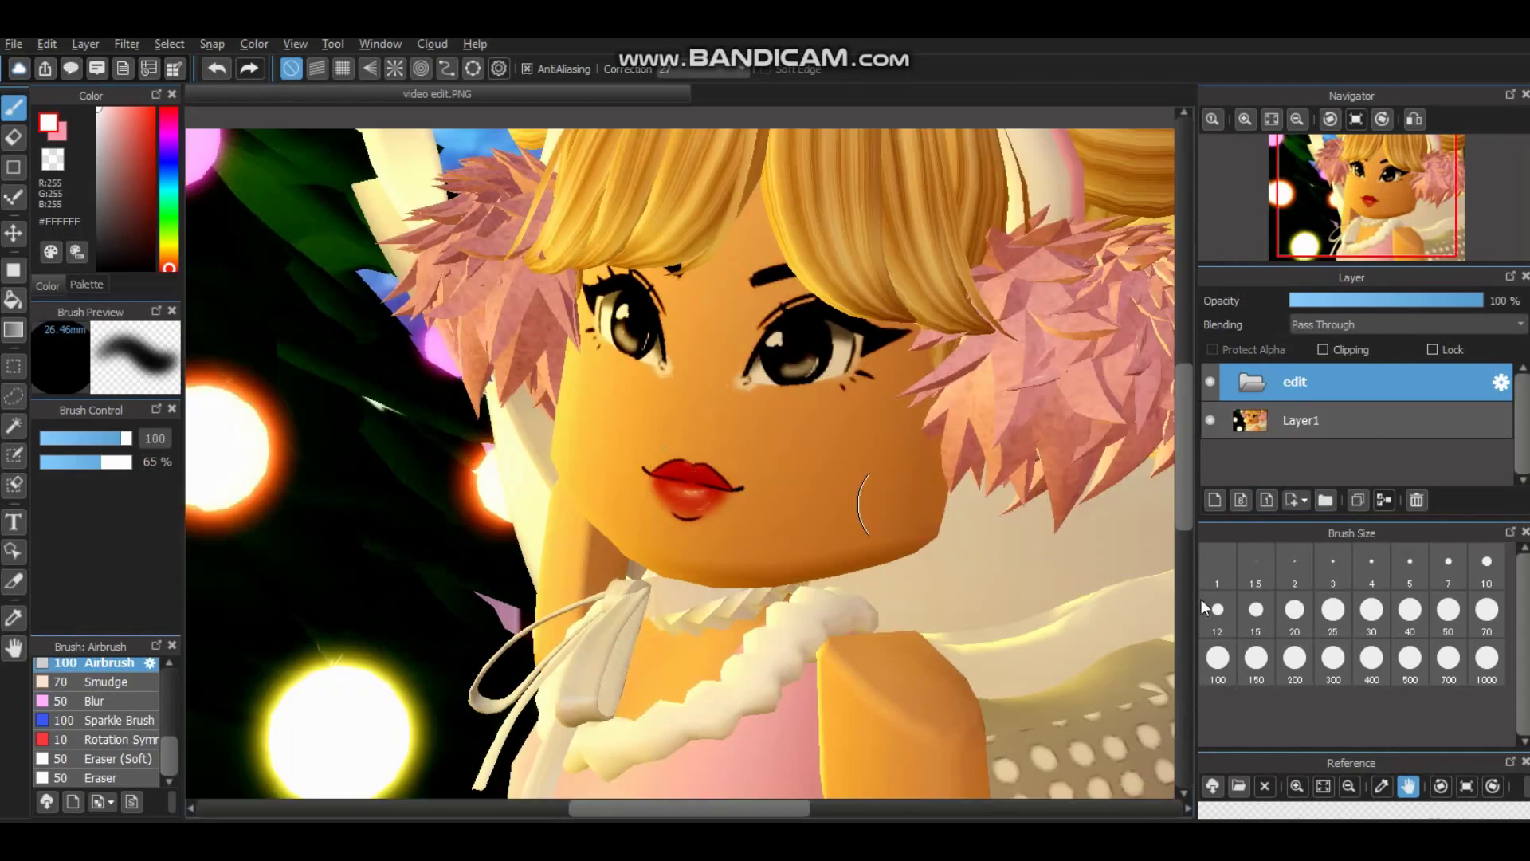
Add a layer in the edit folder, airbrush the face white at brush size 200, and set the layer's blending to Overlay.
left_click(1214, 499)
left_click(1296, 657)
mouse_move(701, 297)
left_mouse_down()
mouse_move(678, 414)
mouse_move(890, 444)
mouse_move(809, 351)
mouse_move(877, 423)
left_mouse_up()
left_click(1355, 325)
left_click(1323, 398)
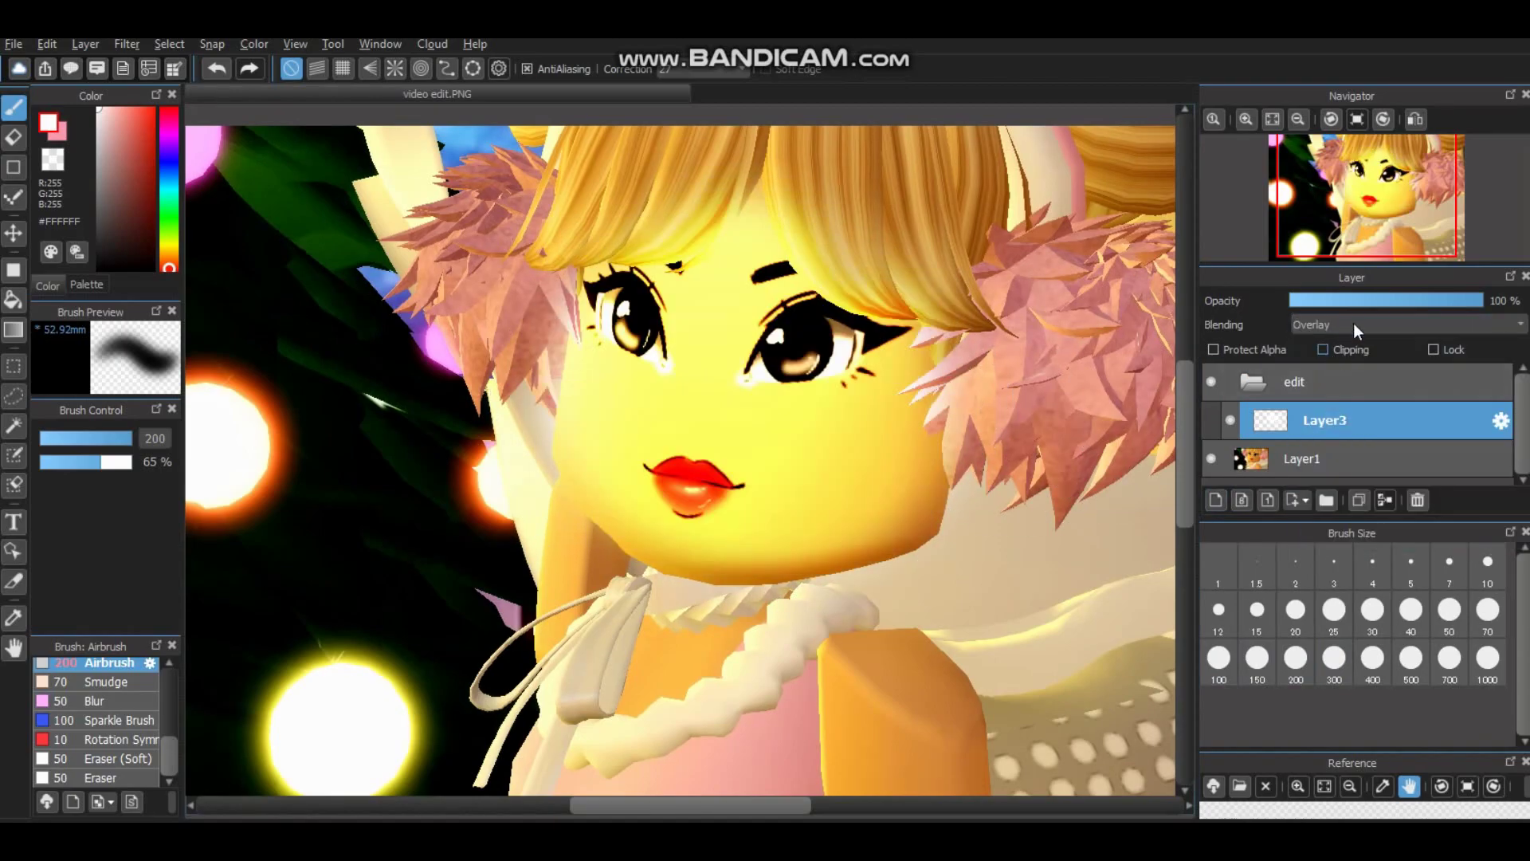
Airbrush black shading on a new layer along the face's edge, forehead and nose, using brush size 70.
left_click(1214, 499)
left_click(98, 268)
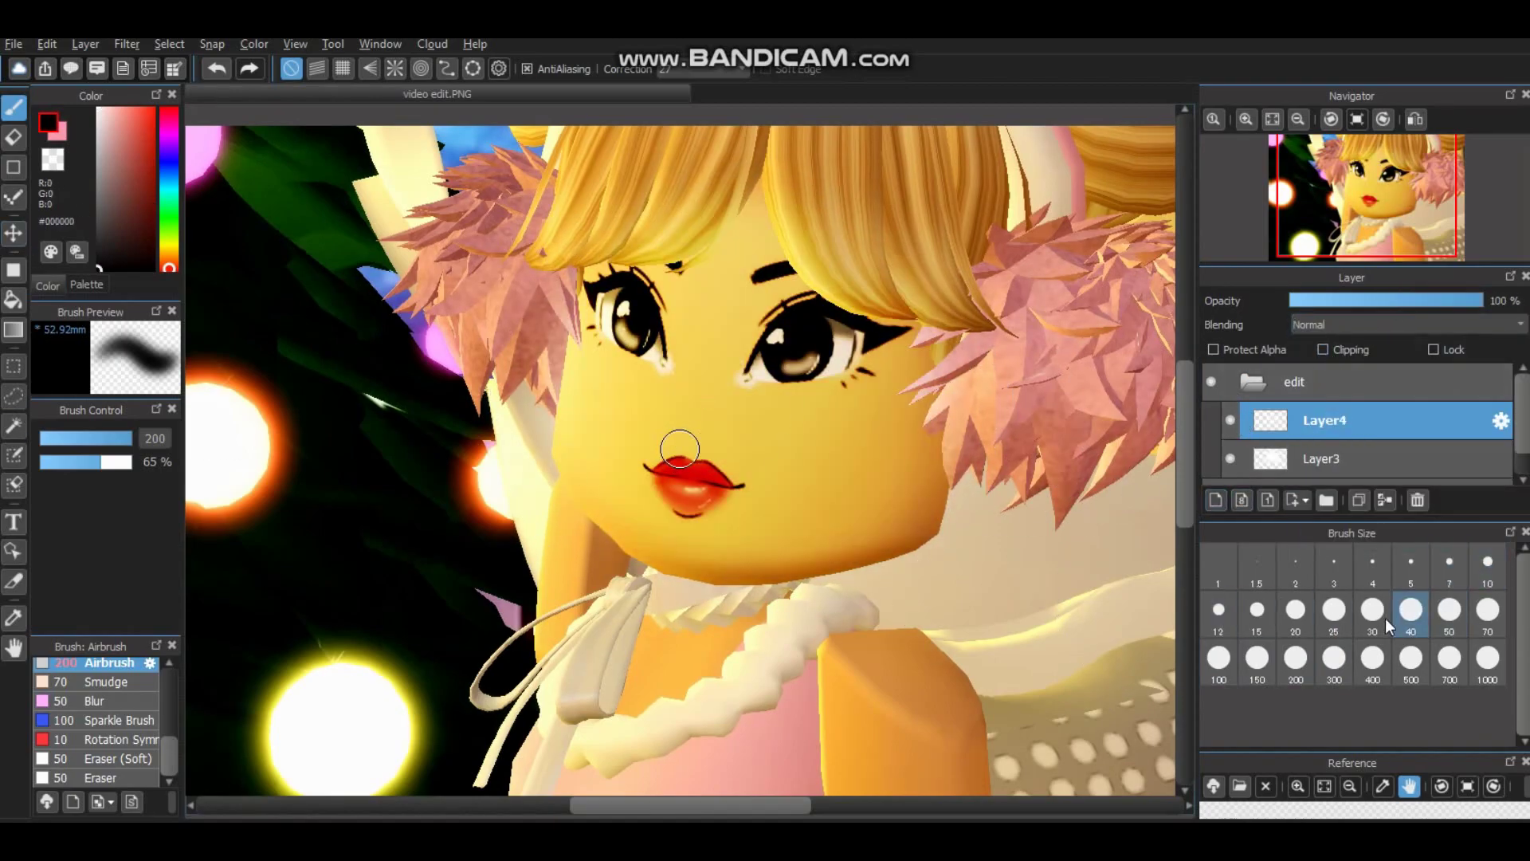
left_click(1487, 610)
mouse_move(586, 341)
left_mouse_down()
mouse_move(558, 446)
mouse_move(591, 502)
mouse_move(725, 570)
mouse_move(892, 542)
mouse_move(931, 465)
mouse_move(933, 404)
left_mouse_up()
mouse_move(918, 351)
left_mouse_down()
mouse_move(770, 212)
mouse_move(701, 211)
mouse_move(629, 263)
mouse_move(590, 363)
mouse_move(683, 351)
mouse_move(674, 287)
mouse_move(722, 350)
left_mouse_up()
left_click(217, 69)
mouse_move(757, 295)
left_mouse_down()
mouse_move(717, 390)
mouse_move(669, 426)
left_mouse_up()
Soften the black face shading with the Blur brush at size 200 and set its layer to Soft Light at 77% opacity.
left_click(96, 700)
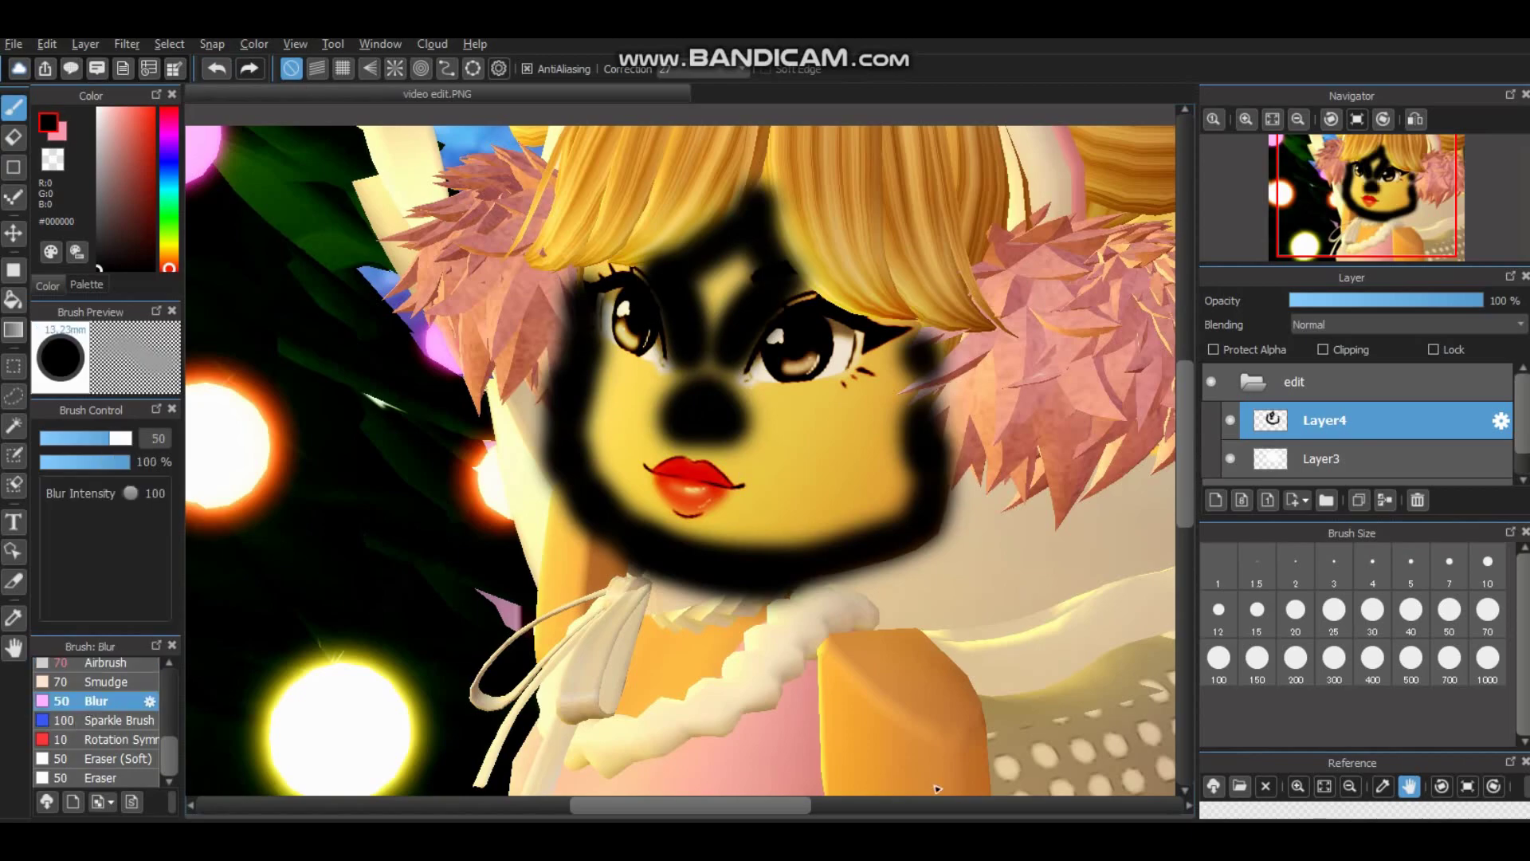
mouse_move(813, 341)
left_mouse_down()
mouse_move(717, 239)
mouse_move(918, 270)
mouse_move(765, 574)
mouse_move(637, 239)
mouse_move(833, 208)
left_mouse_up()
left_click(1403, 324)
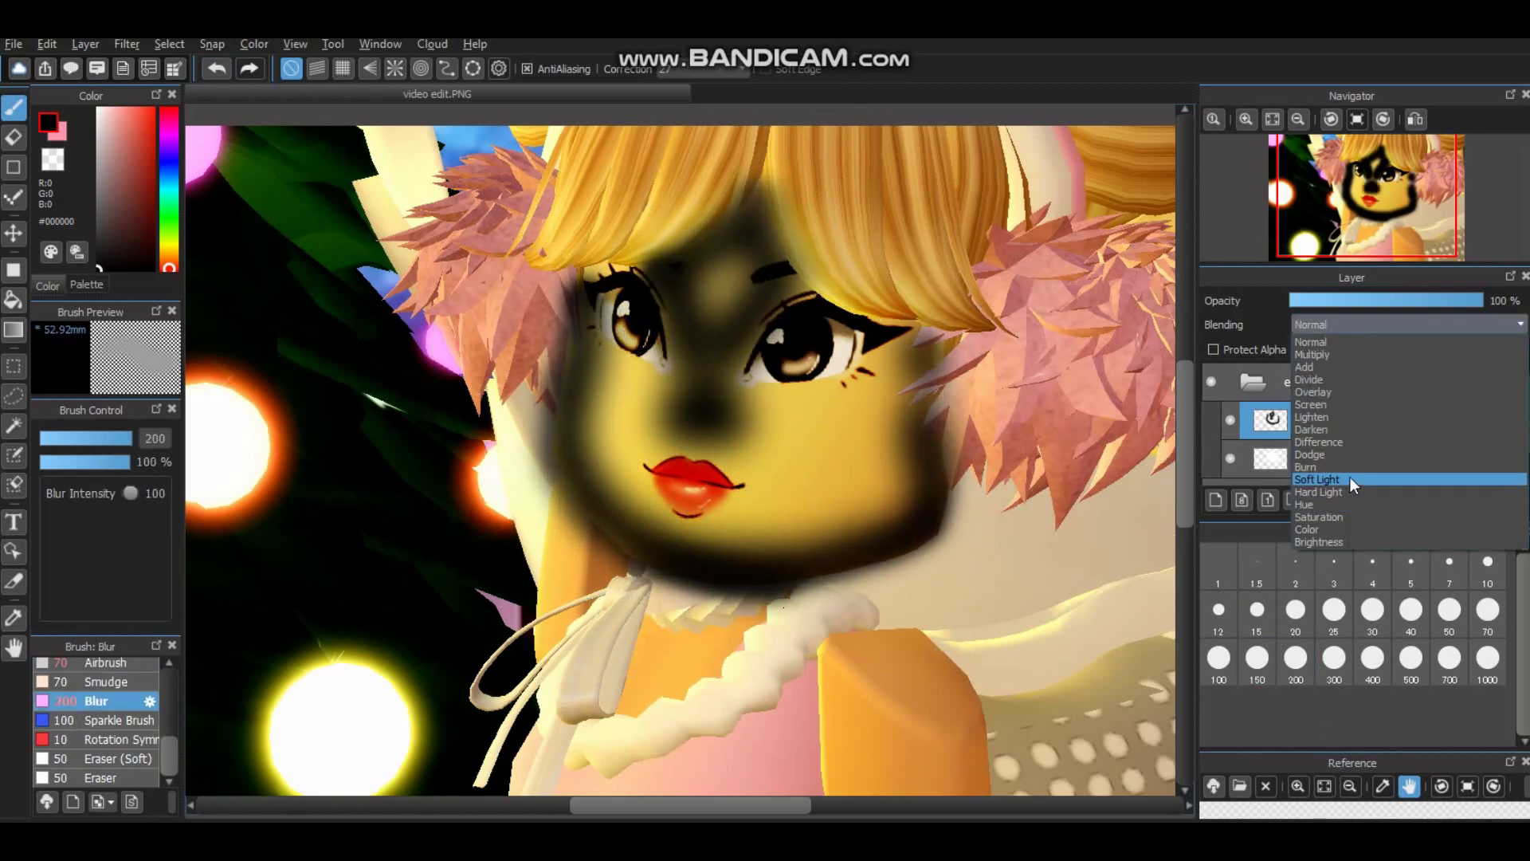
left_click(1350, 477)
left_click_drag(1478, 301, 1437, 300)
left_click(1212, 382)
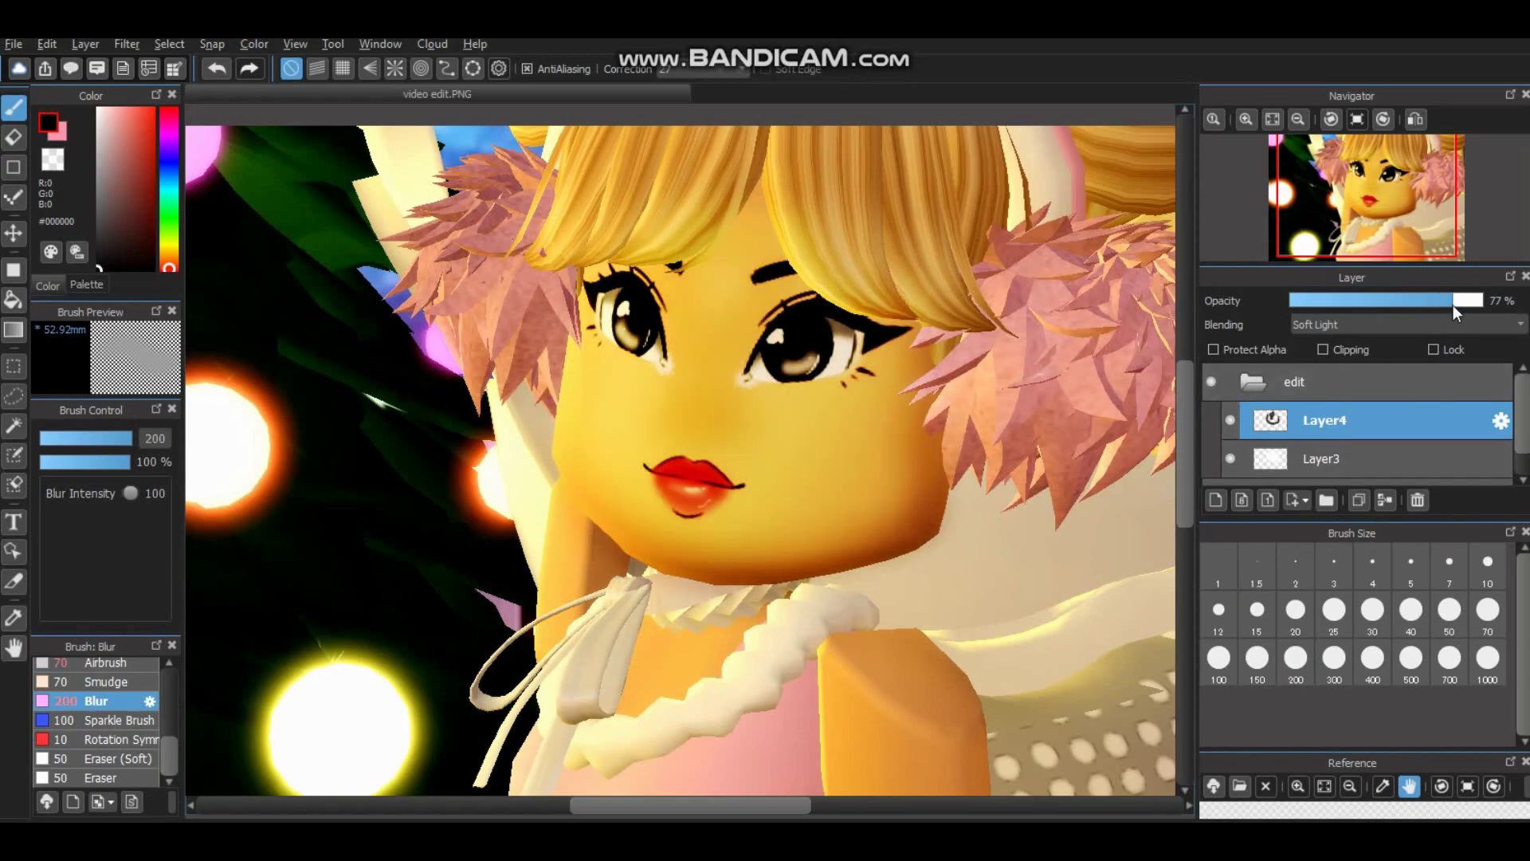
Add a new layer and airbrush white highlights on the cheeks under both eyes at brush size 40.
left_click(1216, 500)
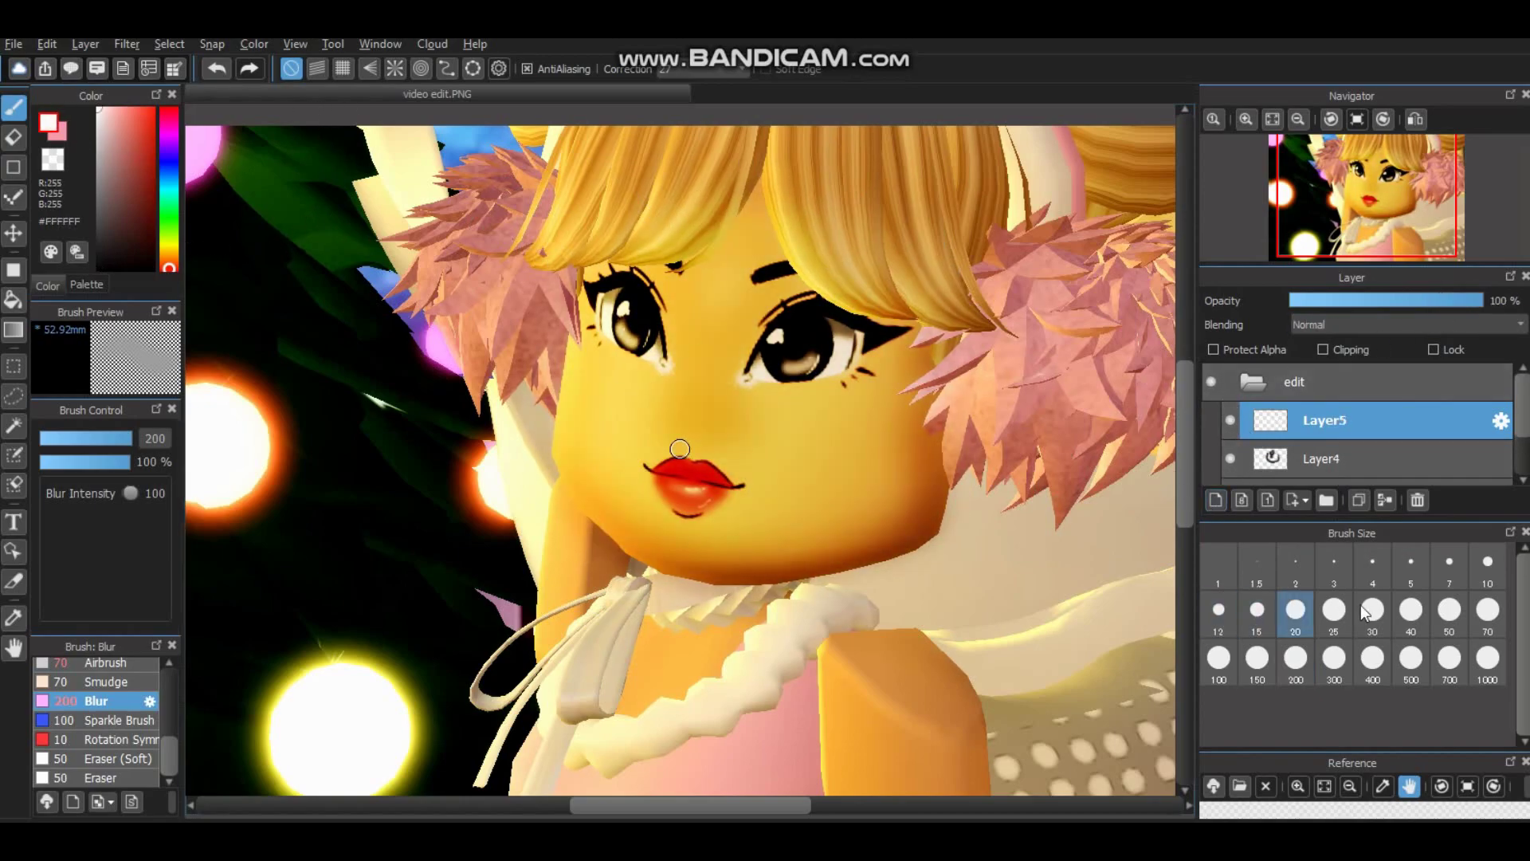
left_click(1411, 610)
scroll(807, 445, "up", 2)
scroll(867, 550, "up", 2)
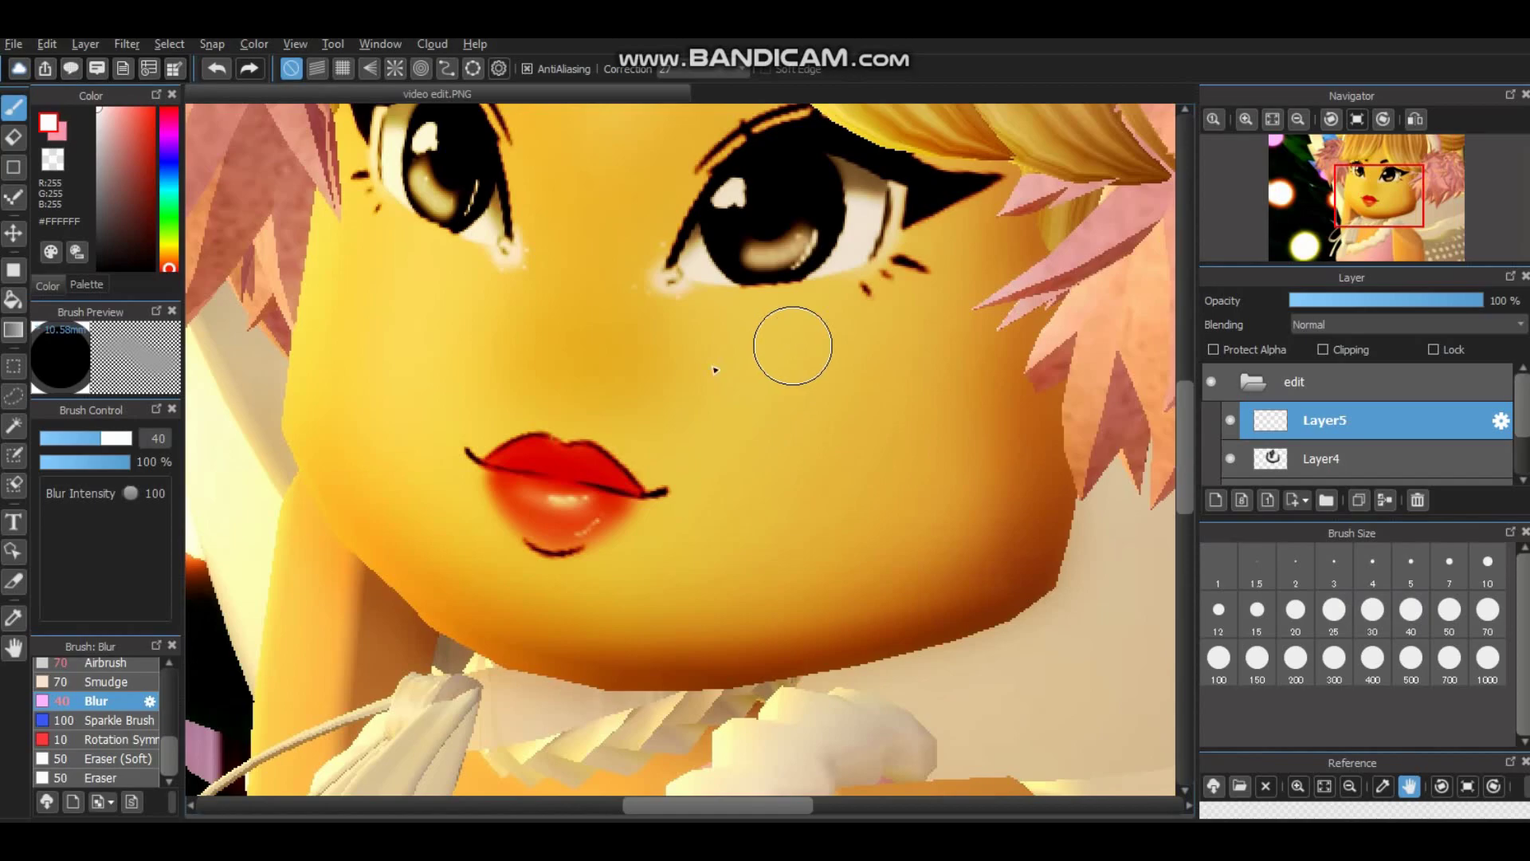
key("b")
left_click(1410, 610)
mouse_move(895, 308)
left_mouse_down()
mouse_move(718, 339)
mouse_move(850, 342)
mouse_move(966, 290)
mouse_move(808, 351)
mouse_move(937, 316)
mouse_move(790, 388)
mouse_move(744, 369)
left_mouse_up()
mouse_move(372, 271)
left_mouse_down()
mouse_move(504, 305)
mouse_move(404, 314)
mouse_move(356, 255)
mouse_move(488, 313)
left_mouse_up()
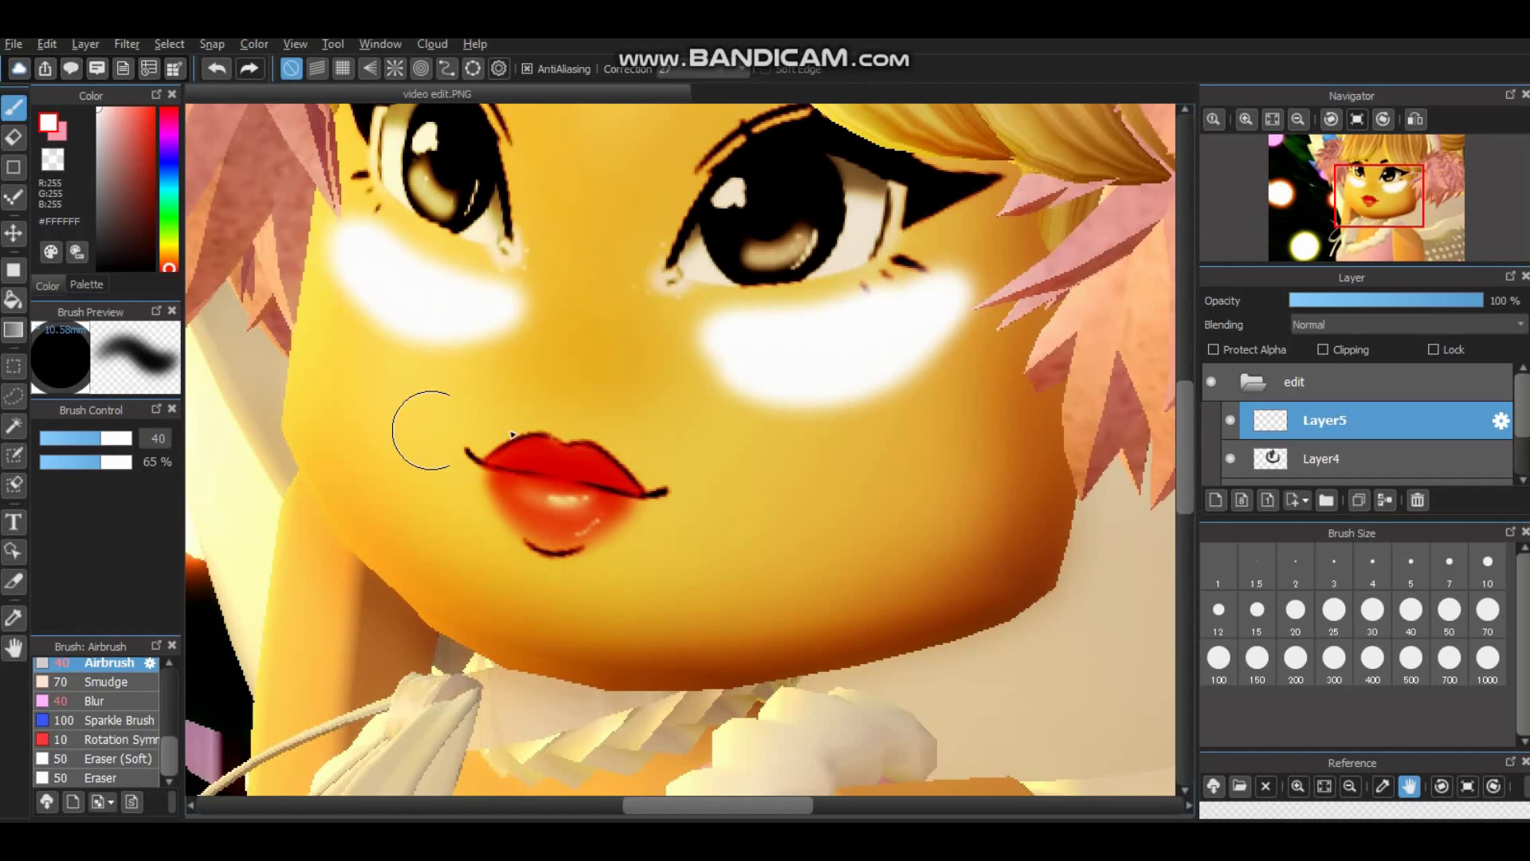
Airbrush small white highlights above the upper lip and at the inner corners of both eyes at brush size 10.
left_click(1259, 610)
scroll(530, 422, "up", 2)
left_click(548, 434)
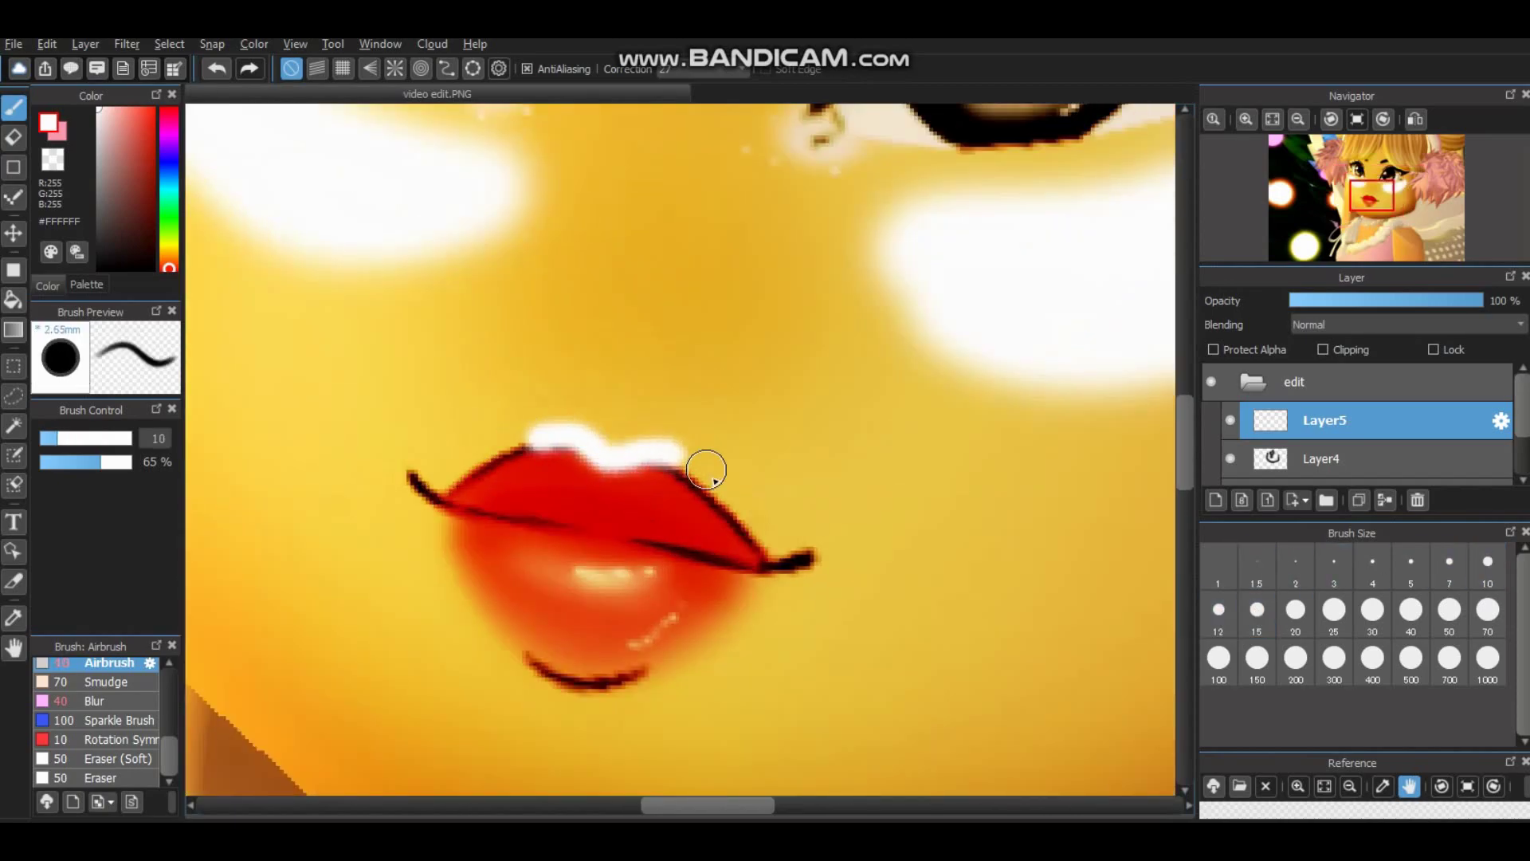
scroll(625, 414, "up", 4)
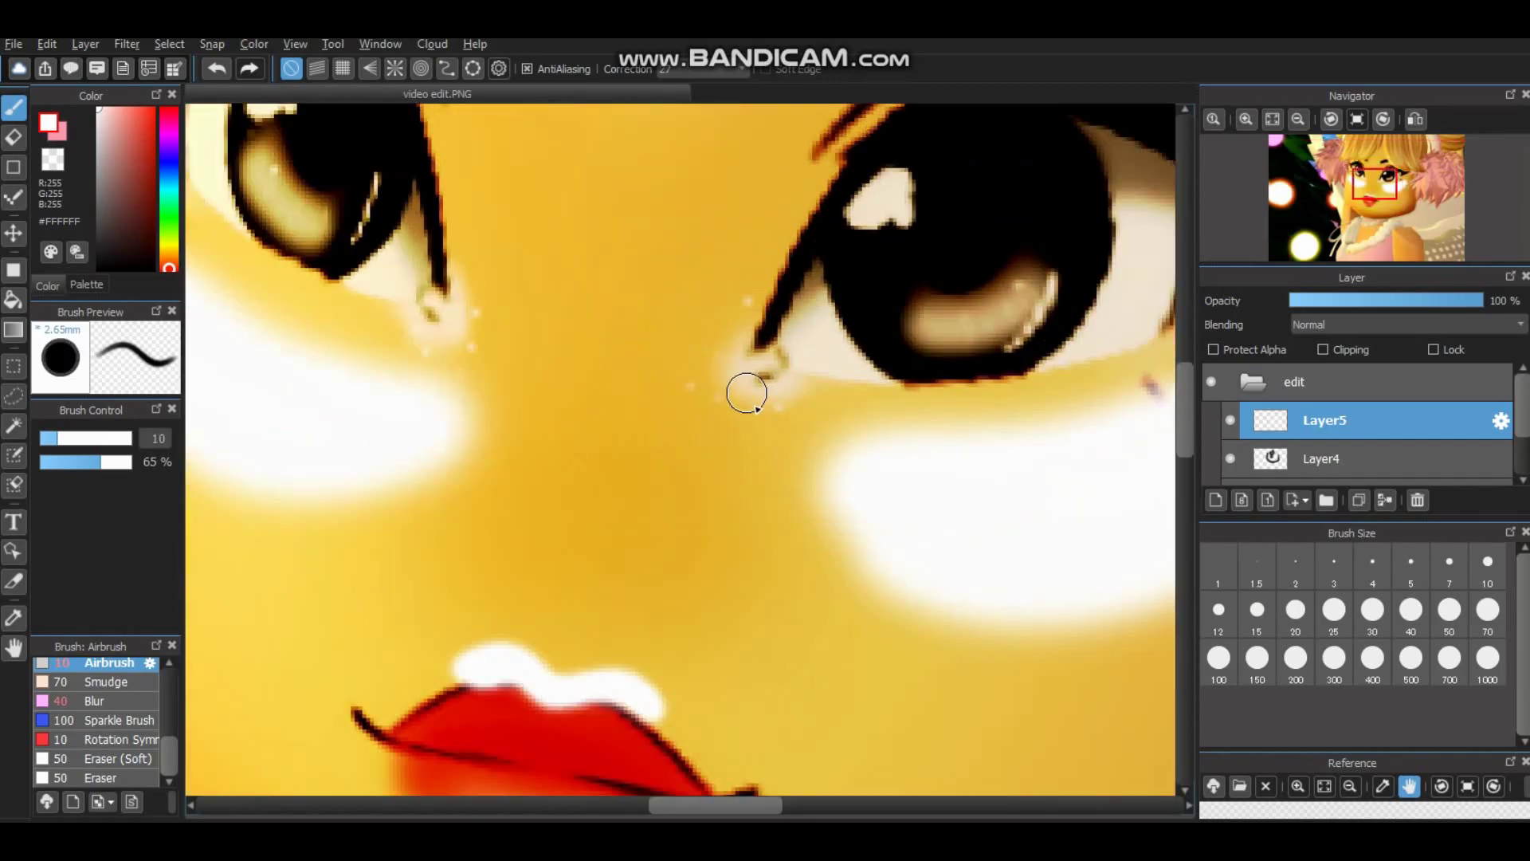
mouse_move(741, 382)
left_mouse_down()
mouse_move(687, 411)
mouse_move(704, 365)
left_mouse_up()
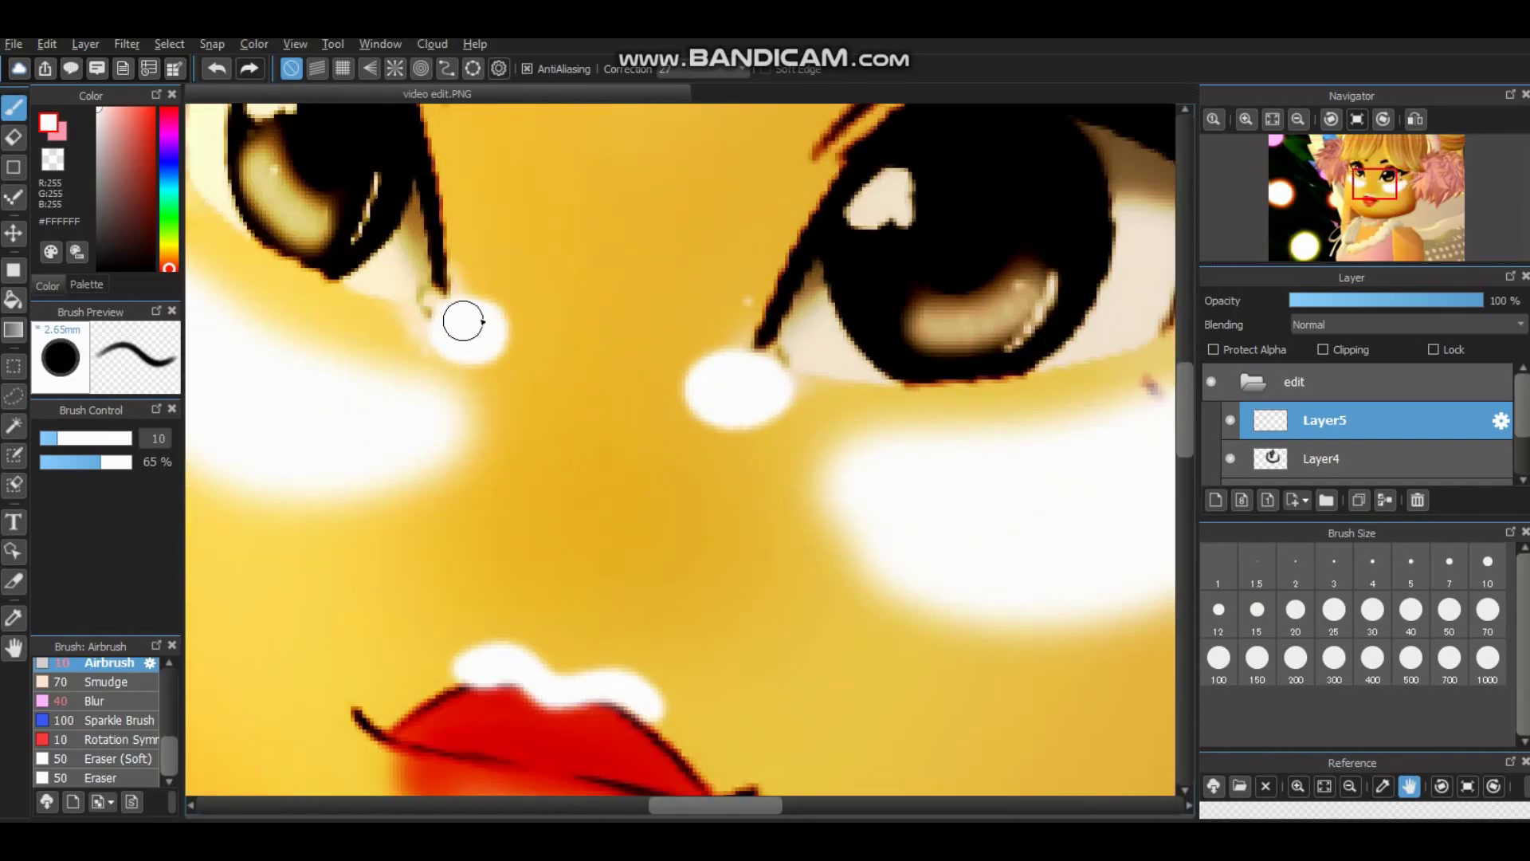
Soften the white highlights with the Blur brush at size 150 and set their layer to Overlay at 68% opacity.
scroll(449, 323, "down", 4)
left_click(96, 700)
left_click(1257, 658)
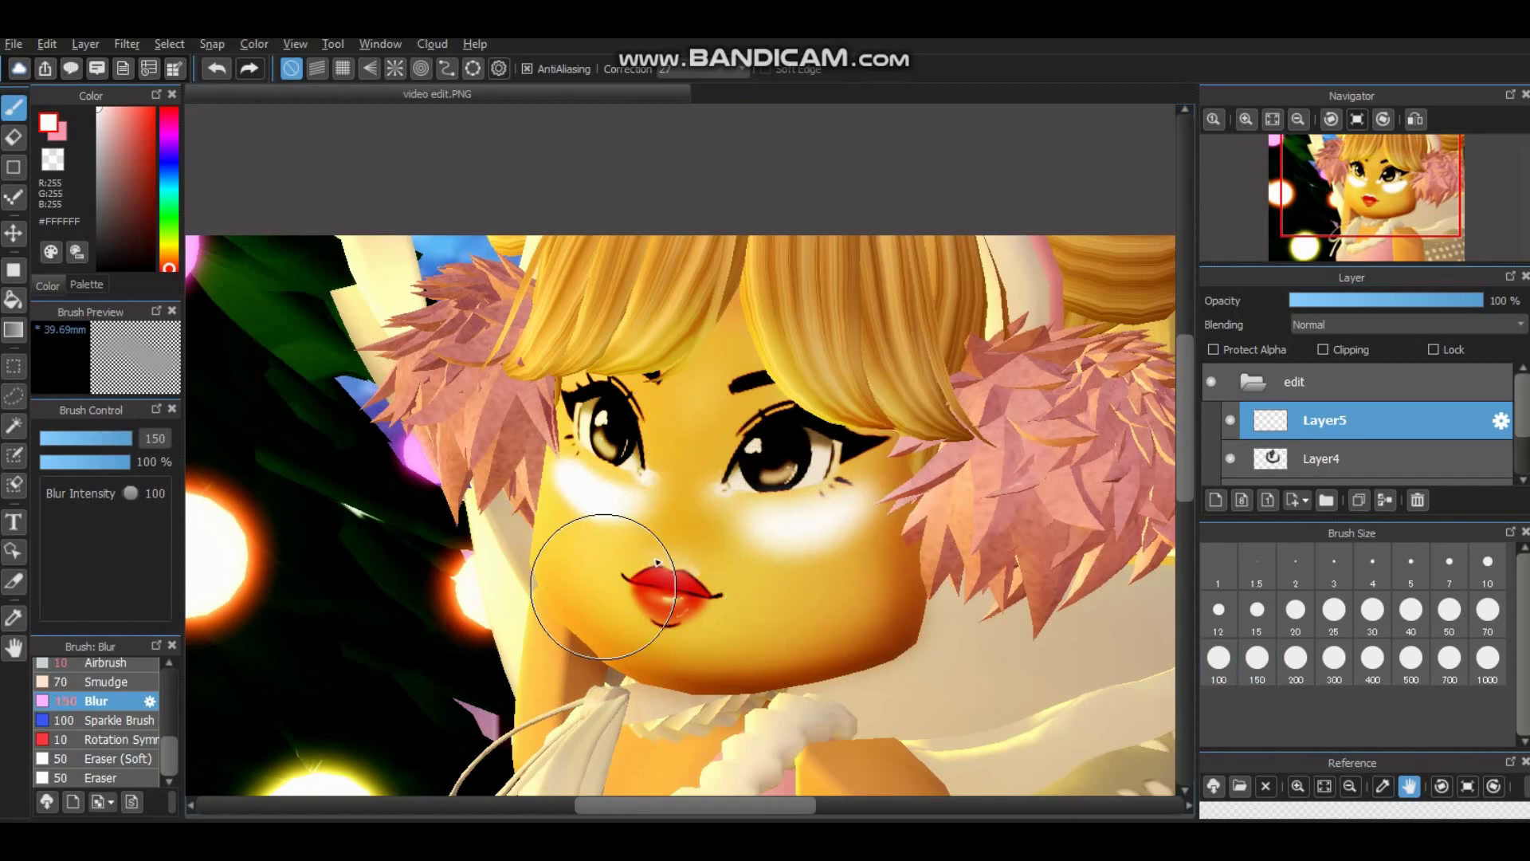
left_click(1369, 325)
left_click(1337, 454)
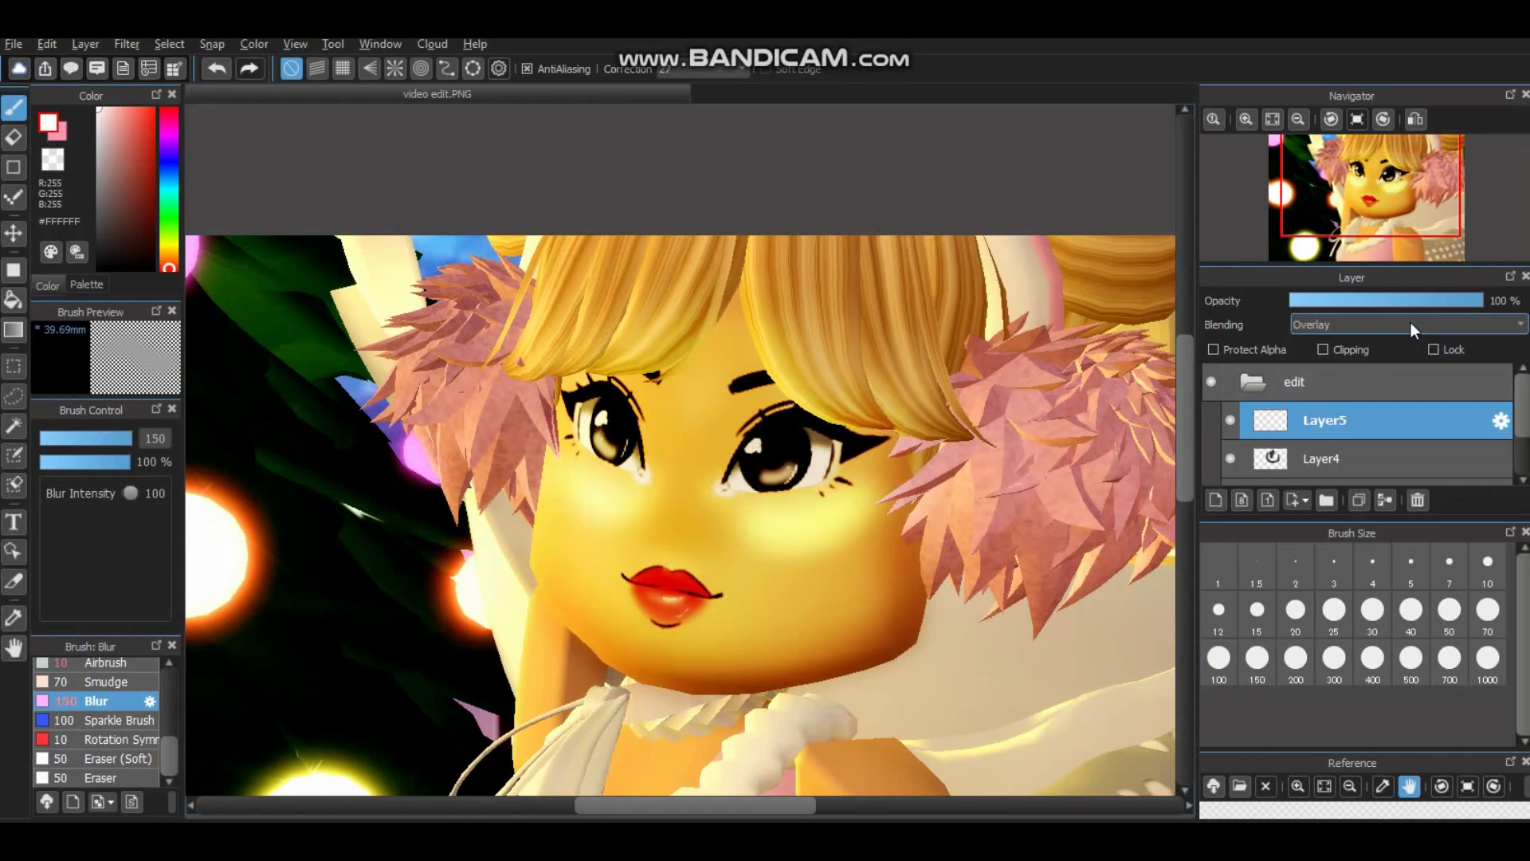
left_click_drag(1478, 300, 1421, 301)
left_click(1216, 380)
left_click(1212, 380)
scroll(1004, 424, "down", 2)
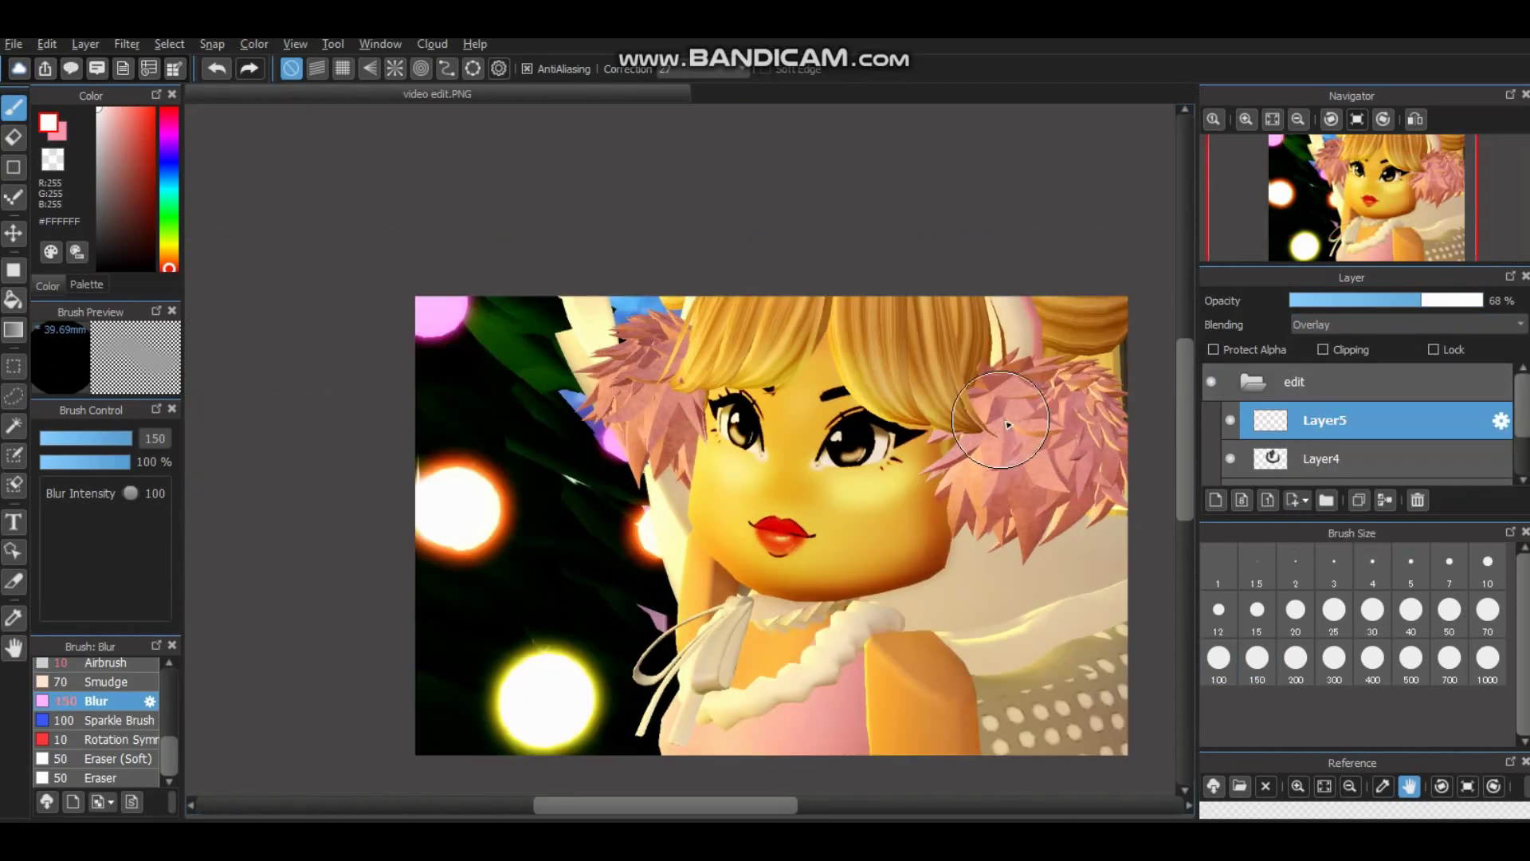
Sample the shoulder's orange skin colour and create a folder named "skin" directly above Layer1.
scroll(980, 693, "up", 5)
left_click(710, 507, "alt")
scroll(1355, 446, "down", 2)
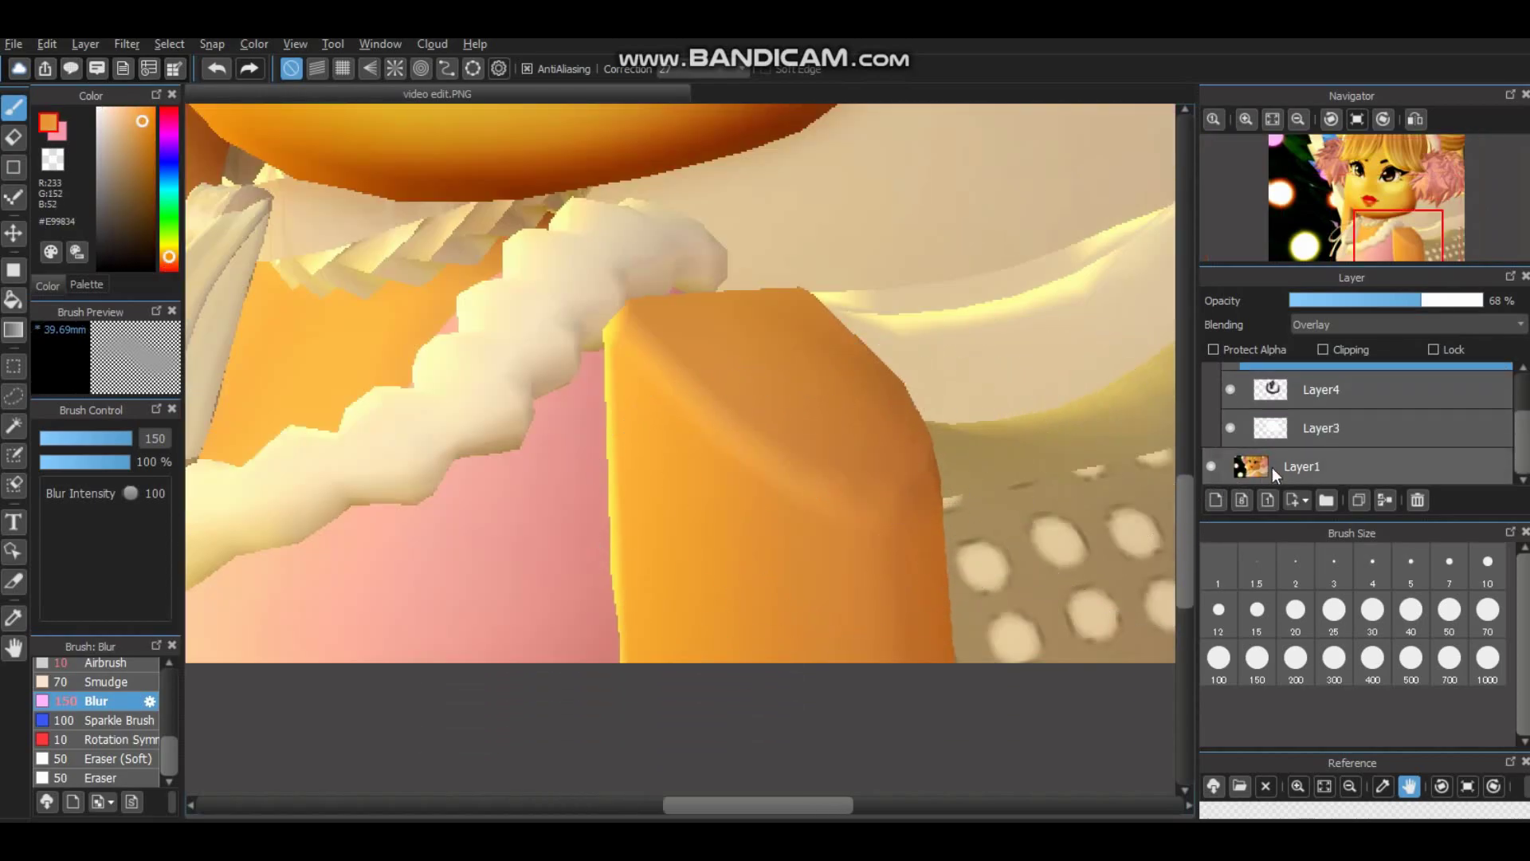
left_click(1259, 467)
left_click(1326, 500)
double_click(1433, 478)
type("skin")
key("Return")
scroll(319, 606, "up", 2)
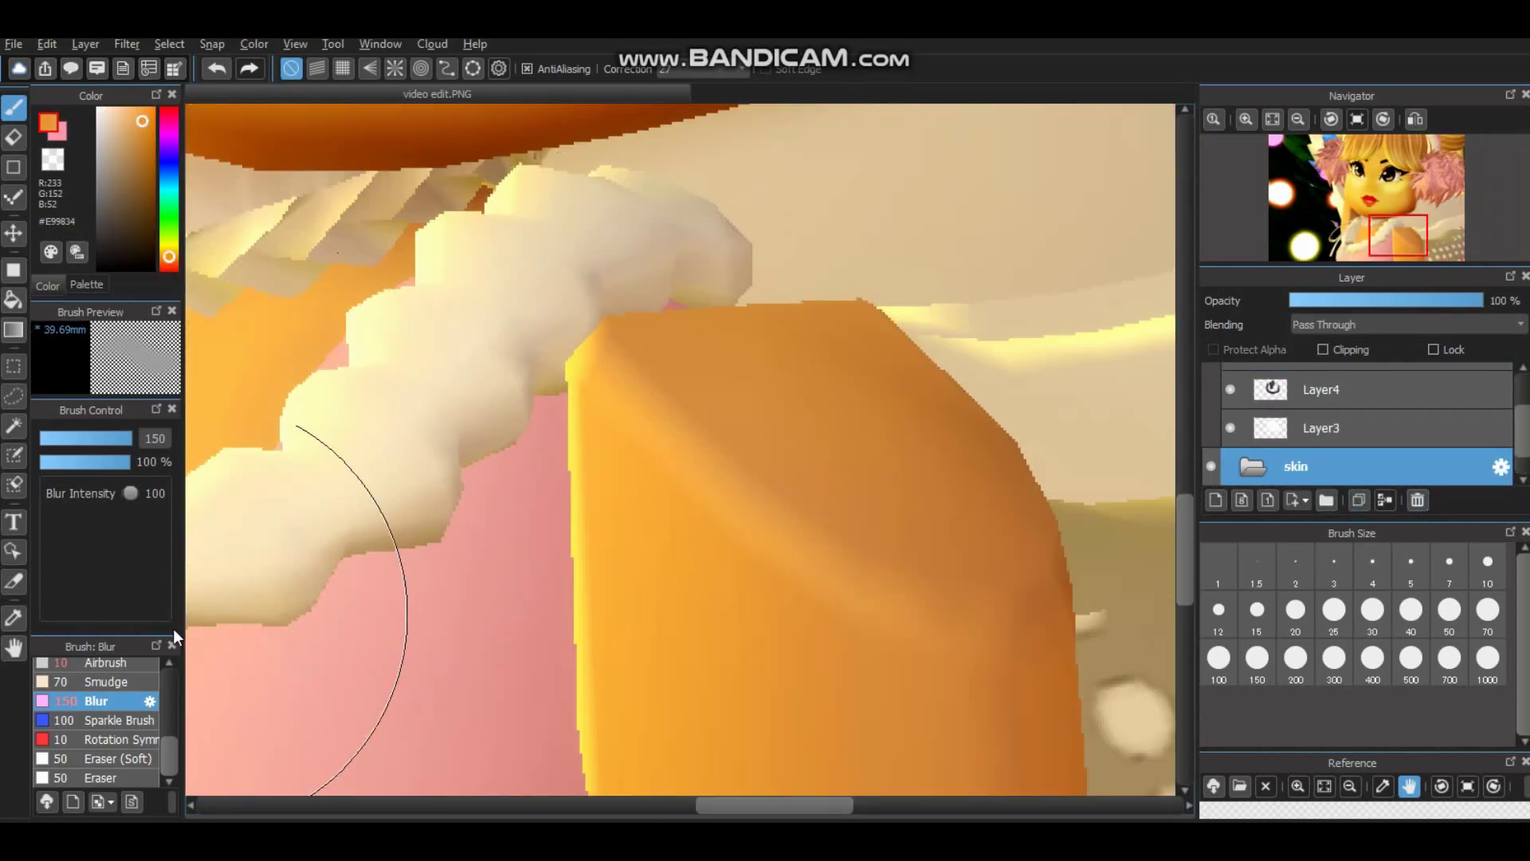
Add a layer in the skin folder and paint a rounded shoulder over the blocky one with the Pen at size 100 in #E99834.
left_click(96, 662)
left_click(1216, 500)
mouse_move(681, 456)
left_mouse_down()
mouse_move(693, 468)
mouse_move(877, 303)
left_mouse_up()
scroll(107, 673, "up", 3)
scroll(106, 673, "up", 2)
left_click(96, 686)
mouse_move(679, 452)
left_mouse_down()
mouse_move(715, 469)
mouse_move(703, 368)
mouse_move(808, 362)
mouse_move(883, 460)
left_mouse_up()
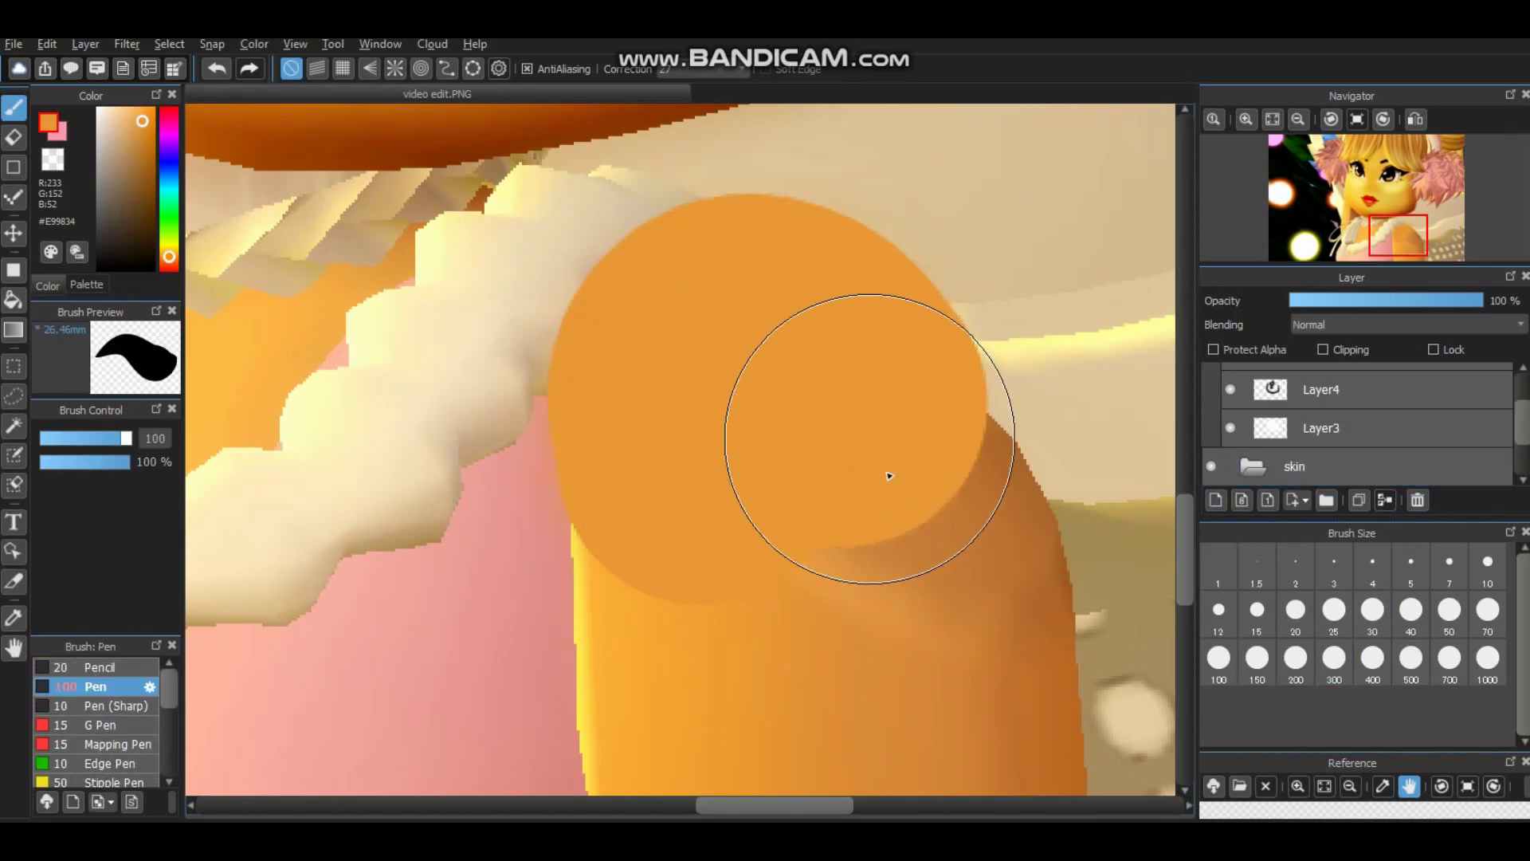
Paint the inner side of the shoulder in lighter orange #F1A131 and blend the paint with the Blur brush at size 150.
scroll(1020, 638, "down", 3)
left_click_drag(1183, 530, 1182, 582)
scroll(803, 393, "up", 3)
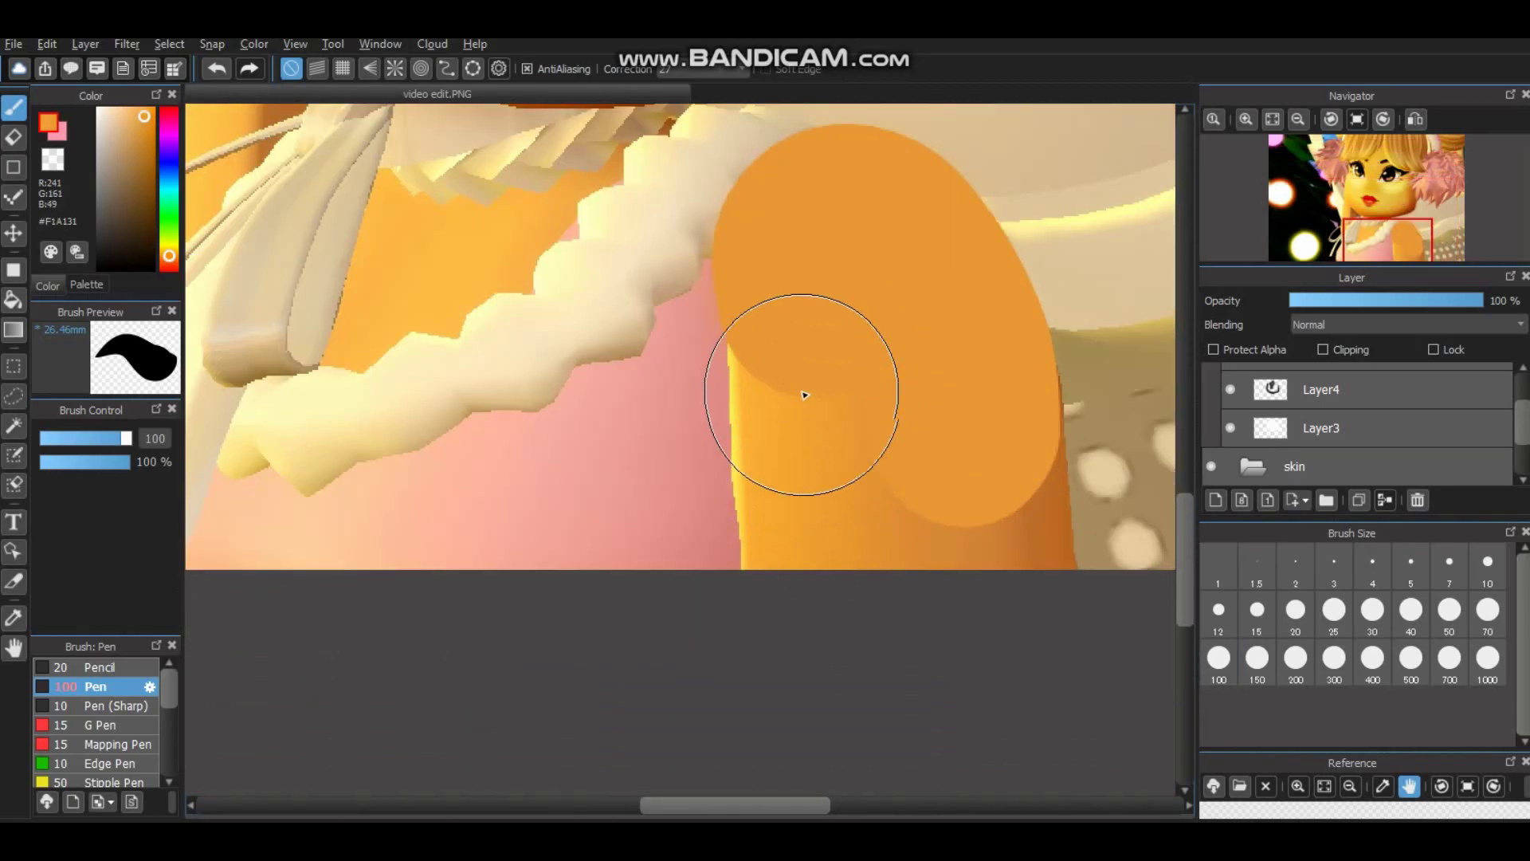
left_click_drag(824, 374, 838, 250)
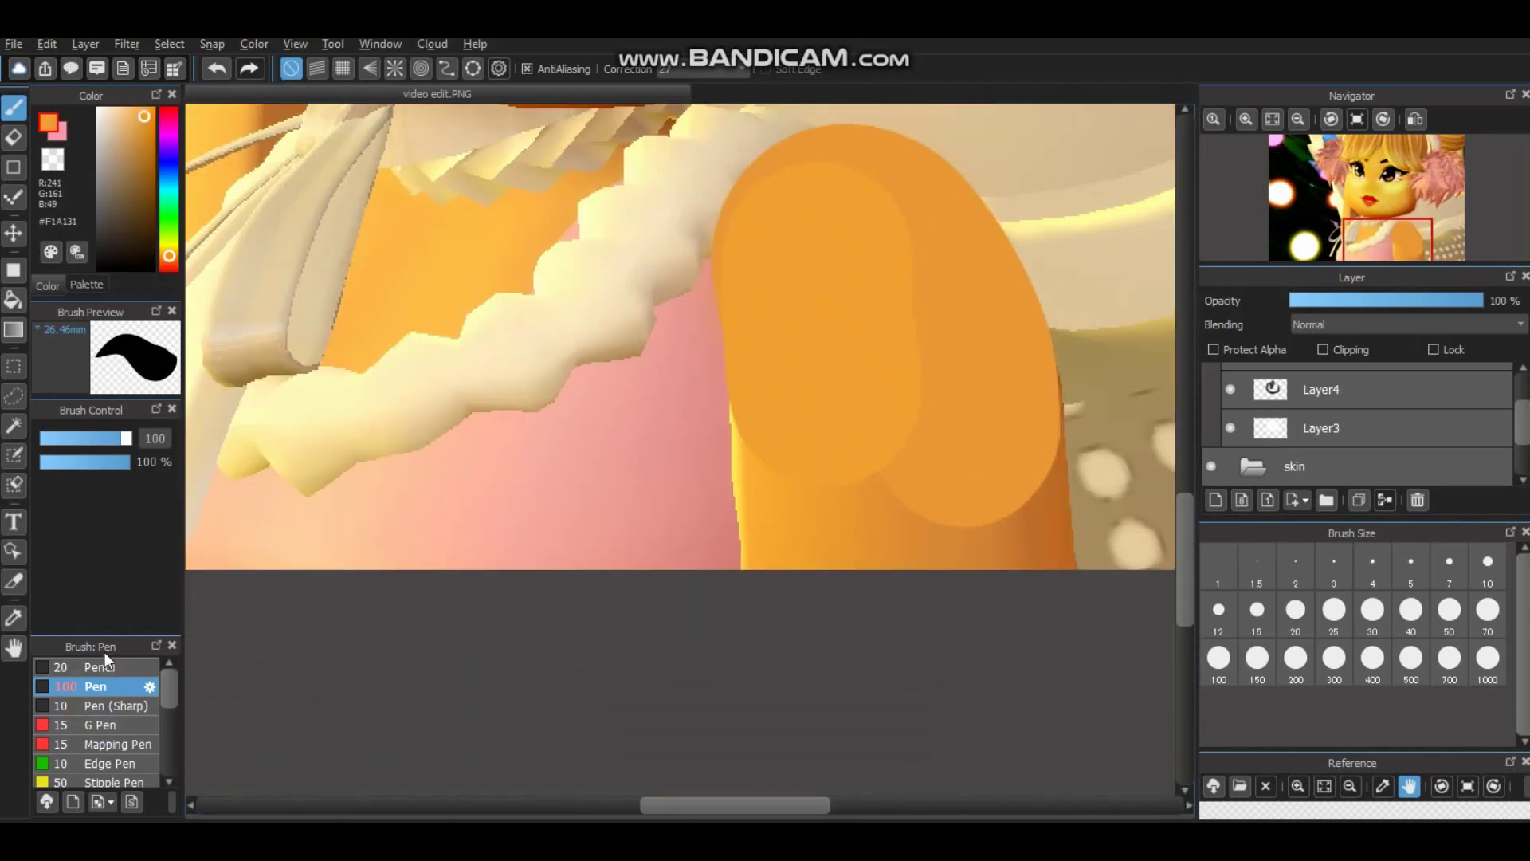
scroll(104, 718, "down", 5)
left_click(100, 729)
mouse_move(827, 358)
left_mouse_down()
mouse_move(1028, 343)
mouse_move(875, 153)
left_mouse_up()
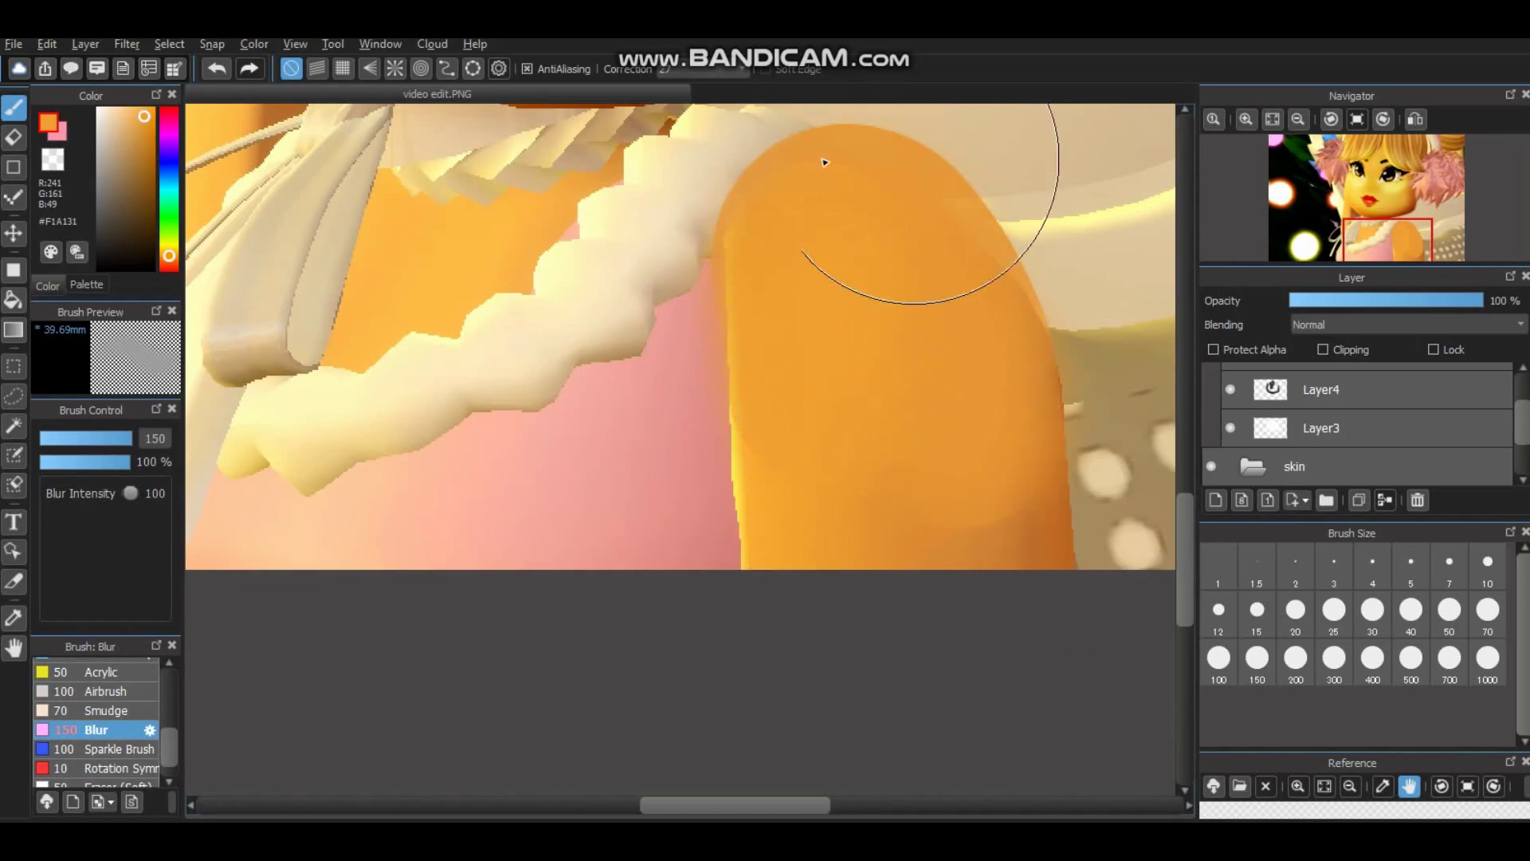
Airbrush #F1A131 over the shoulder at brush size 100 and soften it with the Blur brush at size 150.
left_click(97, 690)
mouse_move(894, 243)
left_mouse_down()
mouse_move(820, 171)
mouse_move(894, 260)
mouse_move(837, 171)
left_mouse_up()
scroll(1169, 518, "down", 2)
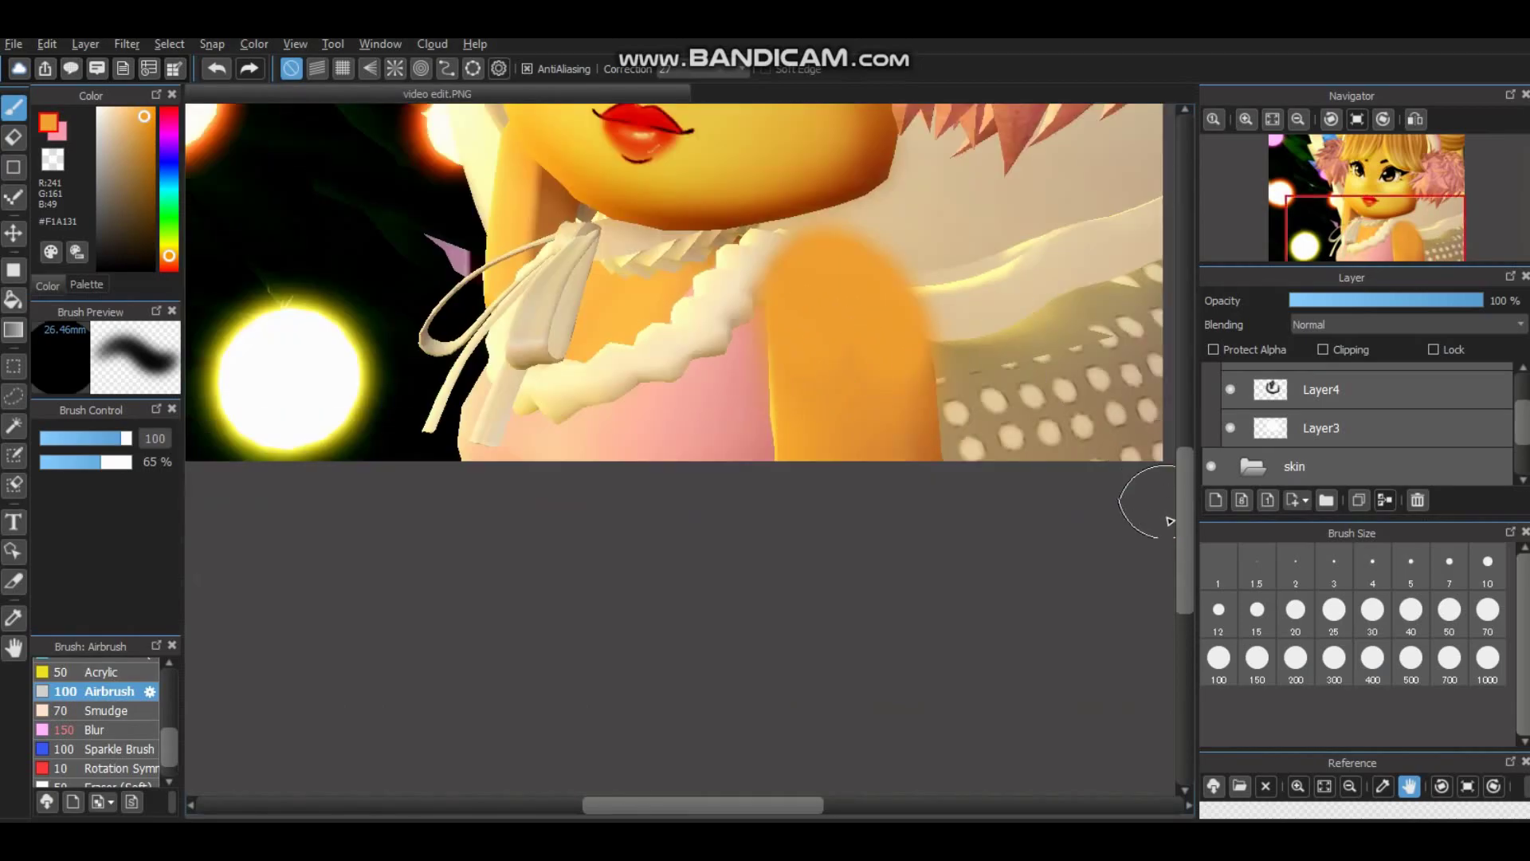
scroll(1169, 518, "up", 2)
left_click(96, 729)
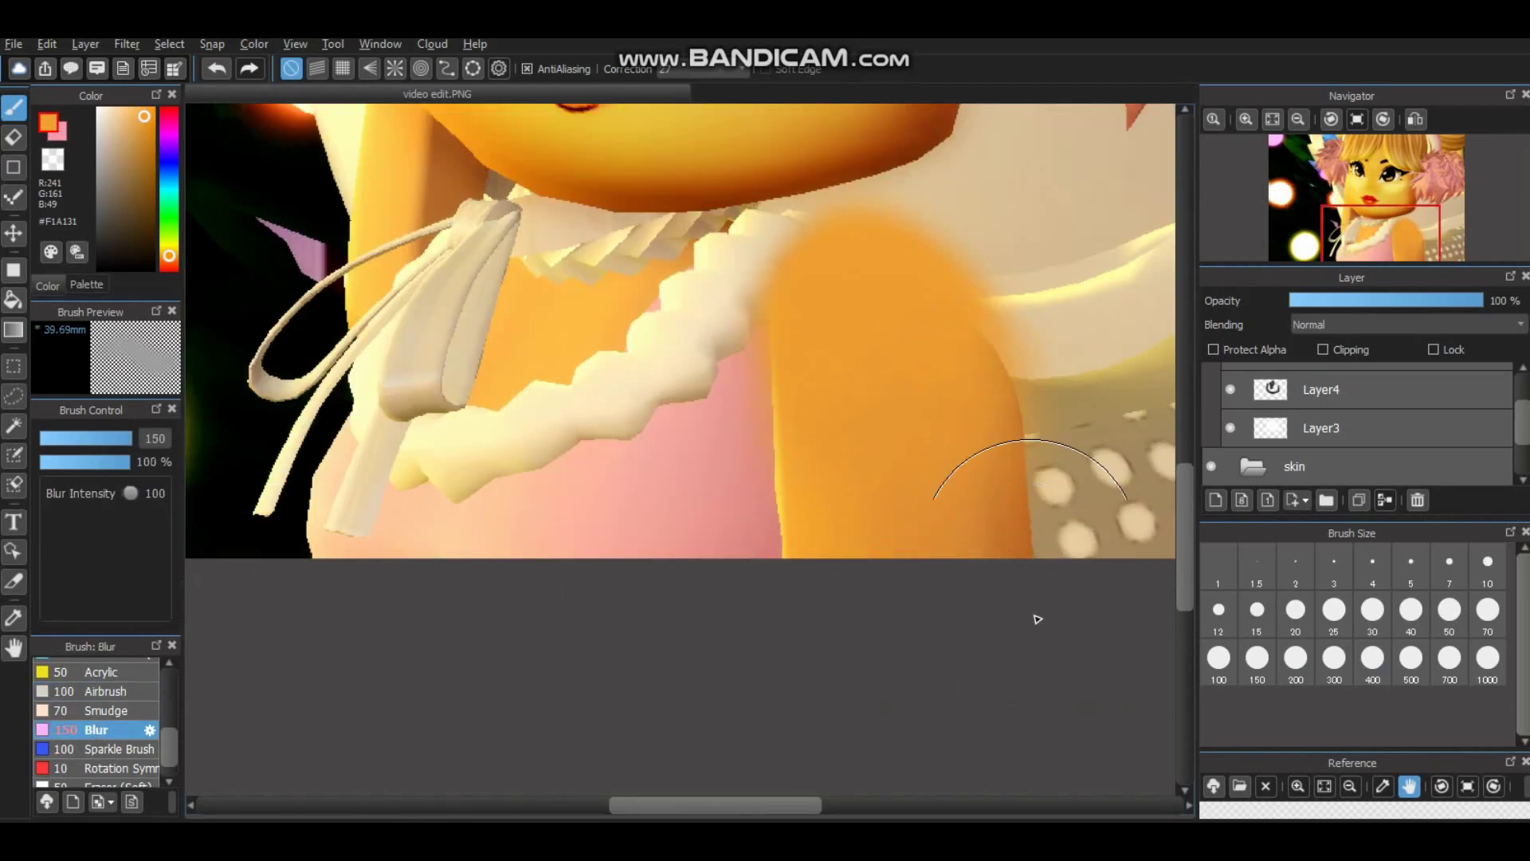
Sample the darker orange #D98A31 and airbrush it as shading on the outer side of the shoulder.
scroll(864, 332, "down", 3)
scroll(631, 461, "up", 4)
left_click(638, 542, "alt")
key("b")
mouse_move(554, 490)
left_mouse_down()
mouse_move(609, 602)
mouse_move(568, 452)
left_mouse_up()
Erase the paint spilling outside the shoulder at size 100, lowering the layer opacity to 60% as a guide and restoring it to 100%.
key("e")
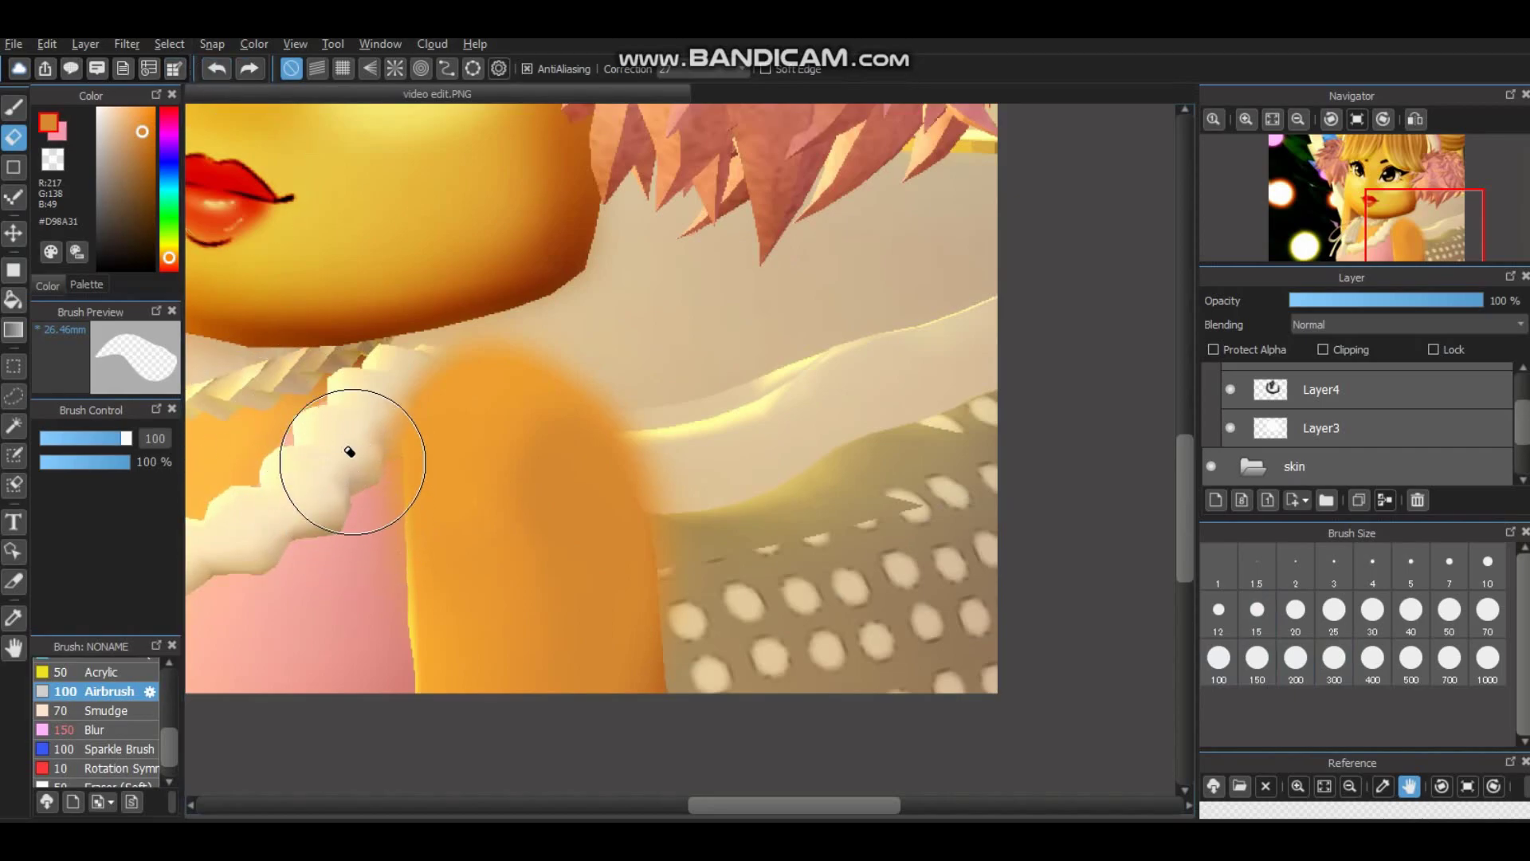
mouse_move(341, 408)
left_mouse_down()
mouse_move(591, 314)
mouse_move(723, 568)
mouse_move(701, 424)
left_mouse_up()
key("ctrl+z")
key("ctrl+z")
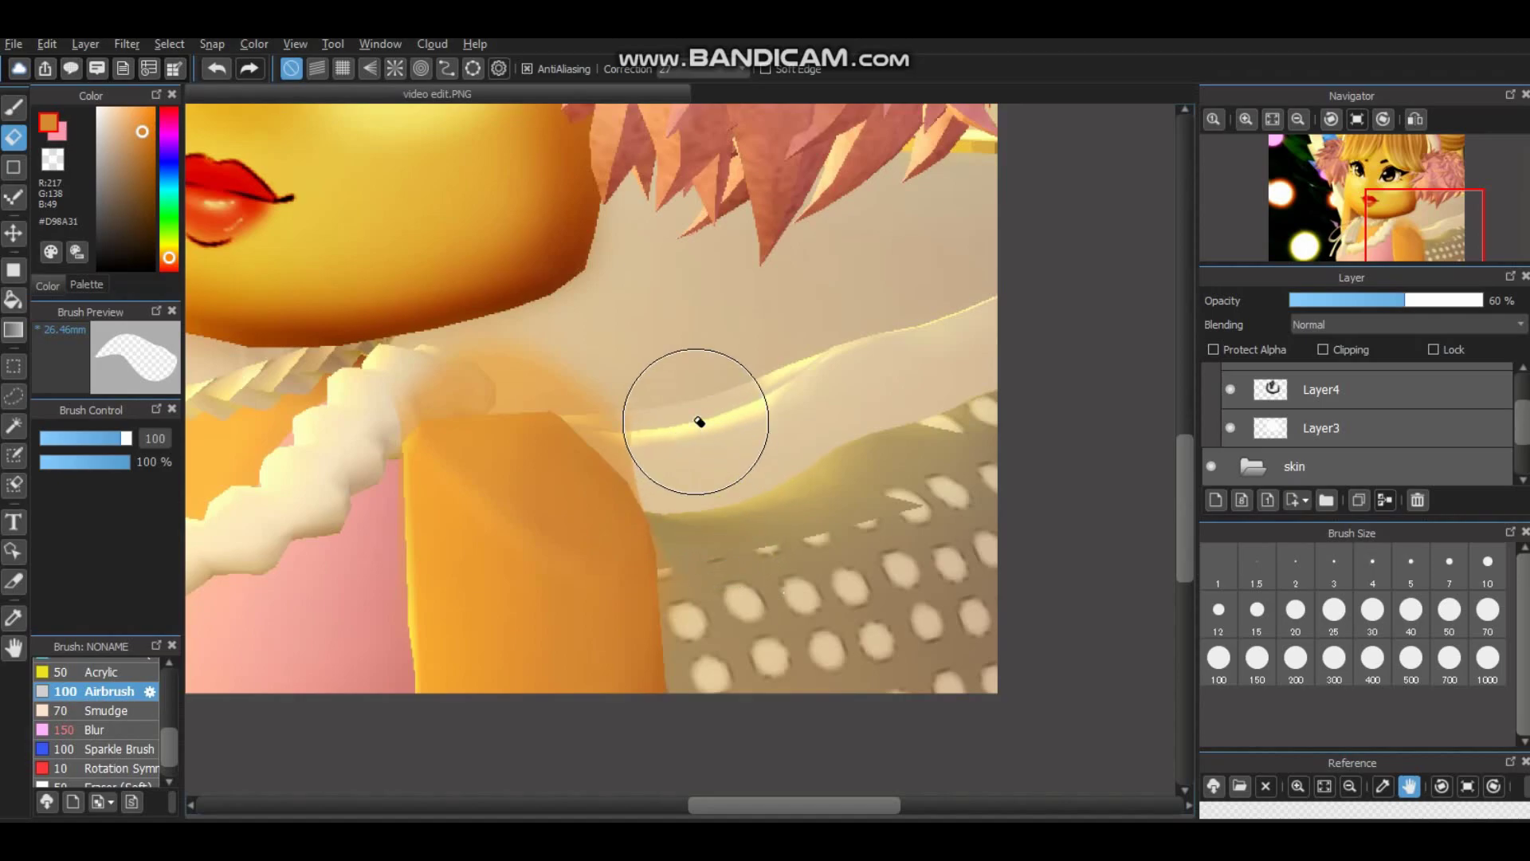
mouse_move(617, 341)
left_mouse_down()
mouse_move(555, 309)
mouse_move(476, 307)
left_mouse_up()
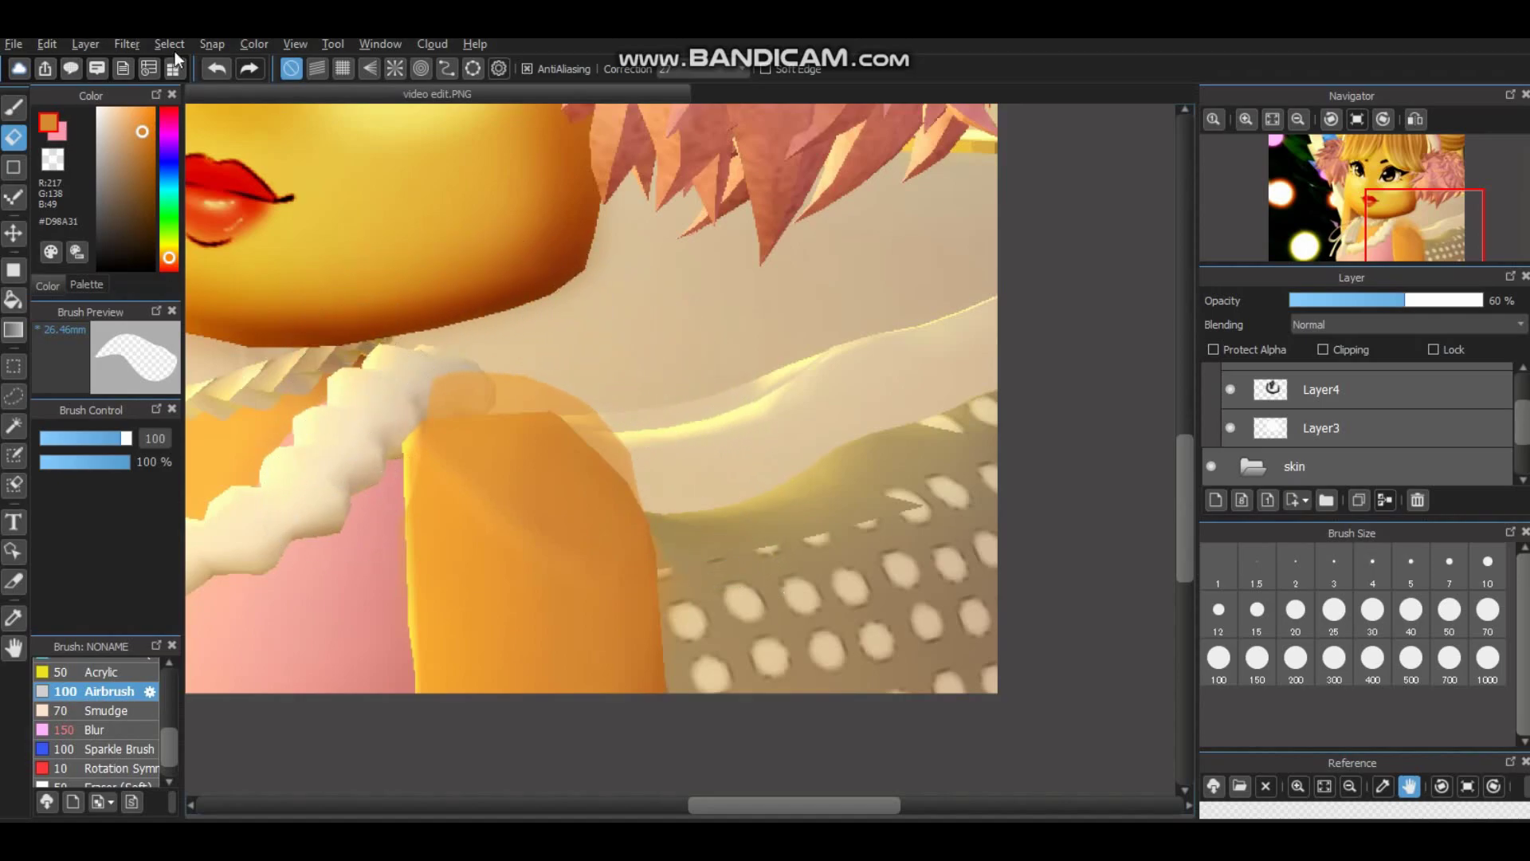
left_click(248, 68)
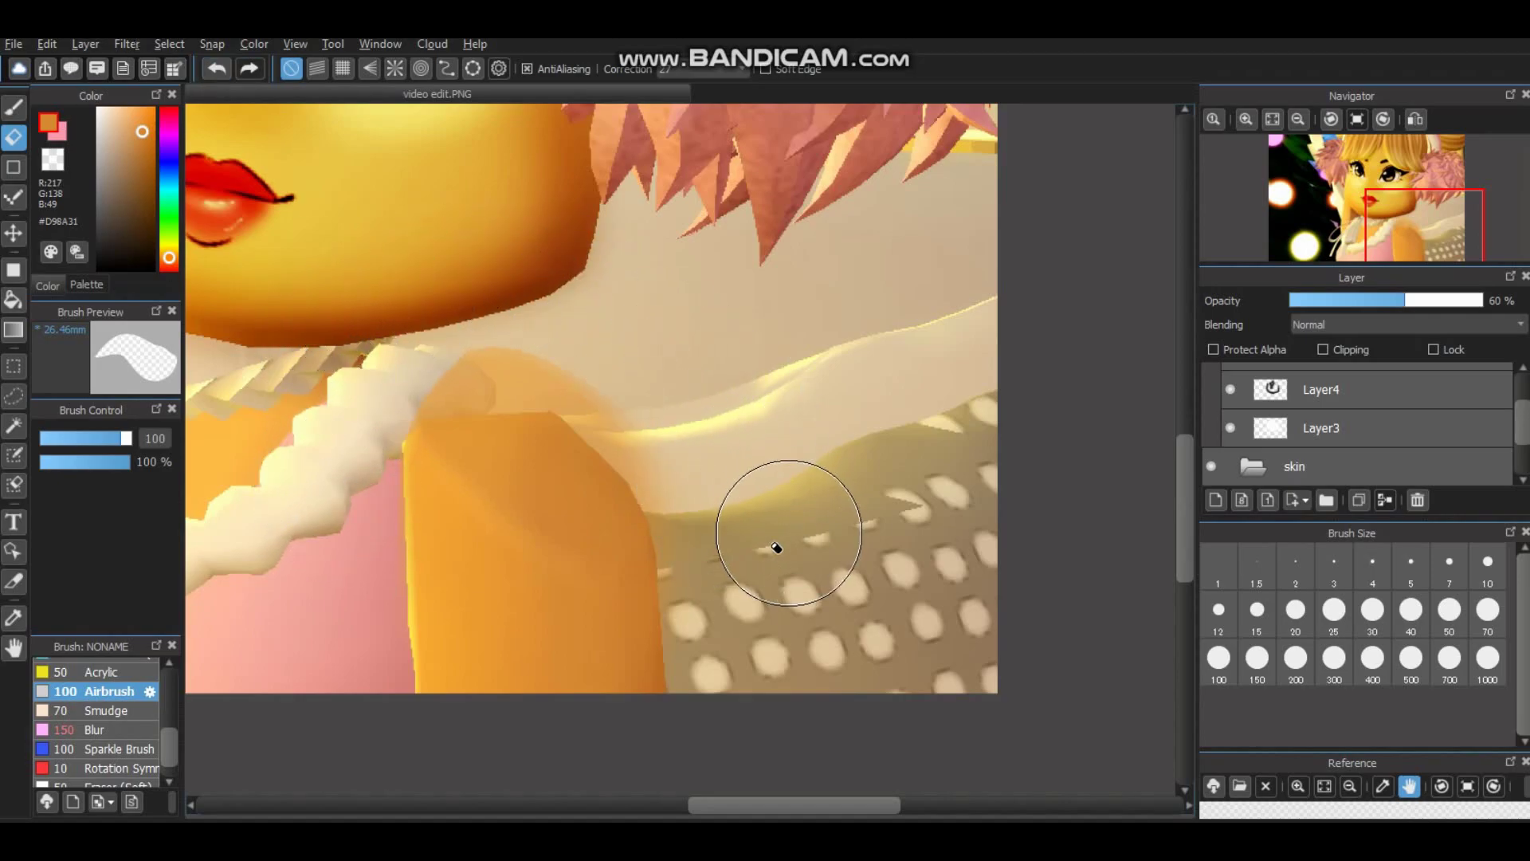
mouse_move(704, 433)
left_mouse_down()
mouse_move(659, 375)
mouse_move(593, 339)
mouse_move(501, 315)
mouse_move(396, 339)
left_mouse_up()
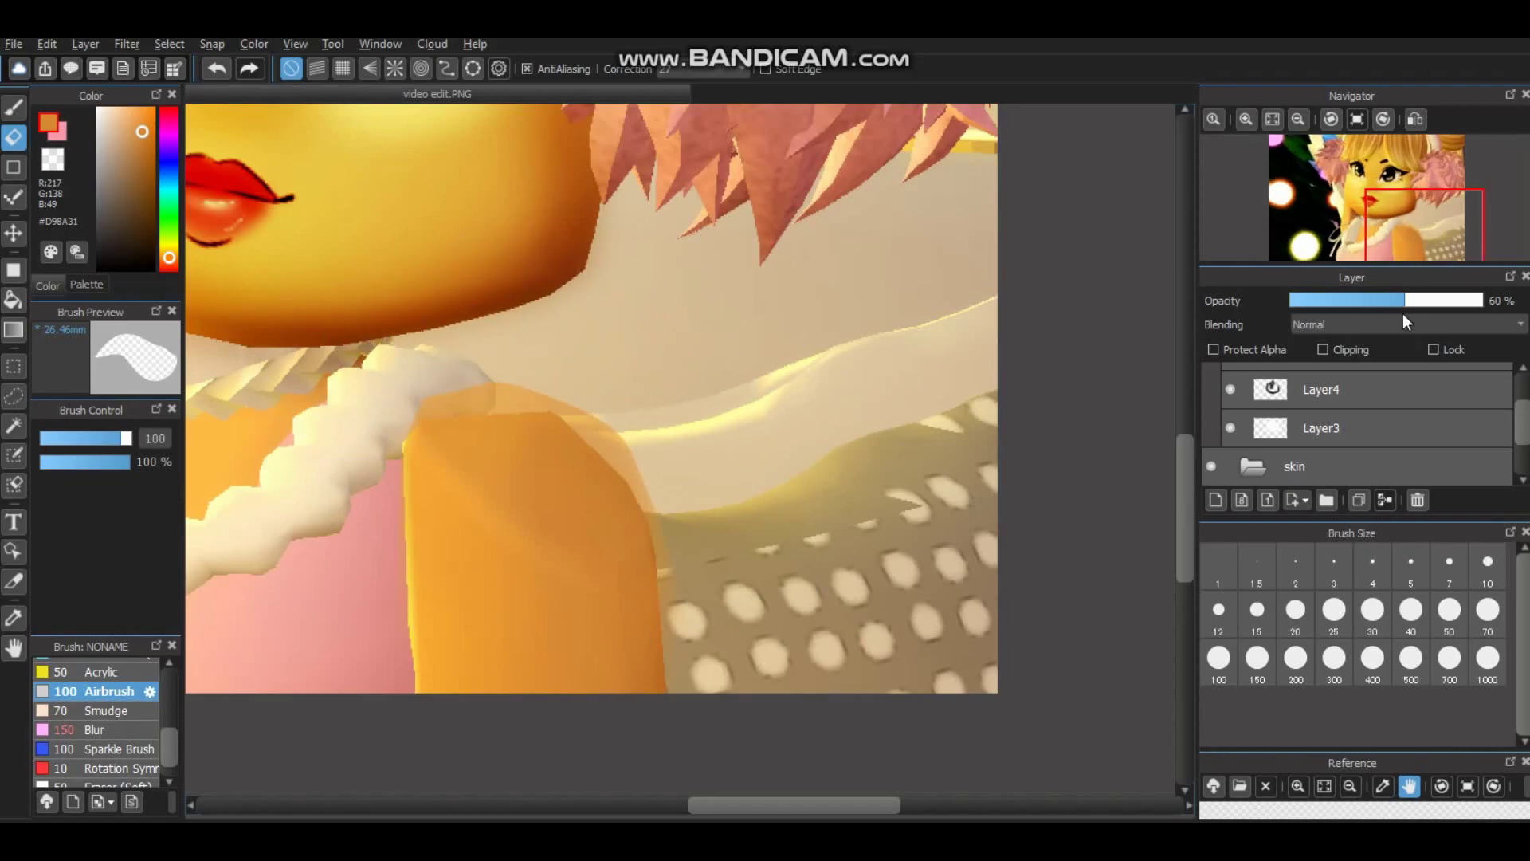
left_click_drag(1403, 302, 1498, 302)
scroll(472, 301, "up", 4)
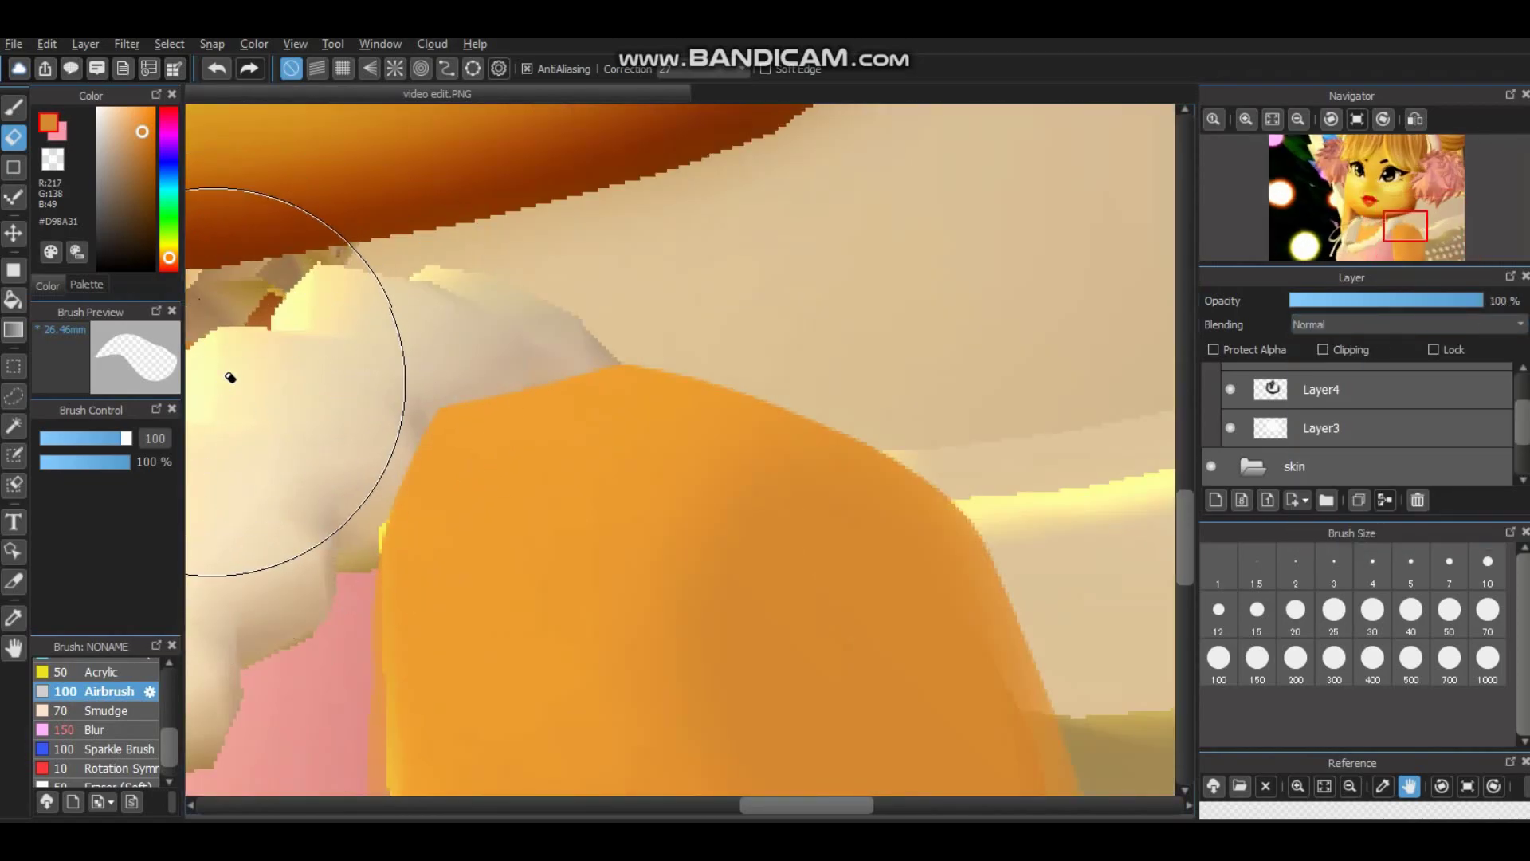
scroll(1149, 437, "down", 4)
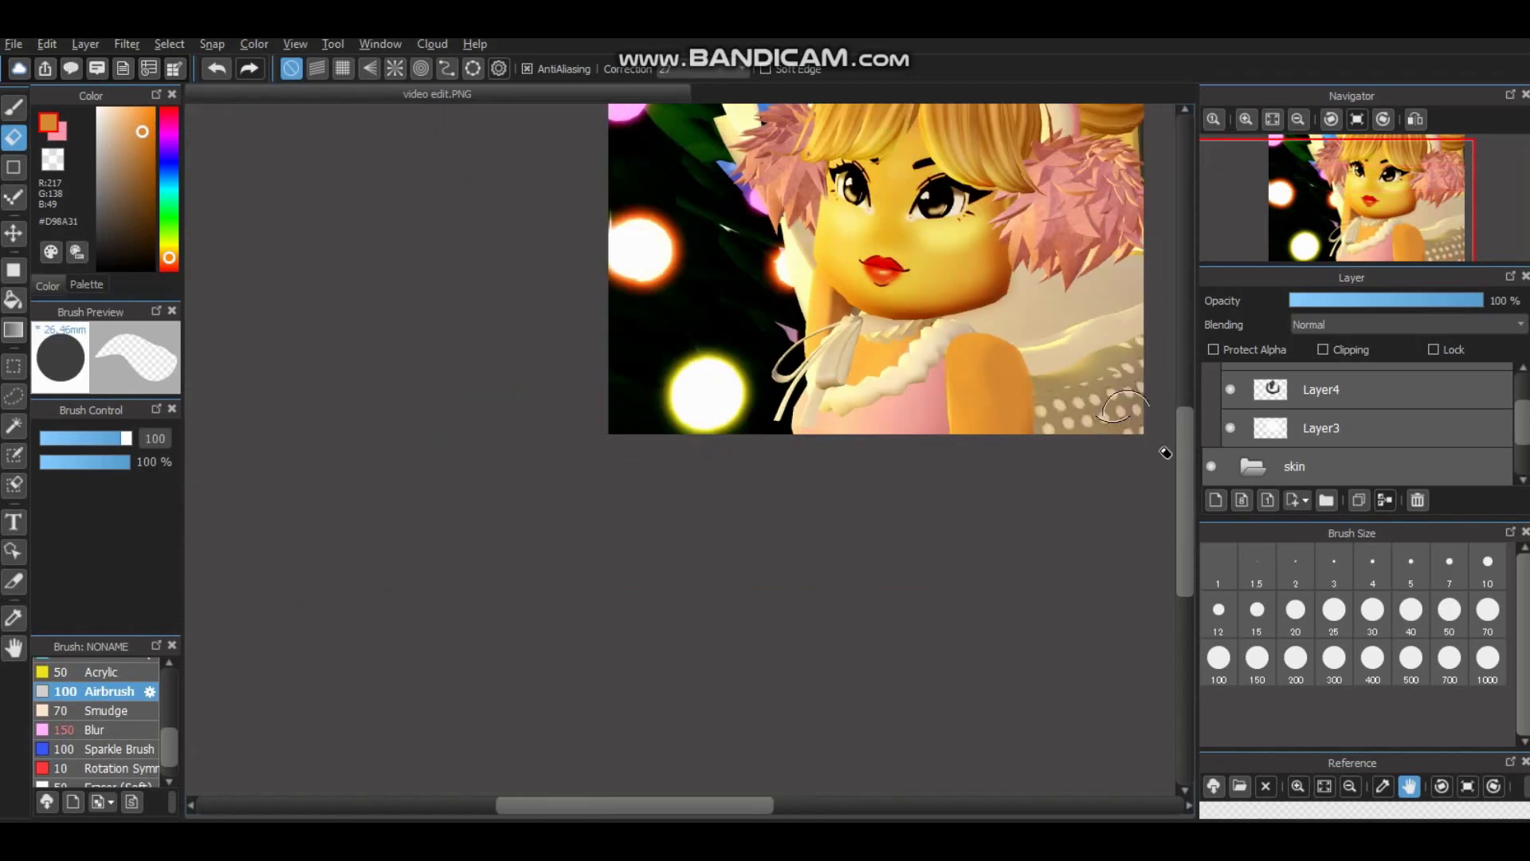
Refine the inner and upper edge of the rounded shoulder with the Pen at size 30 in sampled orange #EF9F31.
scroll(785, 574, "up", 4)
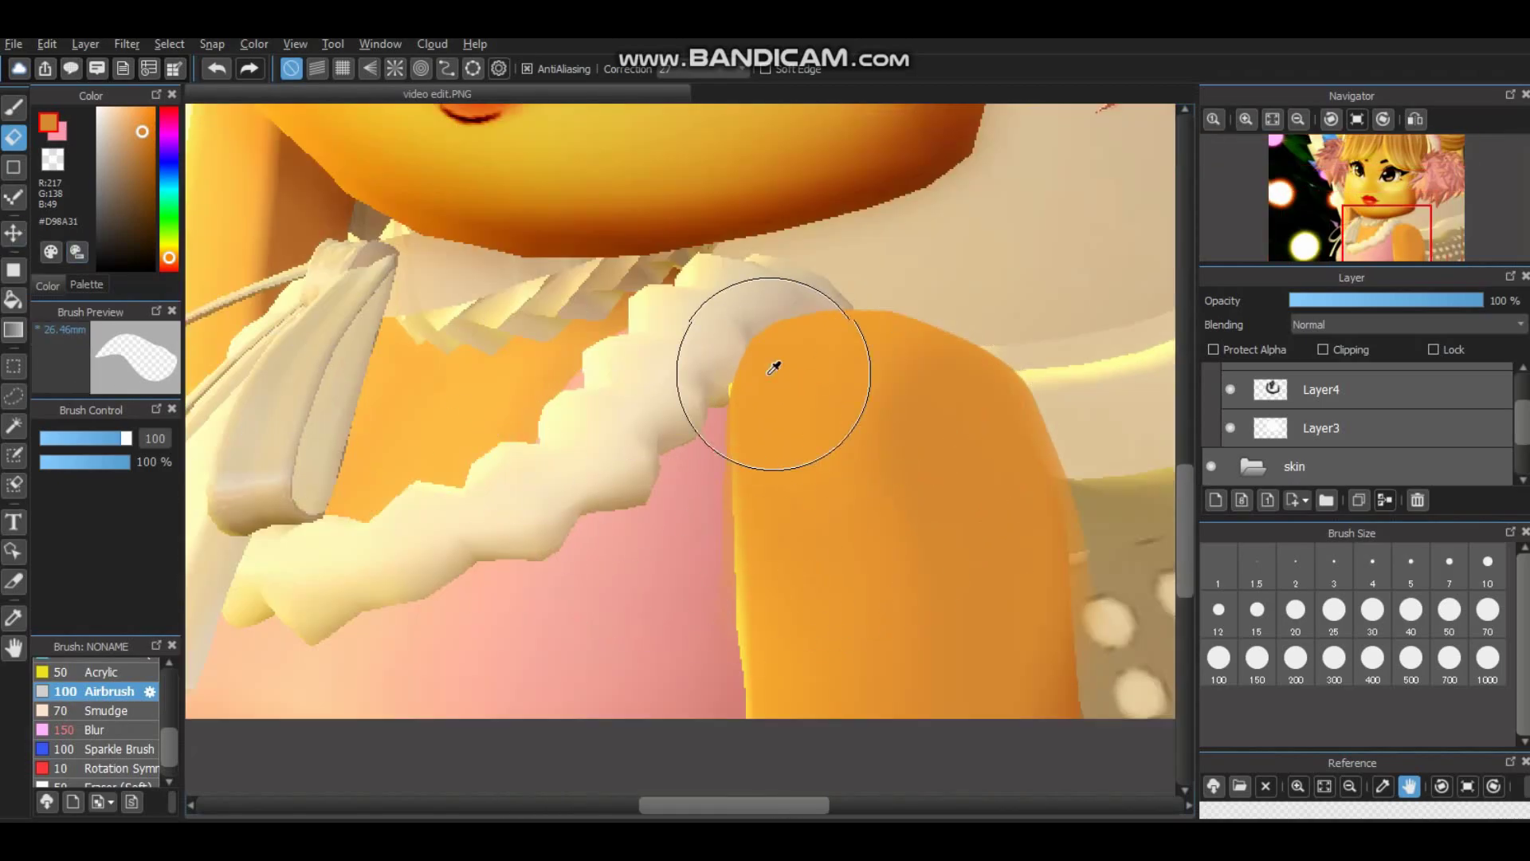
left_click(16, 107)
scroll(126, 671, "up", 2)
left_click(96, 686)
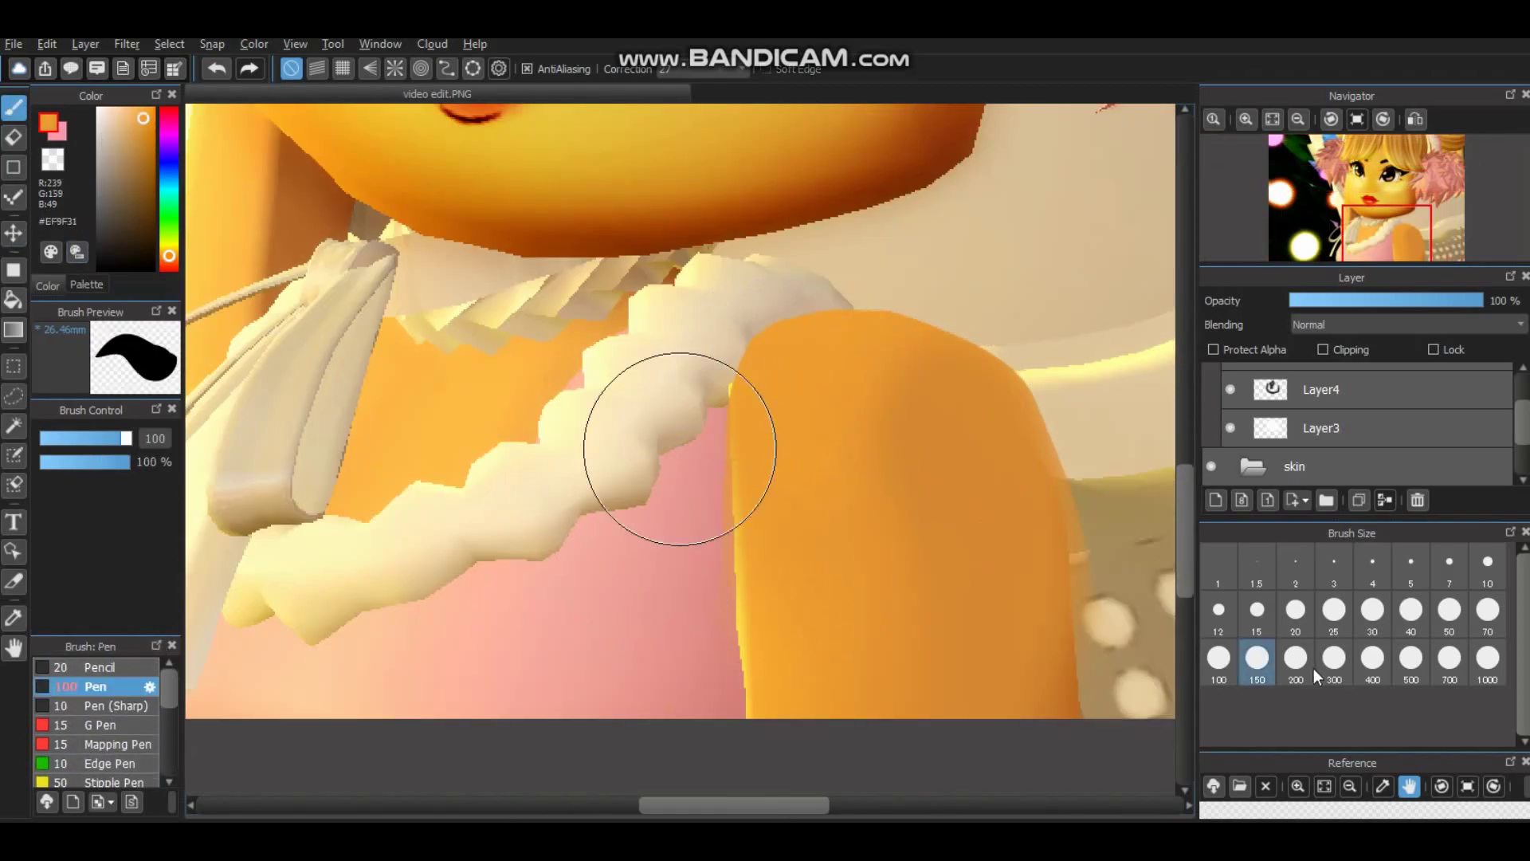
scroll(732, 390, "up", 2)
scroll(916, 374, "down", 3)
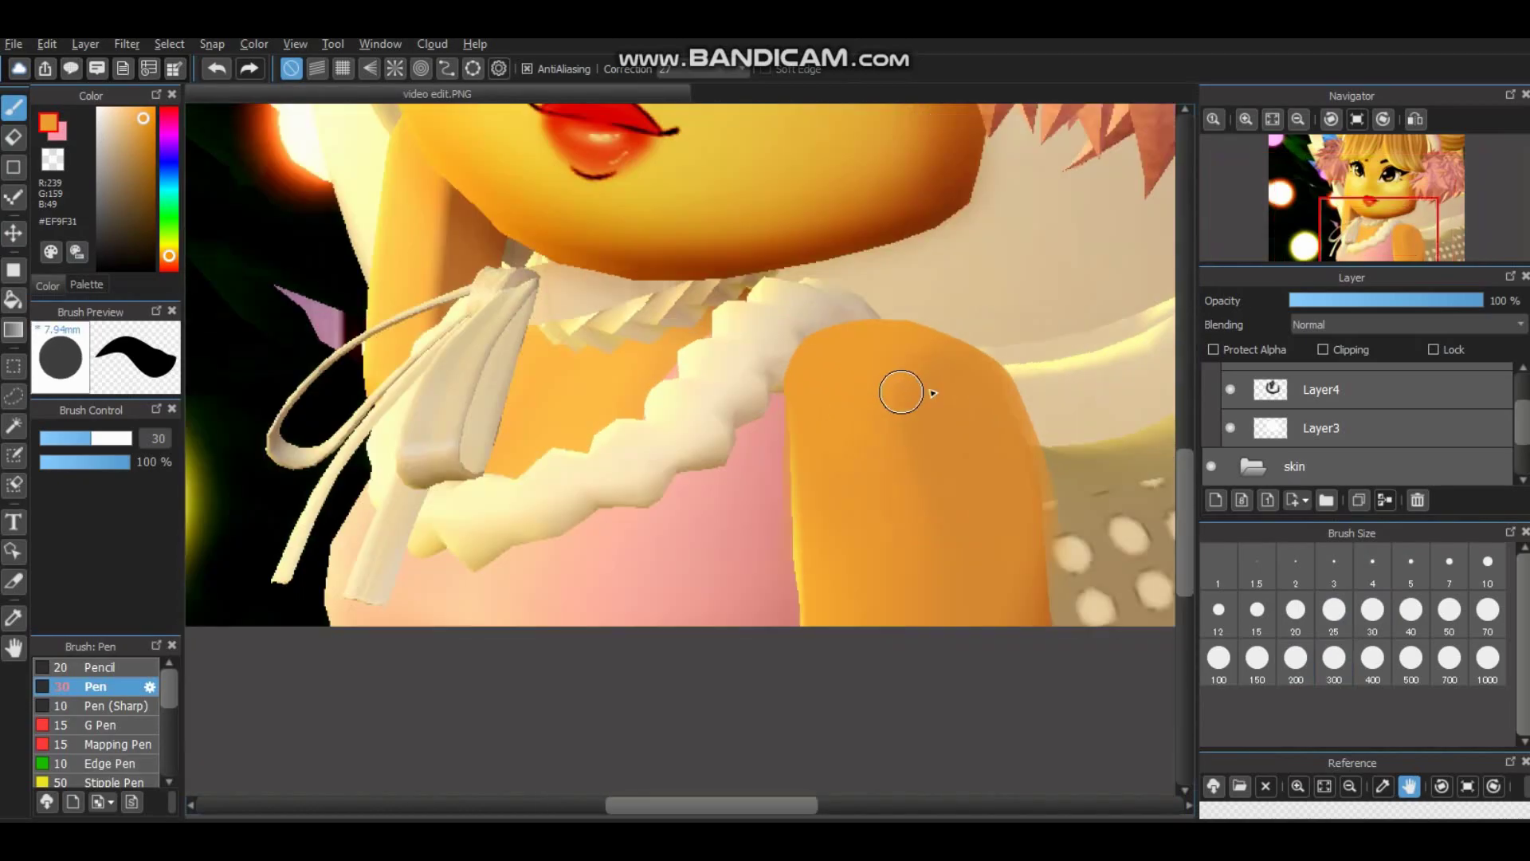
Paint darker orange #D88931 along the upper and outer edge of the shoulder with the Pen, replacing the first stroke.
scroll(820, 303, "up", 3)
mouse_move(779, 275)
left_mouse_down()
mouse_move(835, 261)
mouse_move(925, 278)
mouse_move(974, 331)
mouse_move(898, 276)
mouse_move(911, 274)
mouse_move(1021, 327)
mouse_move(1081, 411)
mouse_move(1117, 551)
mouse_move(1134, 776)
left_mouse_up()
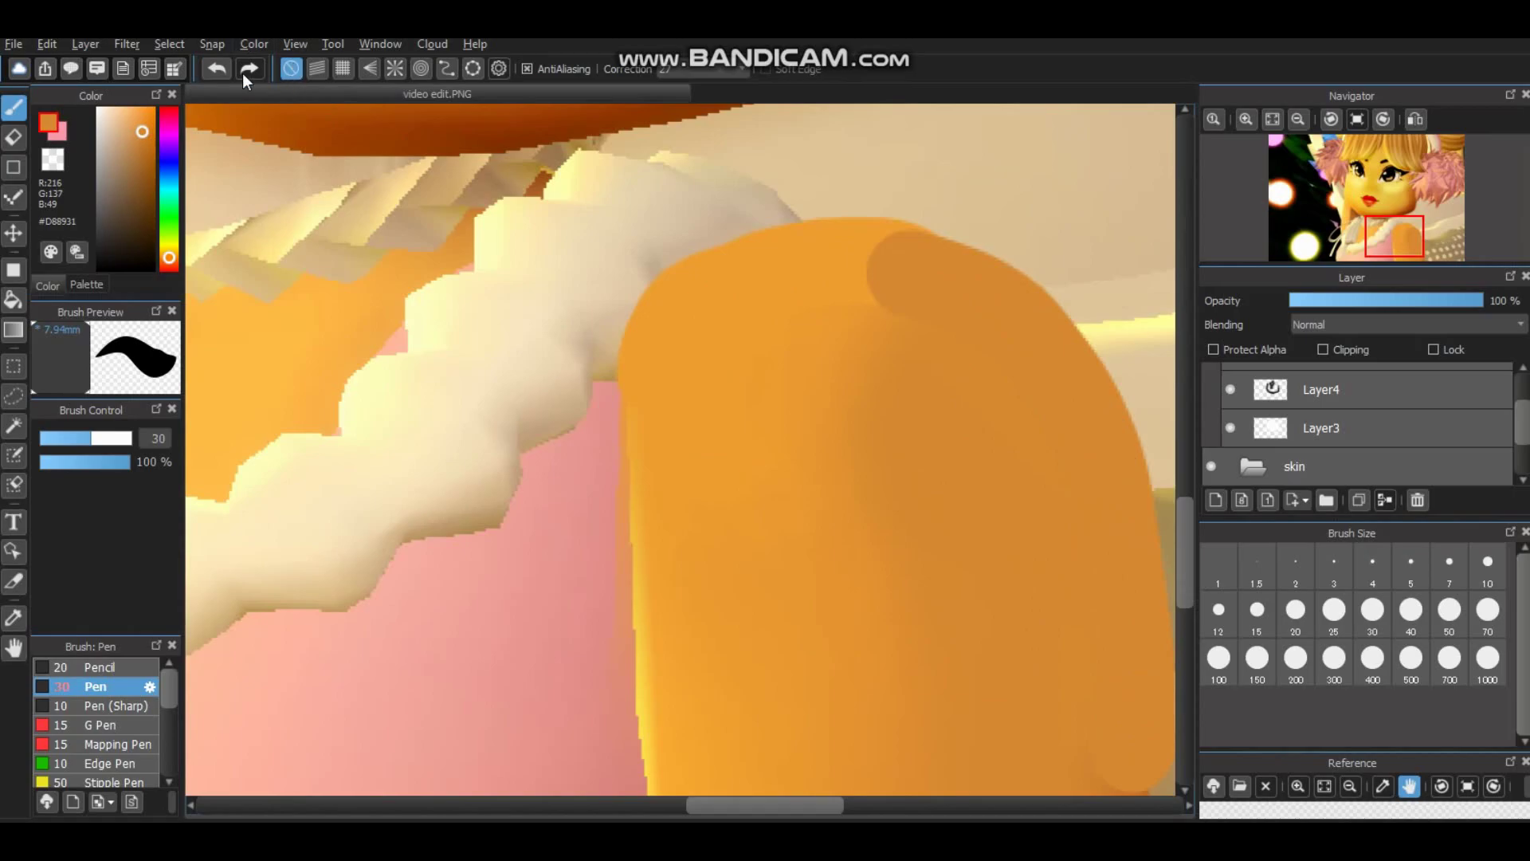
left_click(216, 67)
left_click_drag(944, 296, 821, 291)
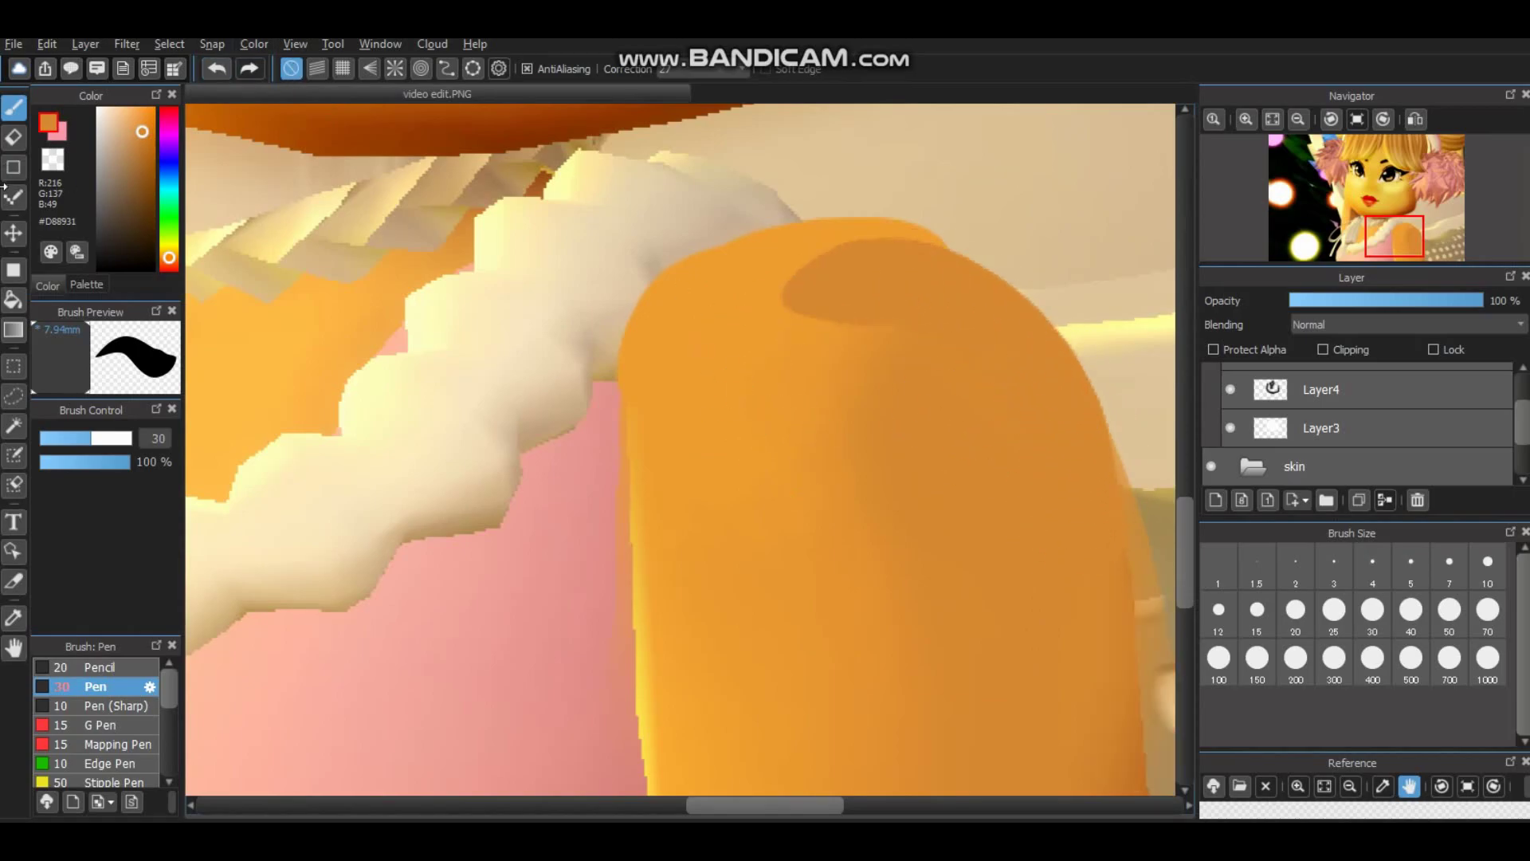
Soften the dark stroke at the top of the shoulder with the Blur brush at sizes 150, 200 and 70.
scroll(117, 742, "down", 3)
left_click(94, 701)
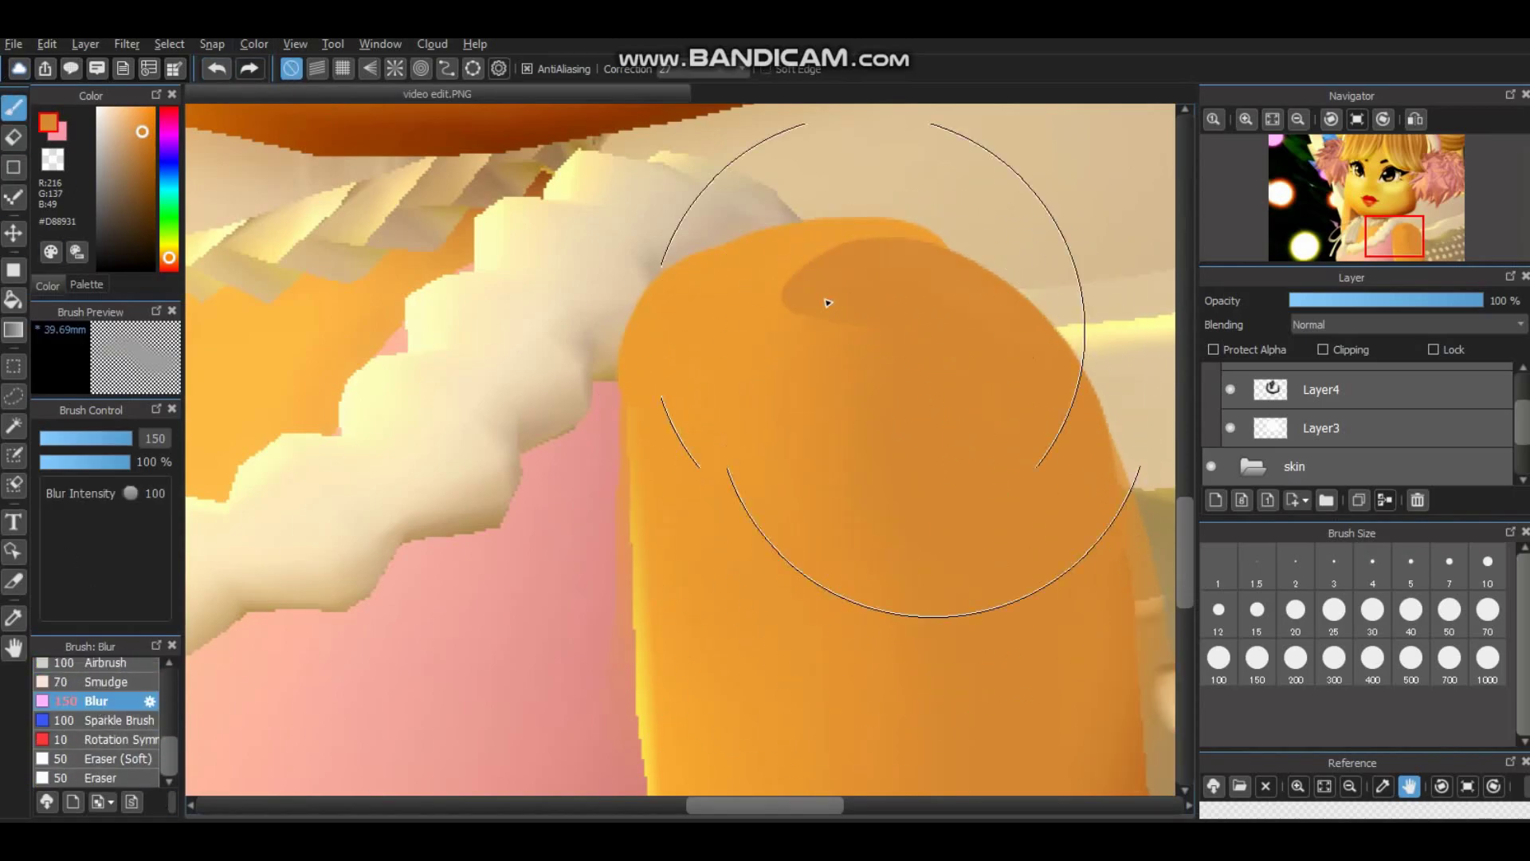
left_click_drag(895, 461, 809, 319)
left_click(1296, 658)
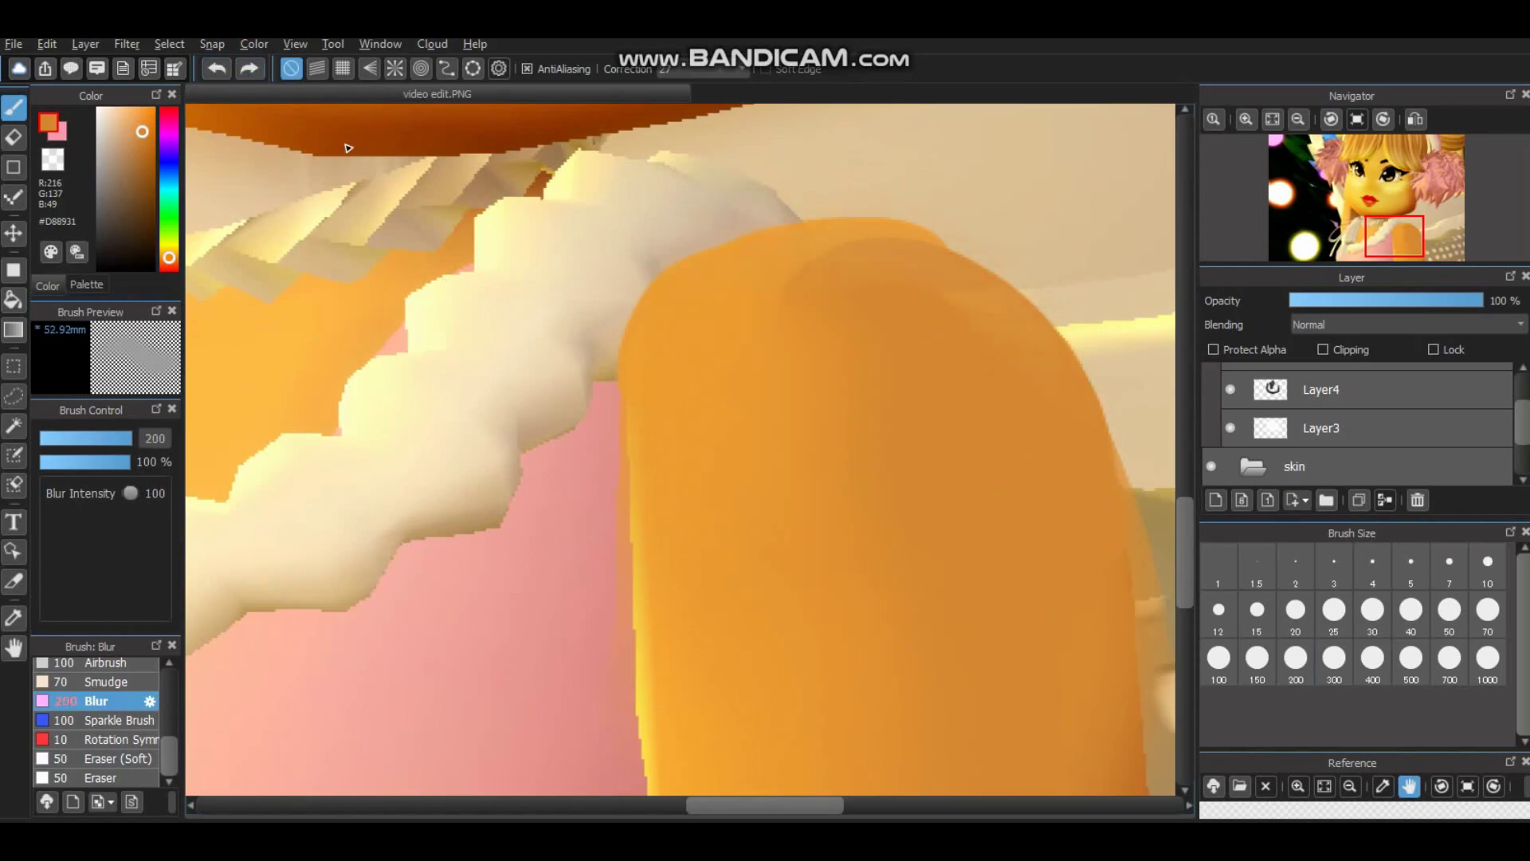
left_click(1487, 609)
mouse_move(820, 351)
left_mouse_down()
mouse_move(888, 292)
mouse_move(938, 349)
mouse_move(745, 335)
mouse_move(905, 239)
left_mouse_up()
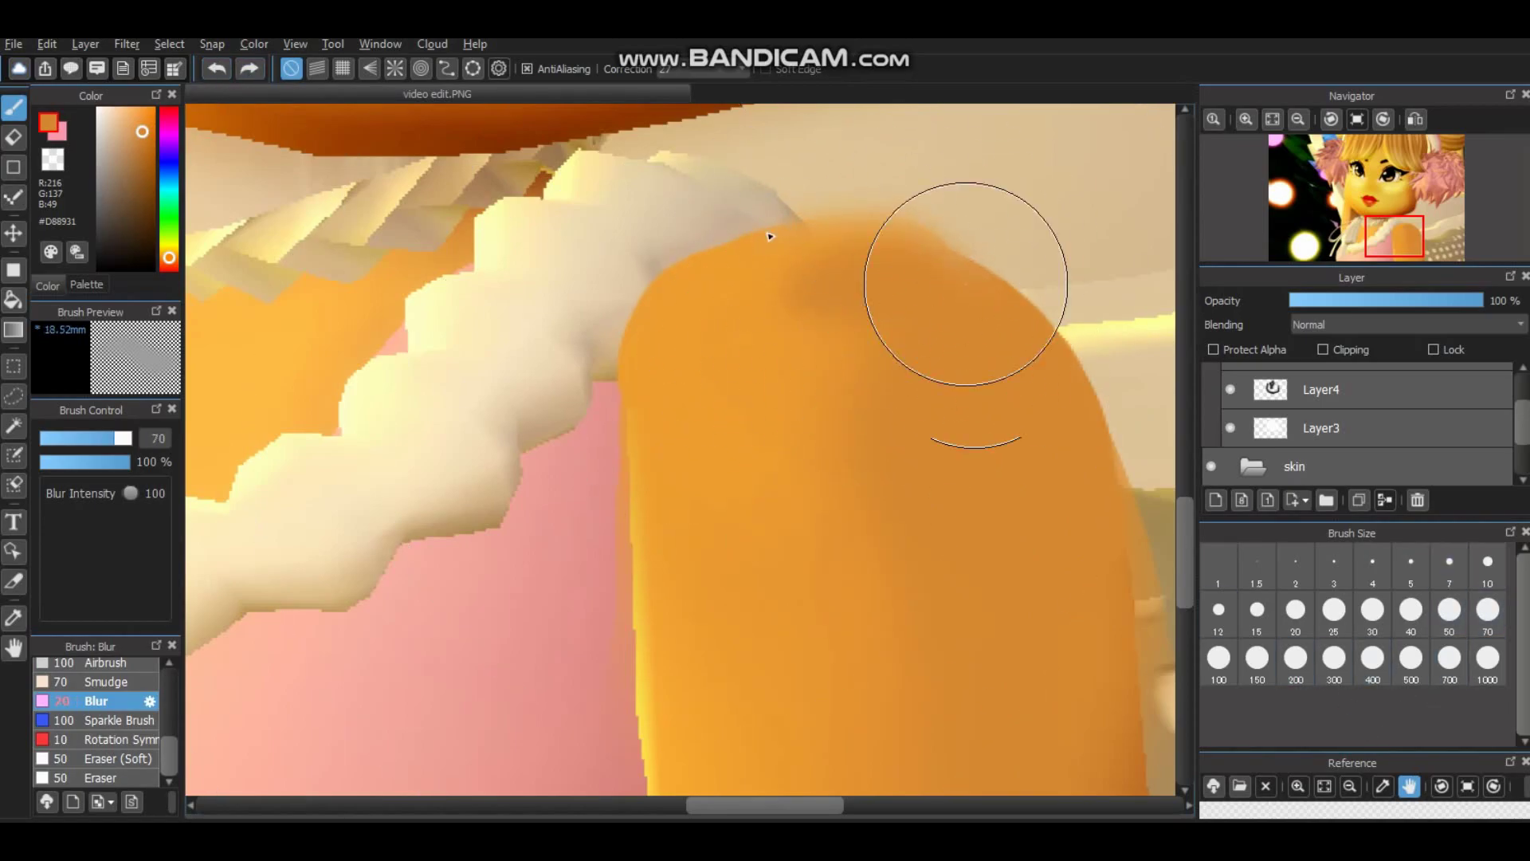
scroll(922, 359, "down", 3)
scroll(719, 371, "up", 3)
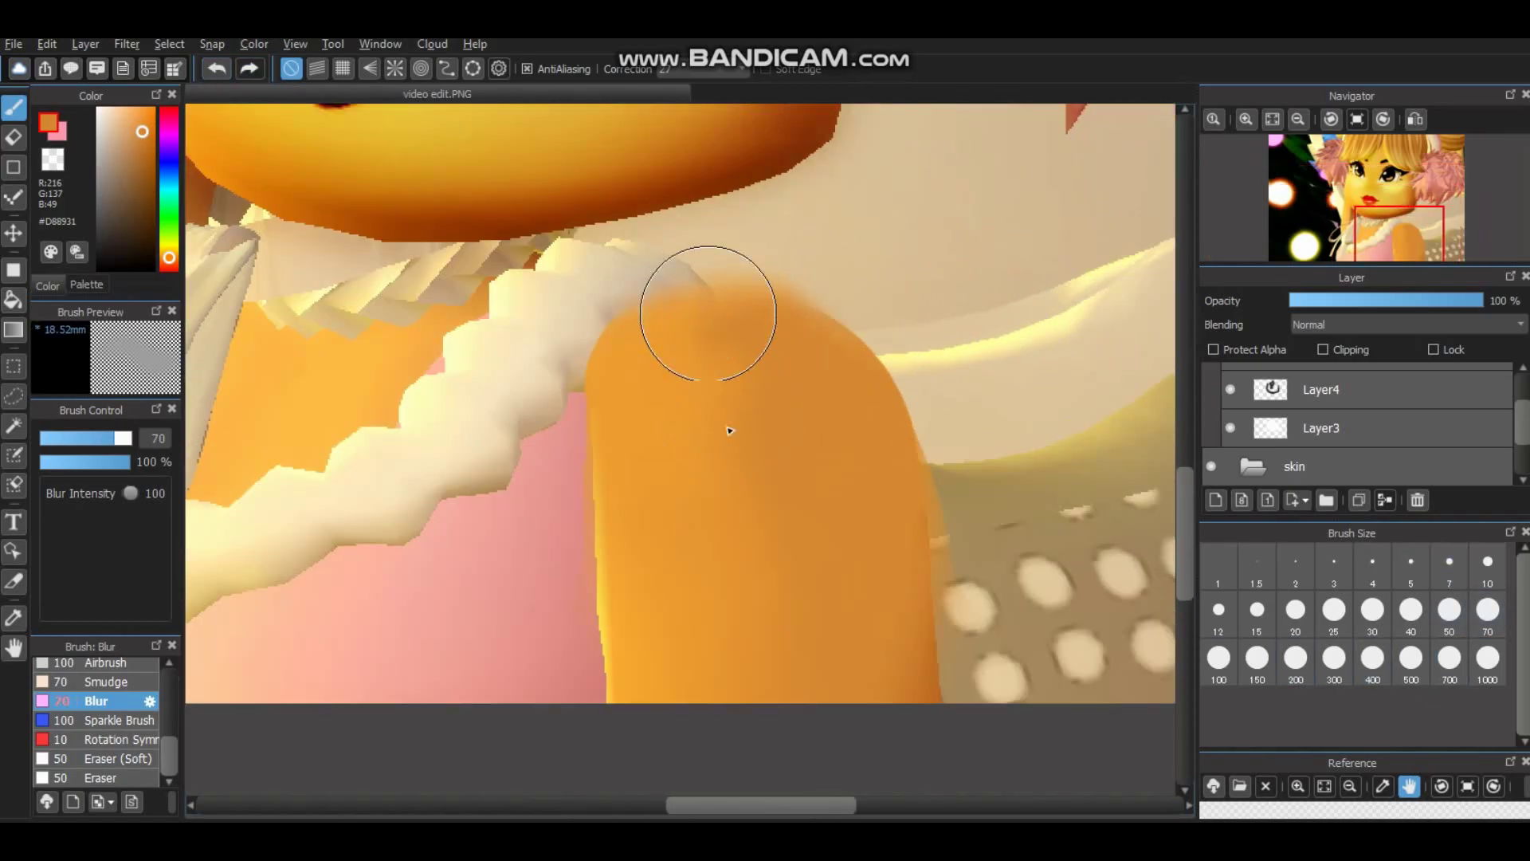
Erase the blurred paint spilling beyond the upper and inner edge of the shoulder.
scroll(517, 309, "up", 2)
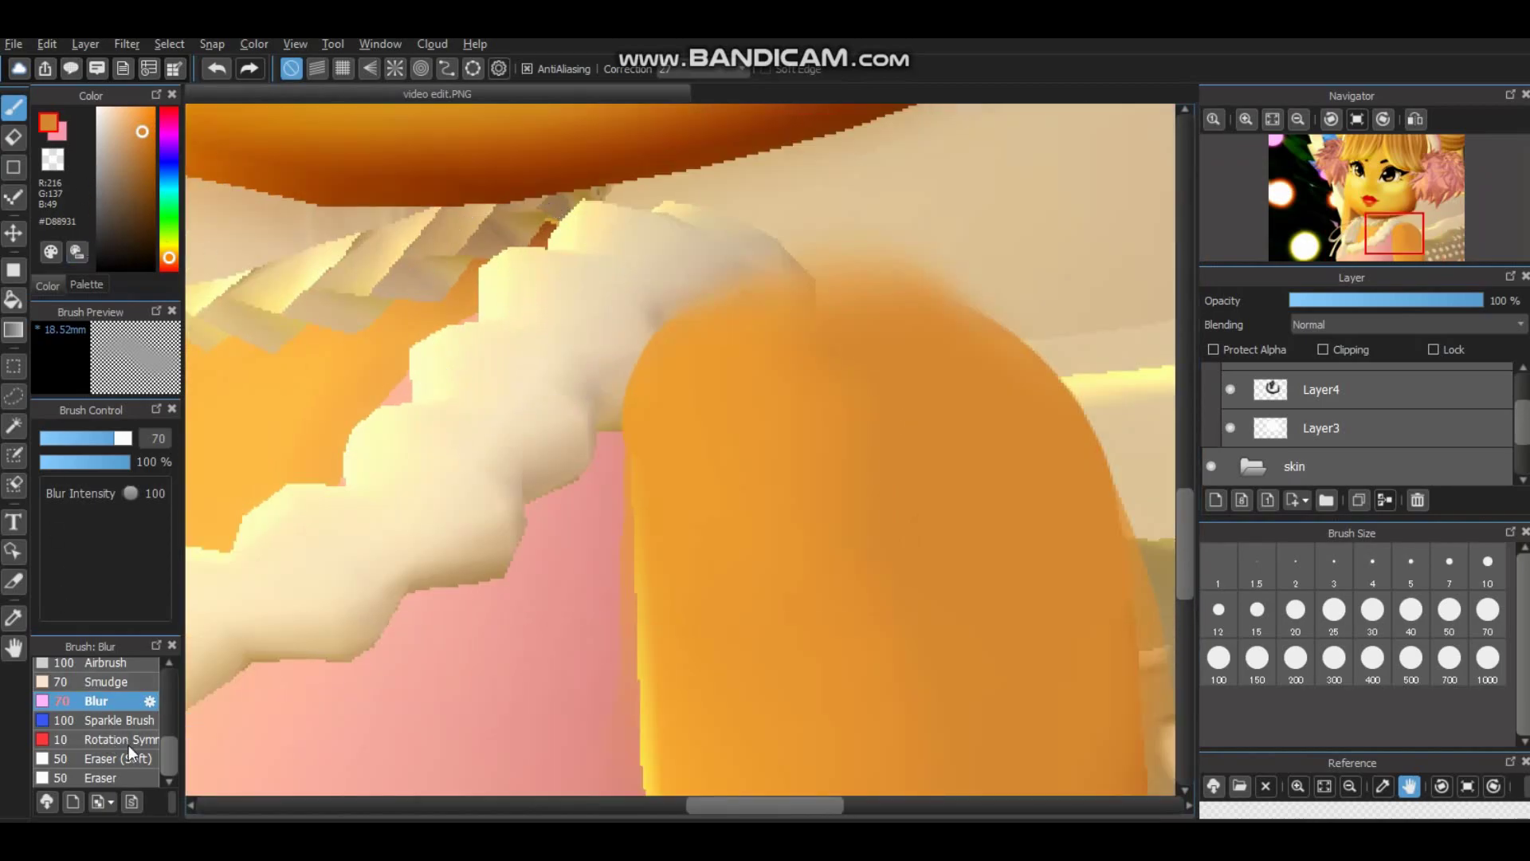
key("e")
mouse_move(502, 410)
left_mouse_down()
mouse_move(491, 427)
mouse_move(563, 263)
mouse_move(701, 188)
mouse_move(879, 154)
left_mouse_up()
key("b")
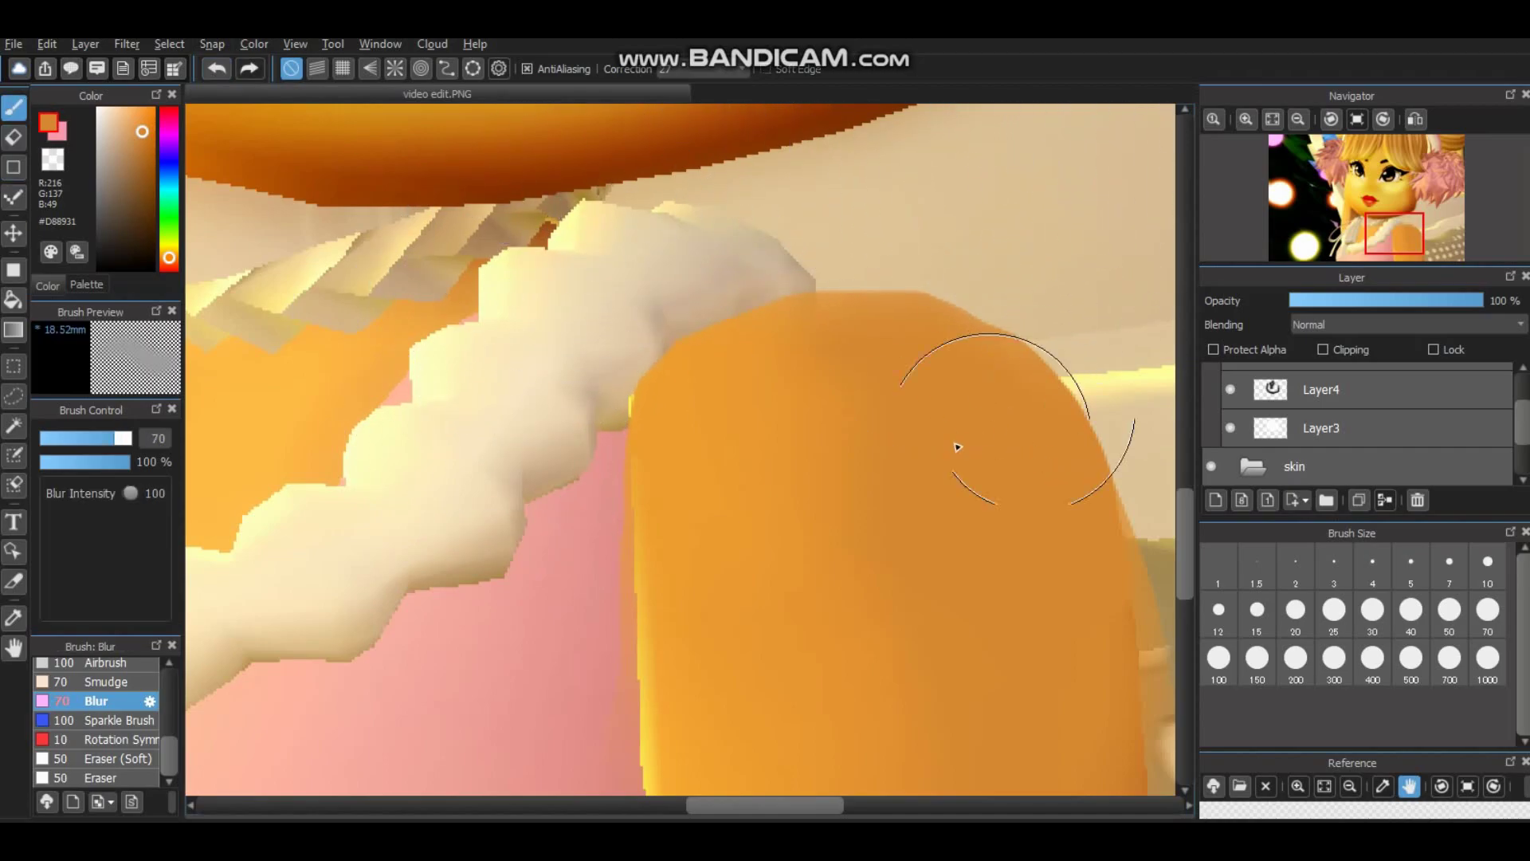
Repaint the upper and inner edge of the shoulder with the Pen at size 30 in sampled oranges #DB8B31 and #EF9E31.
scroll(100, 738, "up", 3)
left_click(98, 686)
scroll(1060, 350, "up", 5)
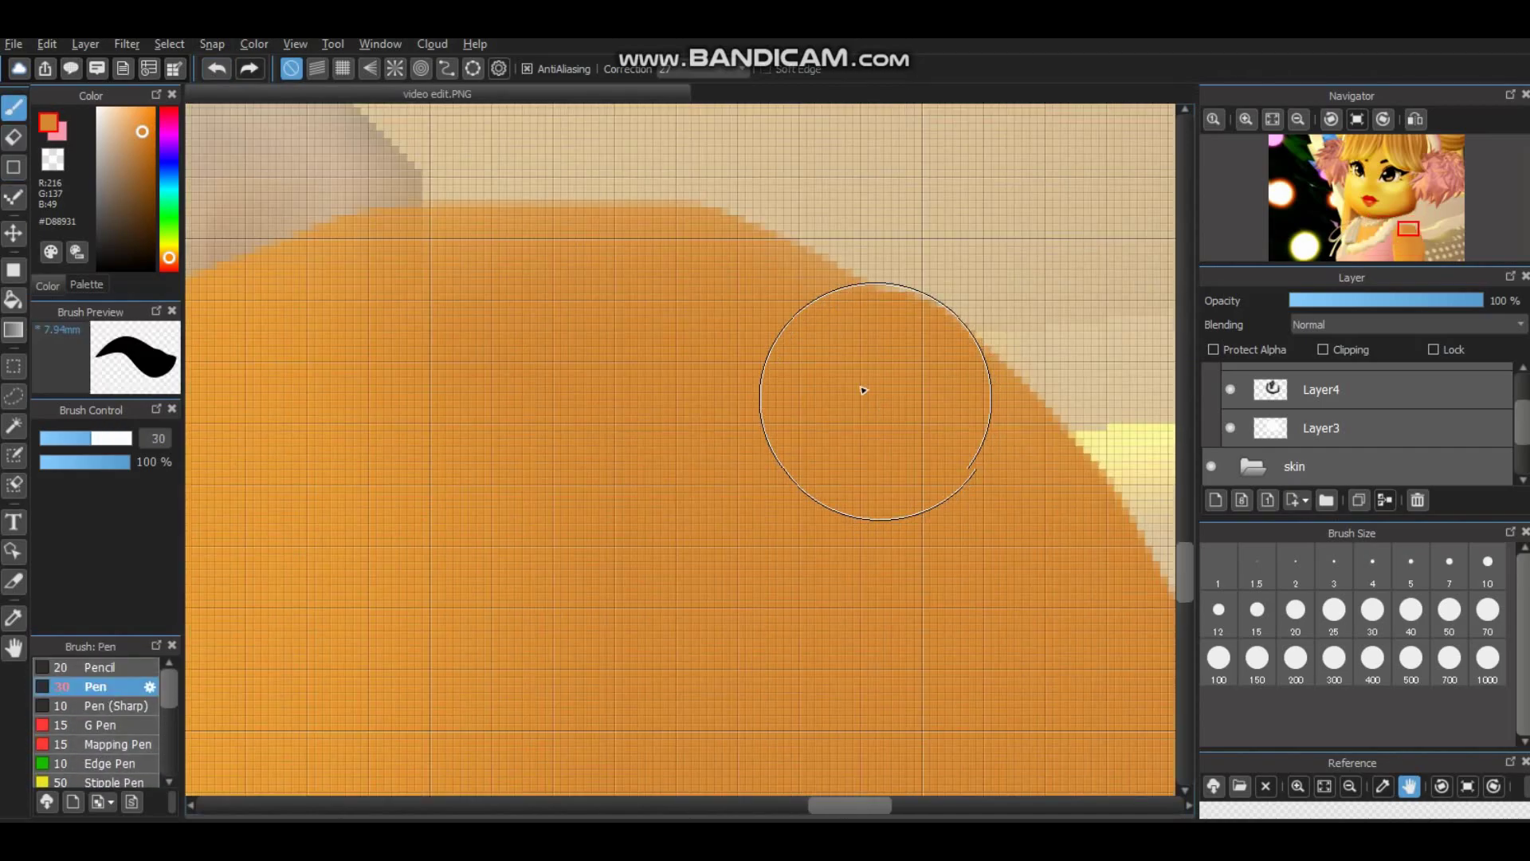
scroll(586, 440, "down", 4)
scroll(682, 443, "up", 4)
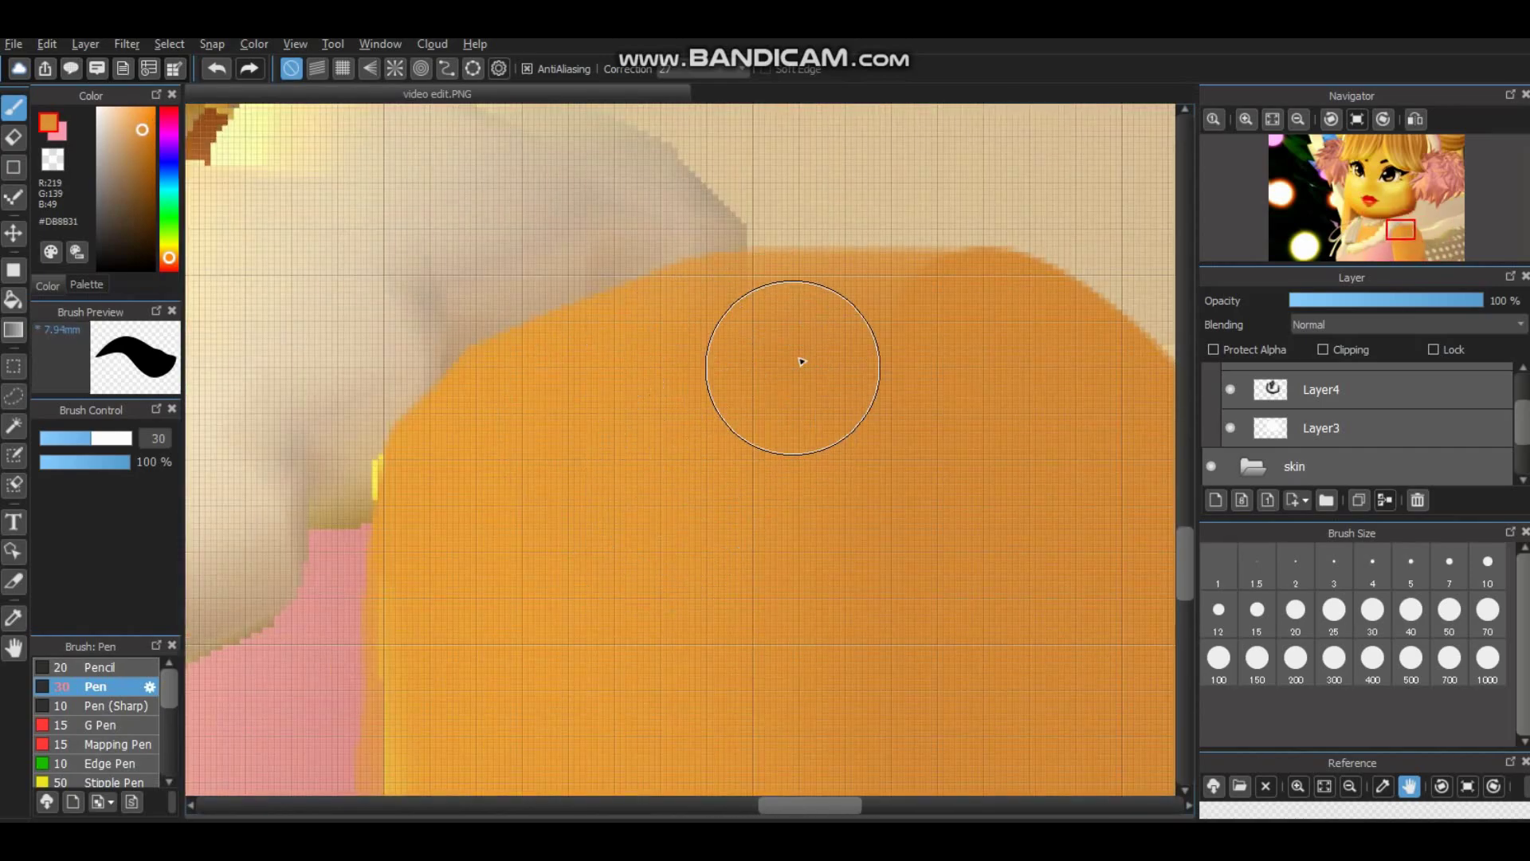
mouse_move(767, 340)
left_mouse_down()
mouse_move(598, 395)
mouse_move(543, 447)
mouse_move(584, 396)
mouse_move(452, 522)
mouse_move(458, 577)
mouse_move(470, 468)
mouse_move(486, 542)
mouse_move(535, 533)
mouse_move(544, 564)
left_mouse_up()
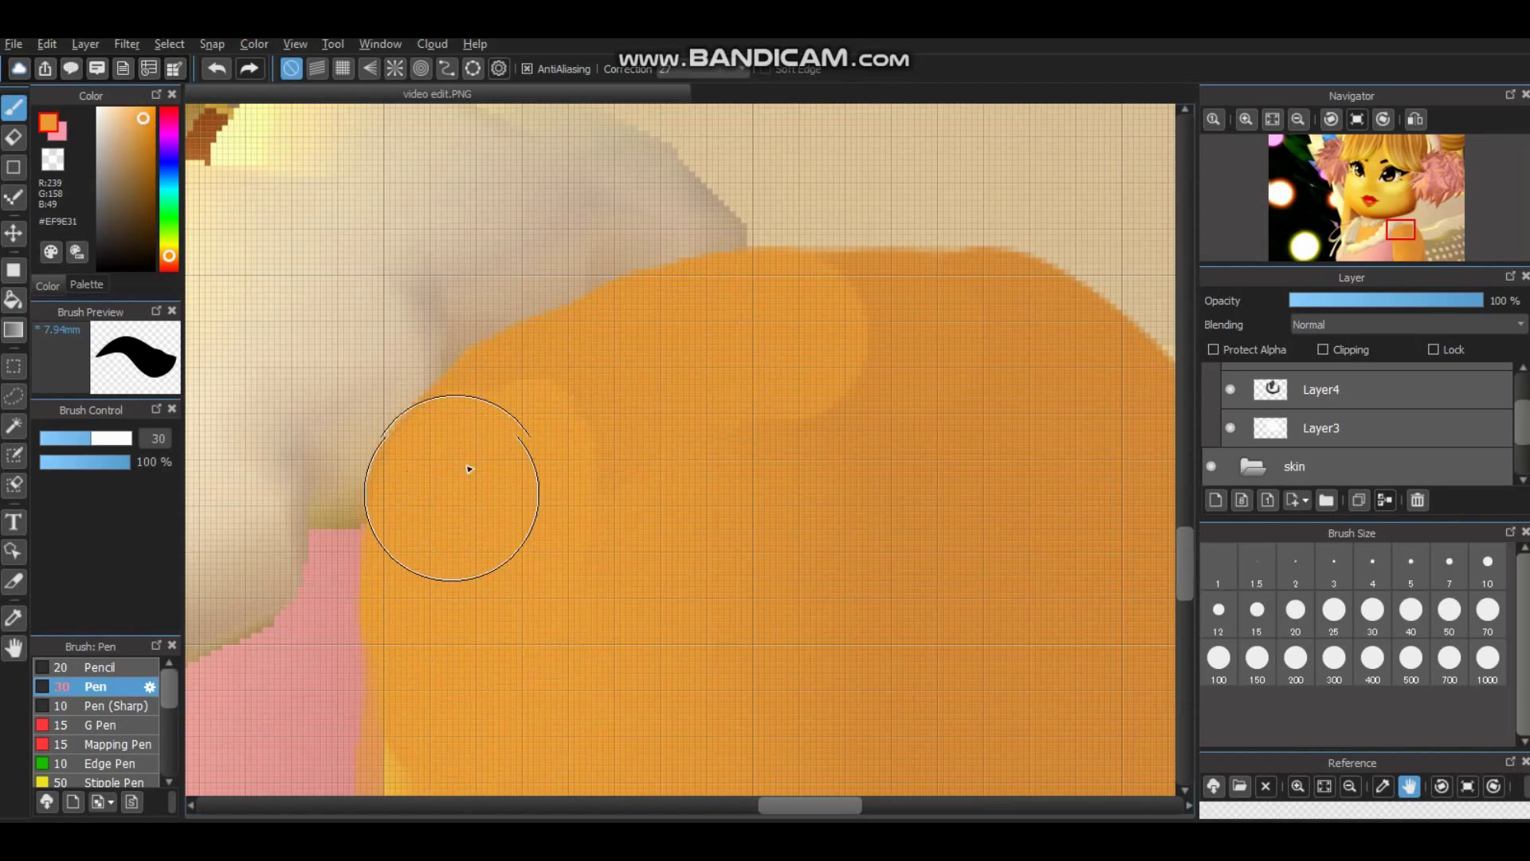
Blend the new Pen strokes on the shoulder's upper inner side with the Blur brush at size 40.
scroll(699, 547, "down", 5)
scroll(303, 610, "up", 4)
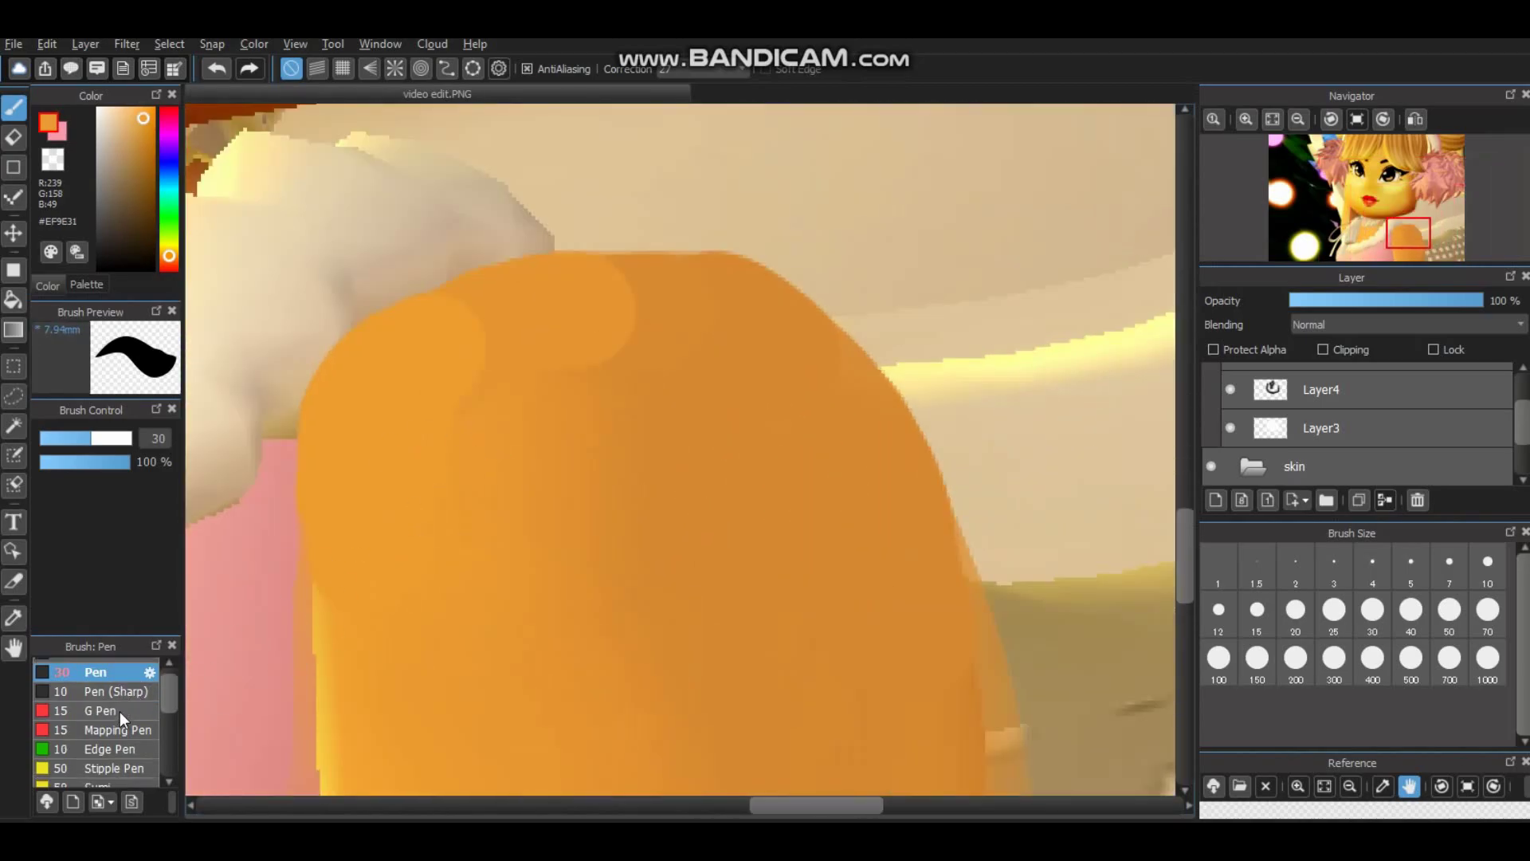
left_click(111, 758)
left_click(1372, 610)
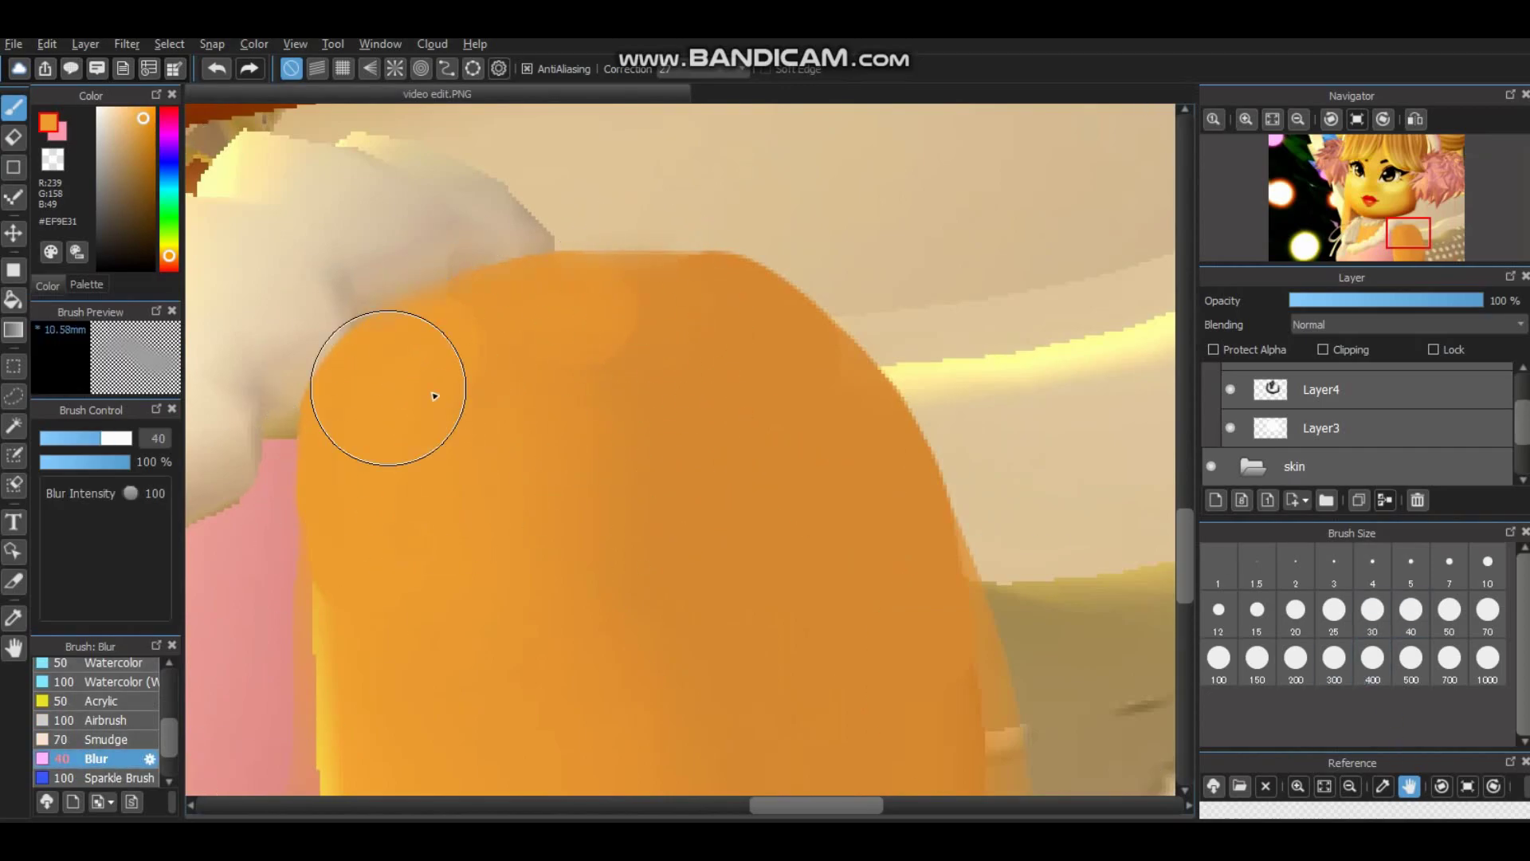
scroll(847, 403, "down", 1)
scroll(846, 403, "up", 1)
Airbrush orange #EF9E31 over the upper part of the shoulder at size 100 and 65% opacity.
scroll(779, 352, "down", 2)
scroll(702, 615, "down", 1)
scroll(760, 569, "up", 1)
left_click_drag(510, 610, 683, 642)
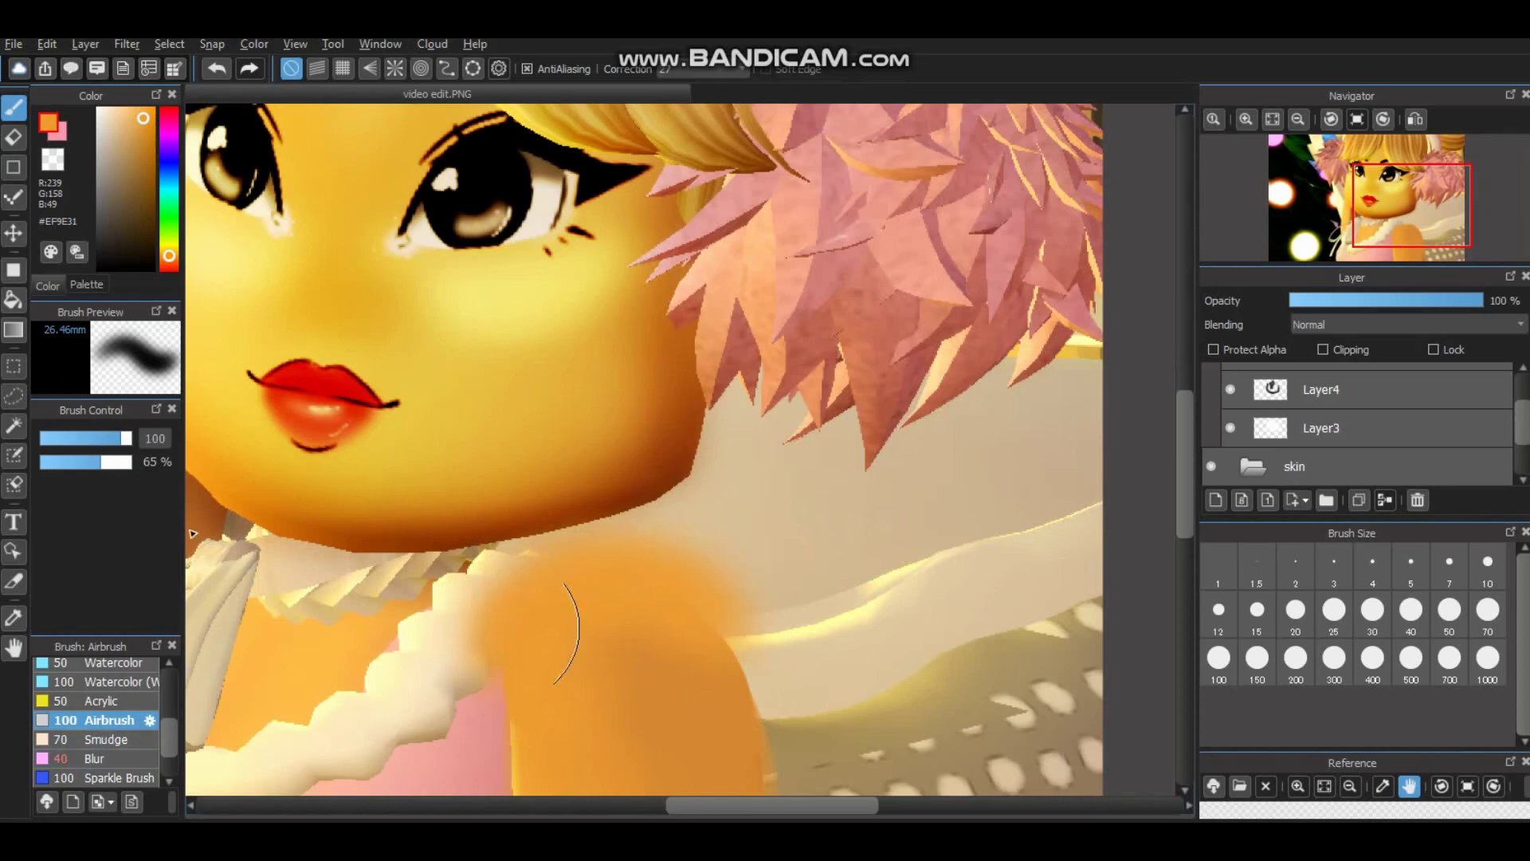
Erase the airbrush paint spilling around the shoulder at size 100 to restore a clean rounded outline.
key("e")
mouse_move(438, 683)
left_mouse_down()
mouse_move(453, 601)
mouse_move(524, 521)
mouse_move(631, 504)
mouse_move(734, 542)
mouse_move(780, 589)
left_mouse_up()
scroll(933, 625, "down", 3)
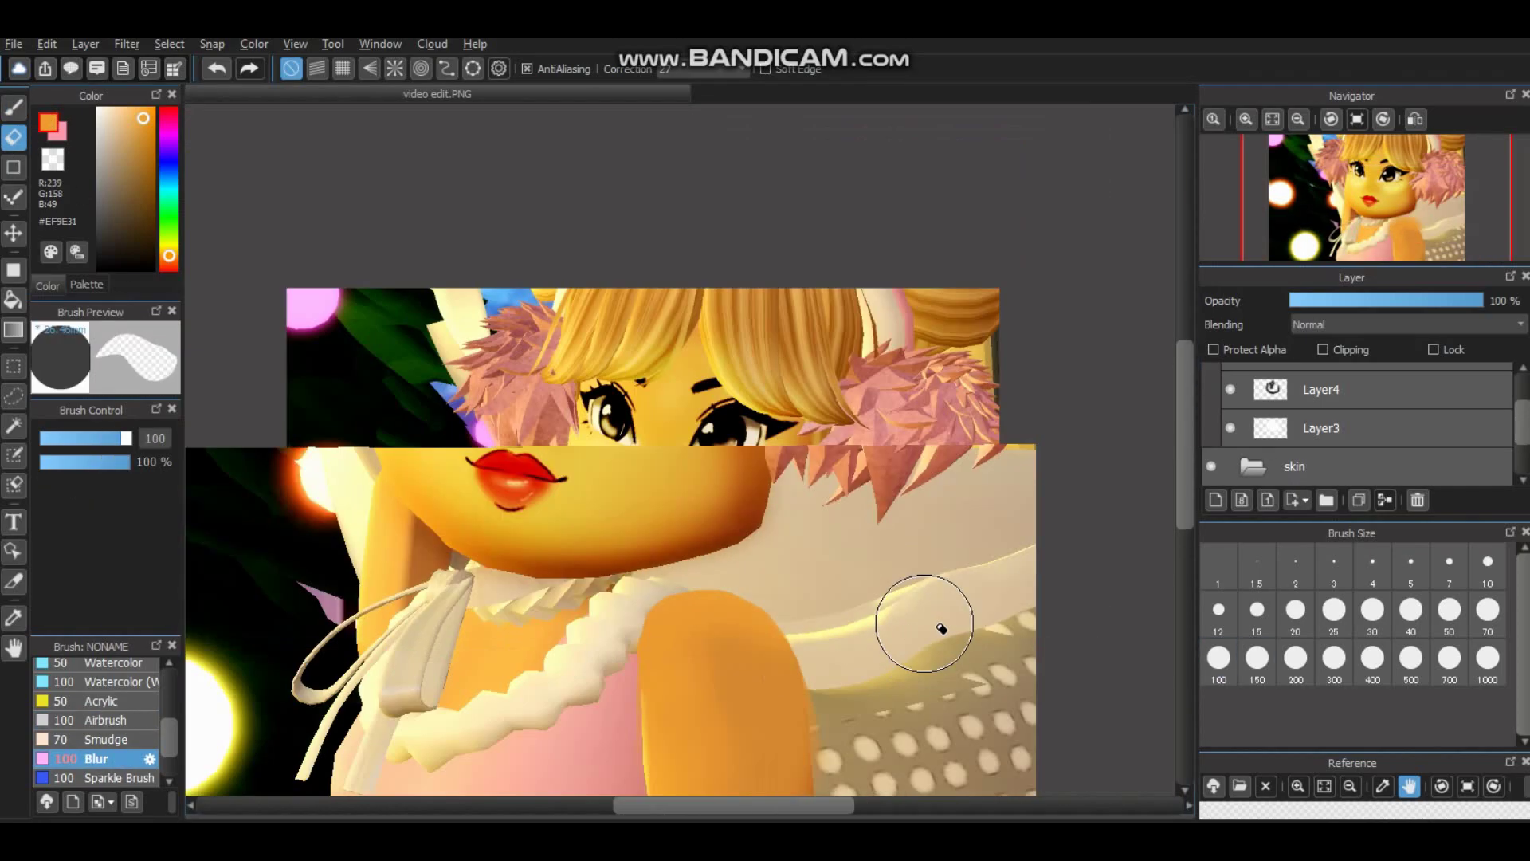
scroll(615, 333, "up", 4)
mouse_move(616, 333)
left_mouse_down()
mouse_move(497, 433)
mouse_move(426, 642)
mouse_move(515, 576)
mouse_move(459, 562)
mouse_move(465, 432)
left_mouse_up()
mouse_move(458, 531)
left_mouse_down()
mouse_move(458, 438)
mouse_move(557, 341)
left_mouse_up()
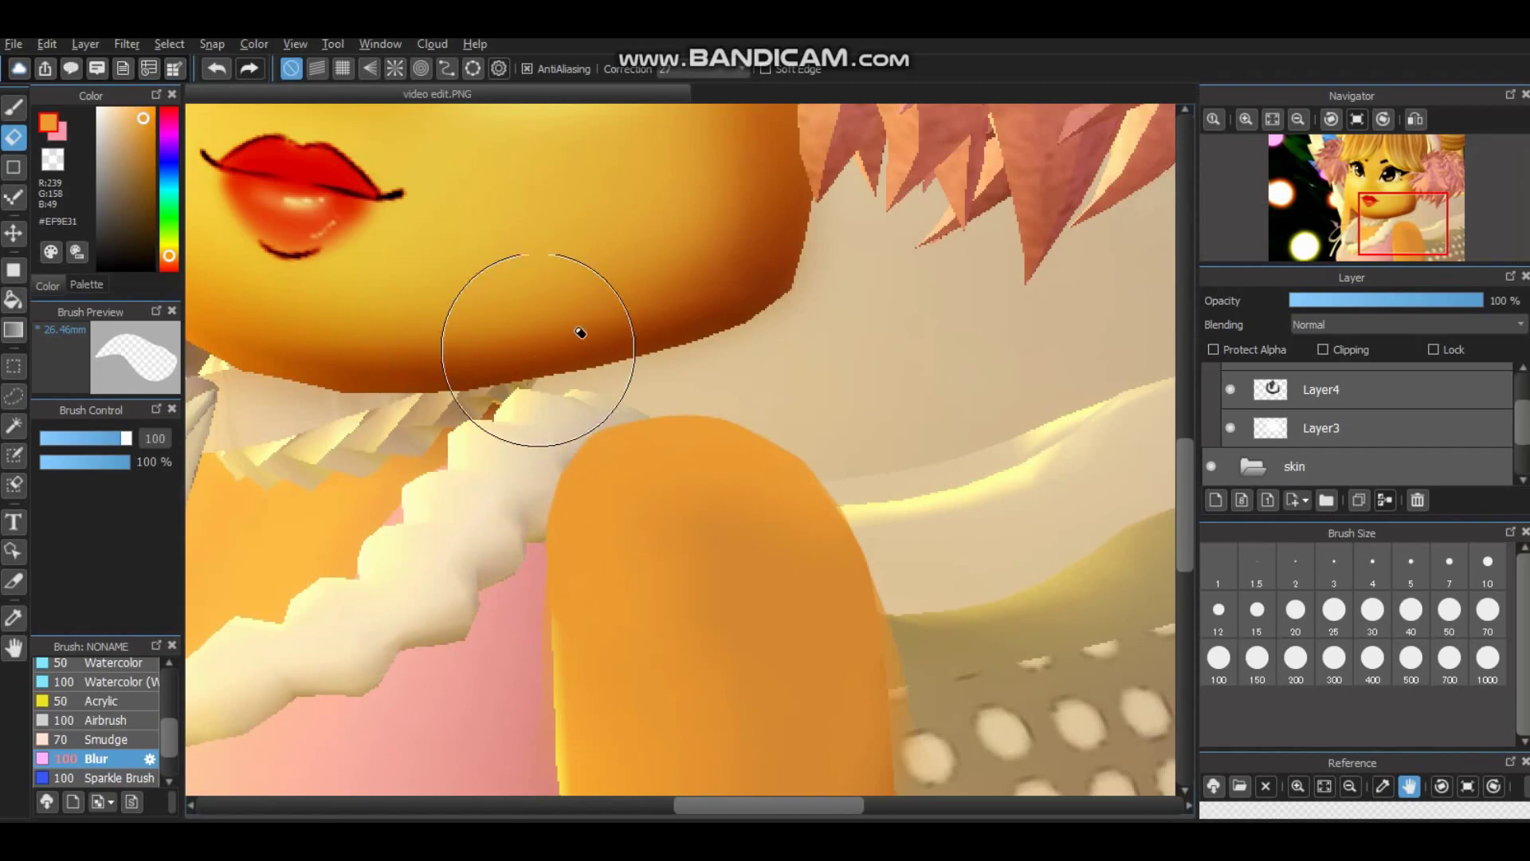
scroll(973, 351, "down", 5)
scroll(882, 358, "up", 6)
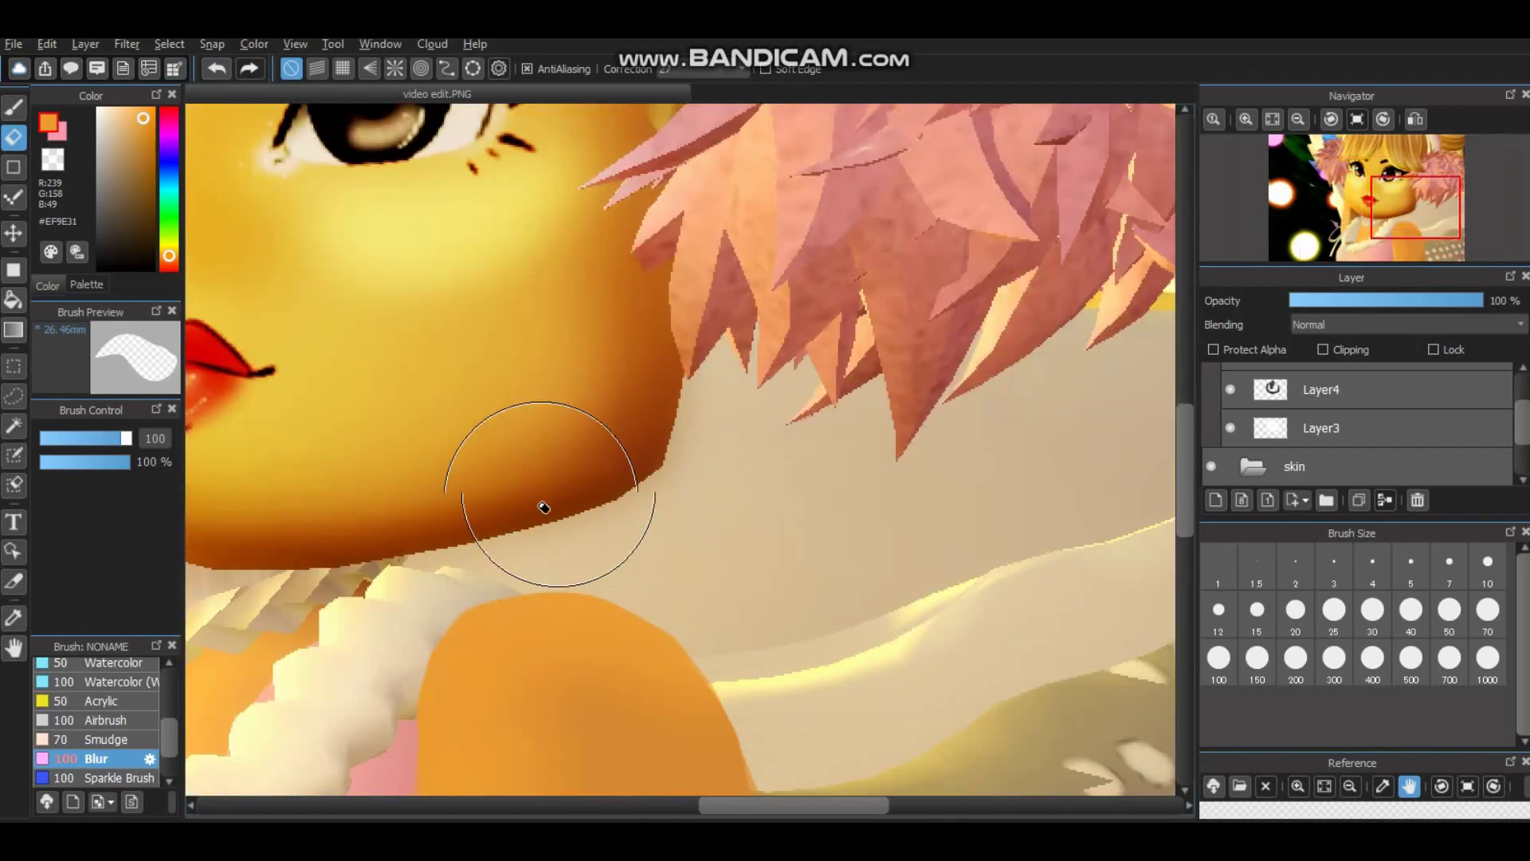
Airbrush sampled orange #F2A230 at size 40 along the arm's yellow inner edge and erase the spill over the pink top.
scroll(759, 701, "down", 5)
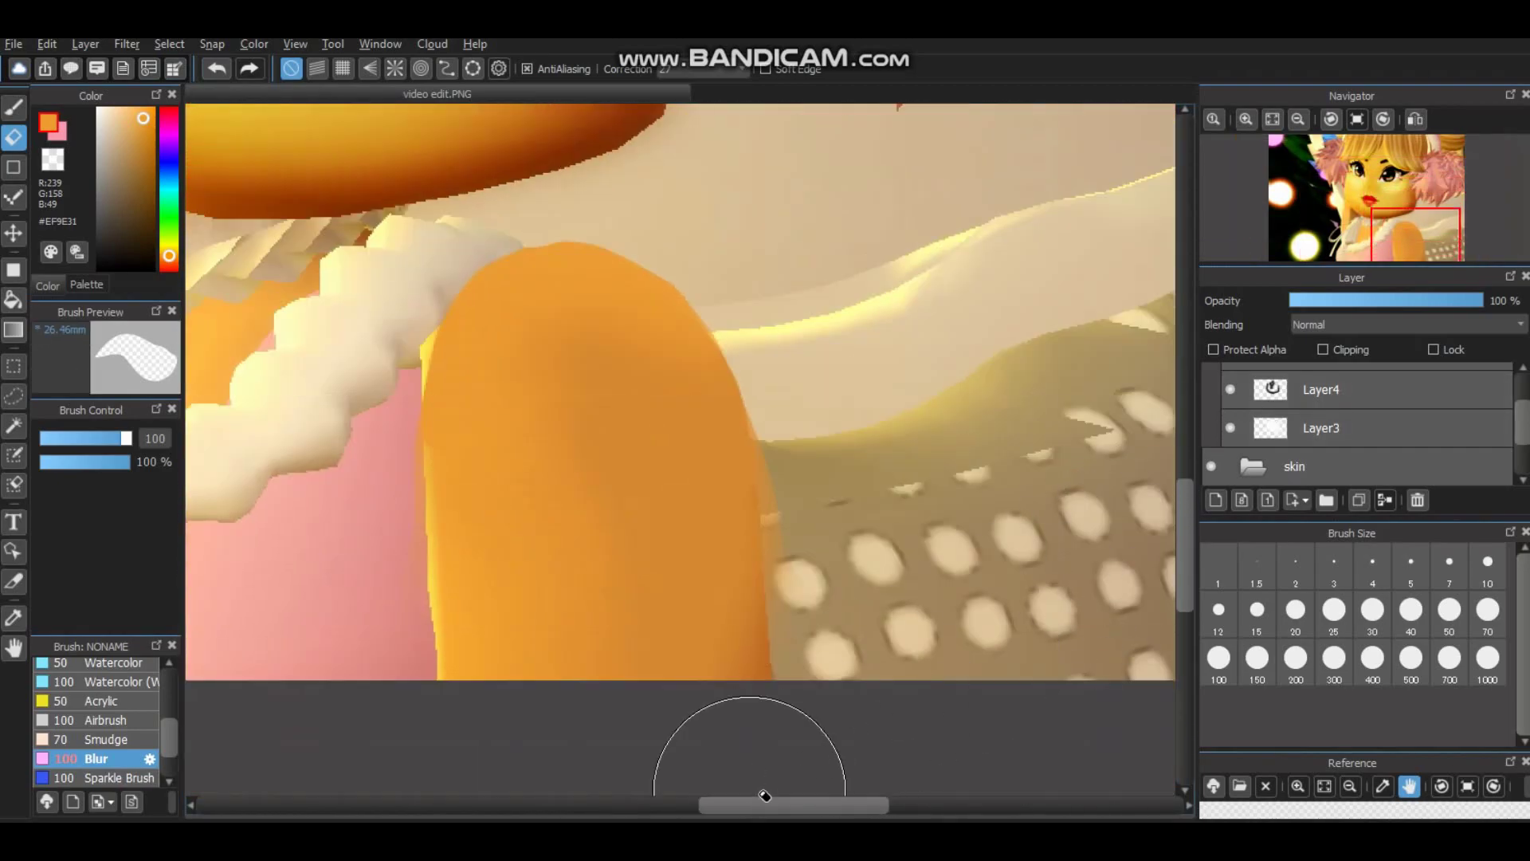
scroll(686, 558, "left", 3)
scroll(763, 558, "up", 1)
left_click(763, 558, "alt")
key("b")
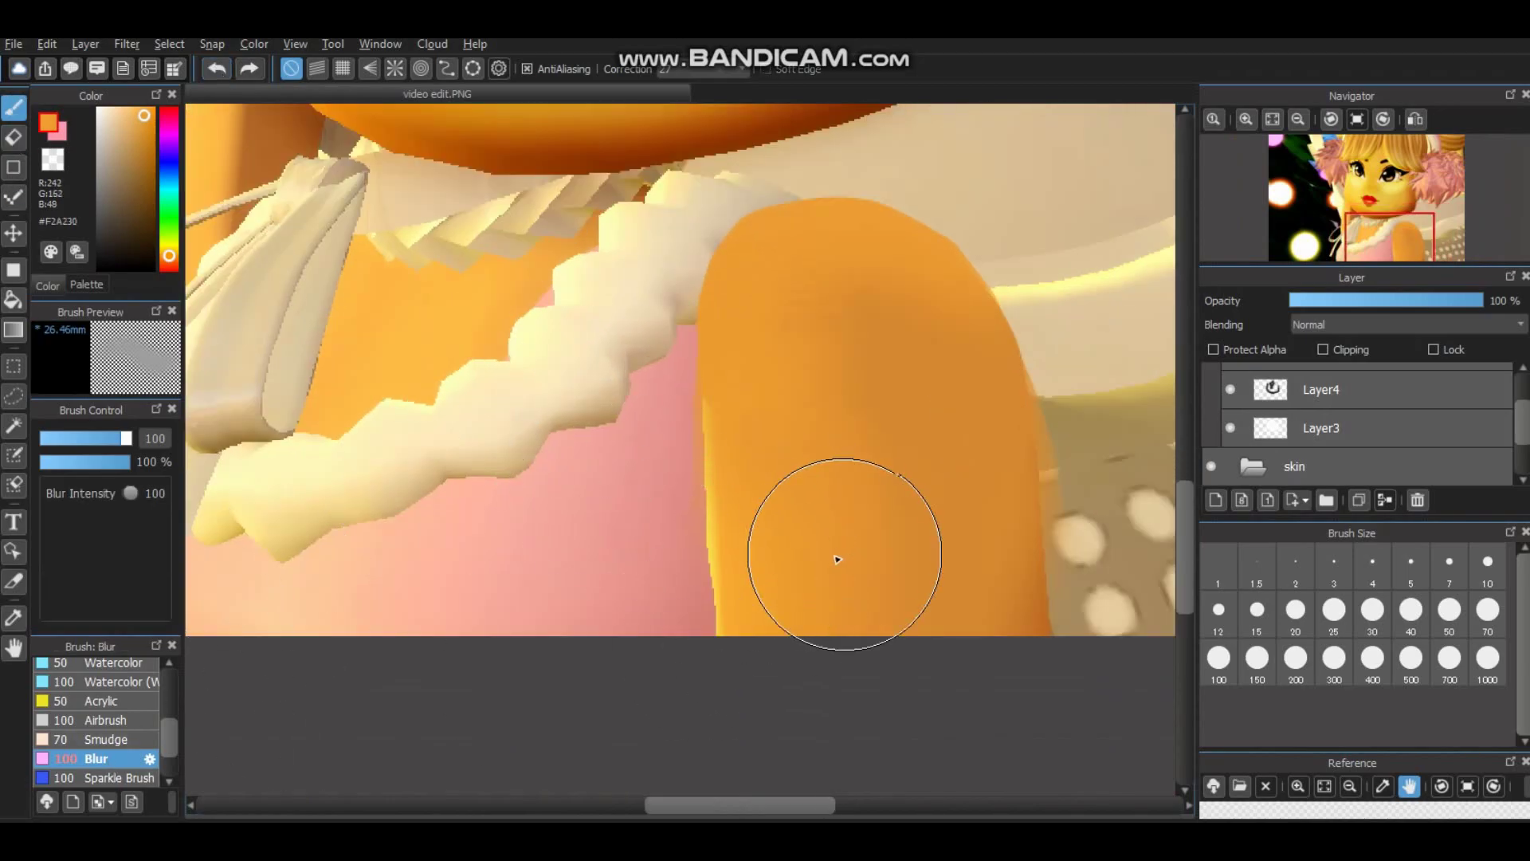
left_click(101, 716)
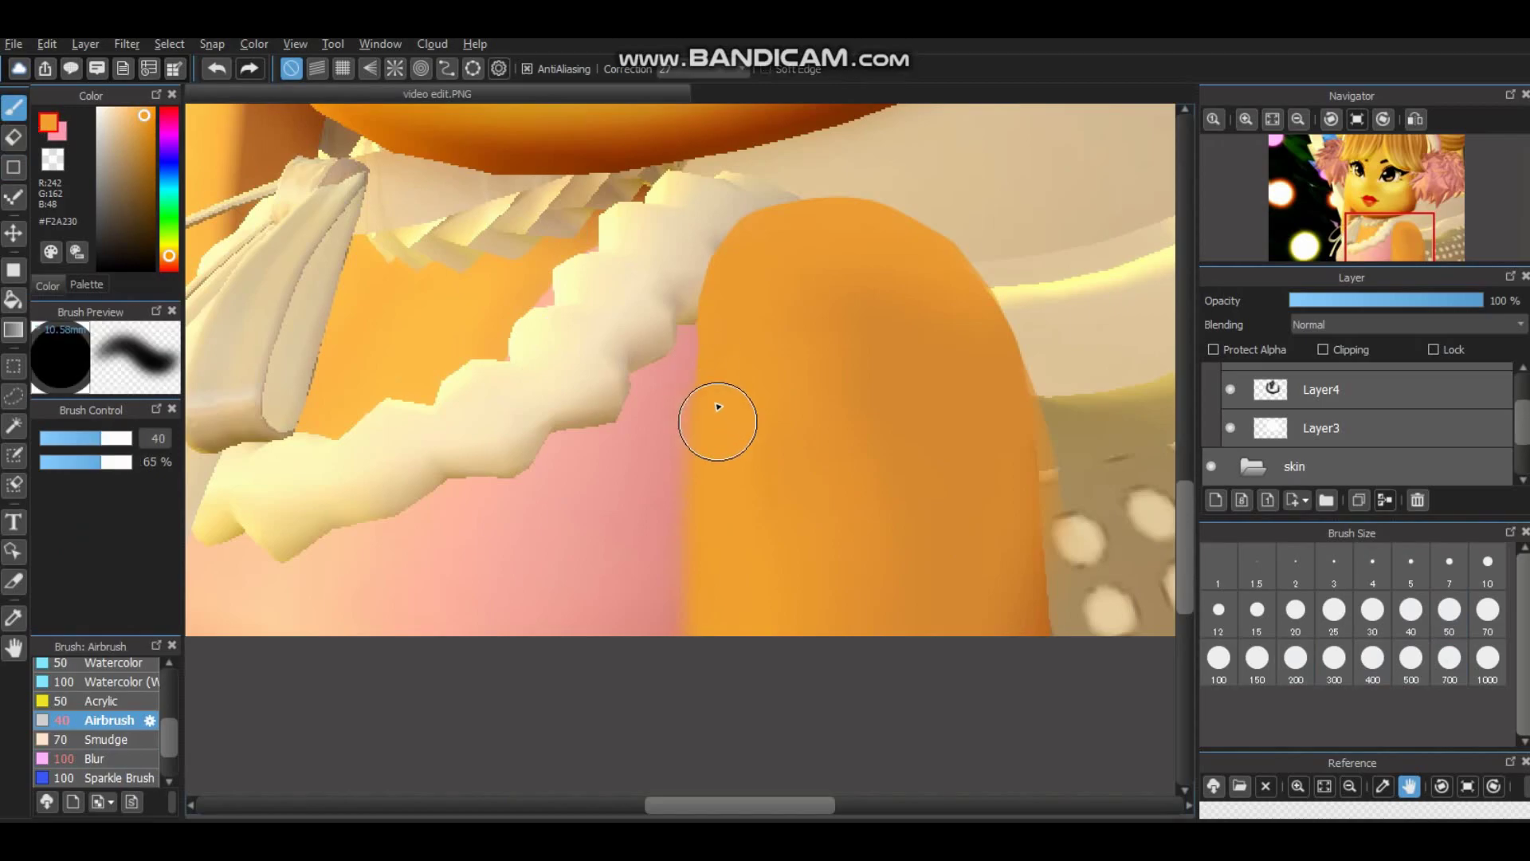
key("e")
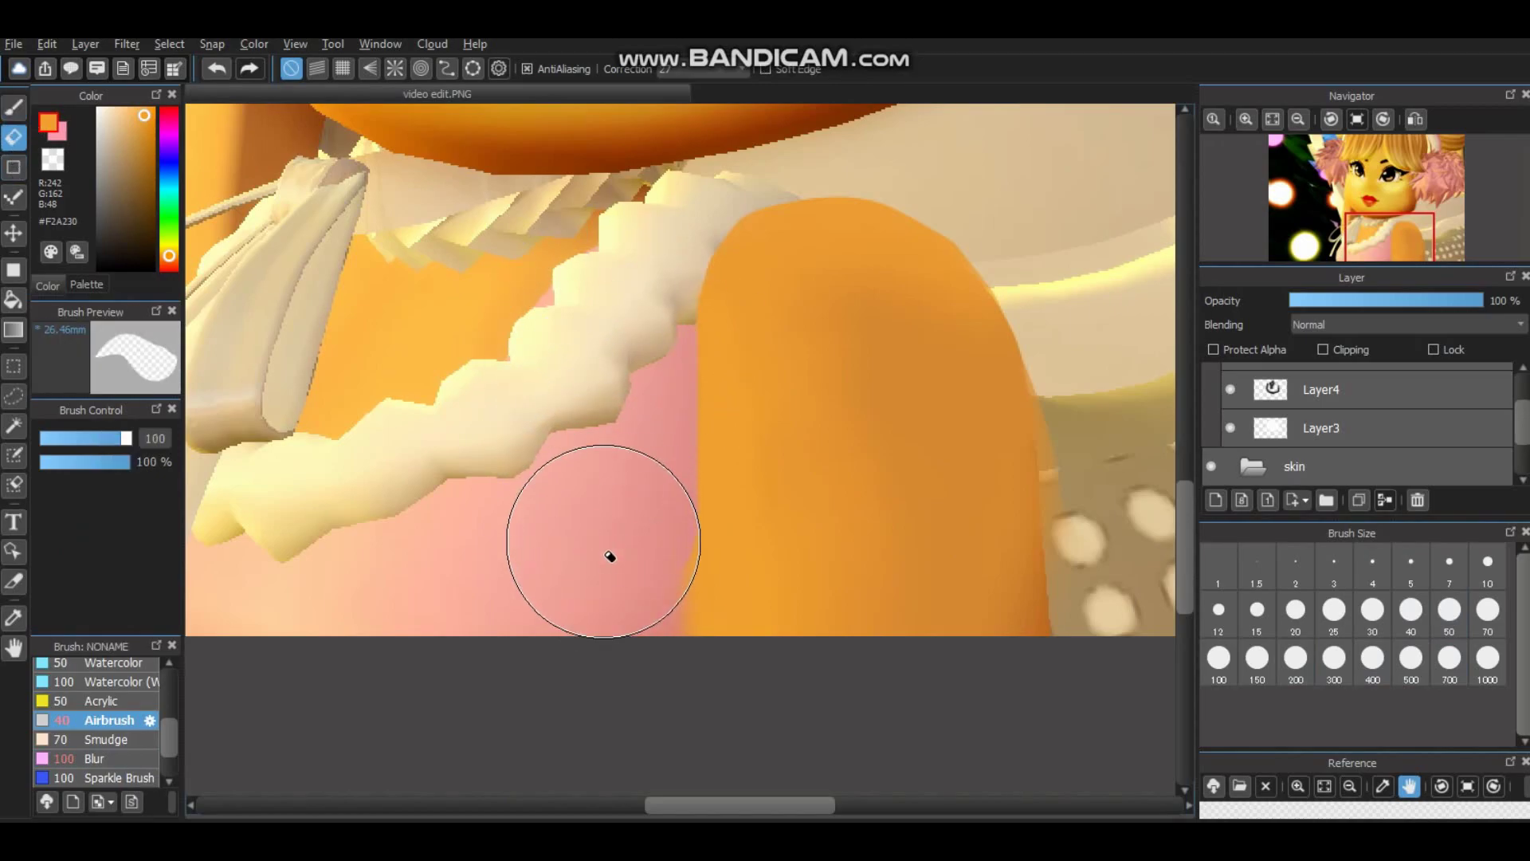
Add a new layer in the skin folder and airbrush a black outline around the shoulder at sizes 50 and 70.
scroll(608, 703, "down", 5)
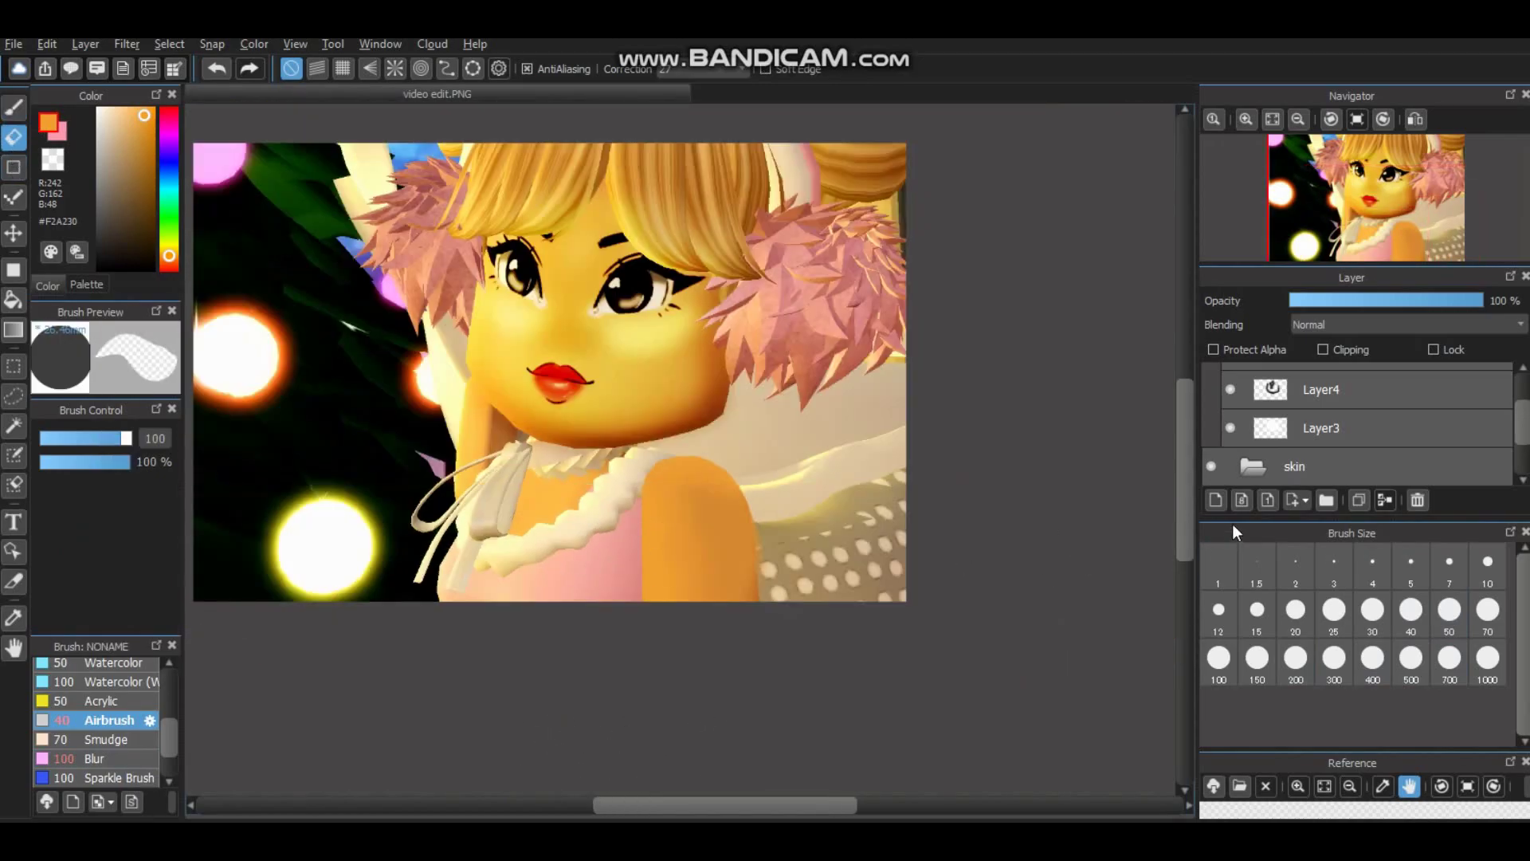
left_click_drag(764, 807, 728, 806)
scroll(670, 480, "up", 3)
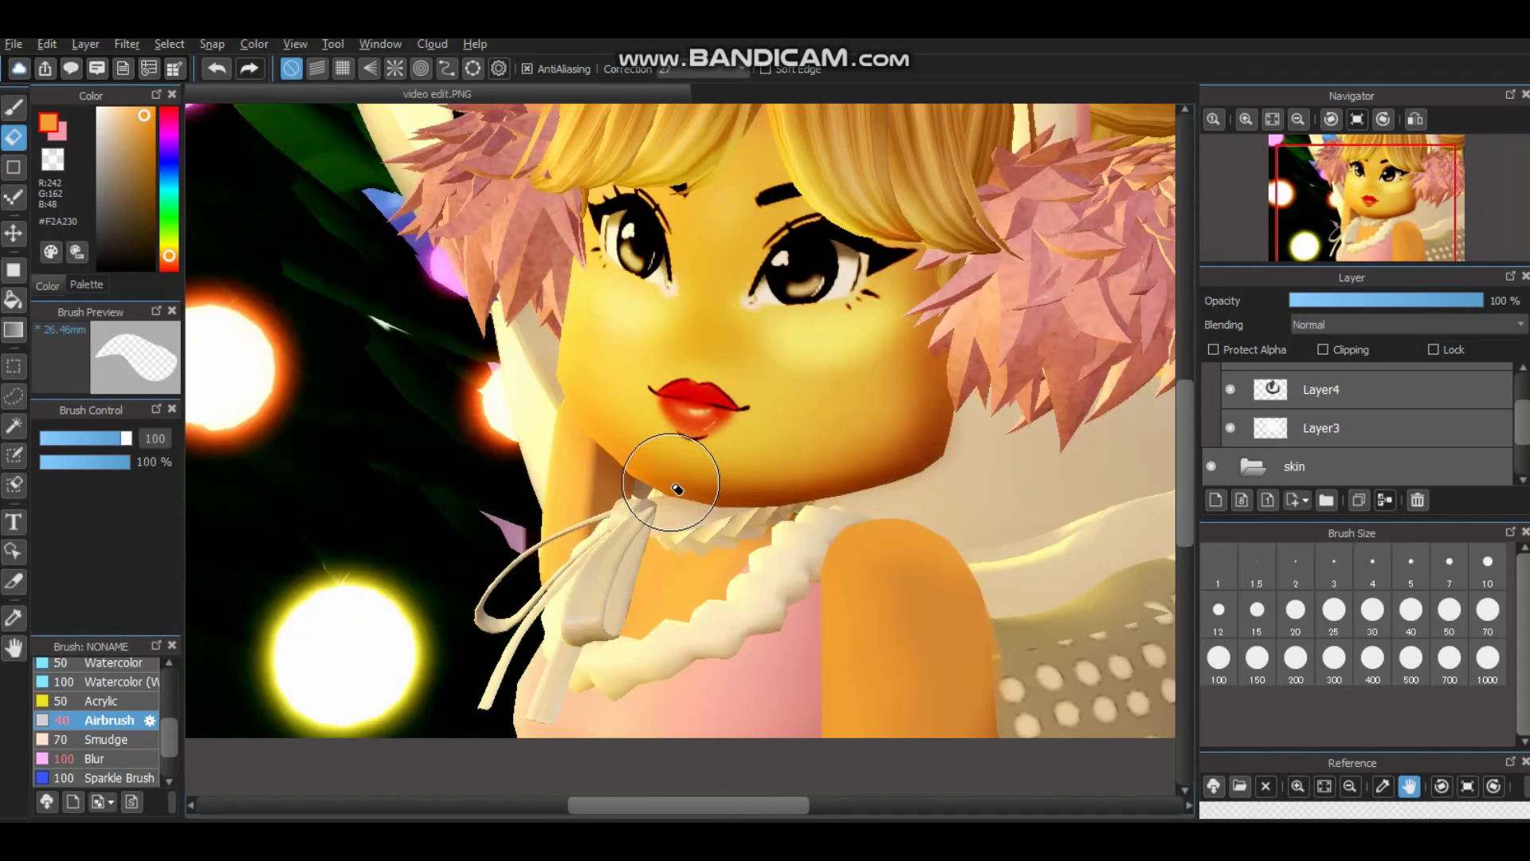
scroll(693, 483, "down", 3)
scroll(1291, 466, "down", 2)
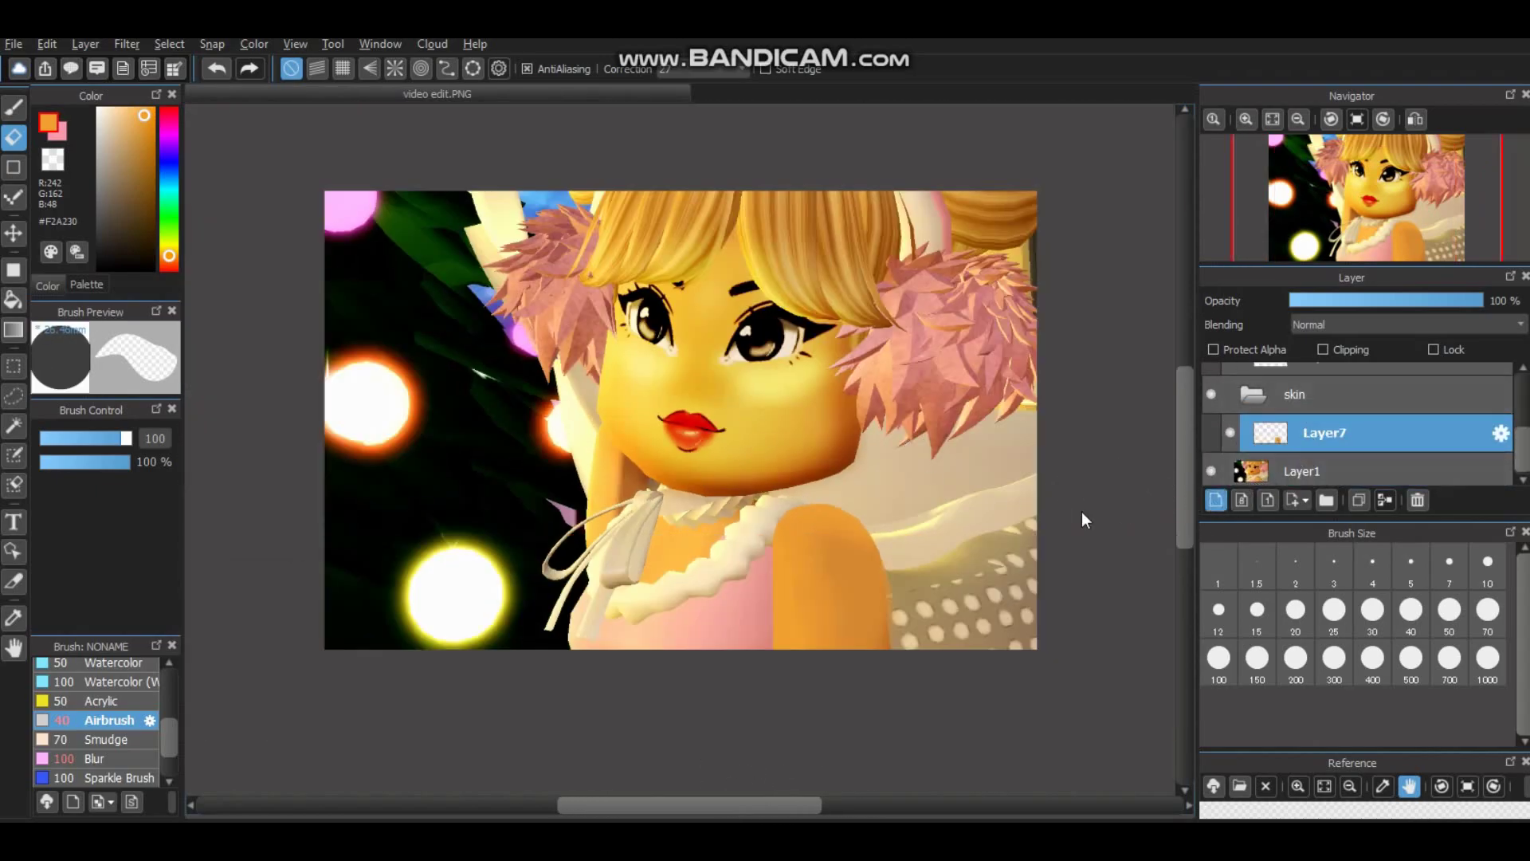
key("b")
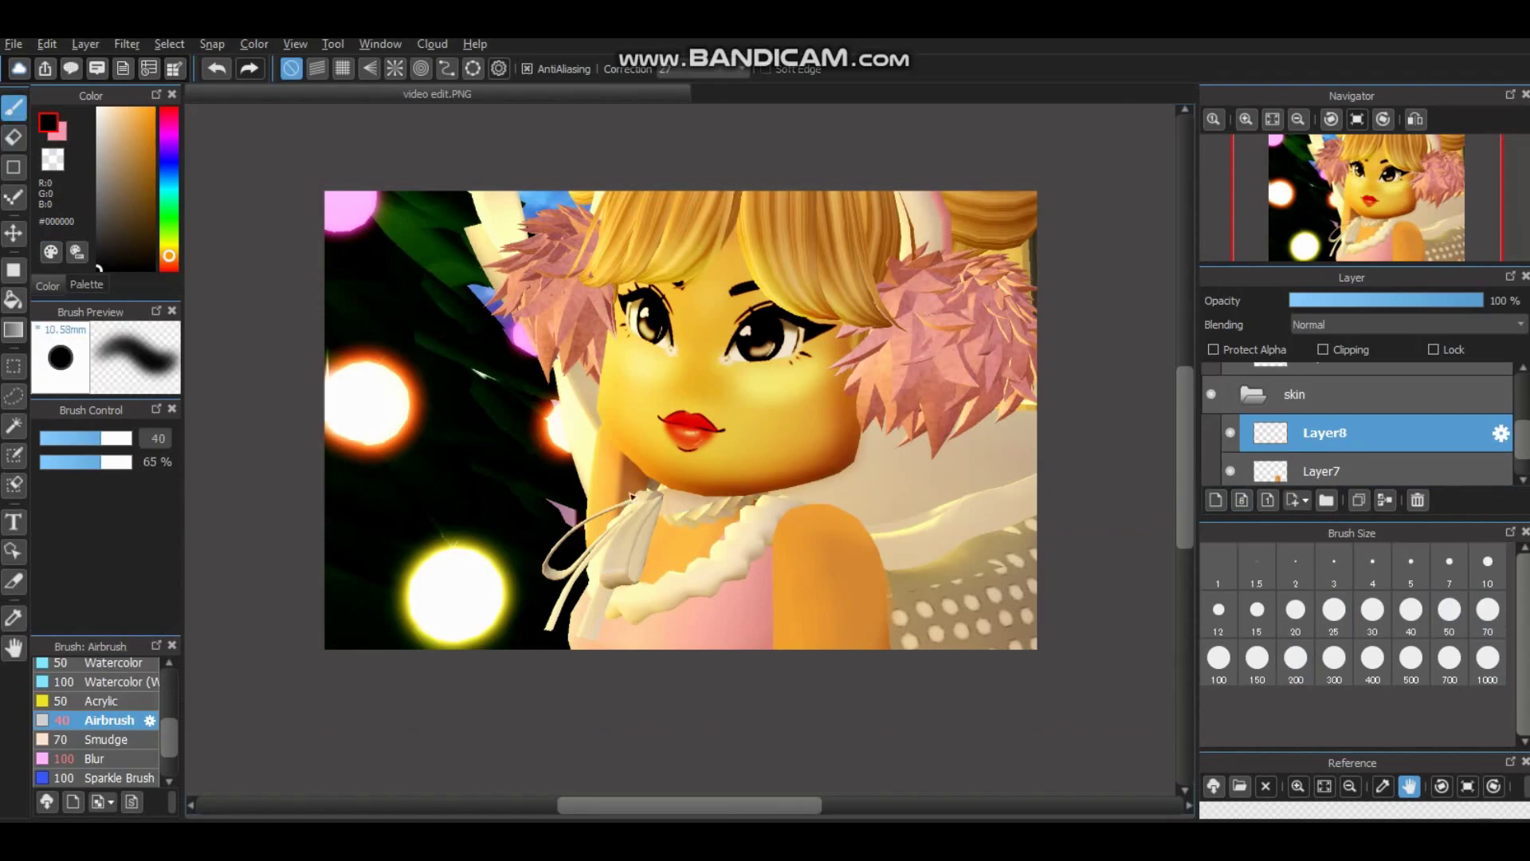
left_click(1450, 609)
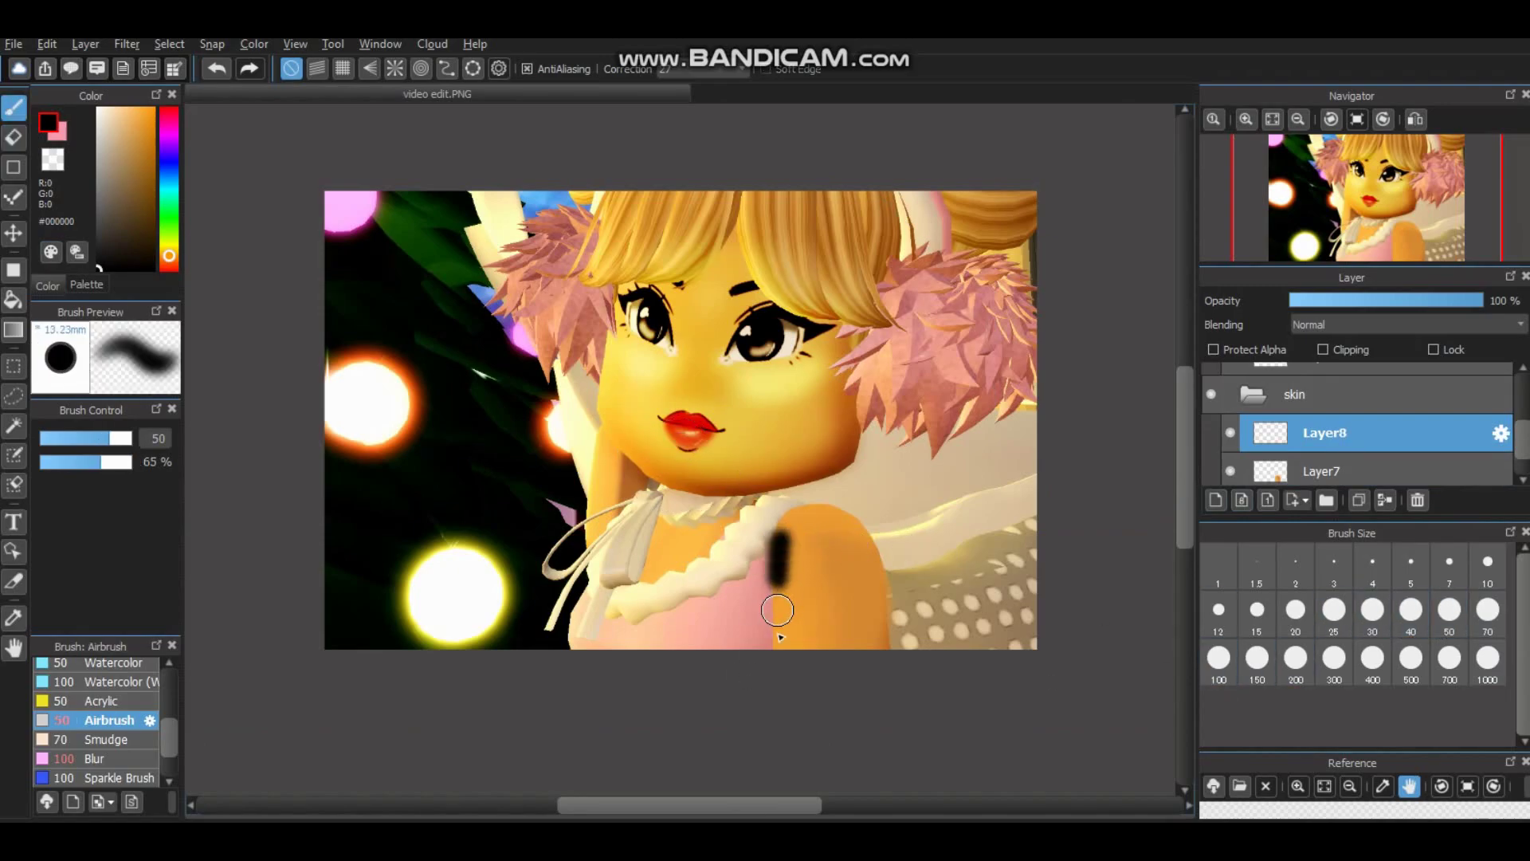
left_click(1482, 614)
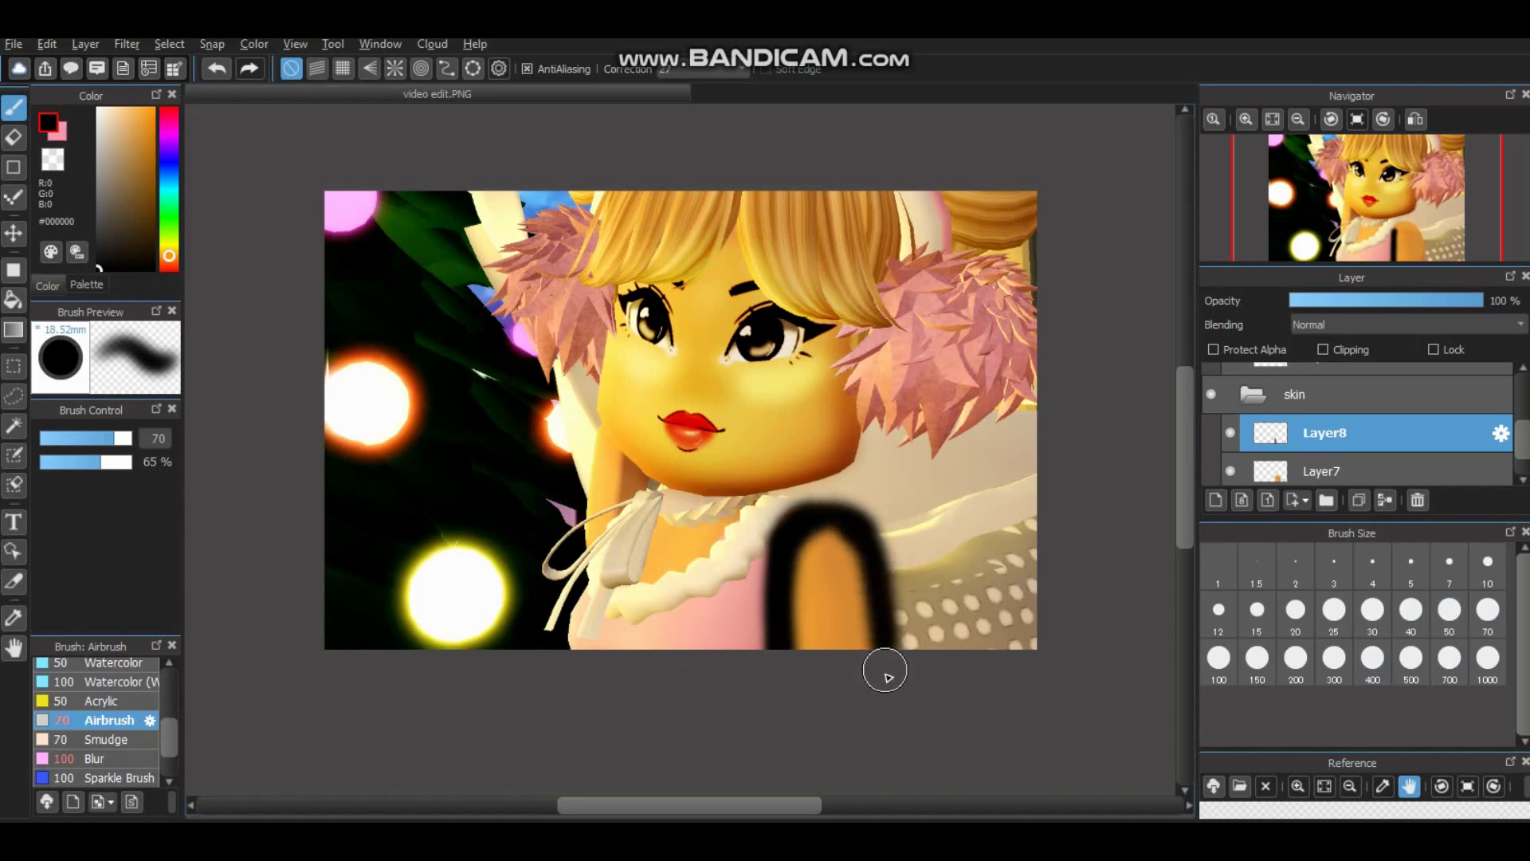
Set the black shading layer to Soft Light at full opacity and soften it with the Blur brush at size 100.
left_click(1355, 325)
left_click(1355, 478)
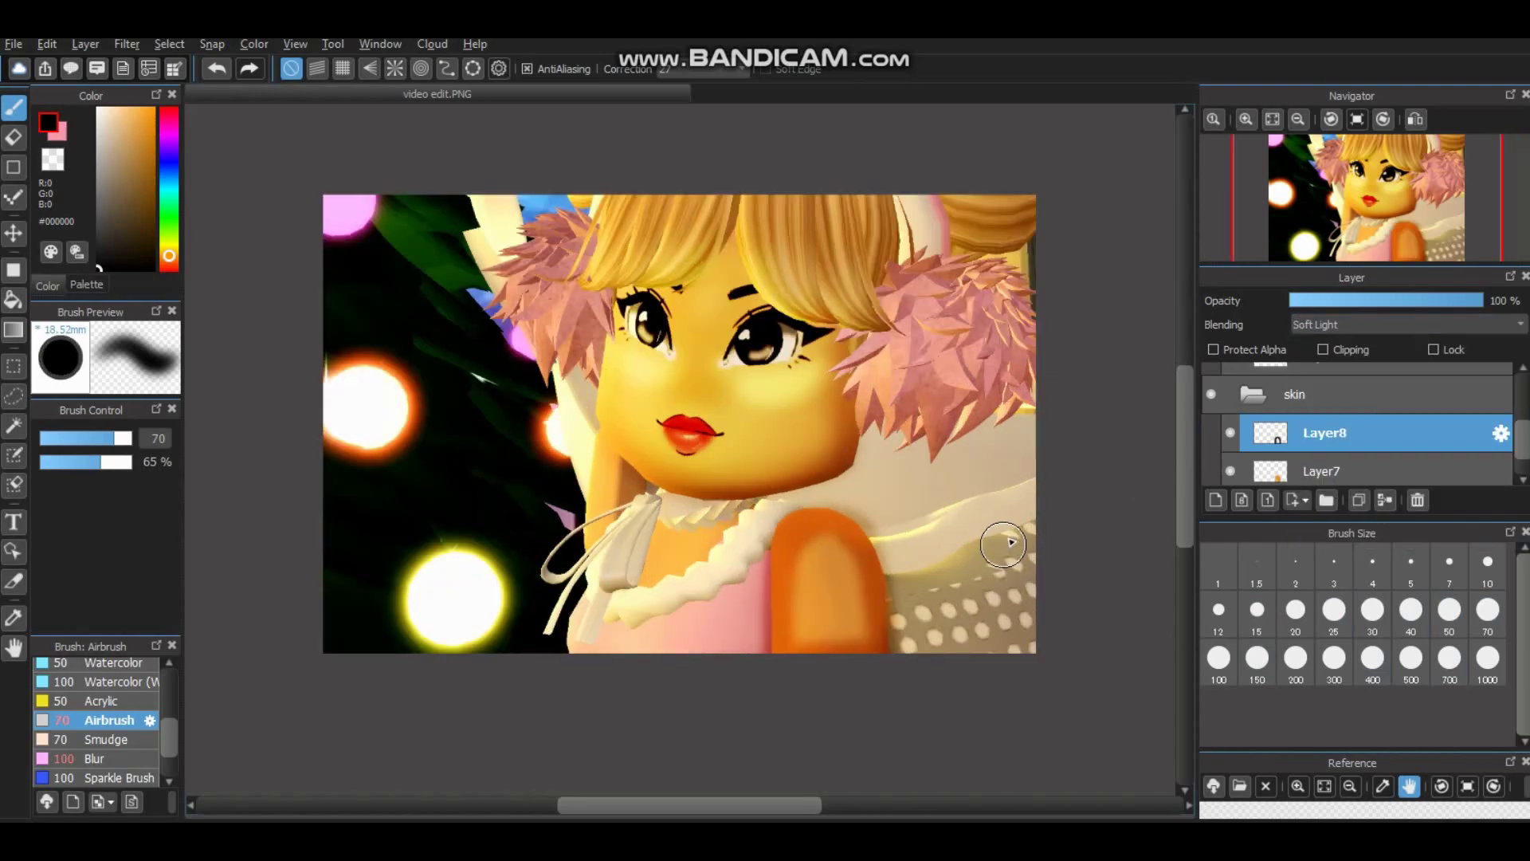
scroll(1001, 539, "up", 2)
left_click(1426, 301)
left_click(1478, 301)
left_click(96, 758)
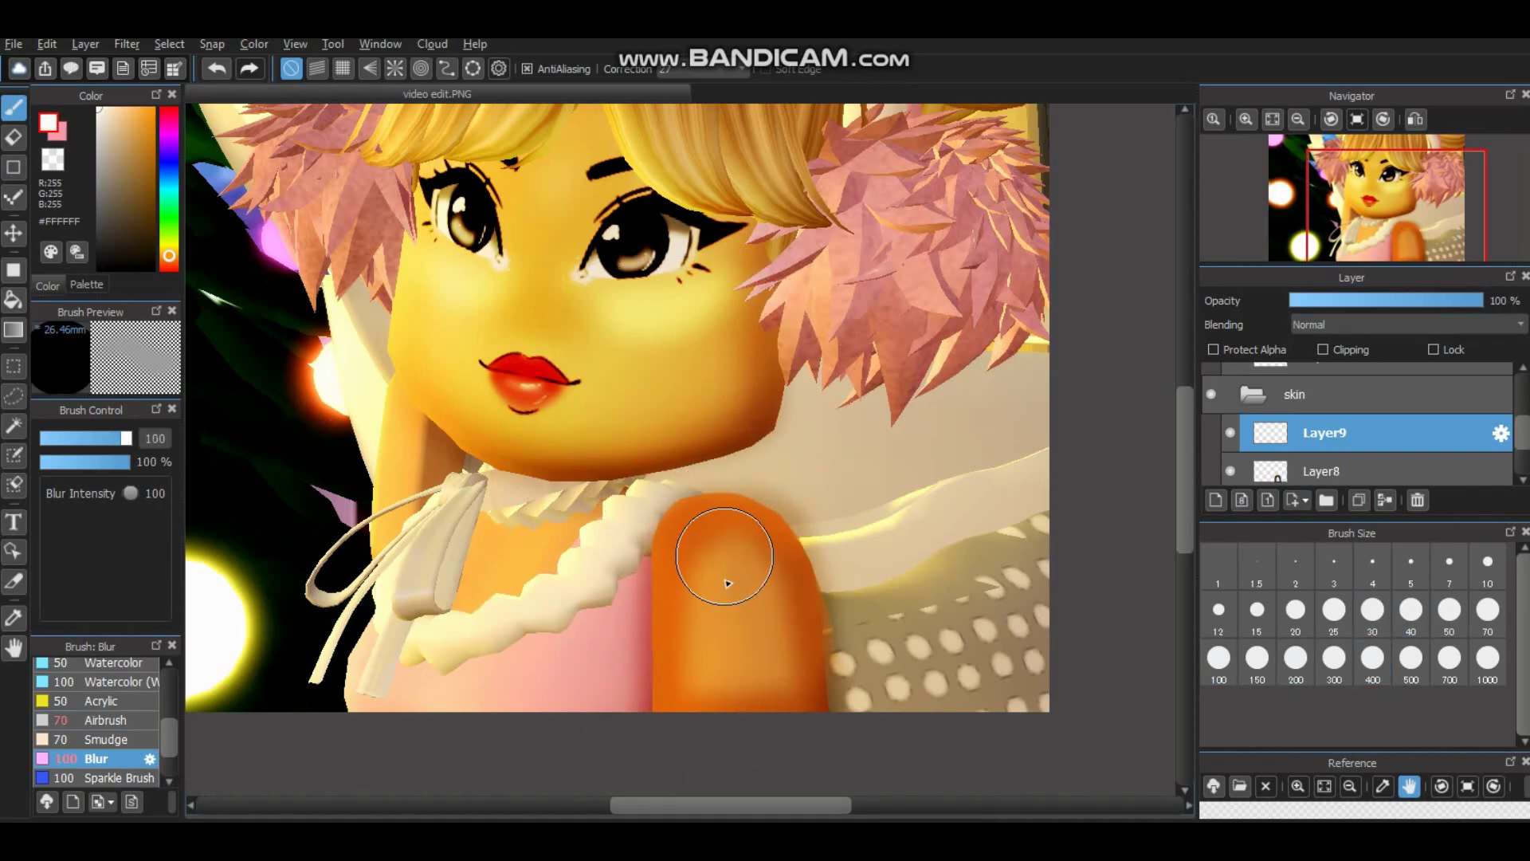
Airbrush a white highlight down the middle of the shoulder at size 100 on a new layer above the shading.
left_click(110, 155)
left_click(100, 720)
mouse_move(710, 564)
left_mouse_down()
mouse_move(778, 560)
mouse_move(754, 640)
mouse_move(708, 627)
mouse_move(770, 662)
mouse_move(742, 567)
mouse_move(719, 594)
mouse_move(763, 583)
mouse_move(732, 695)
left_mouse_up()
key("ctrl+z")
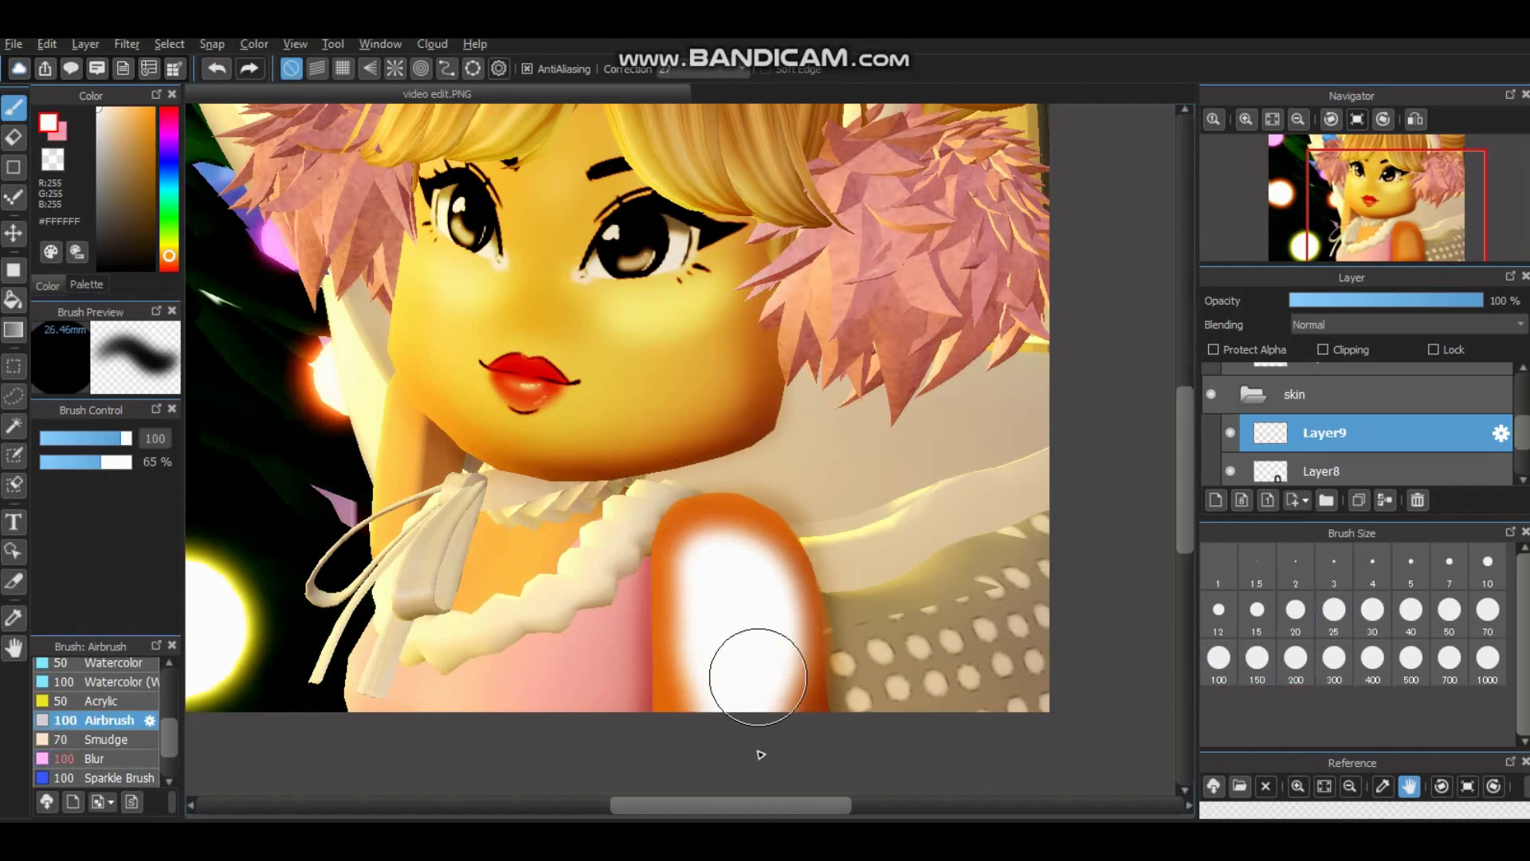
Set the white highlight layer to Overlay and soften the highlight with the Blur brush at size 200.
left_click(1403, 325)
left_click(1352, 385)
left_click(96, 758)
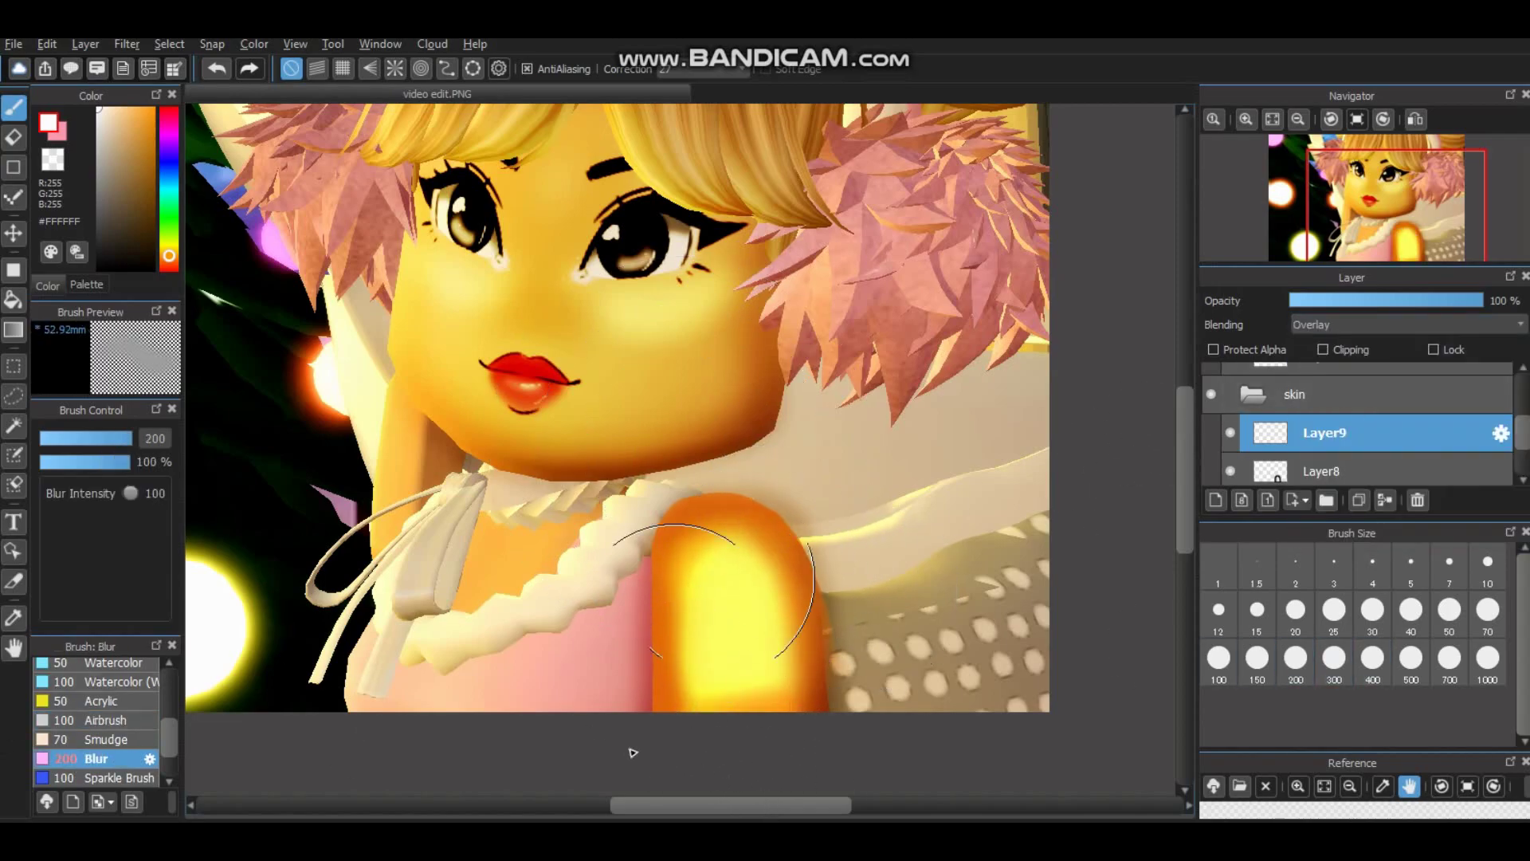
Lower the opacity of the Soft Light shading layer to 52%.
scroll(709, 516, "down", 5)
left_click(1323, 471)
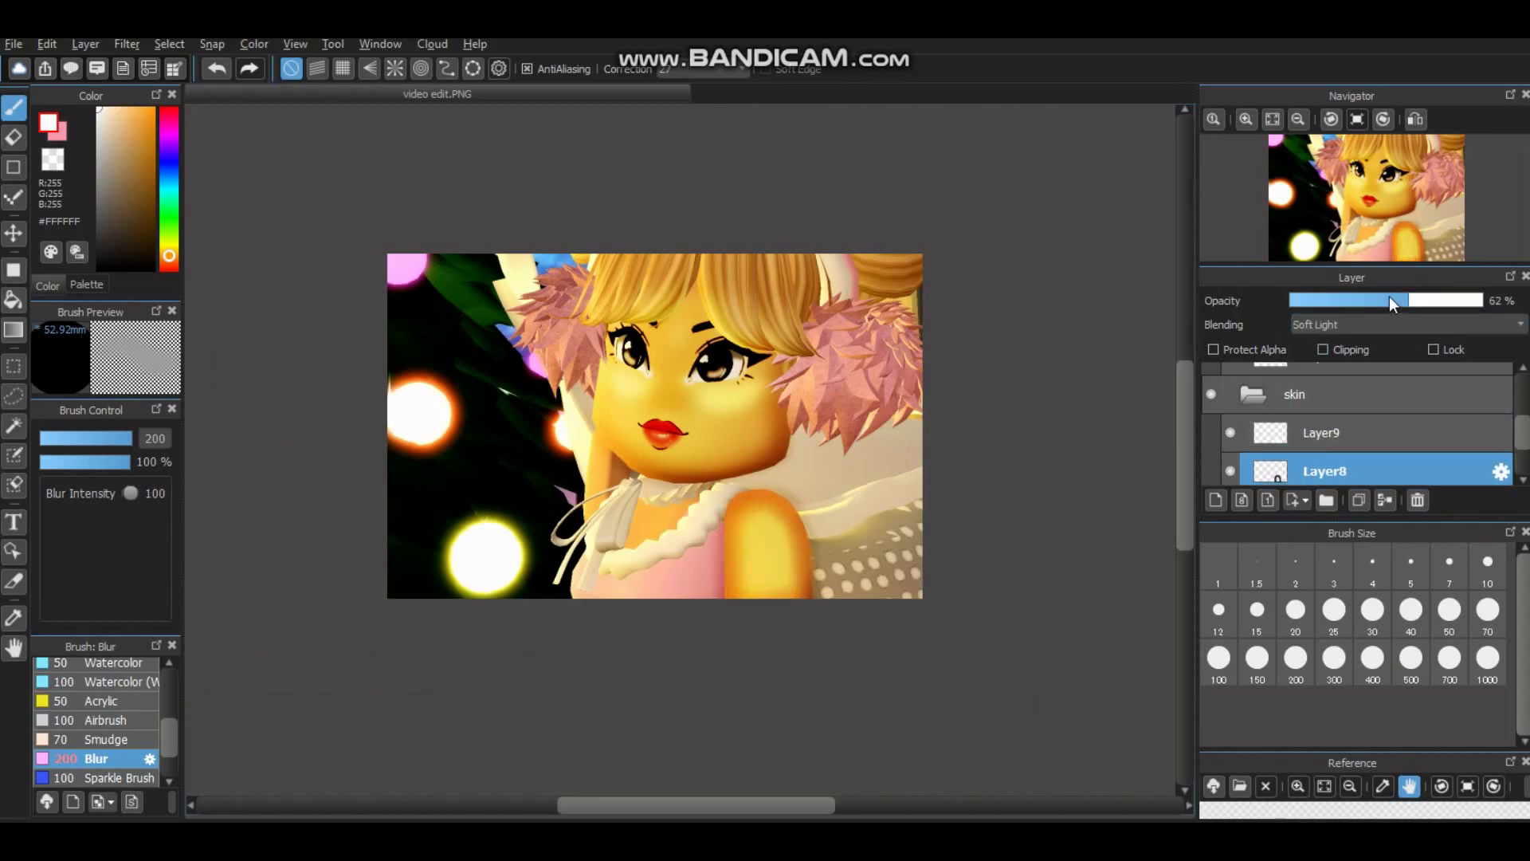
scroll(901, 444, "down", 2)
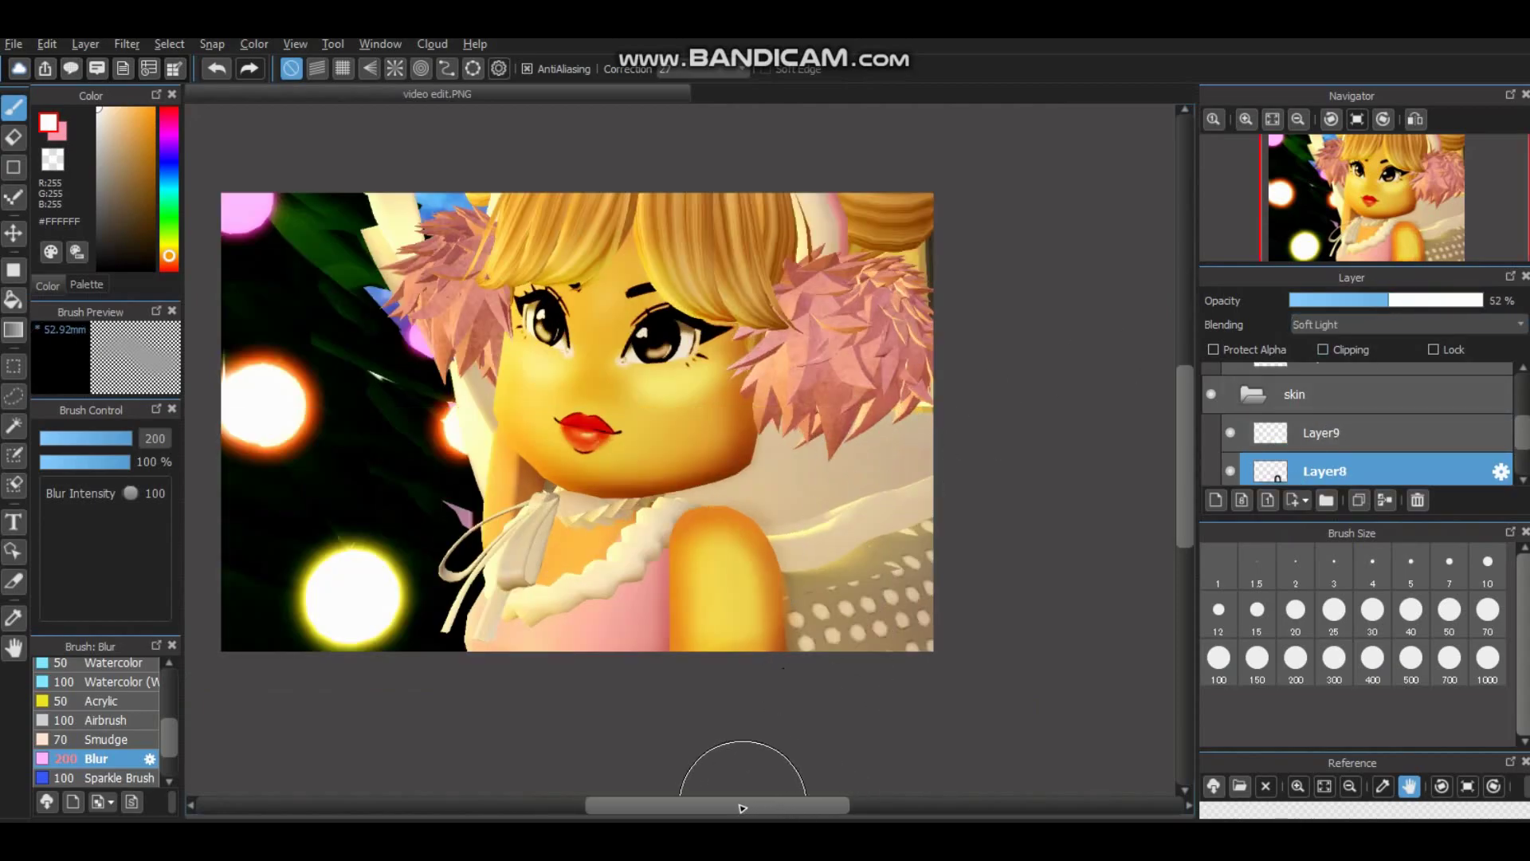
Airbrush black shading along the edges of the far arm beside the jaw on the Soft Light layer, at sizes 25 and 50.
left_click_drag(734, 806, 677, 807)
scroll(717, 446, "up", 5)
scroll(1076, 597, "down", 3)
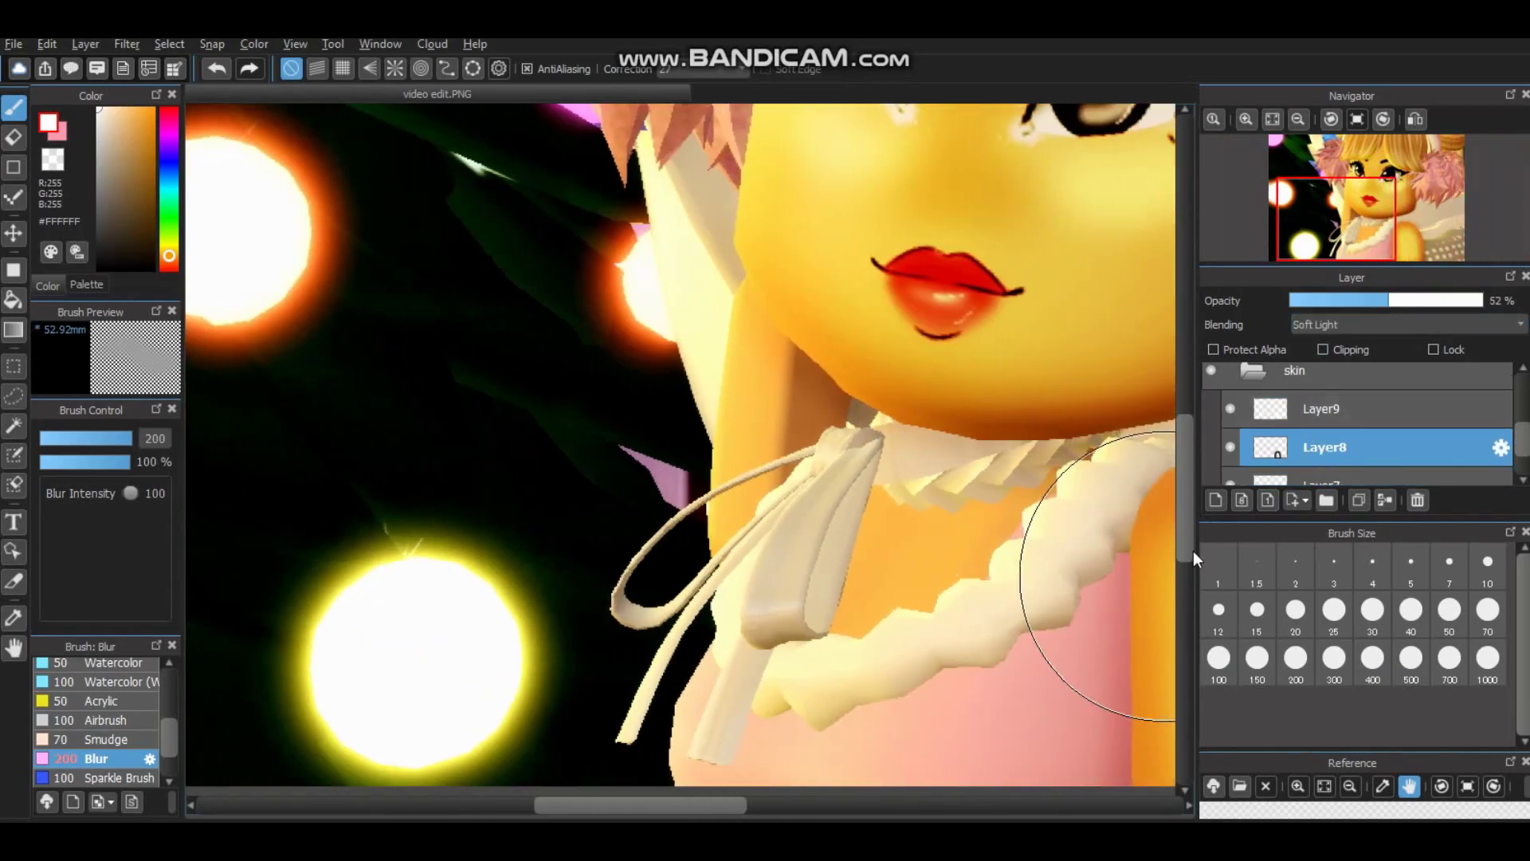
left_click(199, 102, "alt")
scroll(679, 449, "up", 5)
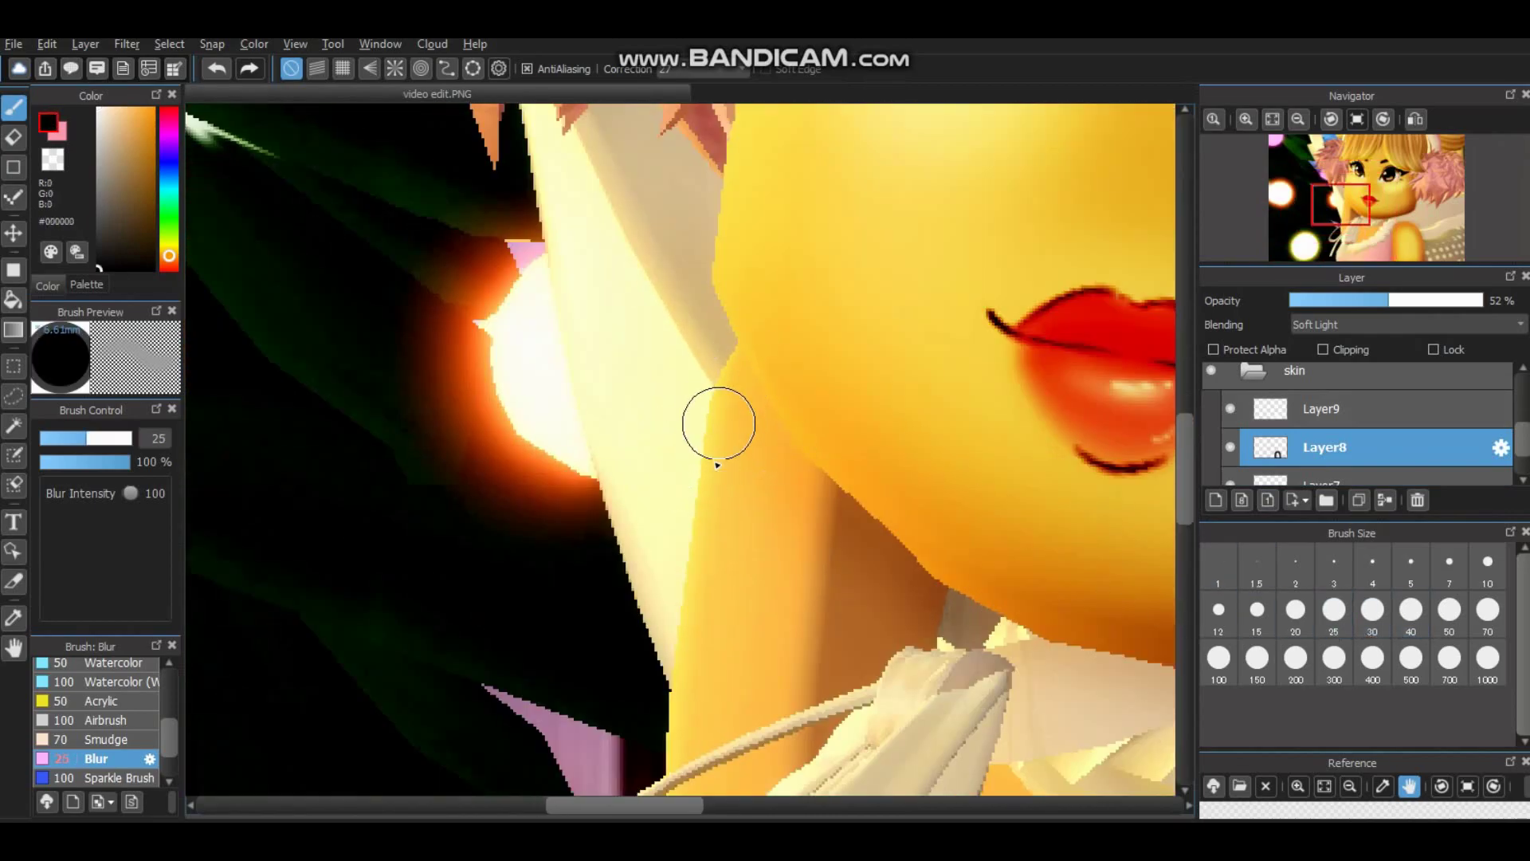
left_click(108, 720)
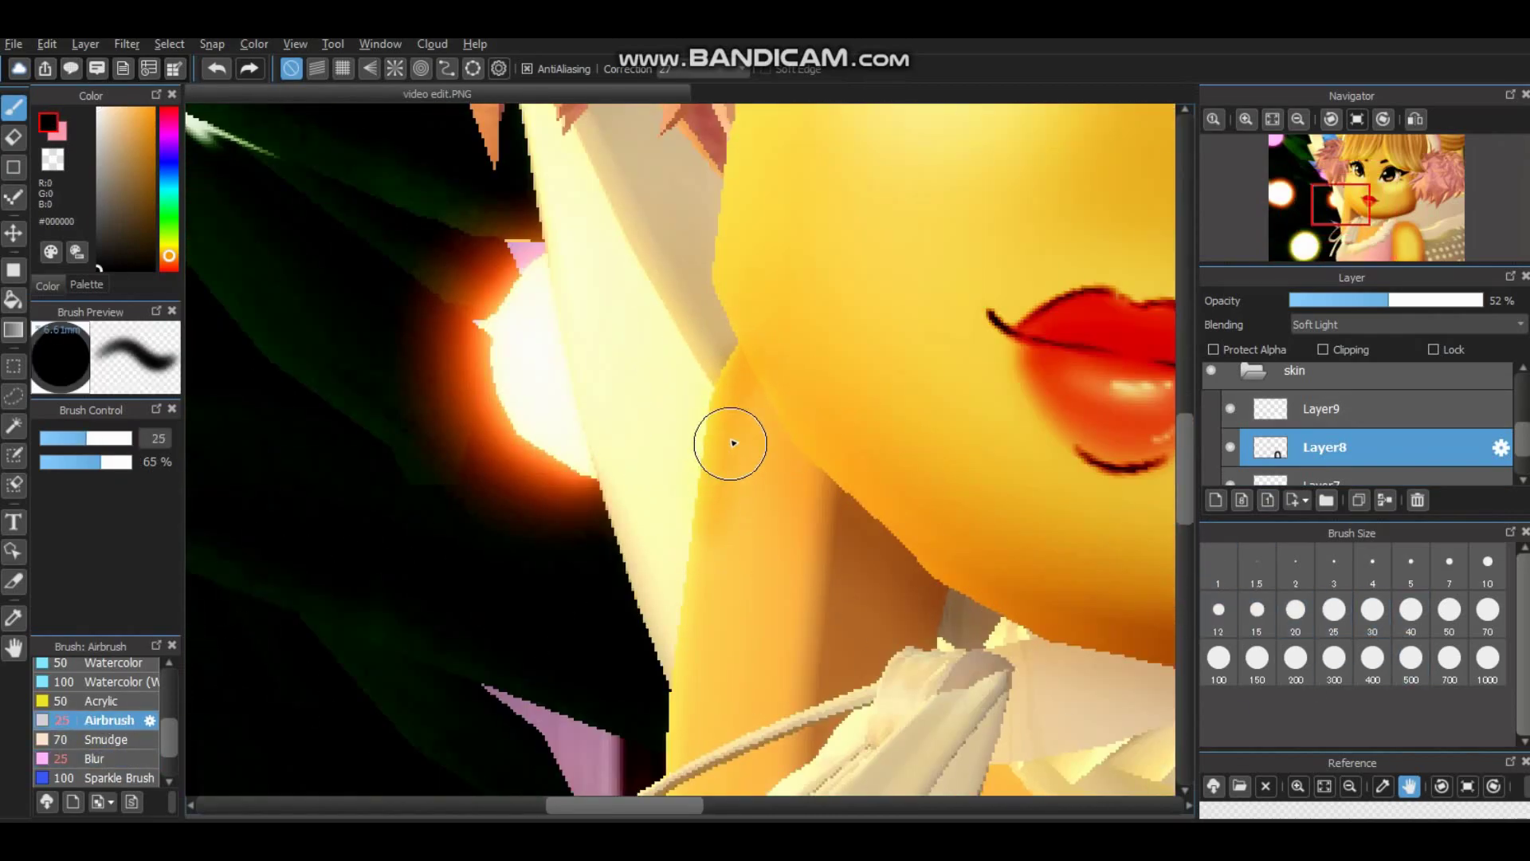
scroll(1147, 502, "down", 3)
key("bracketright")
mouse_move(694, 228)
left_mouse_down()
mouse_move(720, 272)
mouse_move(691, 646)
mouse_move(745, 642)
mouse_move(810, 577)
mouse_move(902, 433)
mouse_move(929, 461)
left_mouse_up()
Raise the opacity of the Soft Light shading layer to 60%.
scroll(929, 460, "down", 5)
left_click(1438, 309)
scroll(998, 474, "up", 2)
scroll(998, 474, "right", 1)
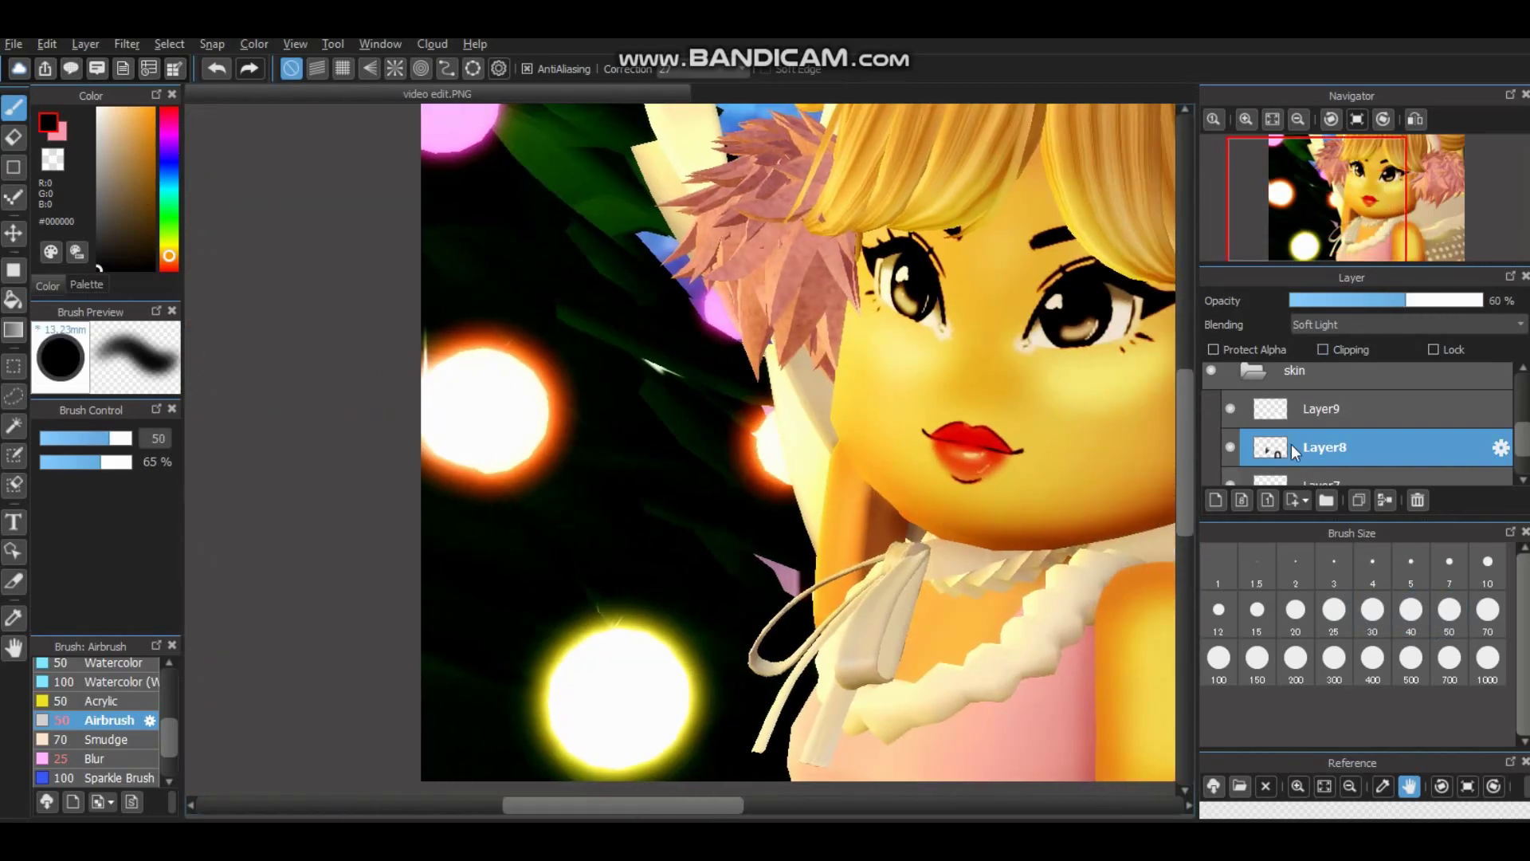
Airbrush a white highlight at size 50 on the far arm beside the jaw, on the Overlay layer.
left_click(1323, 408)
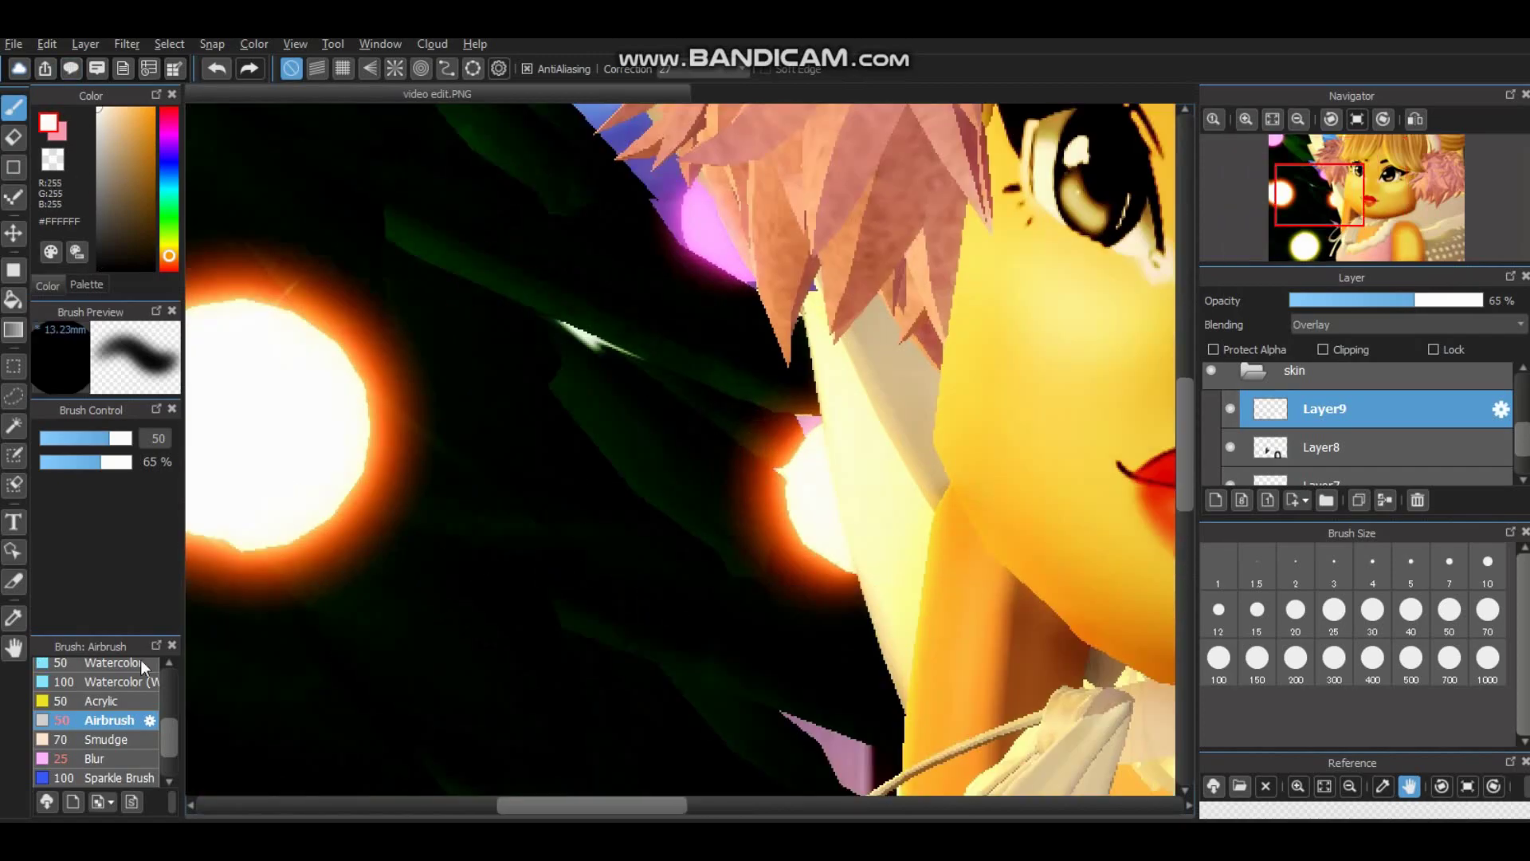
mouse_move(956, 549)
left_mouse_down()
mouse_move(1079, 581)
mouse_move(980, 656)
mouse_move(994, 700)
mouse_move(1014, 630)
left_mouse_up()
scroll(1013, 630, "down", 5)
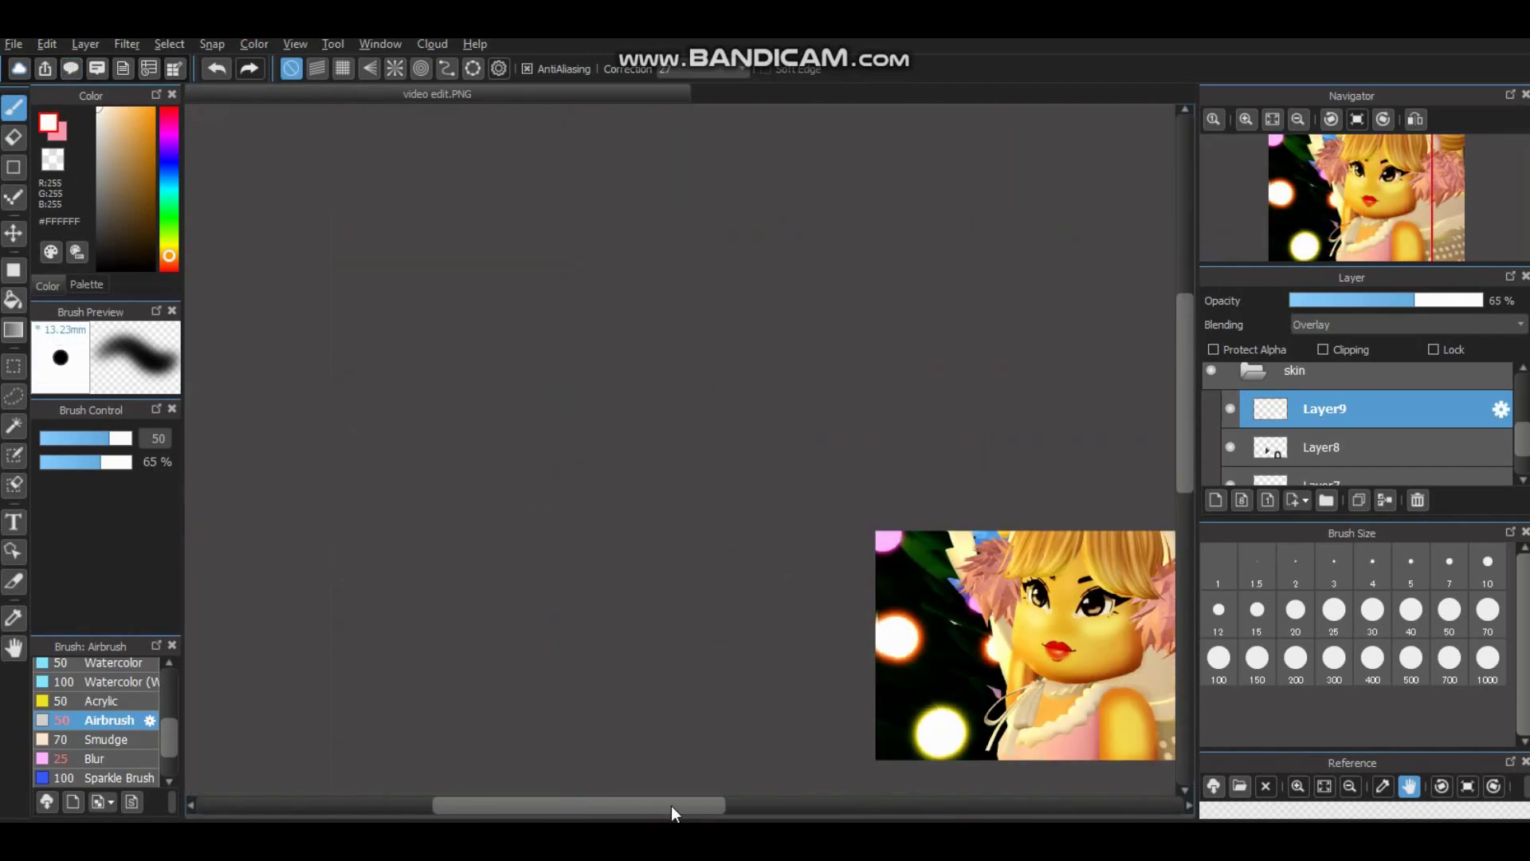
left_click_drag(672, 809, 705, 810)
Soften the far arm's highlight with the Blur brush at sizes 50 to 100.
left_click(96, 758)
left_click(1222, 666)
left_click(1487, 611)
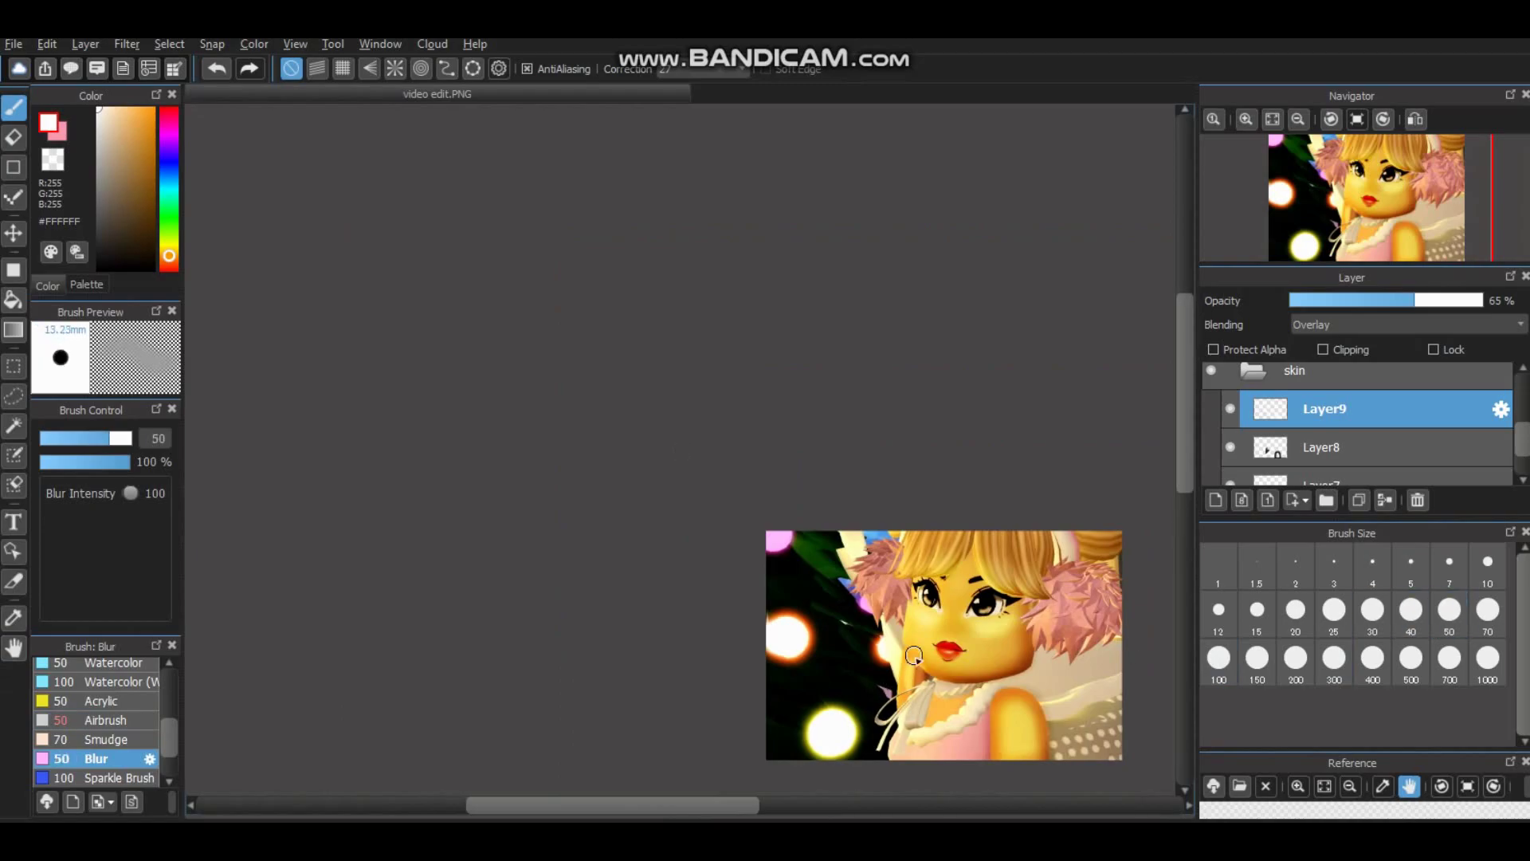
key("bracketright")
scroll(680, 448, "up", 4)
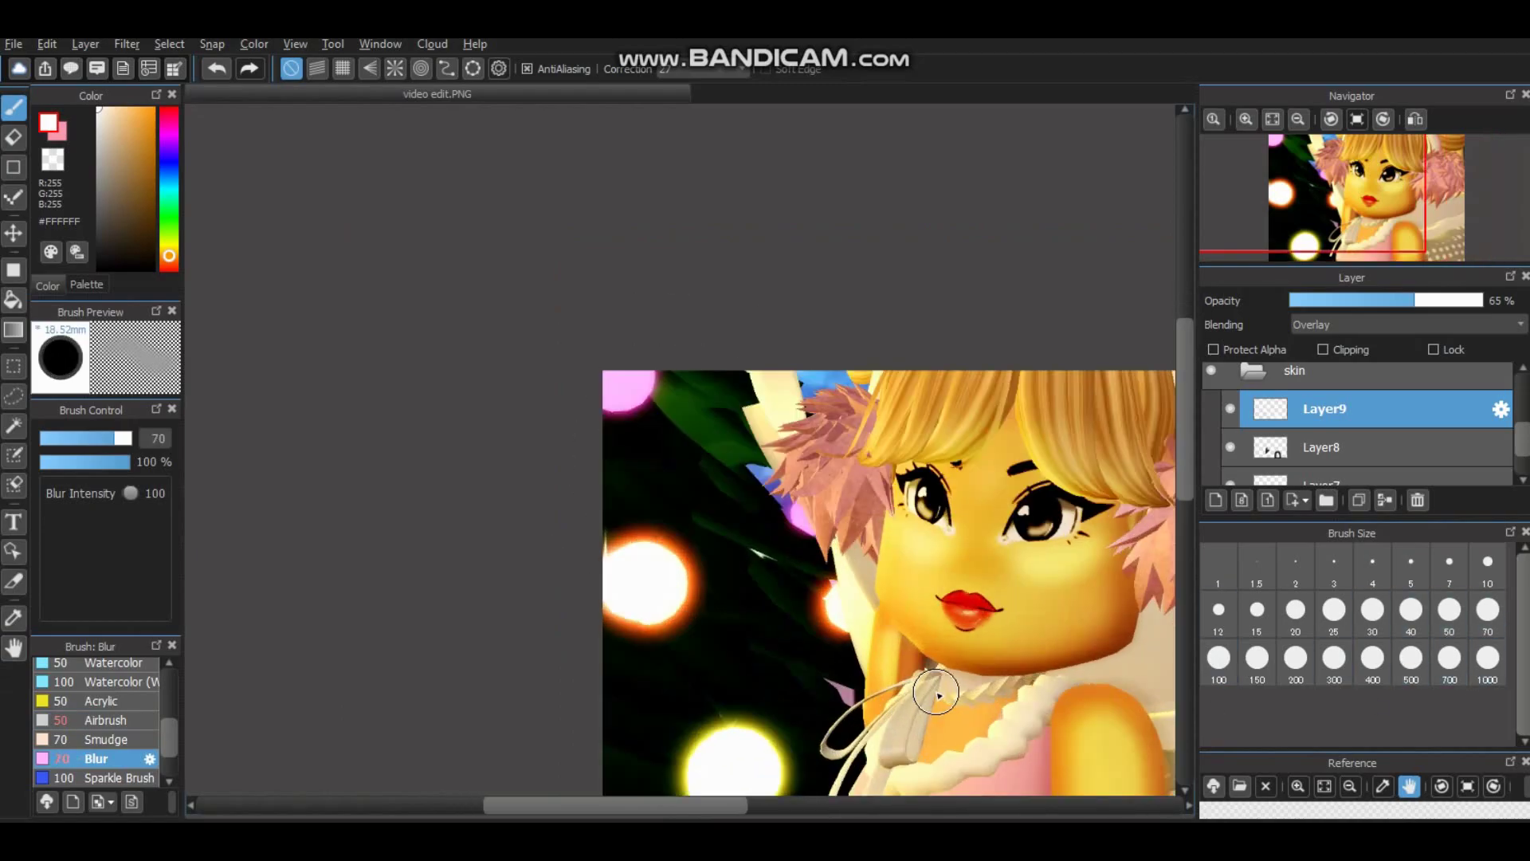
scroll(810, 555, "down", 4)
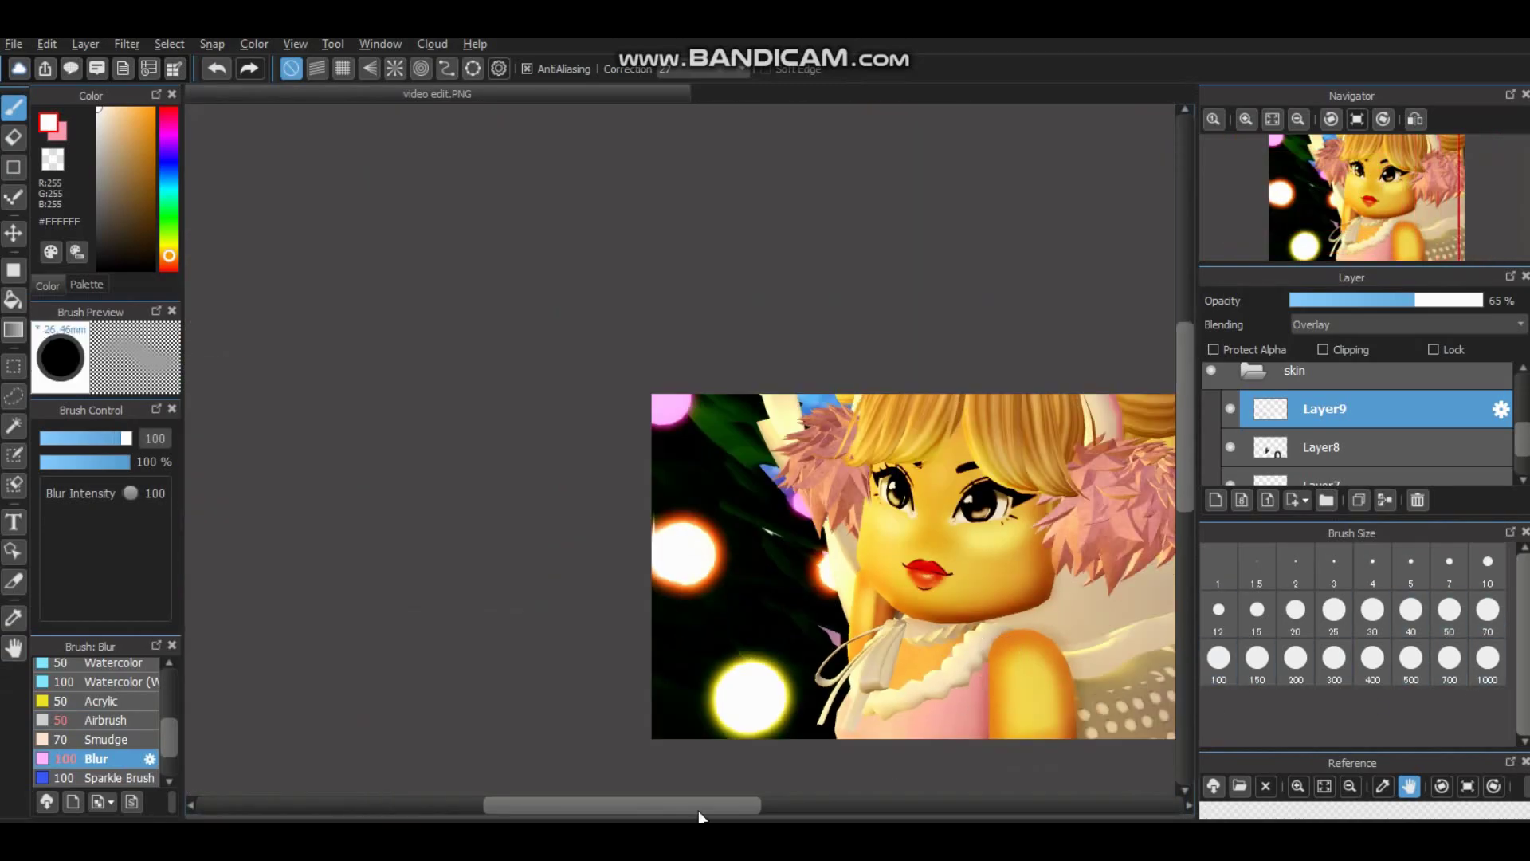
scroll(701, 718, "up", 3)
scroll(701, 638, "down", 1)
scroll(1319, 466, "down", 2)
Create a layer folder named hair directly above the base picture and add a new layer inside it.
left_click(1318, 467)
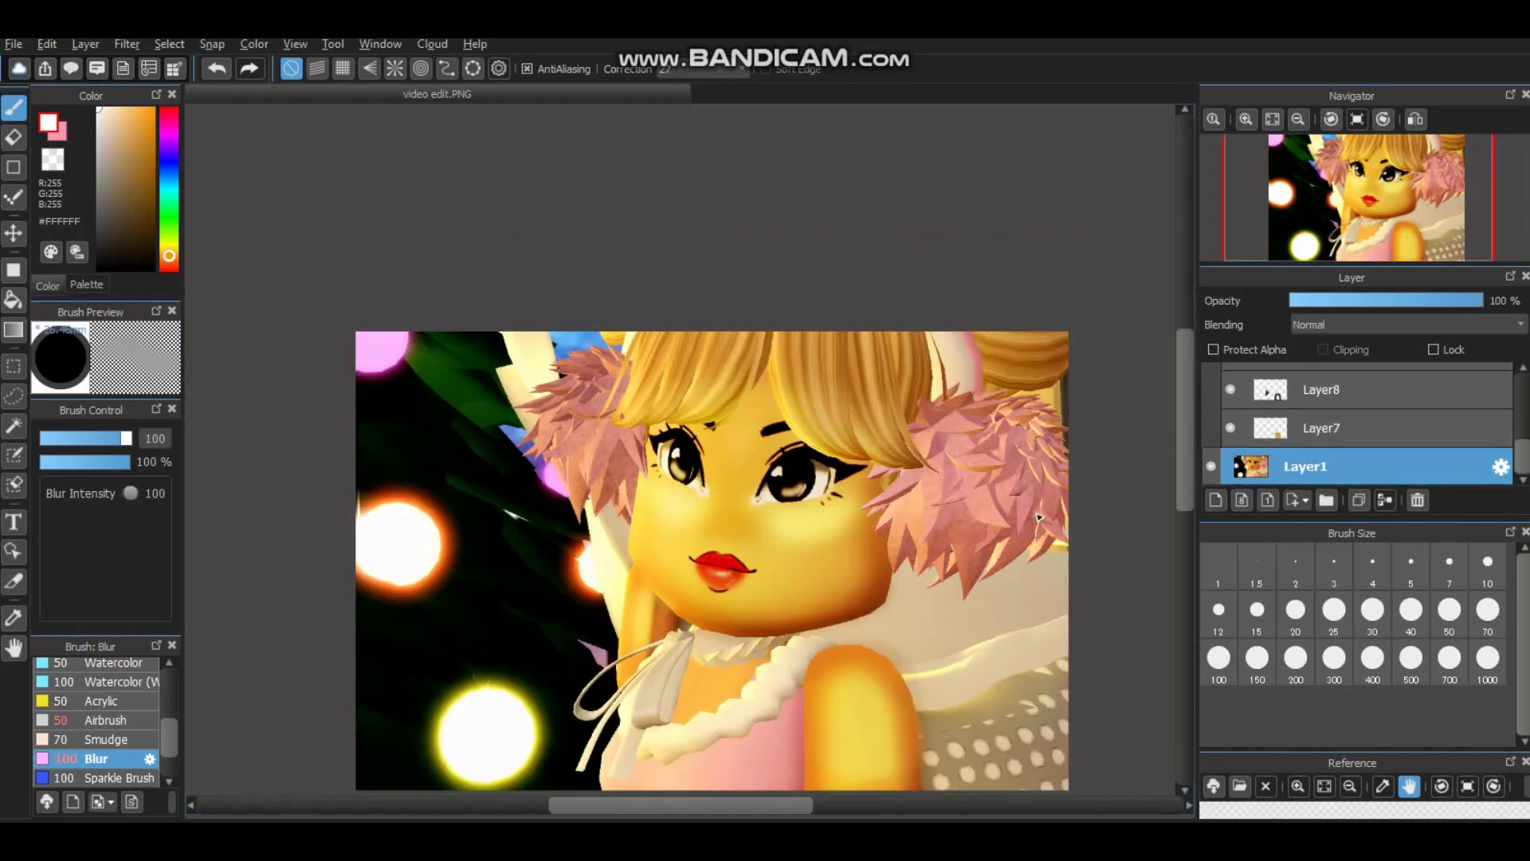
scroll(1167, 443, "down", 2)
scroll(1275, 431, "up", 2)
scroll(1377, 451, "down", 2)
left_click(1357, 501)
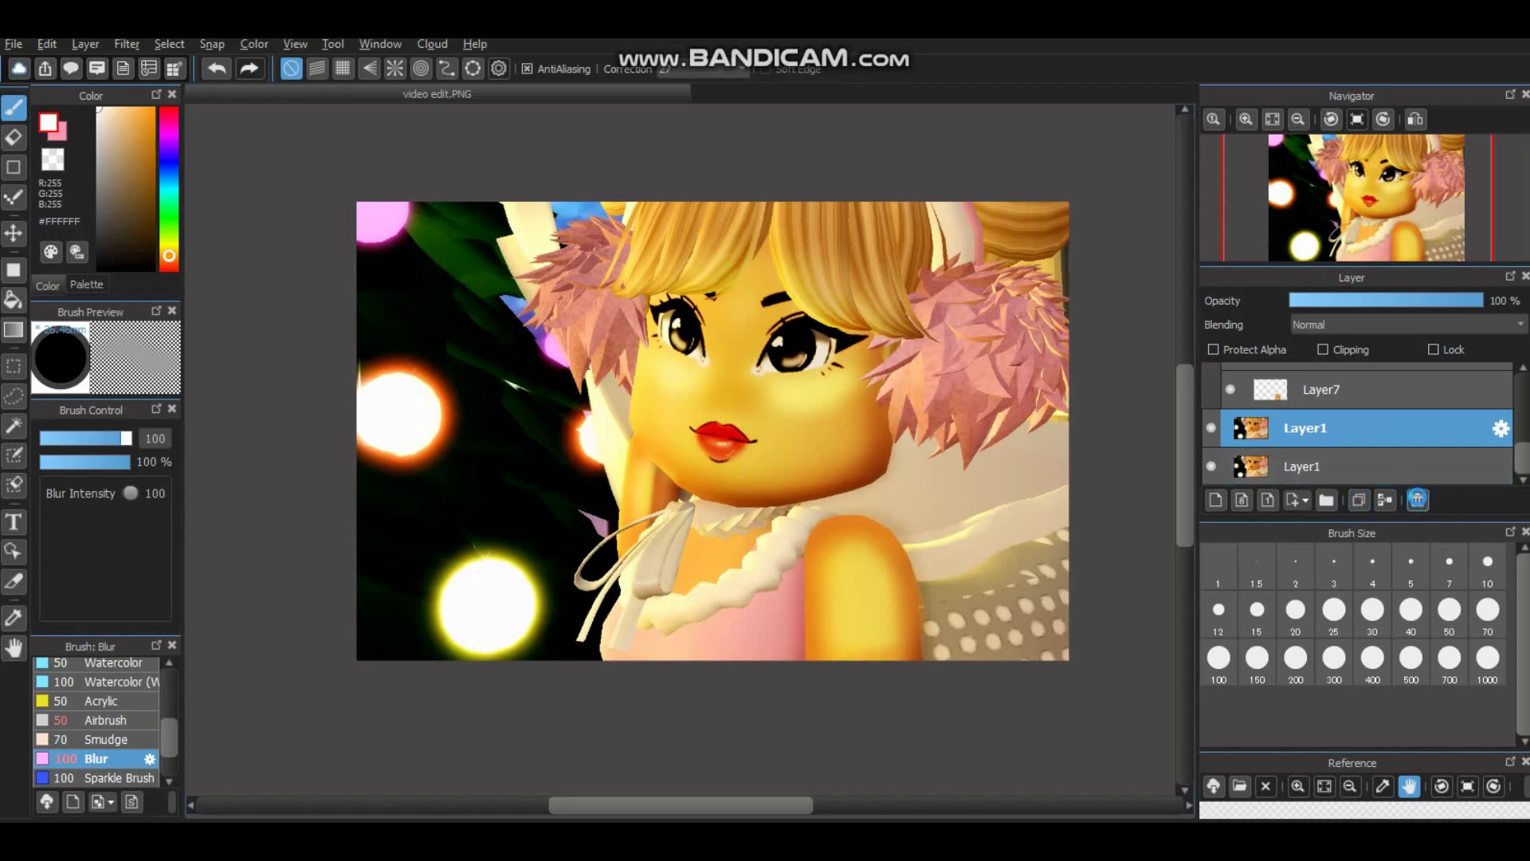
left_click(1501, 467)
type("hair")
key("Return")
left_click(1215, 499)
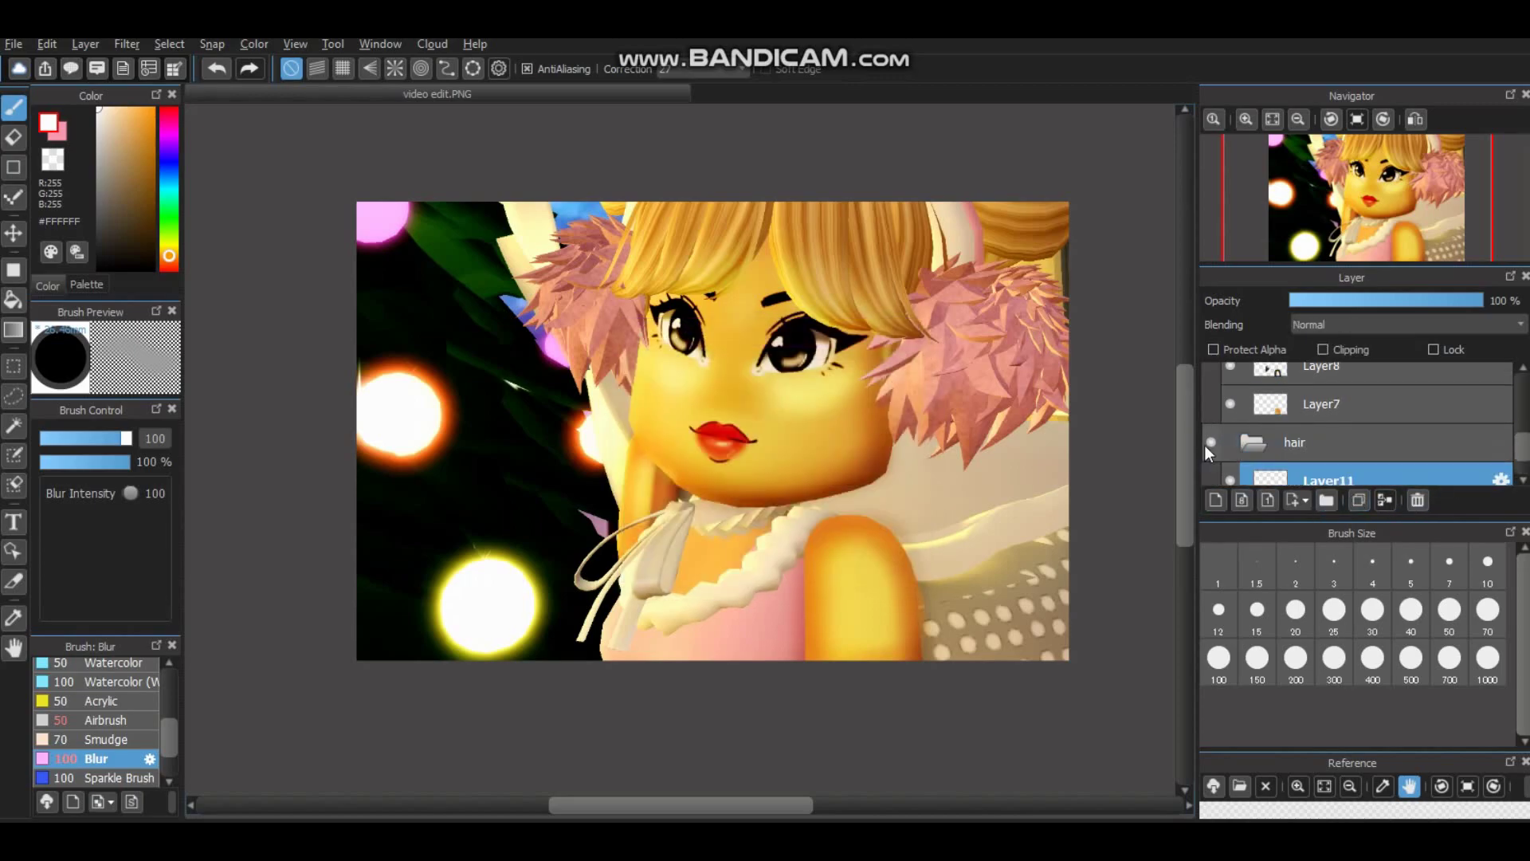
Draw fine white strands along the fringe's outer edge beside the headband with Pen (Sharp) at size 1.5.
scroll(718, 399, "up", 1)
scroll(1019, 545, "up", 2)
left_click(1218, 567)
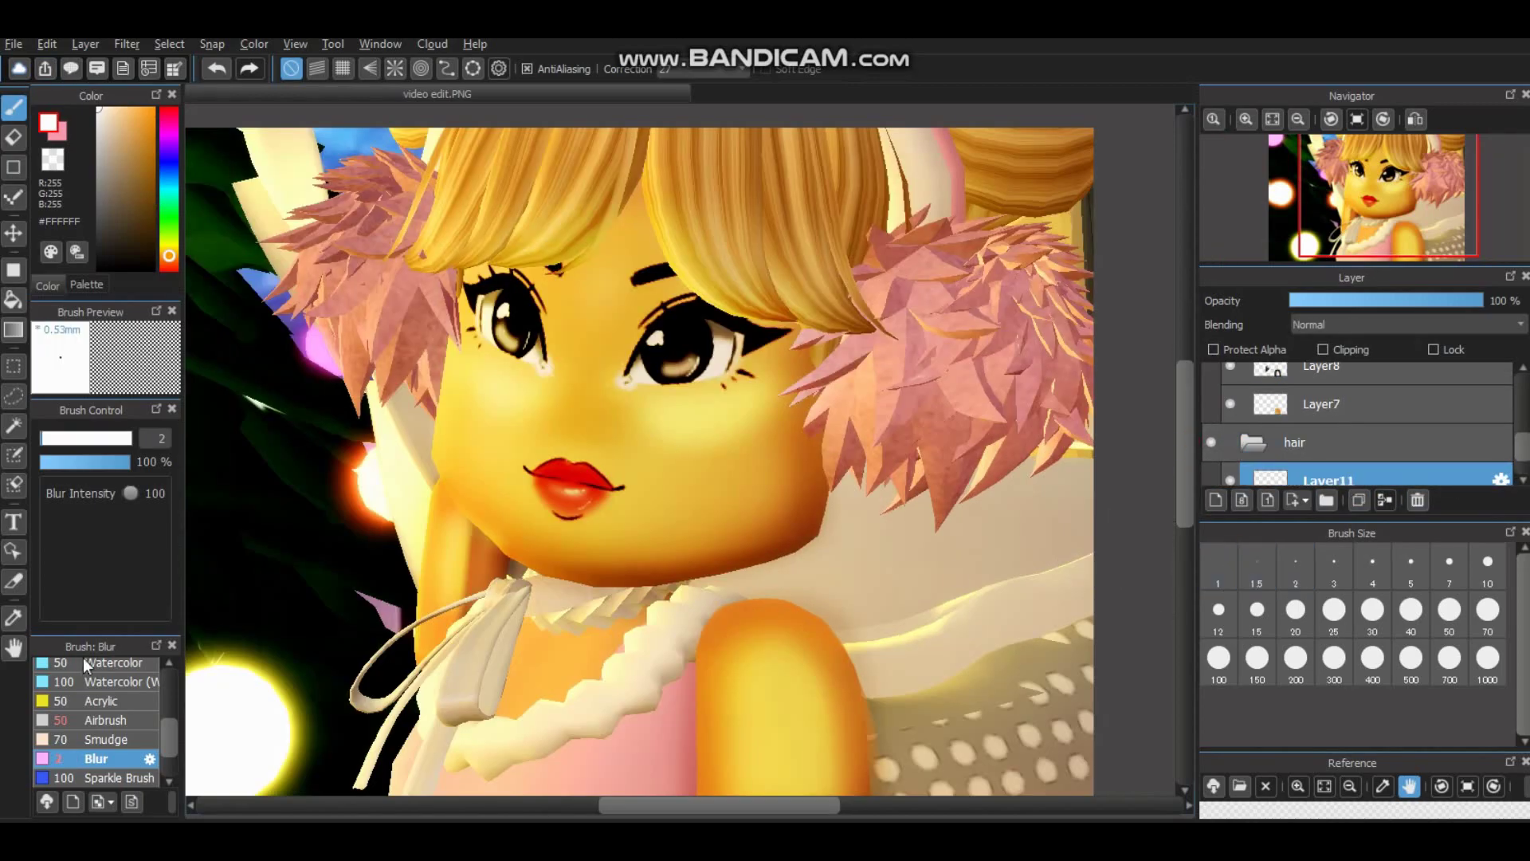
scroll(115, 662, "up", 3)
left_click(112, 705)
left_click(1256, 568)
scroll(783, 200, "up", 3)
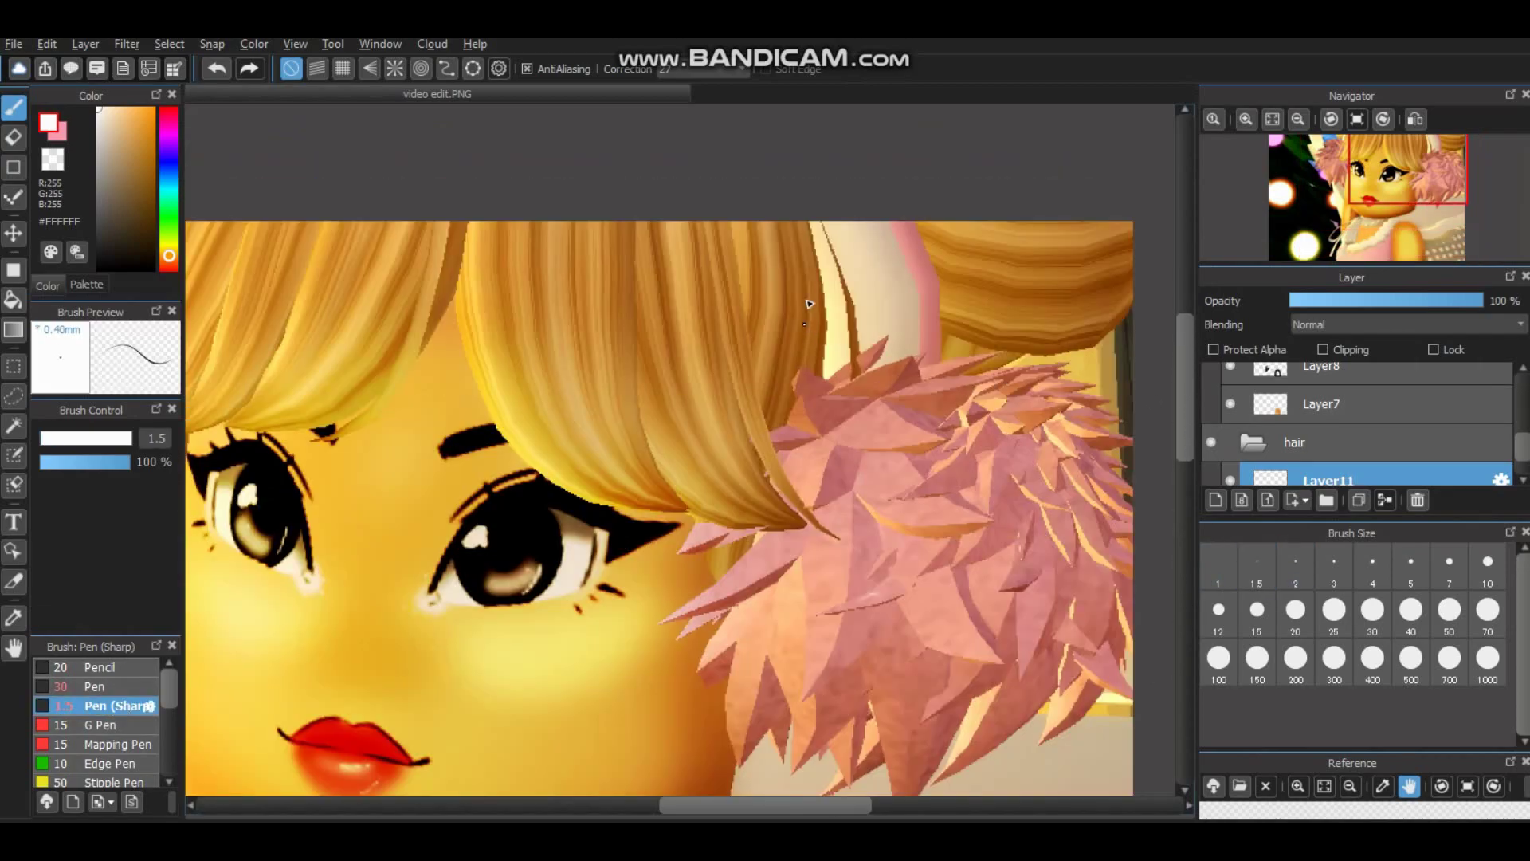
left_click_drag(781, 183, 821, 462)
left_click_drag(829, 343, 817, 496)
left_click_drag(833, 271, 825, 482)
left_click_drag(785, 192, 821, 462)
left_click_drag(830, 314, 821, 477)
left_click_drag(820, 257, 818, 416)
left_click_drag(793, 233, 817, 438)
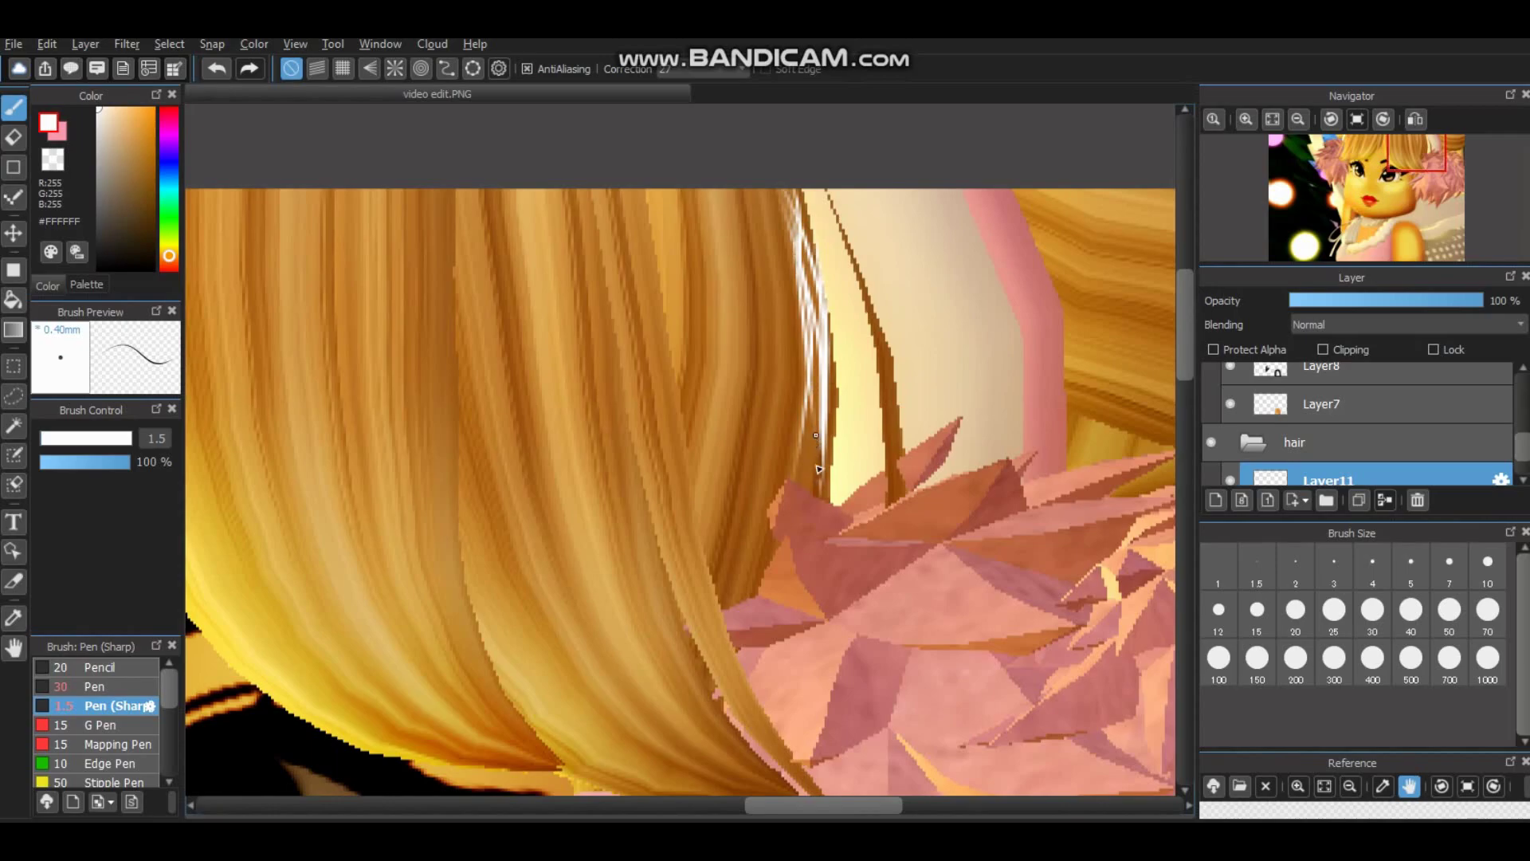
left_click_drag(814, 351, 816, 485)
left_click_drag(808, 301, 807, 495)
left_click_drag(771, 190, 801, 490)
left_click_drag(795, 291, 809, 478)
Fill the fringe's outermost lock with white strands down to the earmuff, and line the thin stray lock beside it.
scroll(785, 380, "down", 3)
scroll(785, 380, "up", 2)
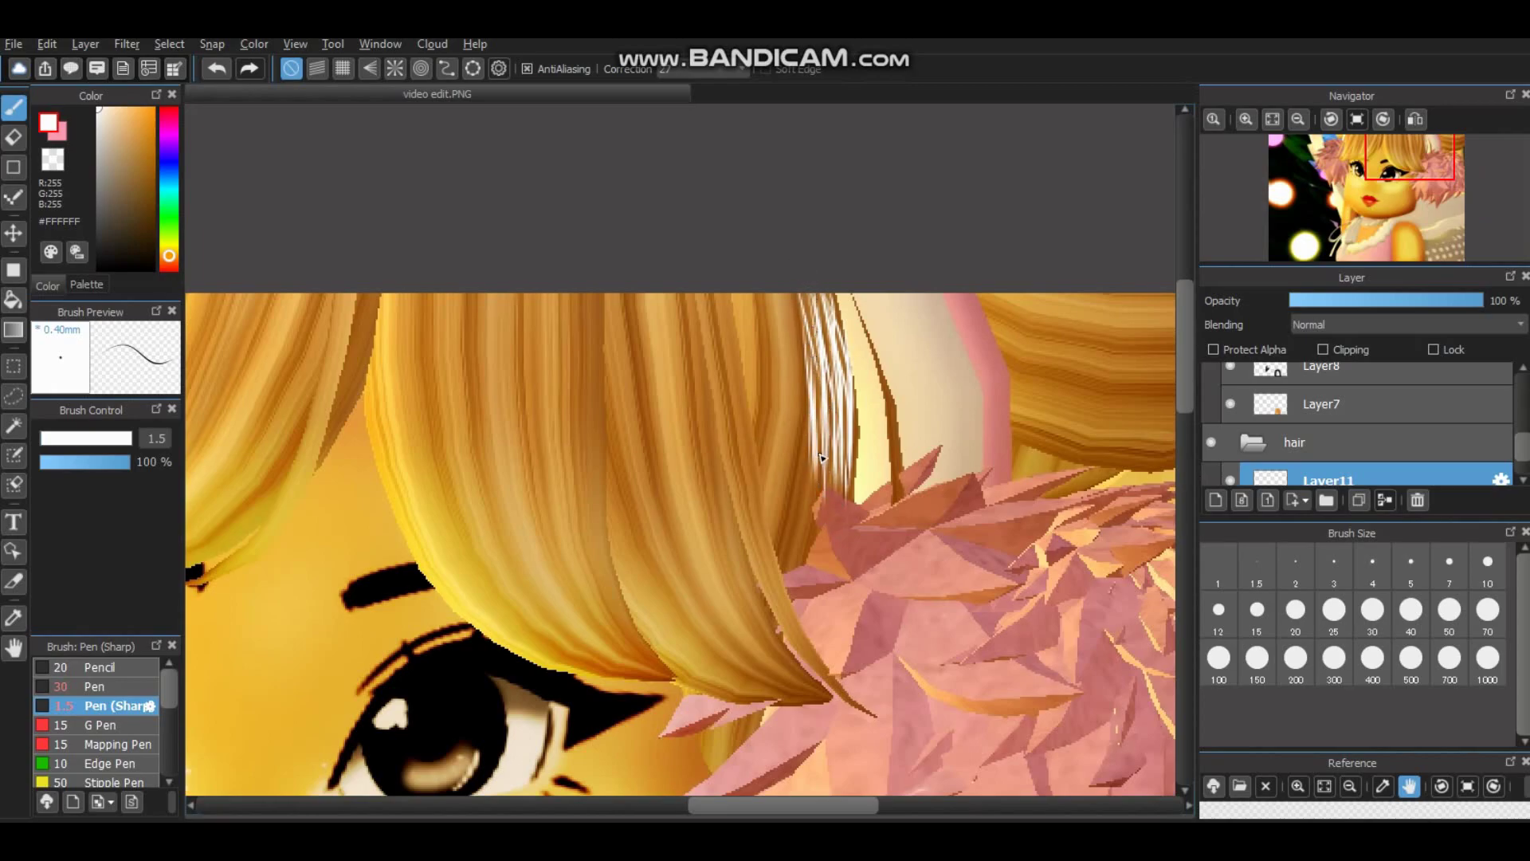
left_click_drag(811, 443, 795, 542)
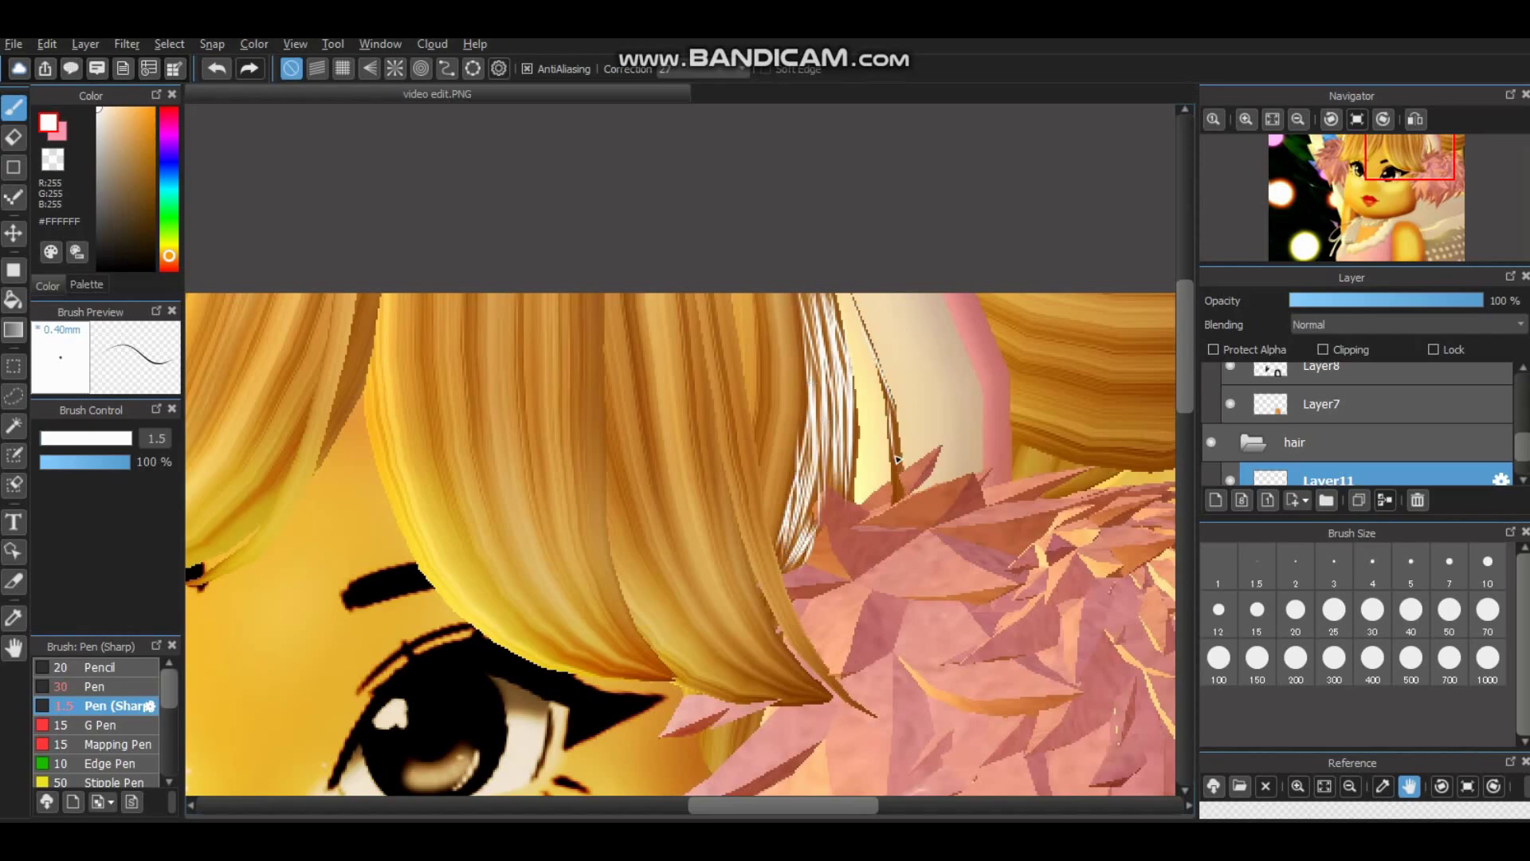
scroll(800, 530, "up", 2)
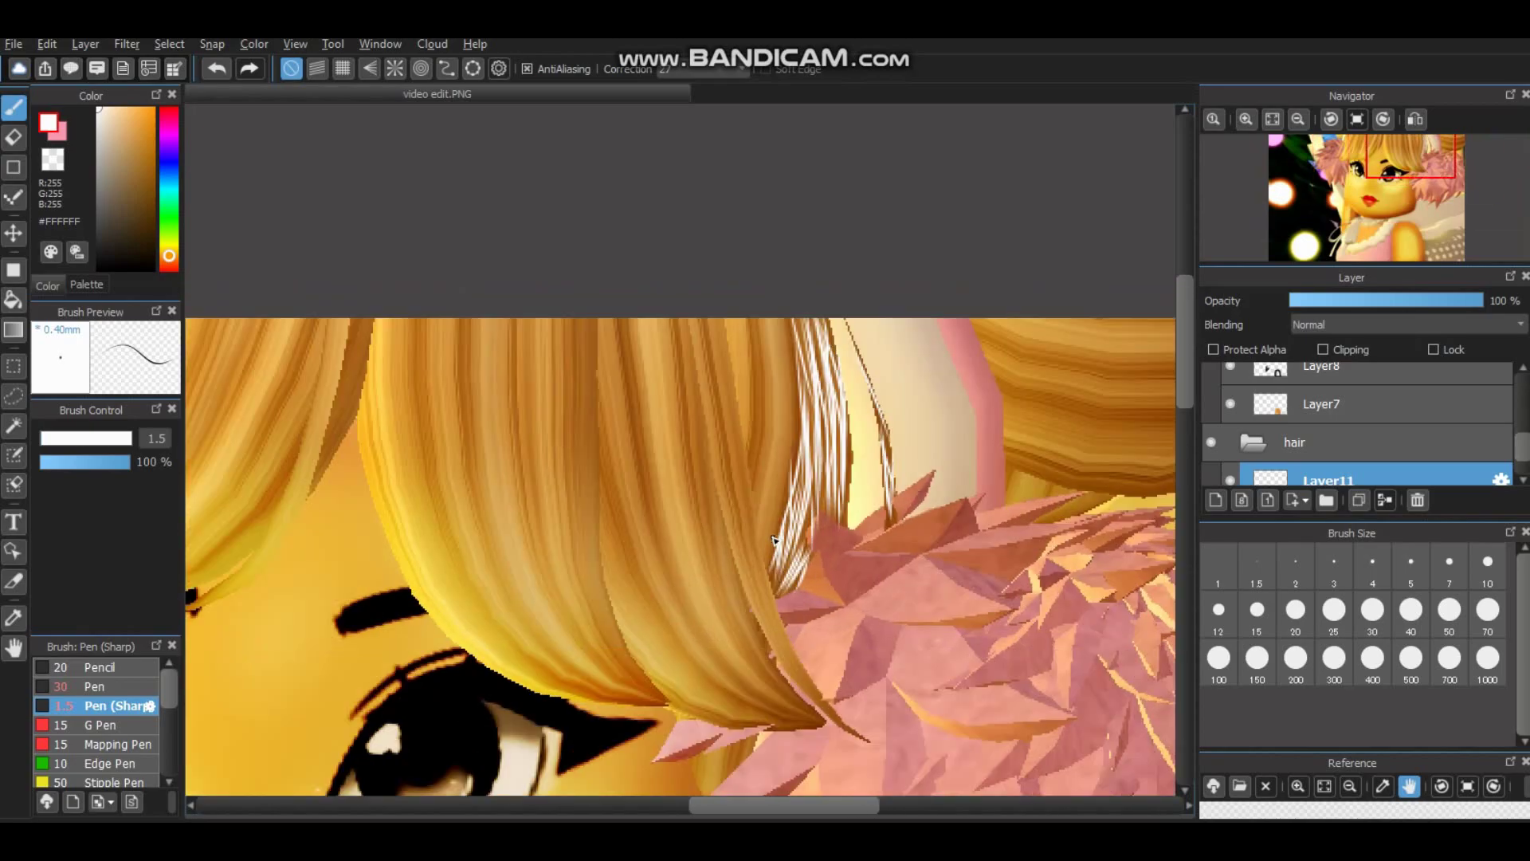
left_click_drag(799, 375, 767, 562)
left_click_drag(802, 341, 771, 536)
left_click_drag(799, 268, 795, 375)
mouse_move(777, 211)
left_mouse_down()
mouse_move(776, 454)
mouse_move(759, 547)
left_mouse_up()
left_click_drag(767, 334, 749, 547)
left_click_drag(779, 271, 754, 510)
mouse_move(777, 185)
left_mouse_down()
mouse_move(755, 211)
mouse_move(761, 387)
left_mouse_up()
left_click_drag(767, 239, 753, 462)
mouse_move(745, 211)
left_mouse_down()
mouse_move(749, 434)
mouse_move(729, 450)
mouse_move(777, 287)
left_mouse_up()
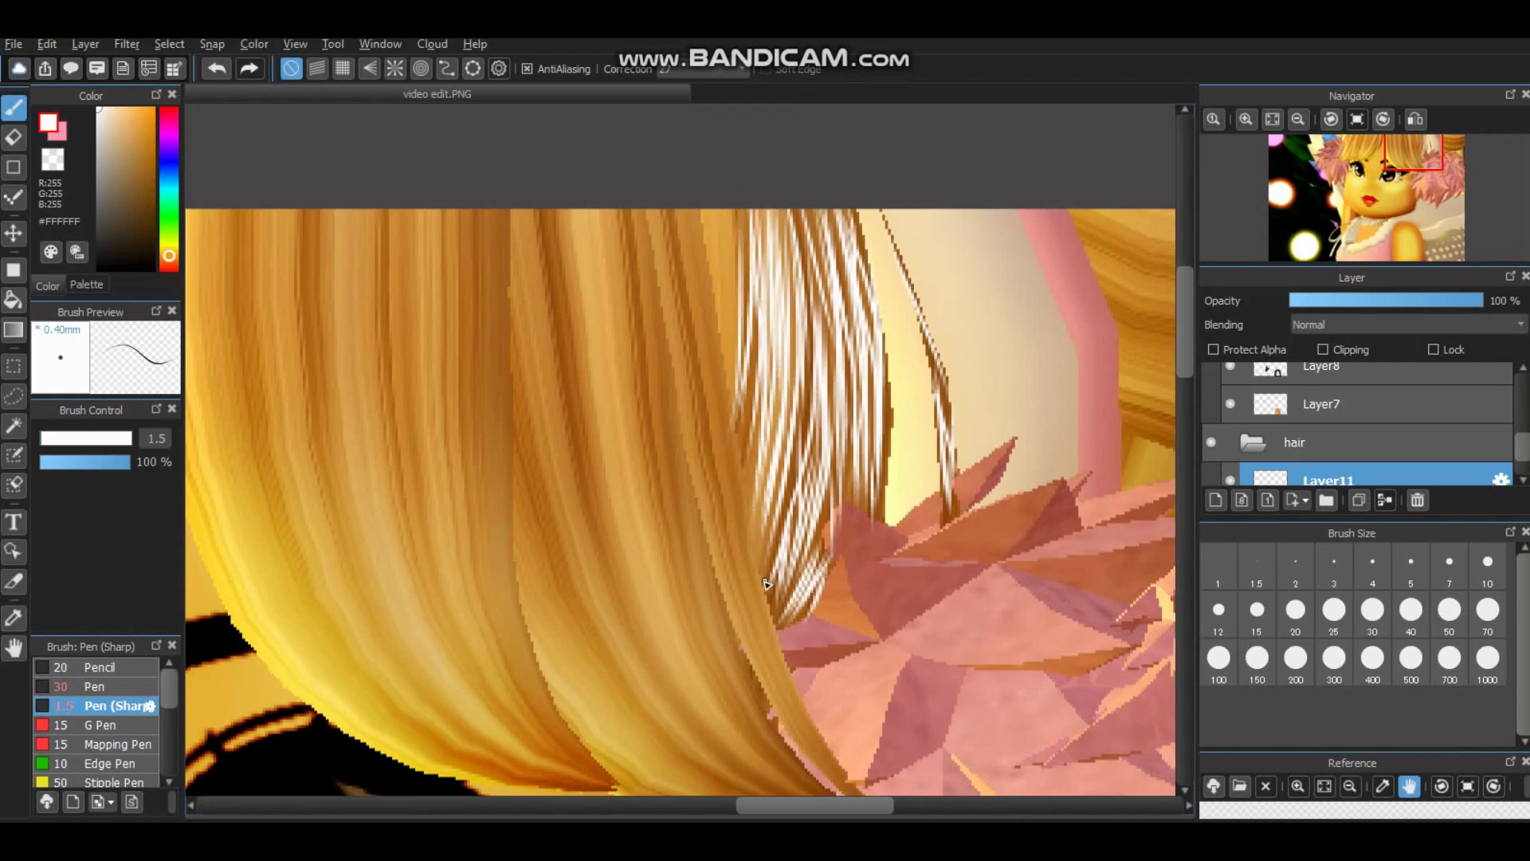
left_click_drag(711, 201, 721, 374)
left_click_drag(735, 267, 731, 422)
left_click_drag(732, 209, 730, 306)
left_click_drag(745, 208, 749, 296)
left_click_drag(711, 209, 722, 302)
Draw long white strands along the narrow fringe lock whose tip overlaps the earmuff, up to the picture's upper edge.
scroll(765, 399, "down", 3)
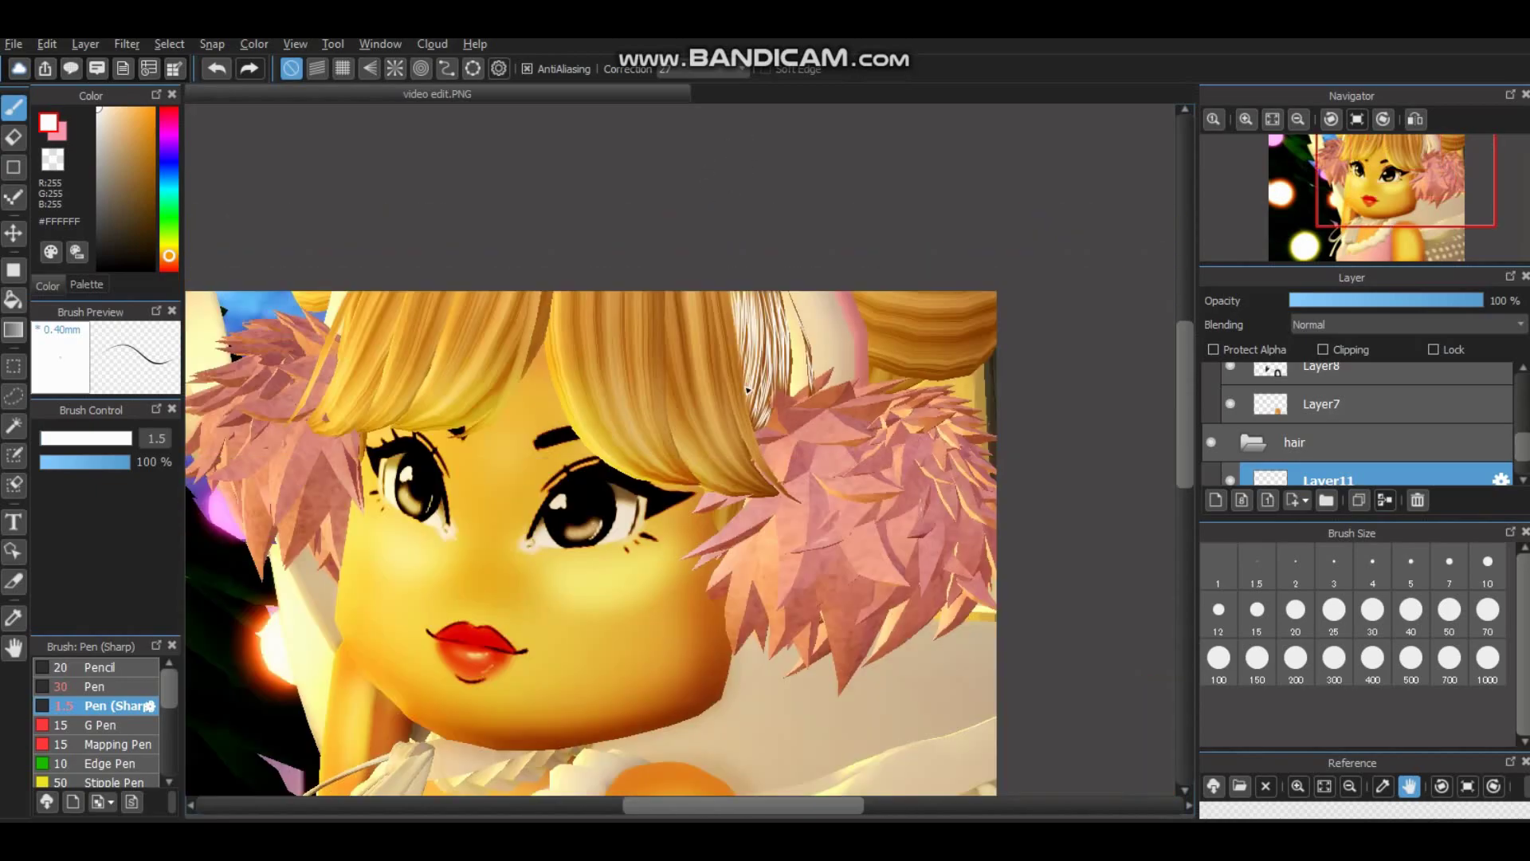
scroll(837, 602, "up", 3)
scroll(797, 478, "up", 3)
mouse_move(901, 680)
left_mouse_down()
mouse_move(833, 623)
mouse_move(721, 431)
left_mouse_up()
left_click_drag(827, 629, 729, 492)
mouse_move(766, 570)
left_mouse_down()
mouse_move(693, 396)
mouse_move(726, 423)
left_mouse_up()
left_click_drag(730, 495, 682, 258)
mouse_move(709, 470)
left_mouse_down()
mouse_move(641, 231)
mouse_move(647, 303)
left_mouse_up()
scroll(779, 325, "up", 3)
left_click_drag(670, 525, 638, 287)
mouse_move(689, 550)
left_mouse_down()
mouse_move(626, 251)
mouse_move(601, 279)
left_mouse_up()
mouse_move(658, 530)
left_mouse_down()
mouse_move(604, 306)
mouse_move(625, 389)
left_mouse_up()
left_click_drag(690, 494, 633, 221)
left_click_drag(663, 383, 628, 183)
left_click_drag(658, 354, 623, 144)
scroll(614, 227, "up", 3)
left_click_drag(630, 462, 606, 239)
left_click_drag(638, 550, 594, 255)
left_click_drag(633, 578, 586, 247)
mouse_move(598, 450)
left_mouse_down()
mouse_move(576, 241)
mouse_move(629, 439)
mouse_move(613, 263)
left_mouse_up()
left_click_drag(673, 558, 633, 403)
left_click_drag(637, 614, 596, 438)
left_click_drag(575, 192, 607, 462)
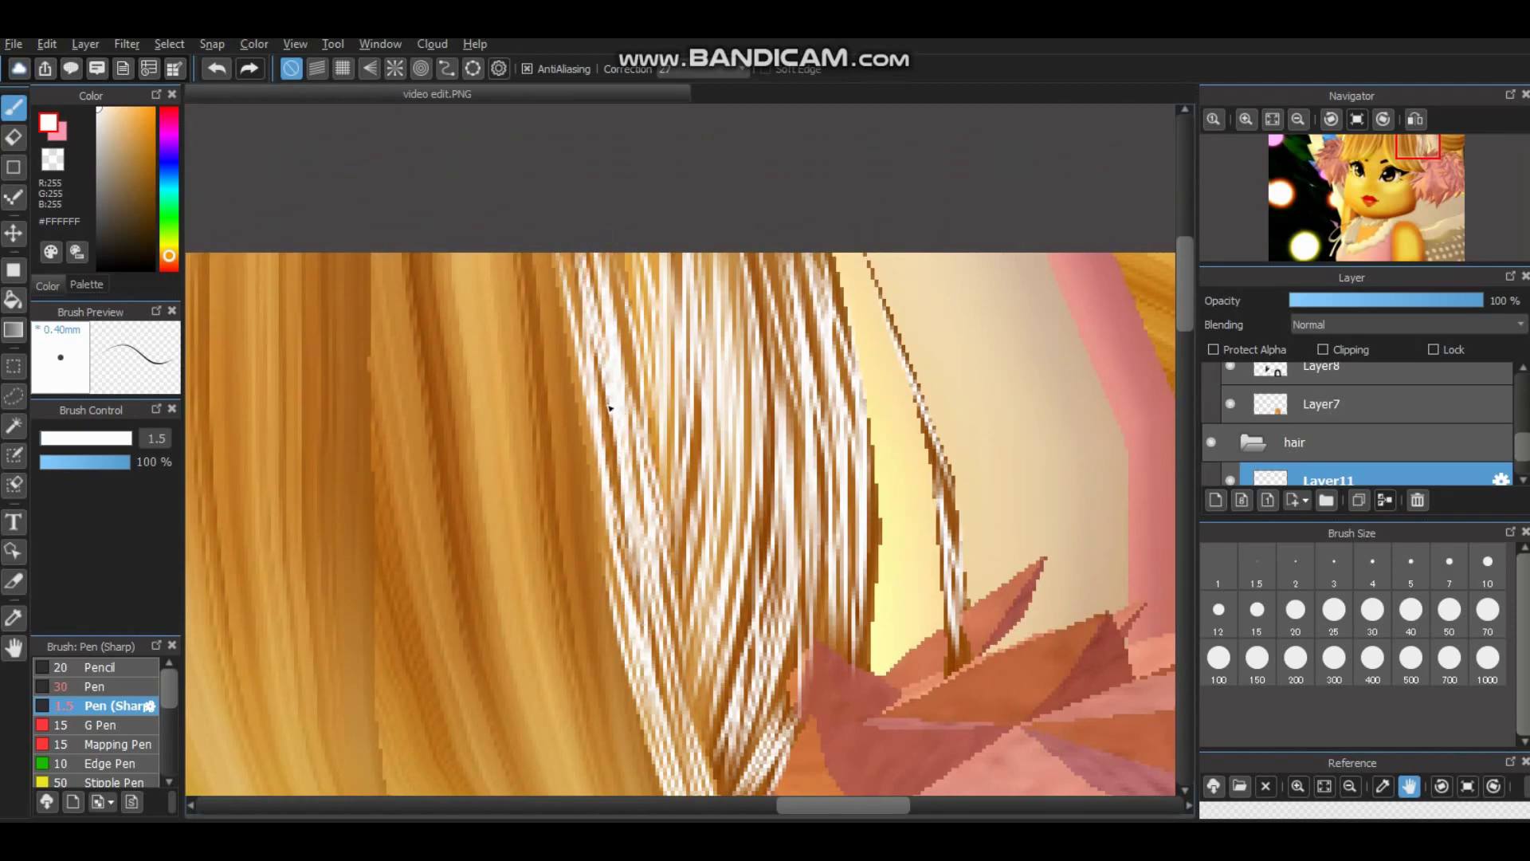
Extend the white strands from the fringe lock's pointed tip into the neighbouring wide lock above the eye.
scroll(717, 478, "down", 3)
scroll(839, 650, "up", 2)
left_click_drag(869, 698, 766, 550)
left_click_drag(805, 622, 717, 335)
left_click_drag(781, 594, 720, 293)
left_click_drag(765, 562, 726, 351)
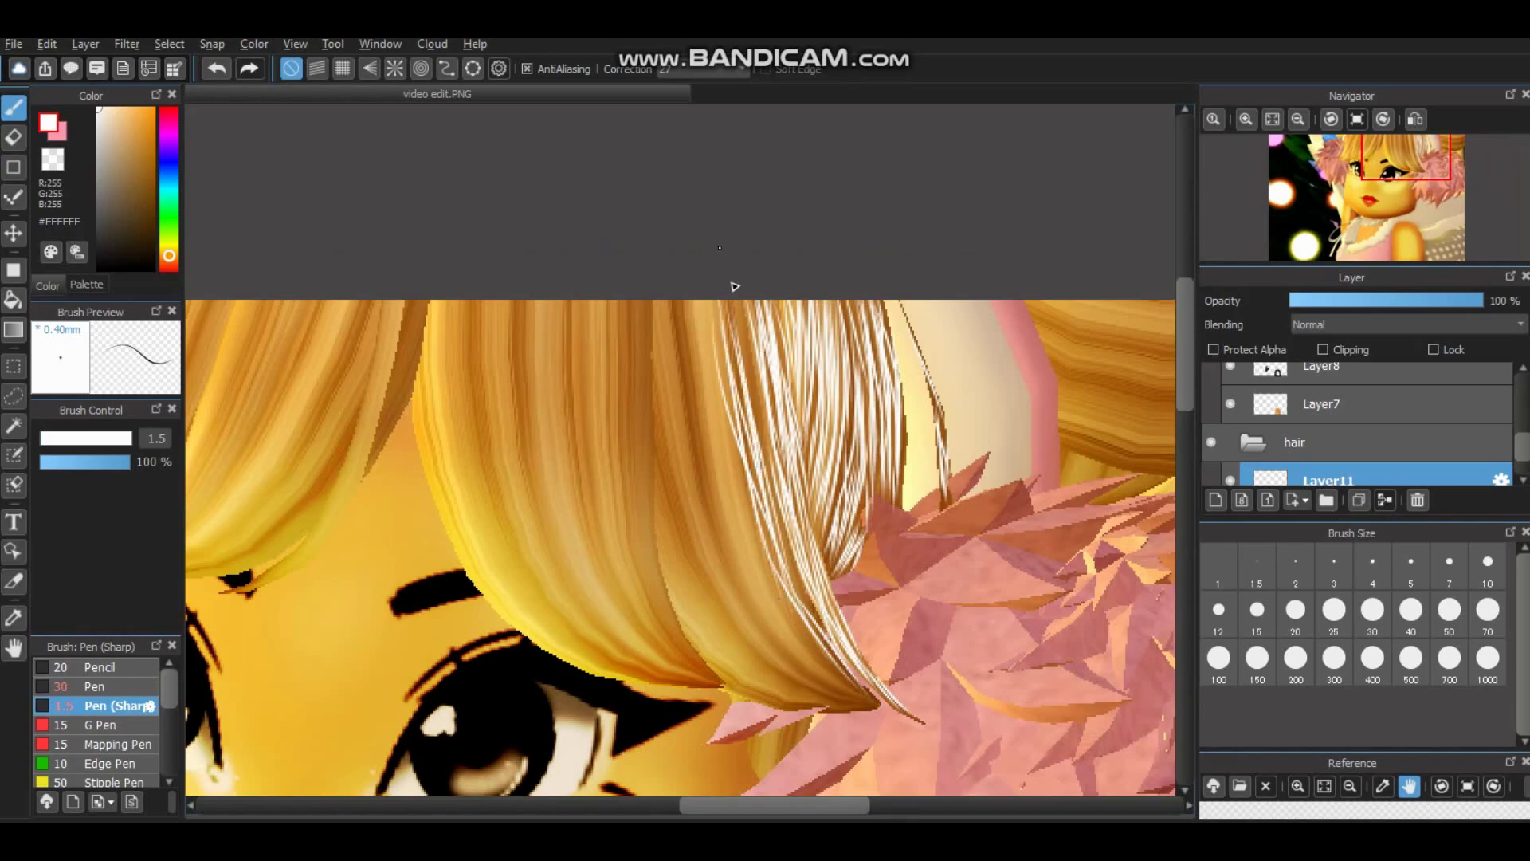
left_click_drag(868, 706, 717, 449)
mouse_move(769, 568)
left_mouse_down()
mouse_move(693, 307)
mouse_move(705, 341)
left_mouse_up()
left_click_drag(732, 397, 704, 232)
left_click_drag(772, 540, 698, 274)
mouse_move(876, 713)
left_mouse_down()
mouse_move(721, 462)
mouse_move(682, 315)
left_mouse_up()
mouse_move(761, 545)
left_mouse_down()
mouse_move(689, 301)
mouse_move(766, 661)
left_mouse_up()
left_click_drag(684, 355, 840, 687)
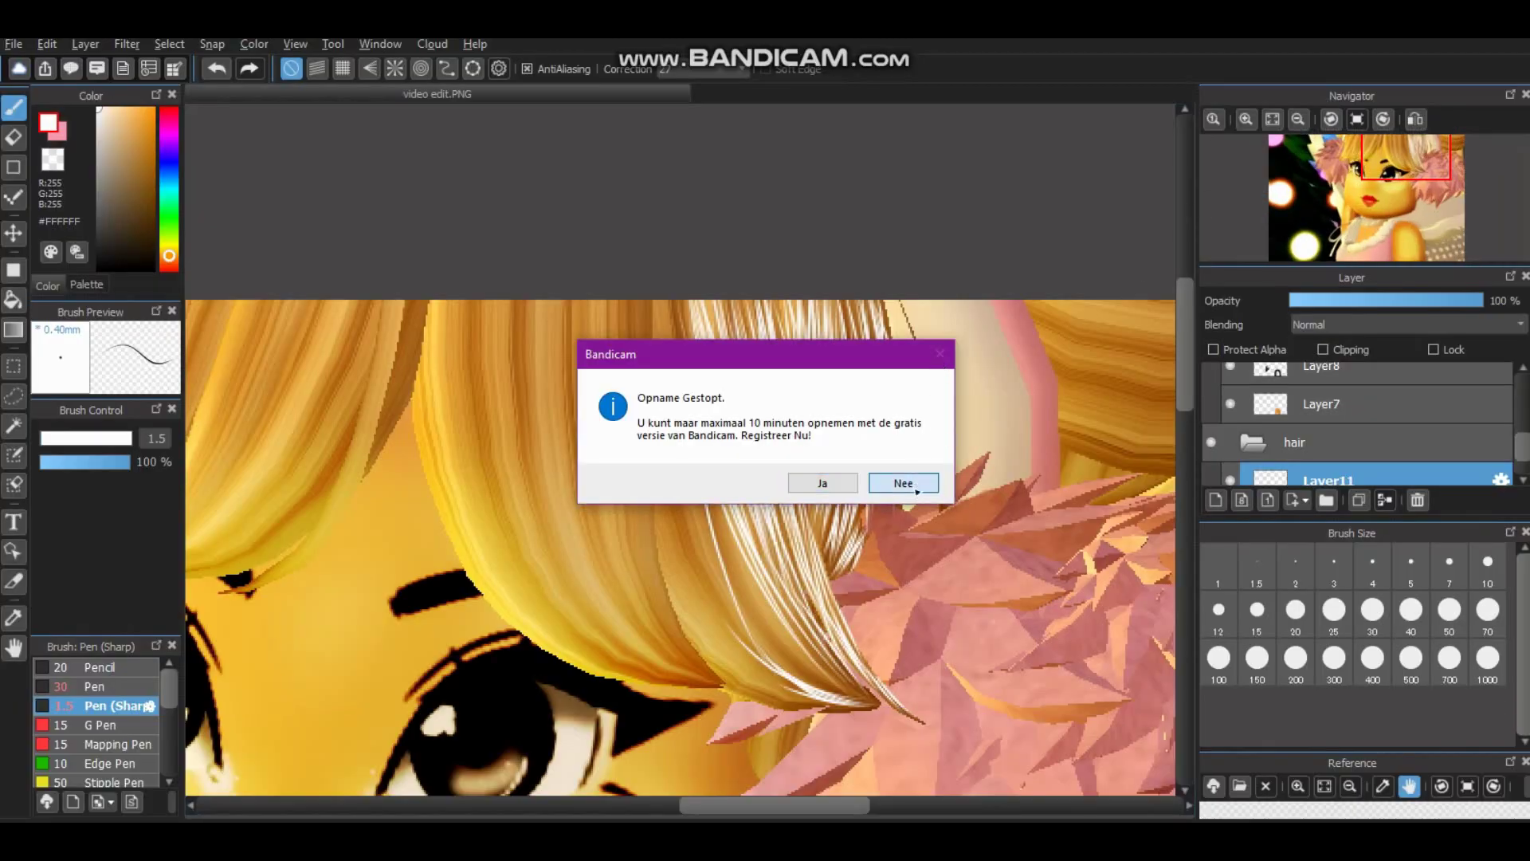
Decline the Bandicam registration notice and fill the wide pointed fringe lock with dense white strands.
left_click(904, 483)
left_click_drag(713, 510, 860, 698)
left_click_drag(703, 411, 803, 636)
left_click_drag(685, 303, 678, 522)
left_click_drag(665, 379, 737, 590)
left_click_drag(662, 333, 741, 582)
left_click_drag(657, 303, 729, 610)
left_click_drag(702, 410, 749, 590)
left_click_drag(662, 326, 790, 620)
left_click_drag(668, 302, 664, 491)
key("ctrl+z")
left_click_drag(713, 637, 829, 702)
left_click_drag(653, 490, 737, 674)
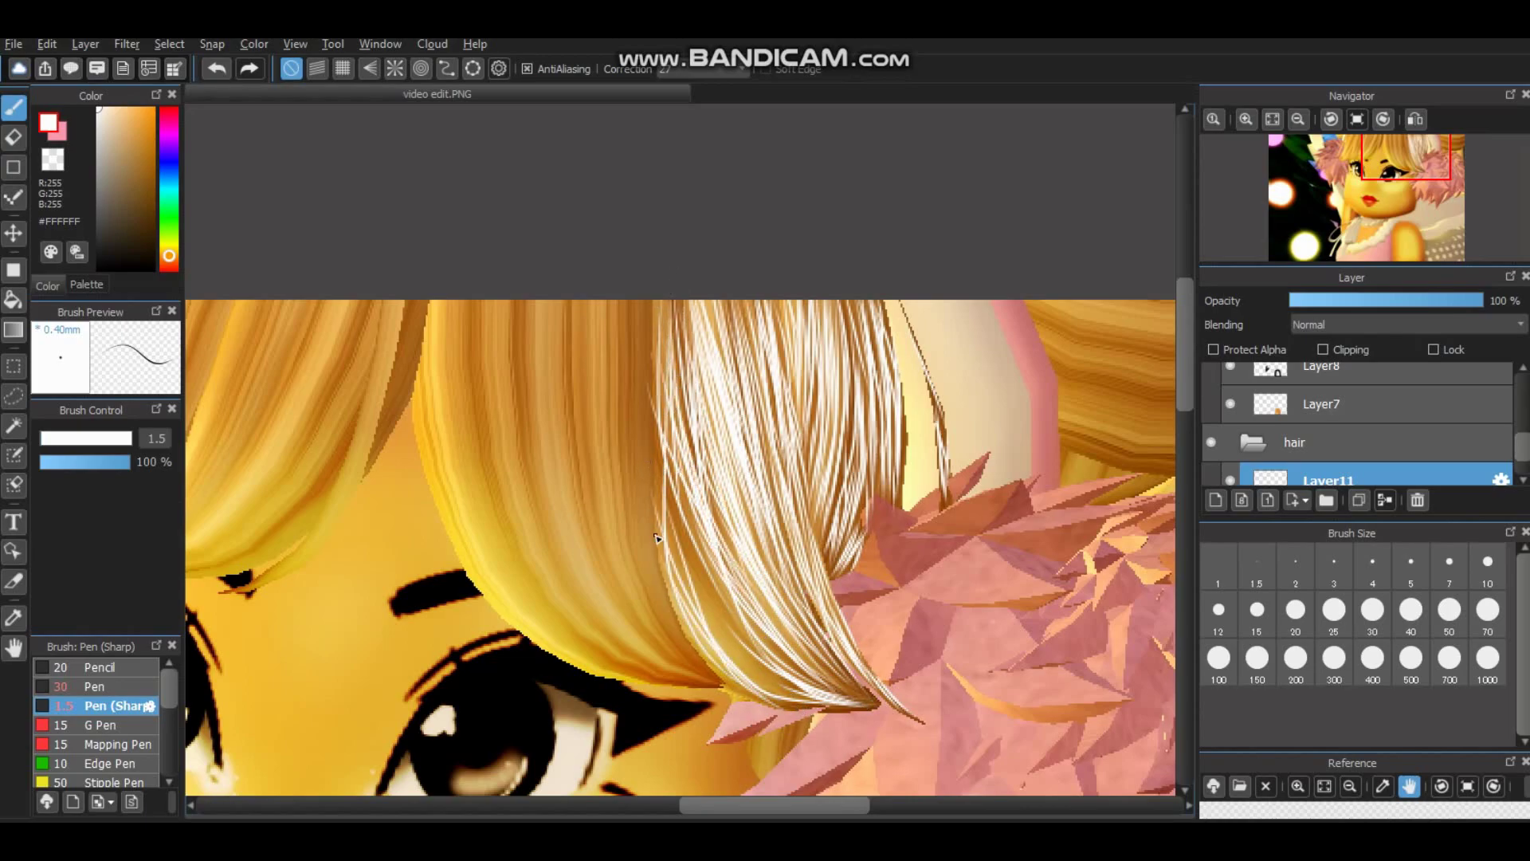
mouse_move(701, 567)
left_mouse_down()
mouse_move(828, 703)
mouse_move(772, 665)
left_mouse_up()
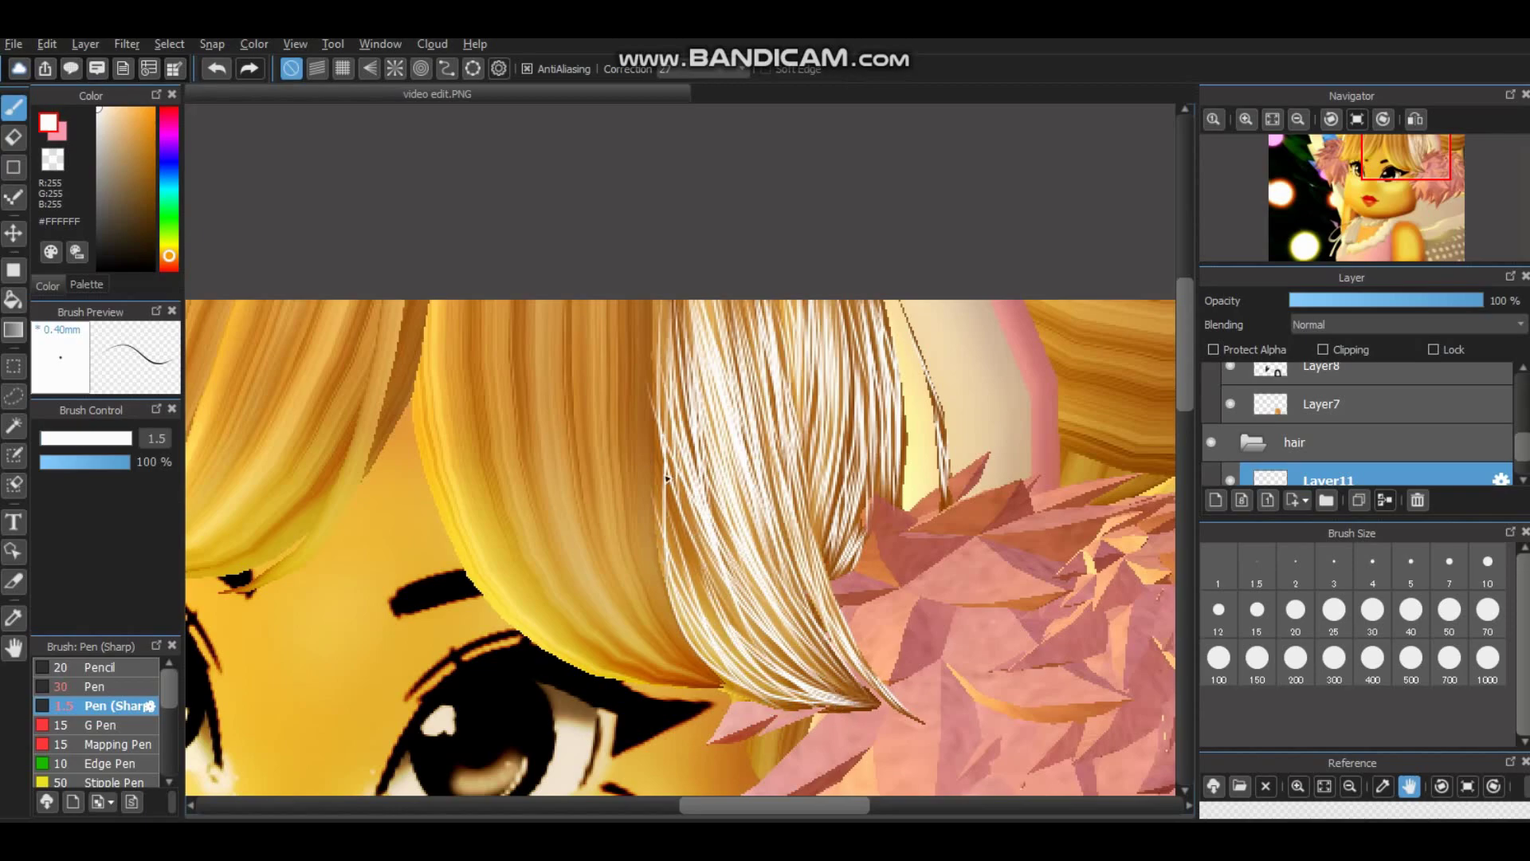
left_click_drag(693, 557, 835, 692)
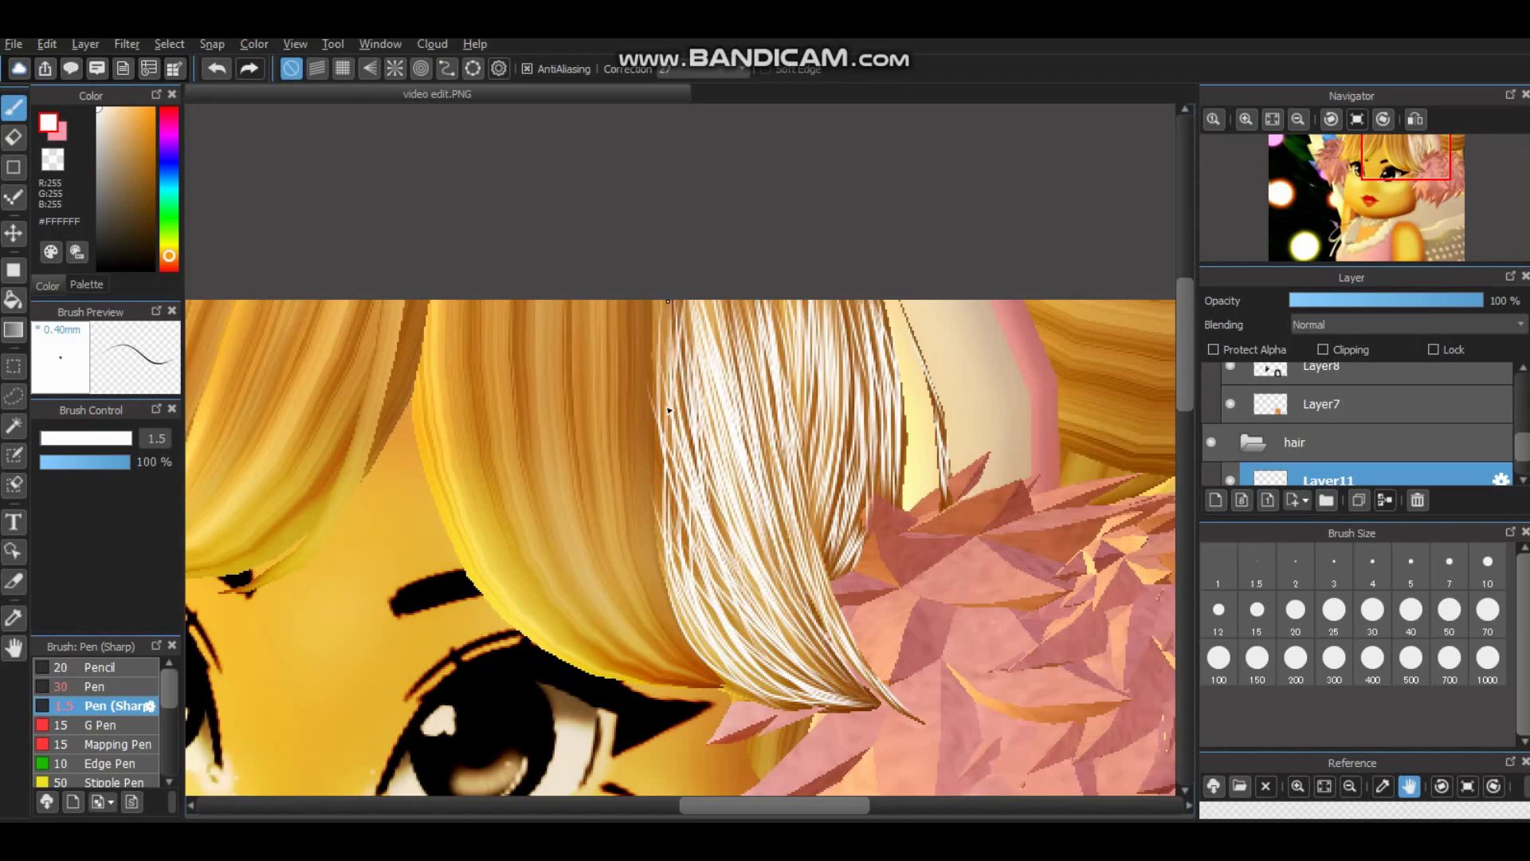
Draw white strands on the outer half of the curved fringe section above the eye, beside the finished lock.
scroll(697, 259, "down", 3)
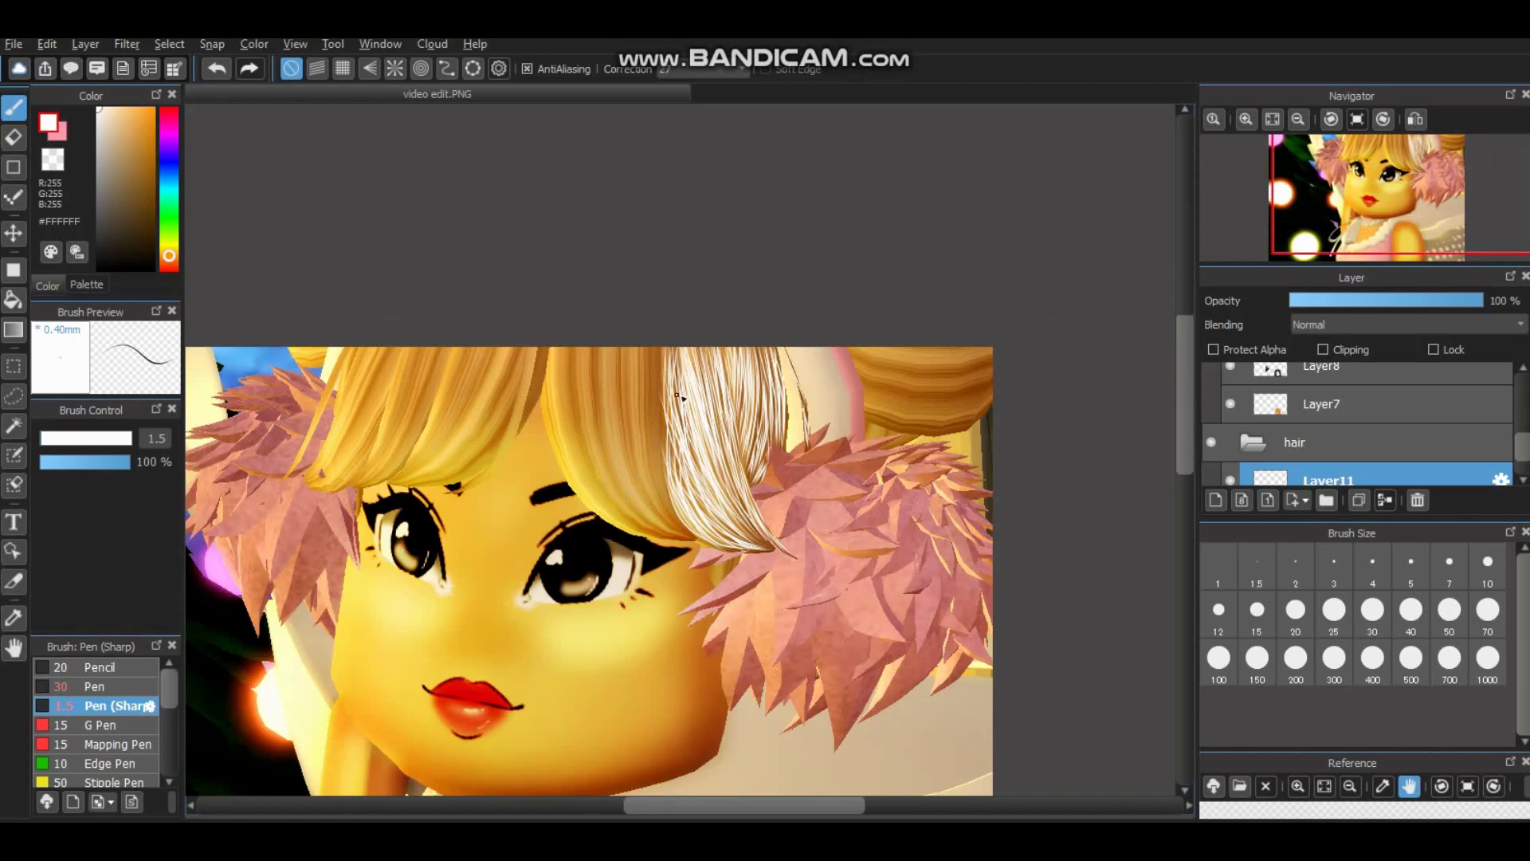
scroll(693, 494, "up", 3)
mouse_move(604, 477)
left_mouse_down()
mouse_move(644, 617)
mouse_move(606, 341)
left_mouse_up()
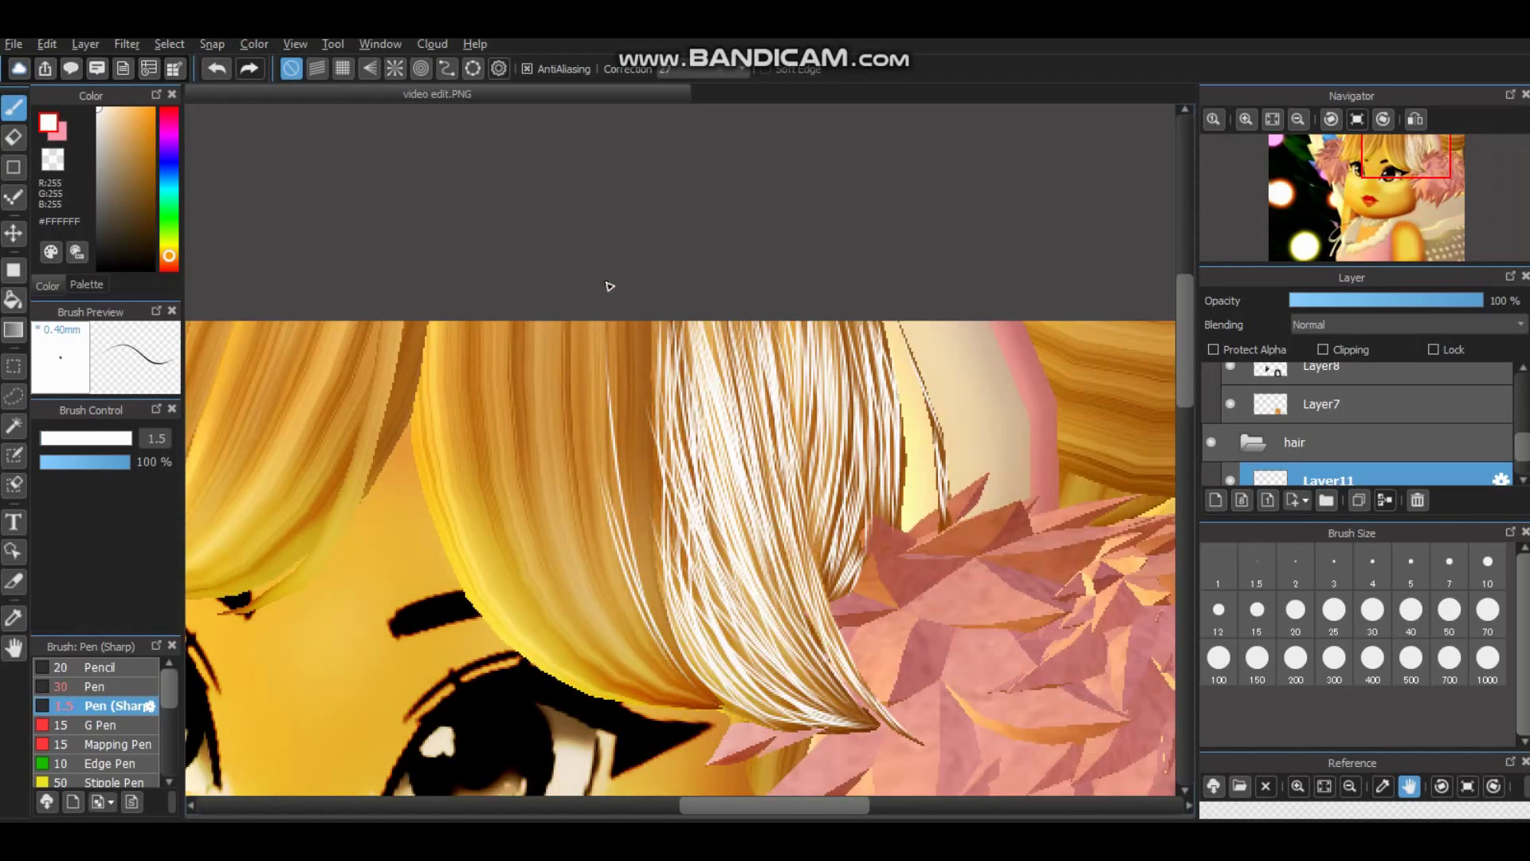
left_click_drag(642, 578, 622, 323)
left_click_drag(666, 637, 615, 423)
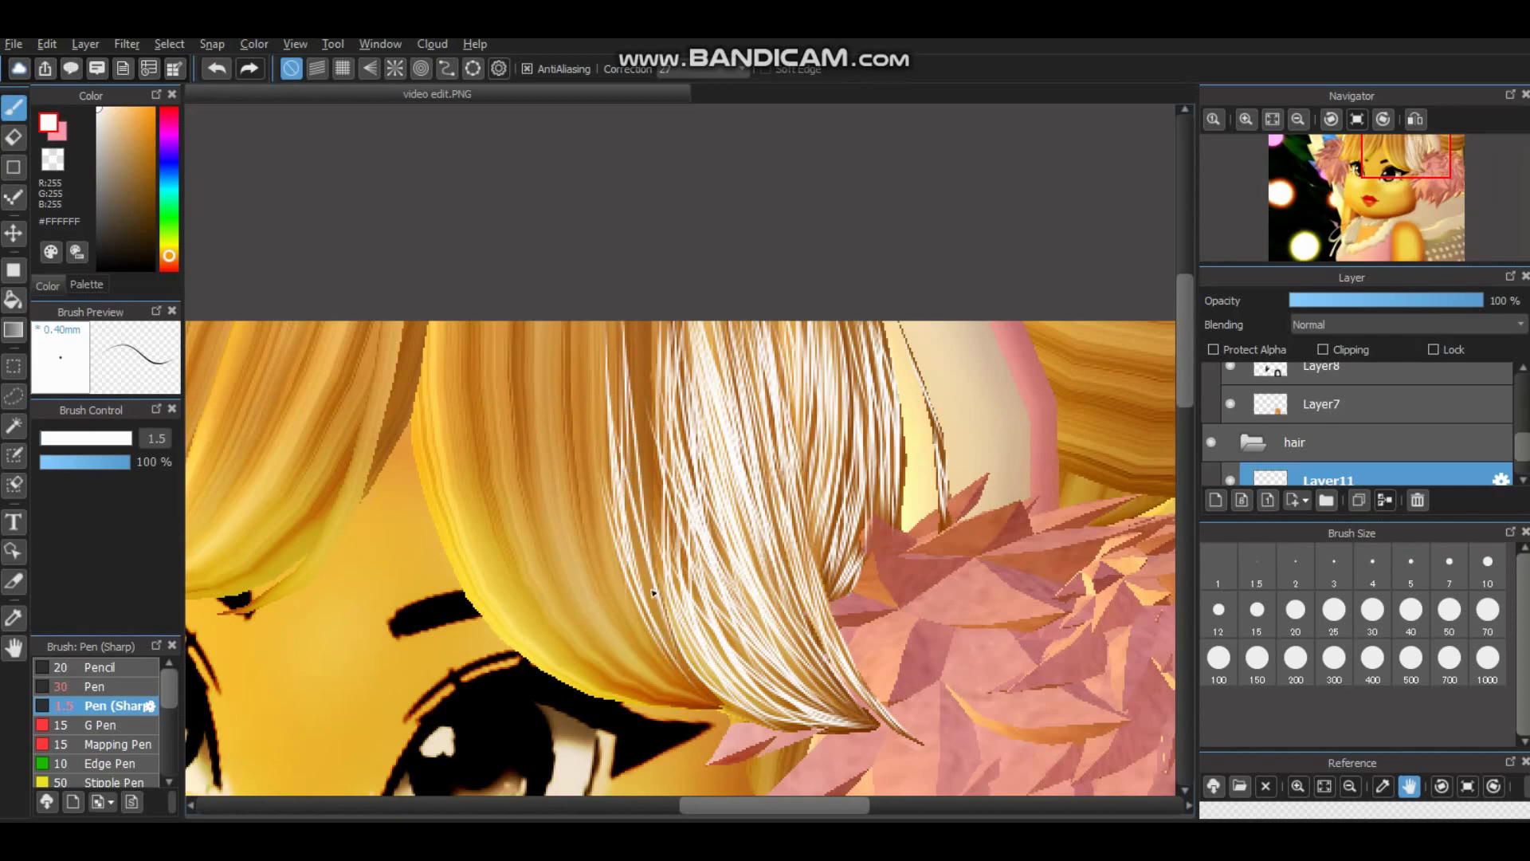
left_click_drag(655, 565, 637, 322)
left_click_drag(652, 518, 640, 331)
mouse_move(657, 561)
left_mouse_down()
mouse_move(650, 346)
mouse_move(614, 454)
left_mouse_up()
left_click_drag(593, 335, 605, 600)
mouse_move(686, 700)
left_mouse_down()
mouse_move(573, 498)
mouse_move(559, 332)
left_mouse_up()
left_click_drag(655, 637, 586, 322)
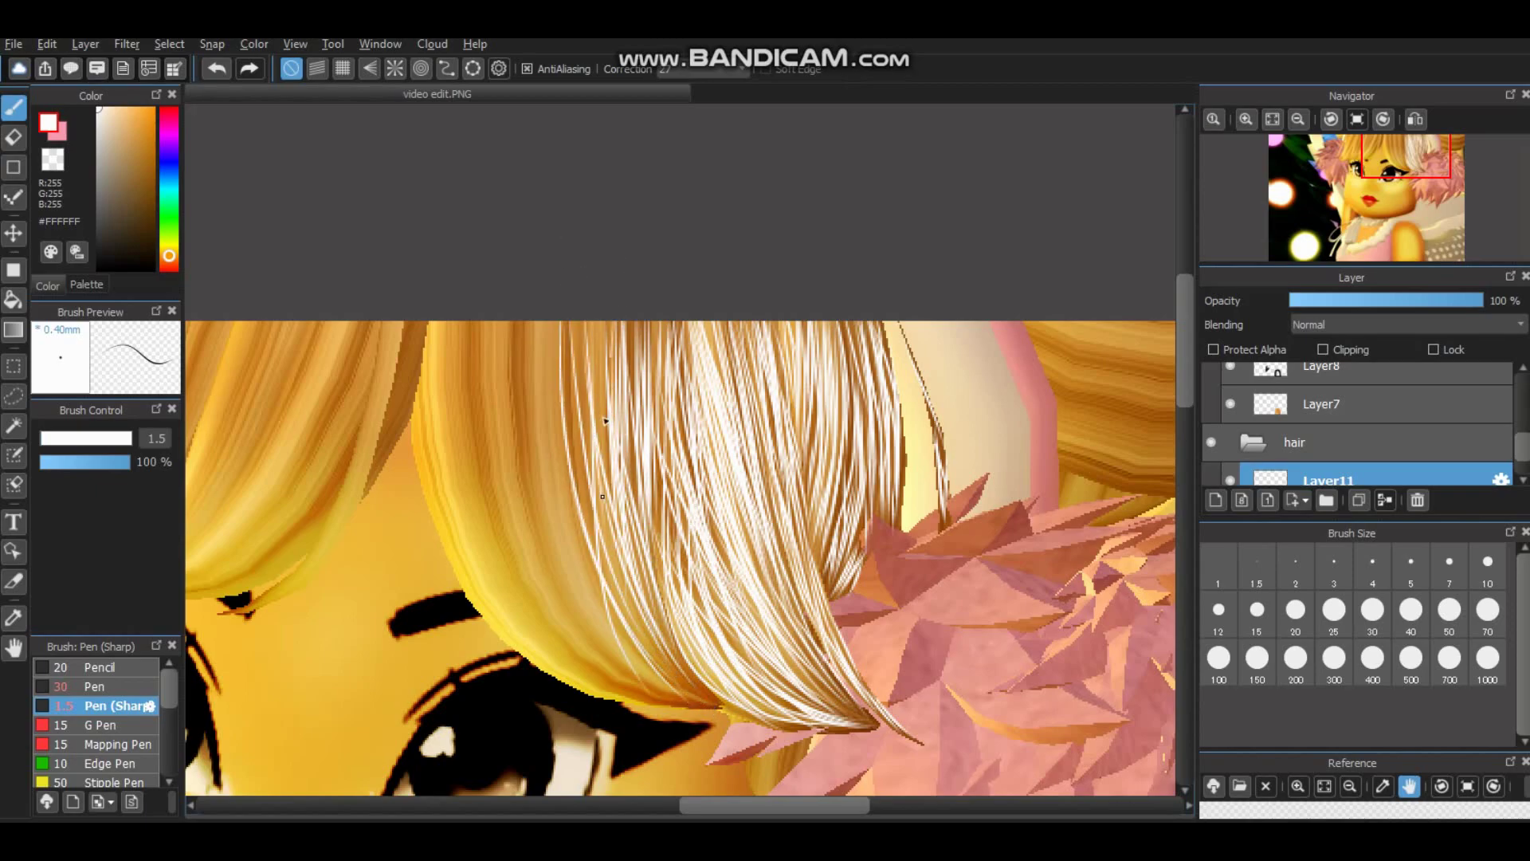
left_click_drag(609, 478, 602, 376)
left_click_drag(584, 498, 575, 376)
left_click_drag(577, 542, 591, 460)
Outline the curved fringe's inner edge beside the forehead with white strands and add sparse strands across its remaining area.
left_click_drag(709, 706, 496, 537)
mouse_move(638, 695)
left_mouse_down()
mouse_move(507, 567)
mouse_move(438, 458)
left_mouse_up()
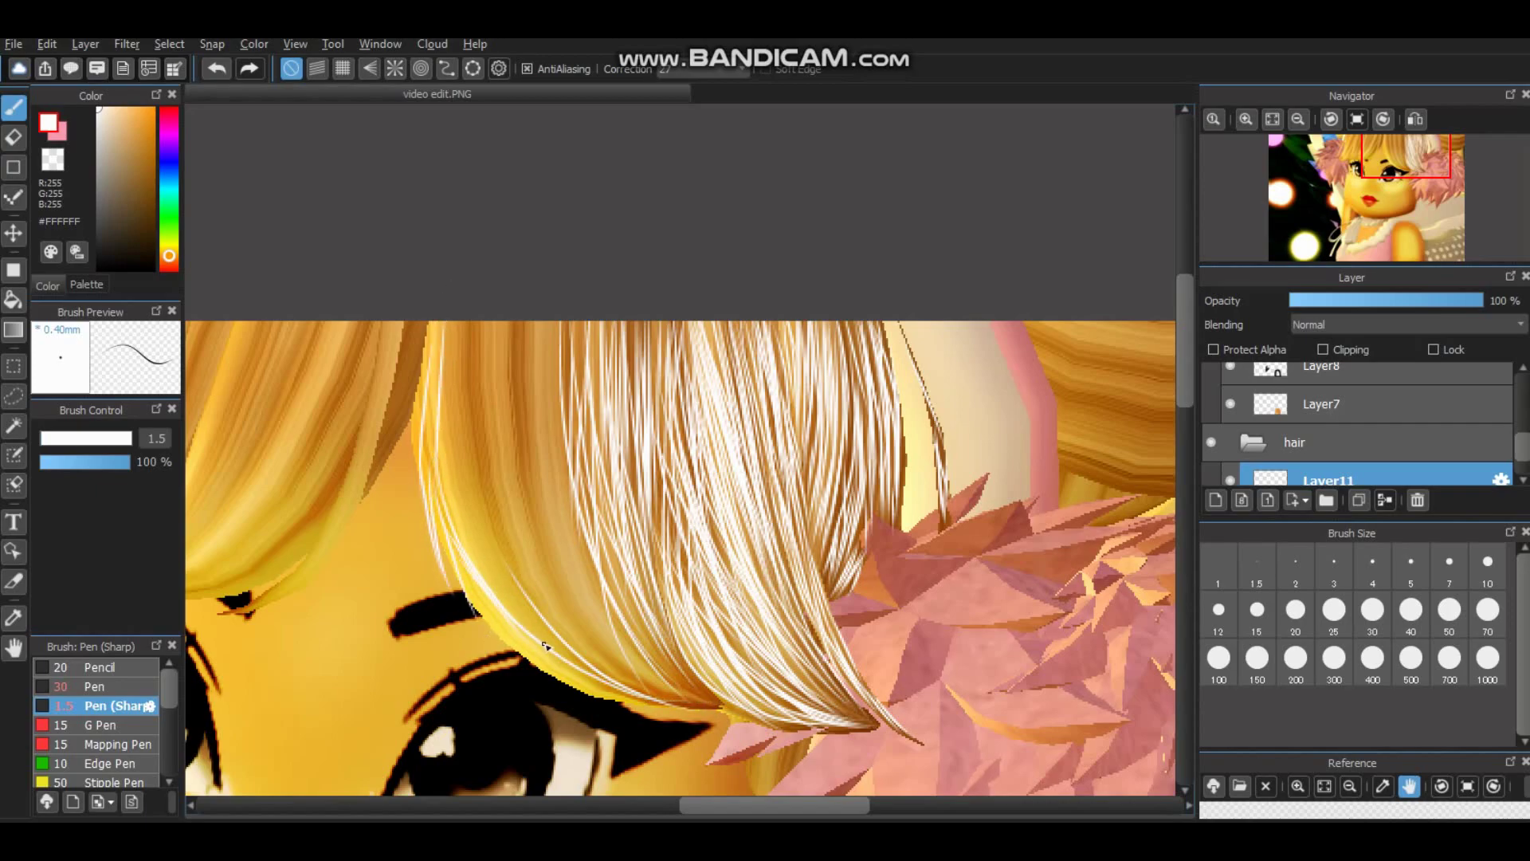
left_click_drag(669, 694, 480, 542)
left_click_drag(621, 655, 493, 344)
left_click_drag(571, 605, 507, 322)
left_click_drag(610, 636, 533, 322)
left_click_drag(691, 701, 496, 581)
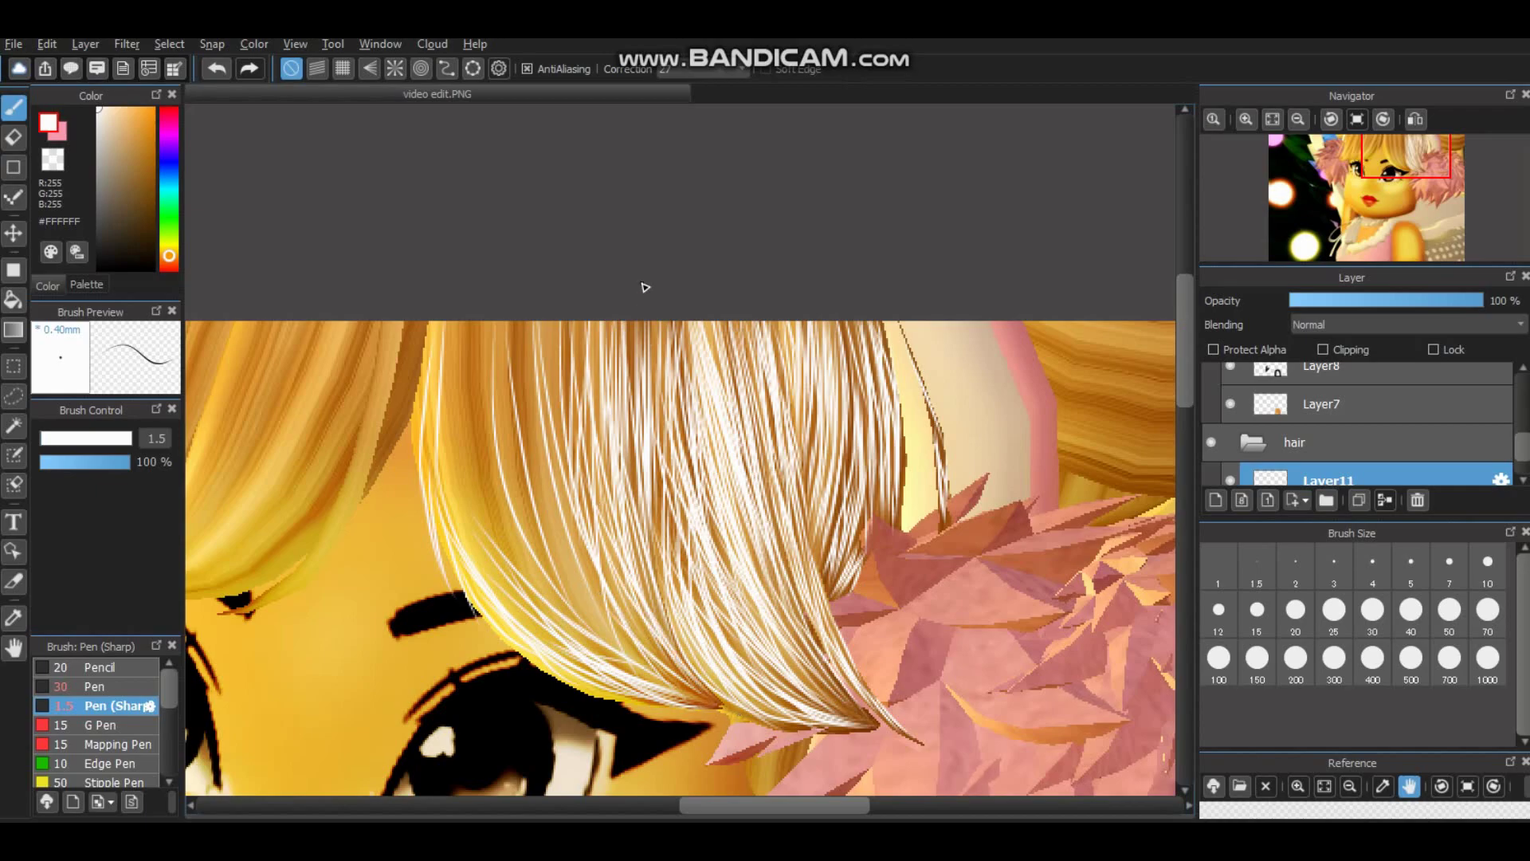
left_click_drag(528, 319, 594, 627)
mouse_move(520, 410)
left_mouse_down()
mouse_move(604, 629)
mouse_move(523, 527)
left_mouse_up()
mouse_move(622, 658)
left_mouse_down()
mouse_move(448, 501)
mouse_move(444, 325)
left_mouse_up()
left_click_drag(468, 533, 443, 349)
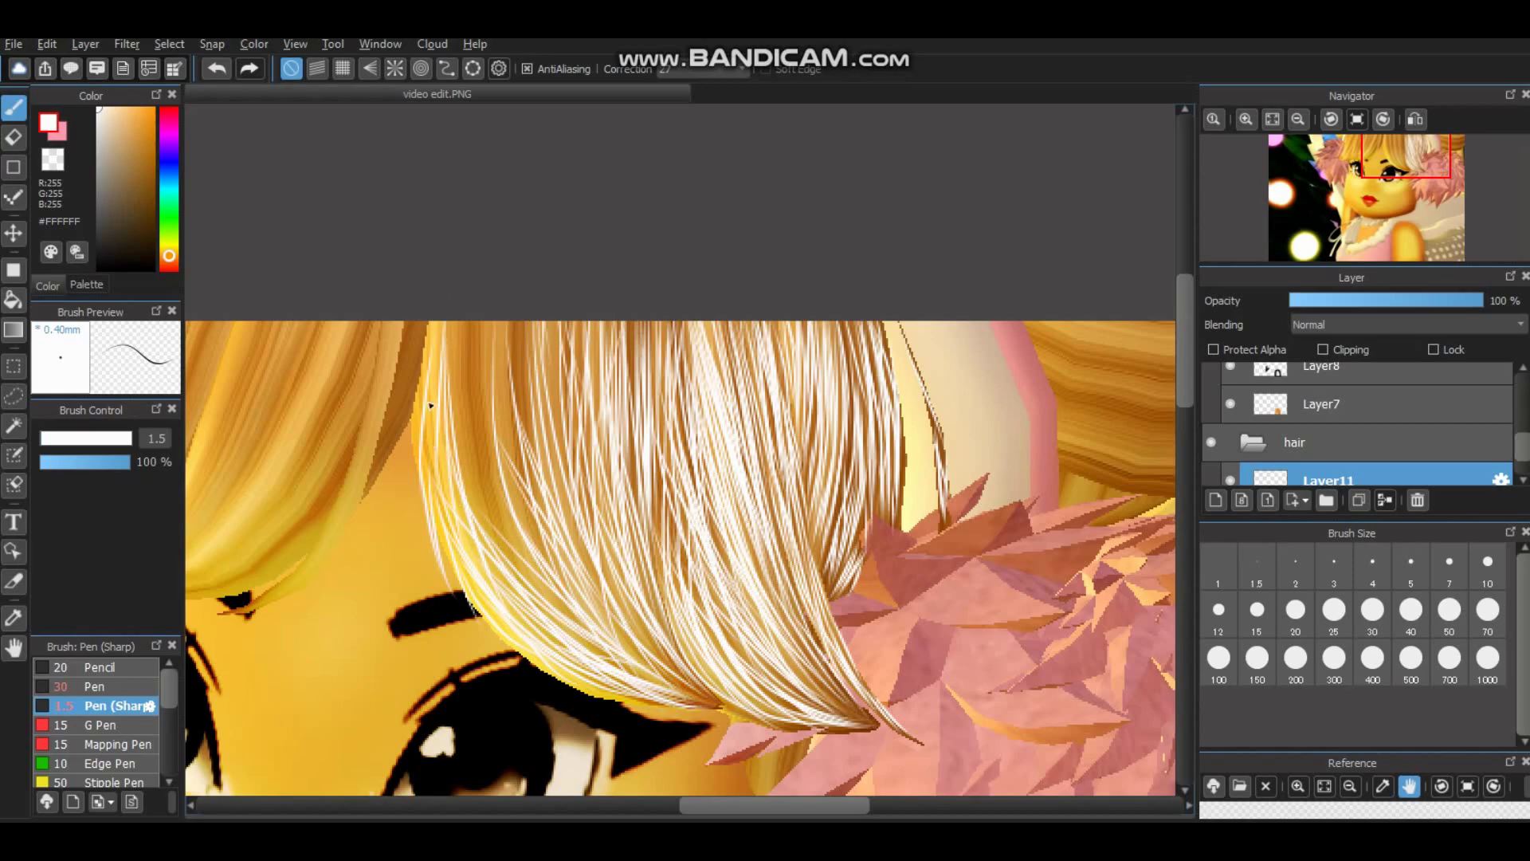
Thicken the white strands in the sparse inner part of the curved fringe above the eyebrow.
mouse_move(514, 574)
left_mouse_down()
mouse_move(462, 323)
mouse_move(446, 323)
mouse_move(451, 422)
left_mouse_up()
mouse_move(545, 488)
left_mouse_down()
mouse_move(521, 513)
mouse_move(493, 428)
left_mouse_up()
left_click_drag(531, 505, 512, 344)
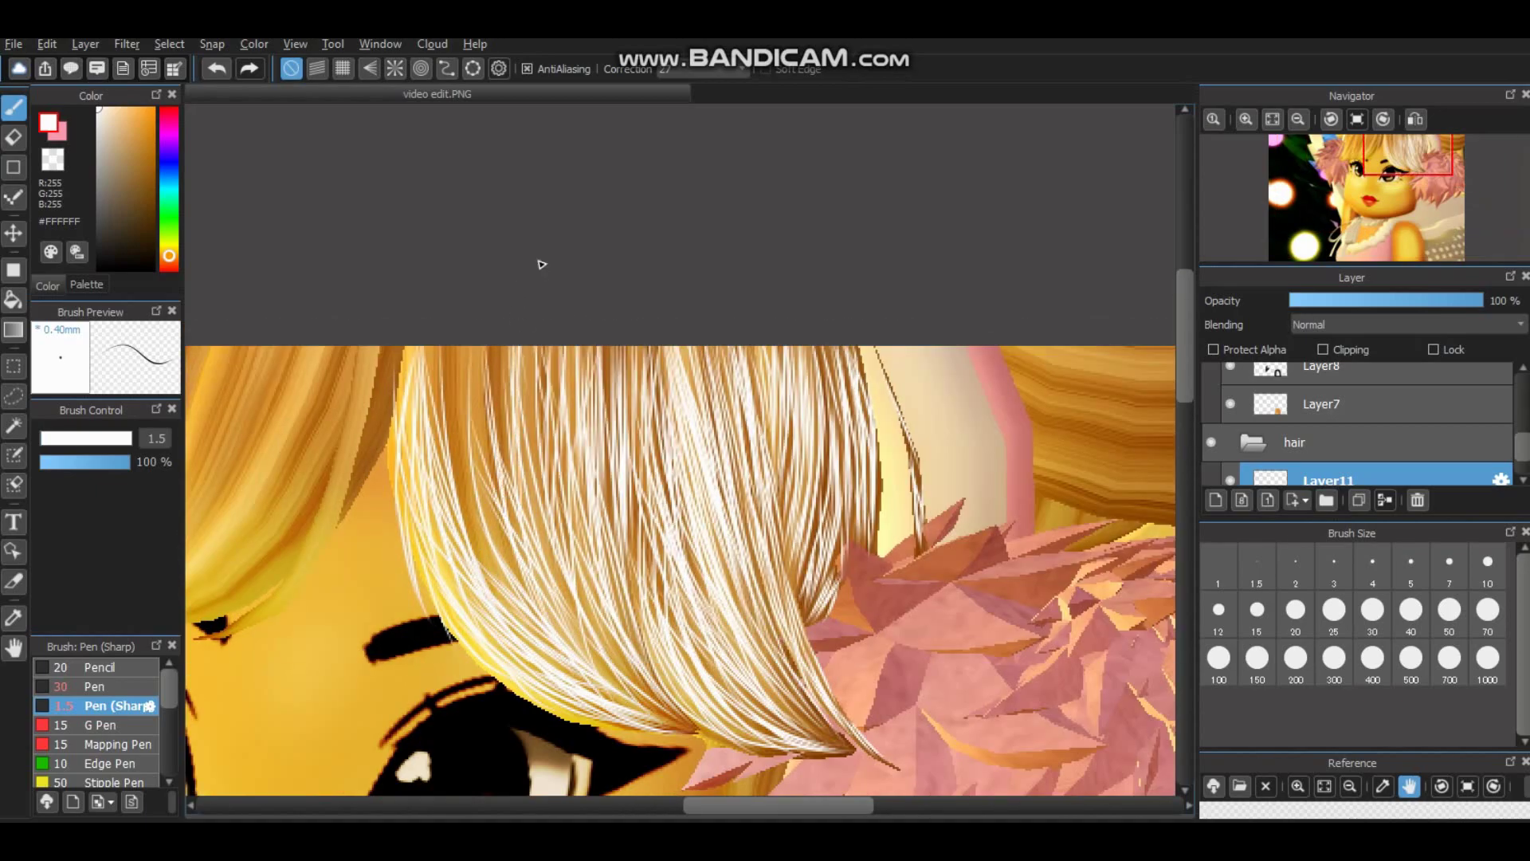
left_click_drag(580, 620, 530, 426)
left_click_drag(552, 555, 490, 390)
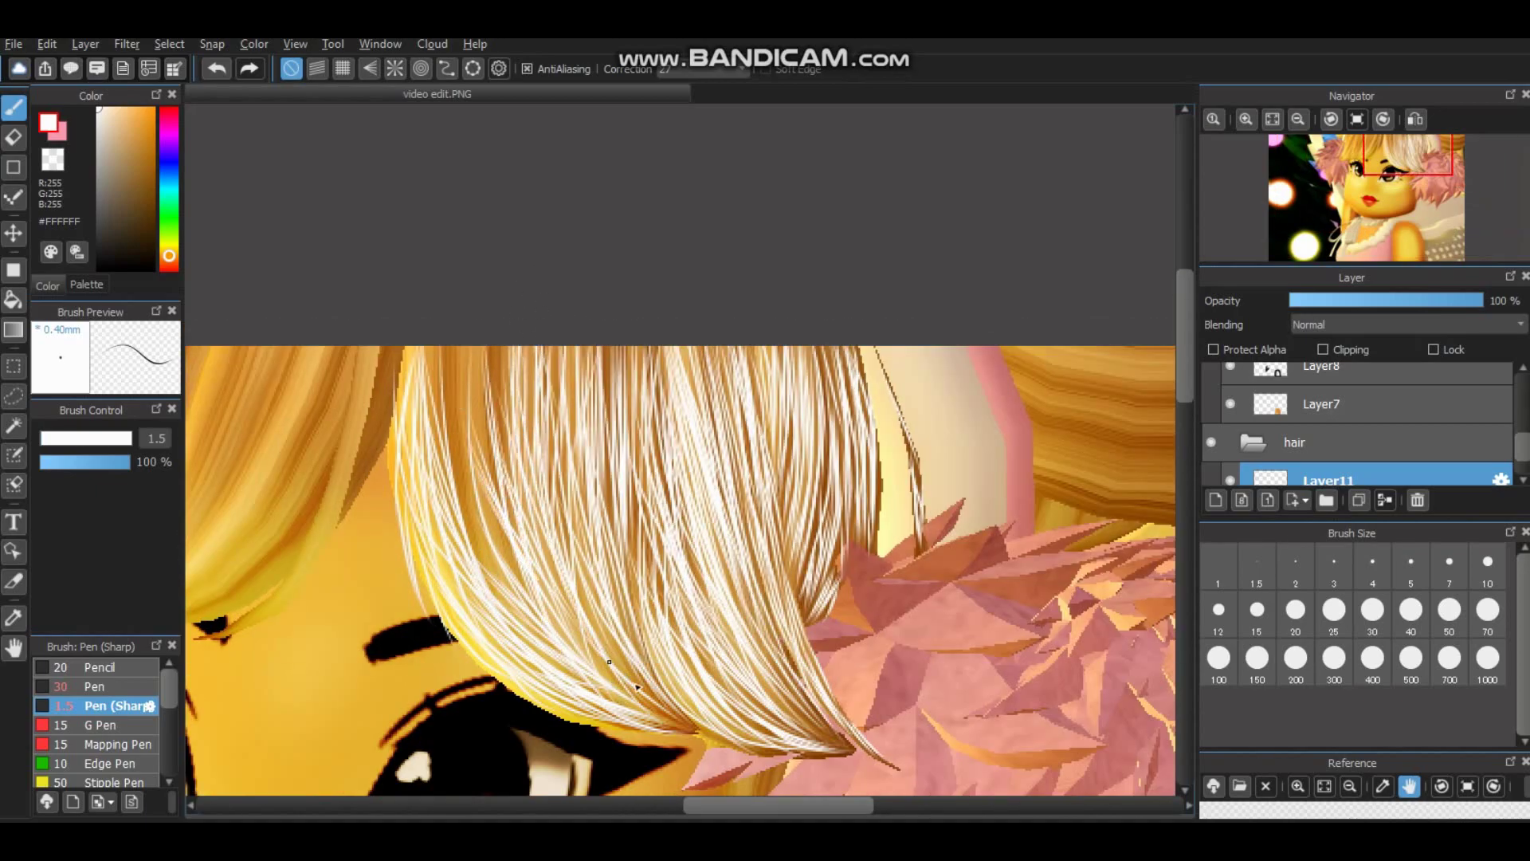
left_click_drag(532, 602, 480, 348)
left_click_drag(494, 545, 466, 346)
left_click_drag(482, 578, 434, 347)
left_click_drag(542, 629, 442, 394)
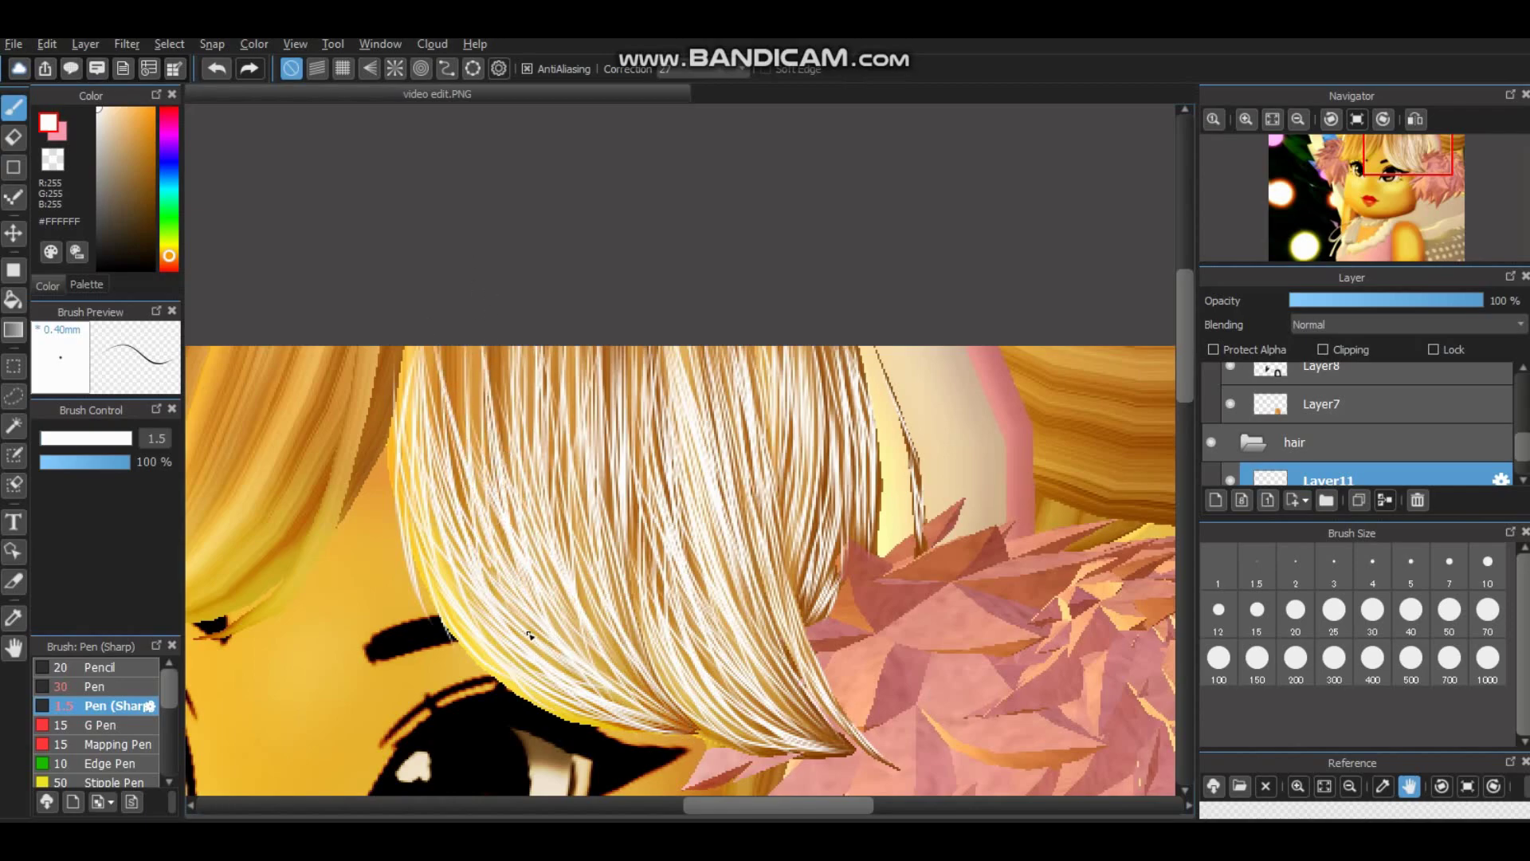
Fill the remaining gaps along the curved fringe's upper end with short white strands reaching the picture's edge.
scroll(528, 635, "up", 3)
left_click_drag(550, 677, 442, 311)
left_click_drag(545, 571, 478, 310)
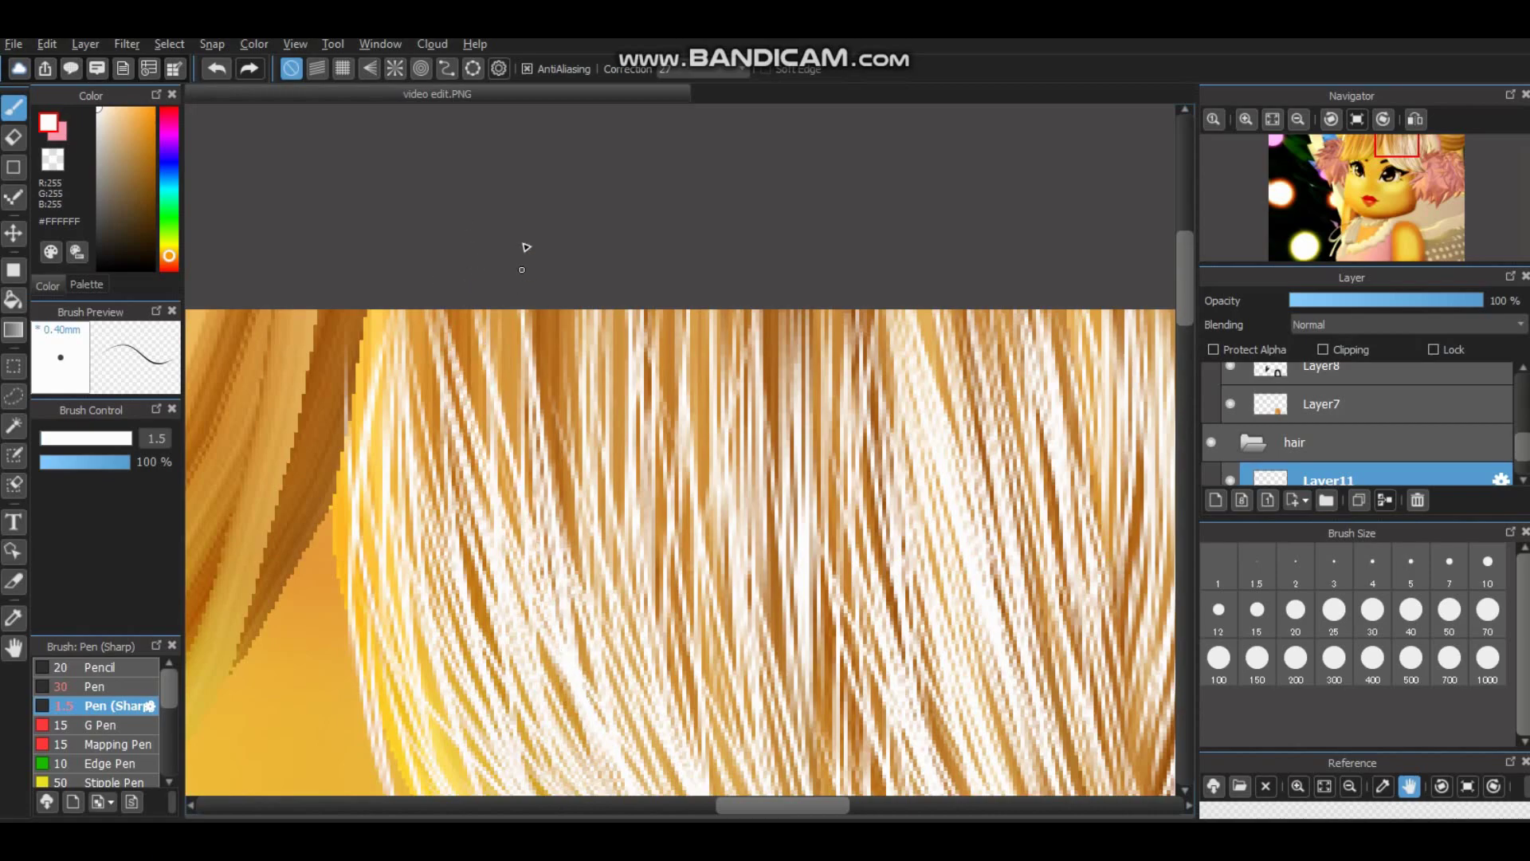
left_click_drag(518, 542, 534, 315)
left_click_drag(556, 617, 574, 313)
left_click_drag(547, 579, 533, 311)
left_click_drag(539, 550, 546, 331)
left_click_drag(492, 478, 505, 307)
mouse_move(510, 526)
left_mouse_down()
mouse_move(518, 314)
mouse_move(450, 311)
left_mouse_up()
left_click_drag(503, 430, 456, 313)
left_click_drag(477, 469, 447, 344)
left_click_drag(470, 600, 452, 428)
Try Overlay blending at 64% opacity on the white hair-strand layer, and return it to Normal blending.
scroll(438, 284, "down", 3)
left_click(1348, 327)
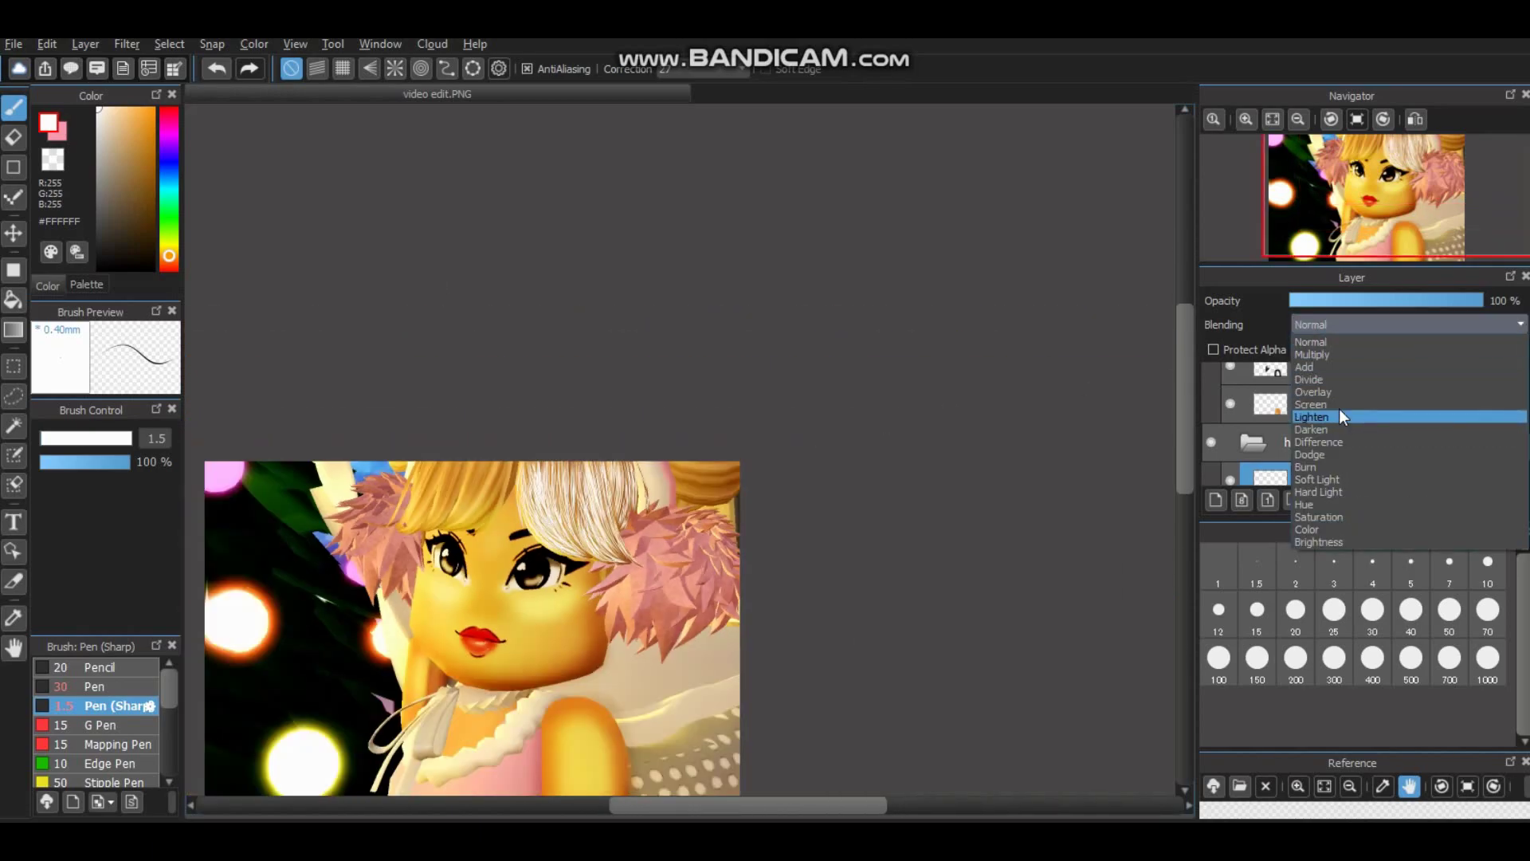
left_click(1339, 410)
left_click(1335, 324)
left_click(1337, 391)
scroll(1243, 462, "down", 1)
scroll(1231, 471, "up", 1)
left_click(1412, 299)
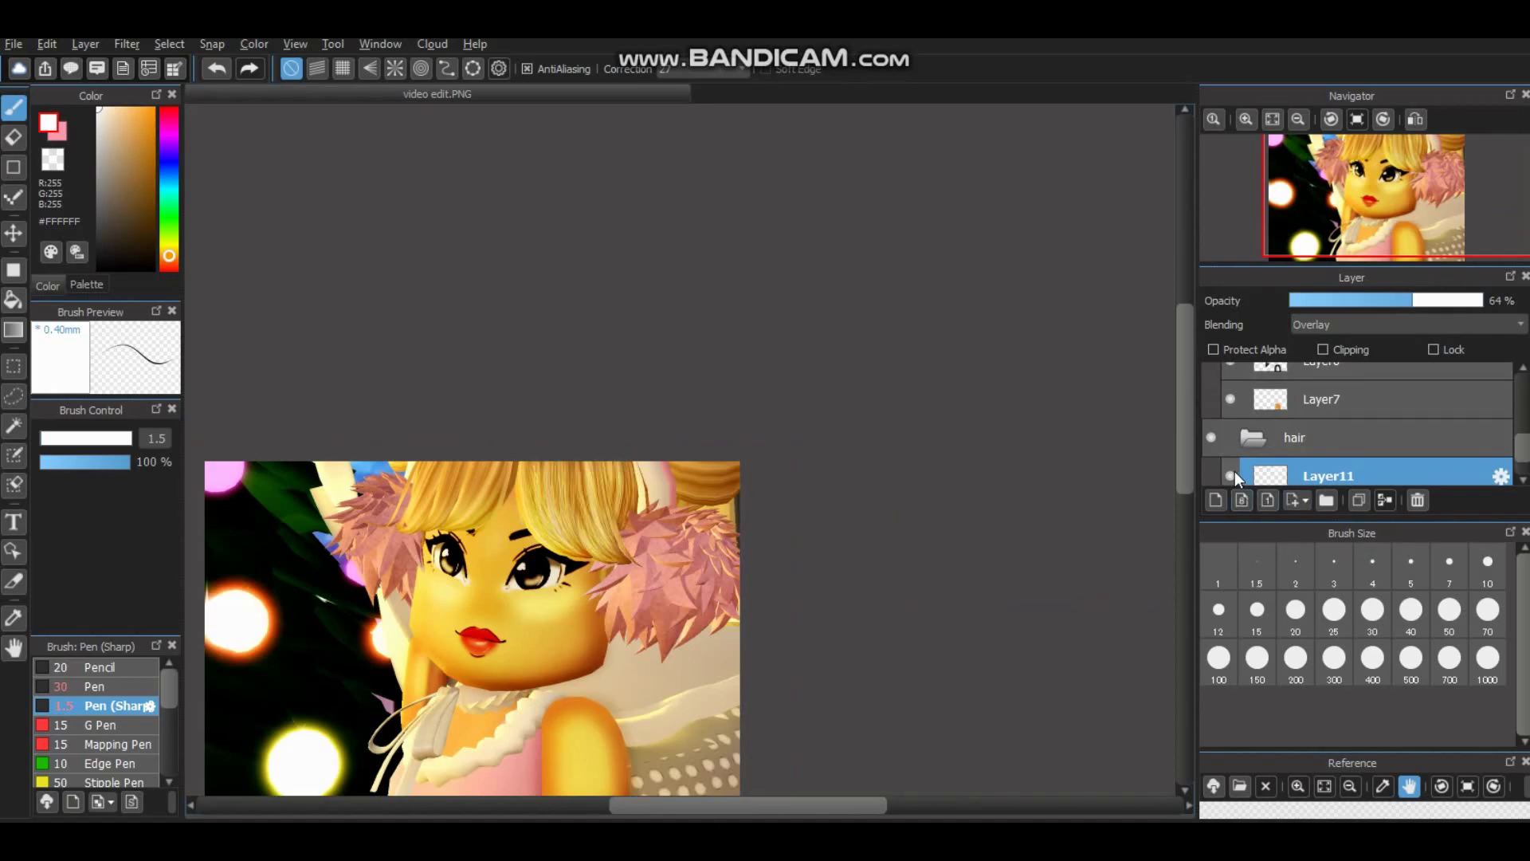
left_click(1469, 300)
left_click(1469, 322)
left_click(1355, 339)
Duplicate the white strand layer and transform the copy, mirrored and slightly rotated, to fit the opposite fringe section.
scroll(761, 618, "up", 3)
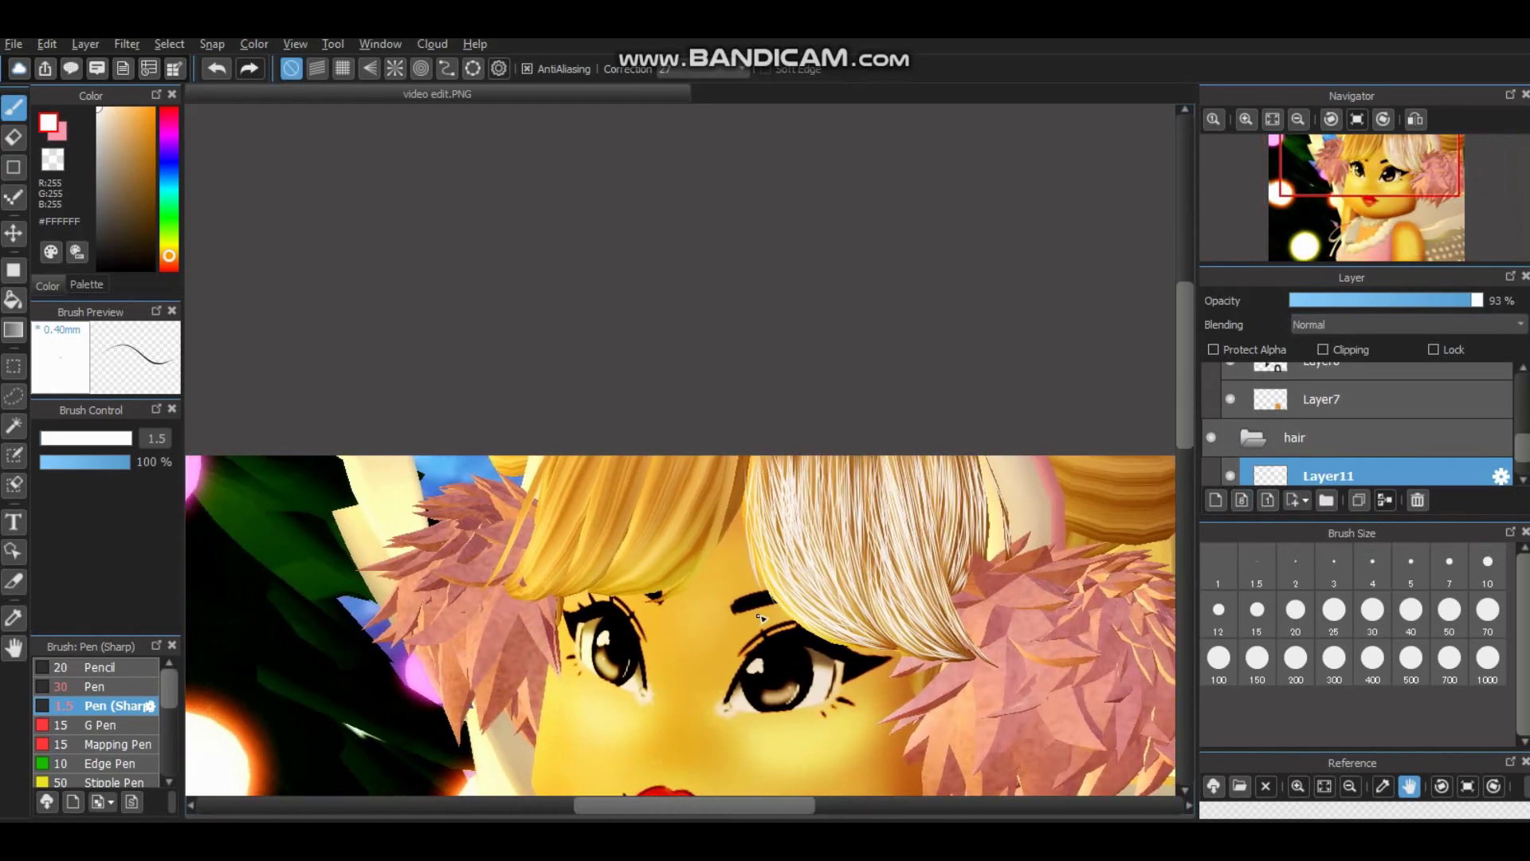
key("ctrl+c")
key("ctrl+v")
left_click(212, 44)
key("ctrl+t")
left_click_drag(755, 481, 483, 427)
left_click_drag(693, 334, 686, 409)
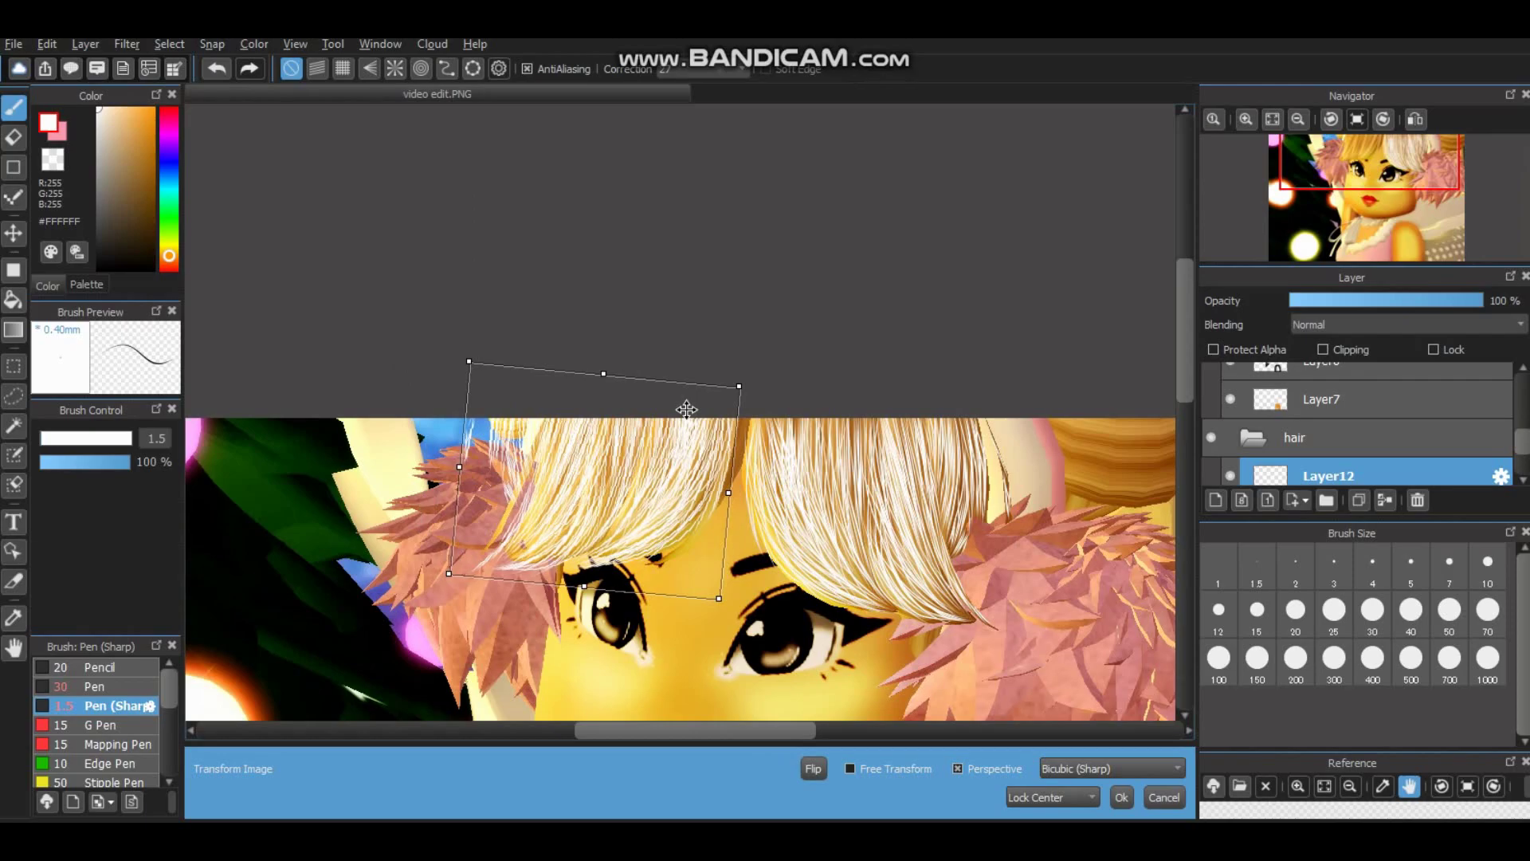
left_click(1121, 797)
Dim the copied strand layer to 36% opacity and erase the strands spilling beyond the fringe, using eraser sizes 70 and 15.
scroll(717, 510, "up", 2)
left_click(1359, 300)
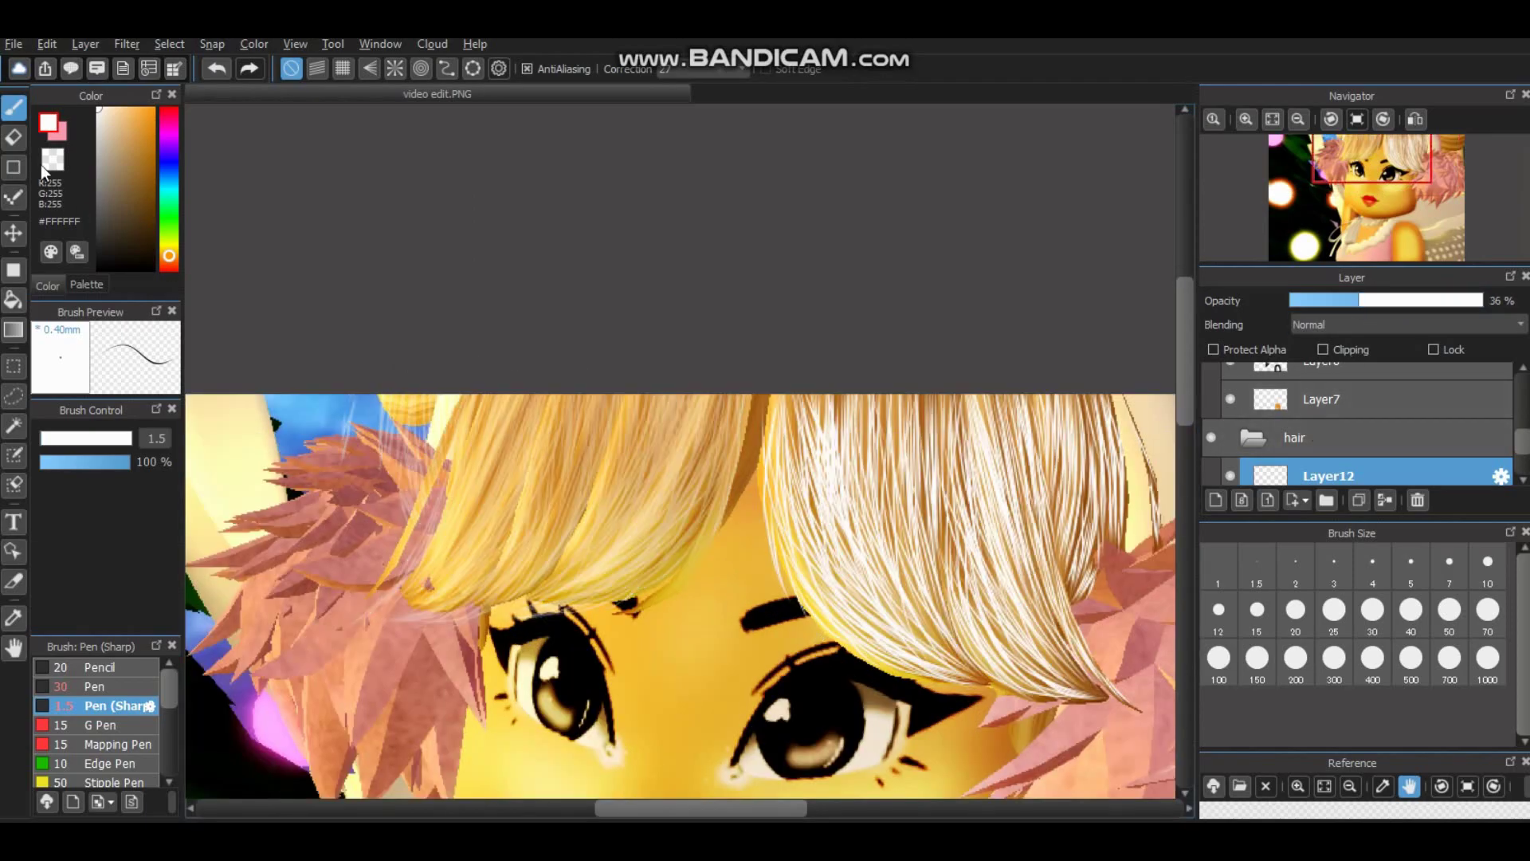
left_click(13, 137)
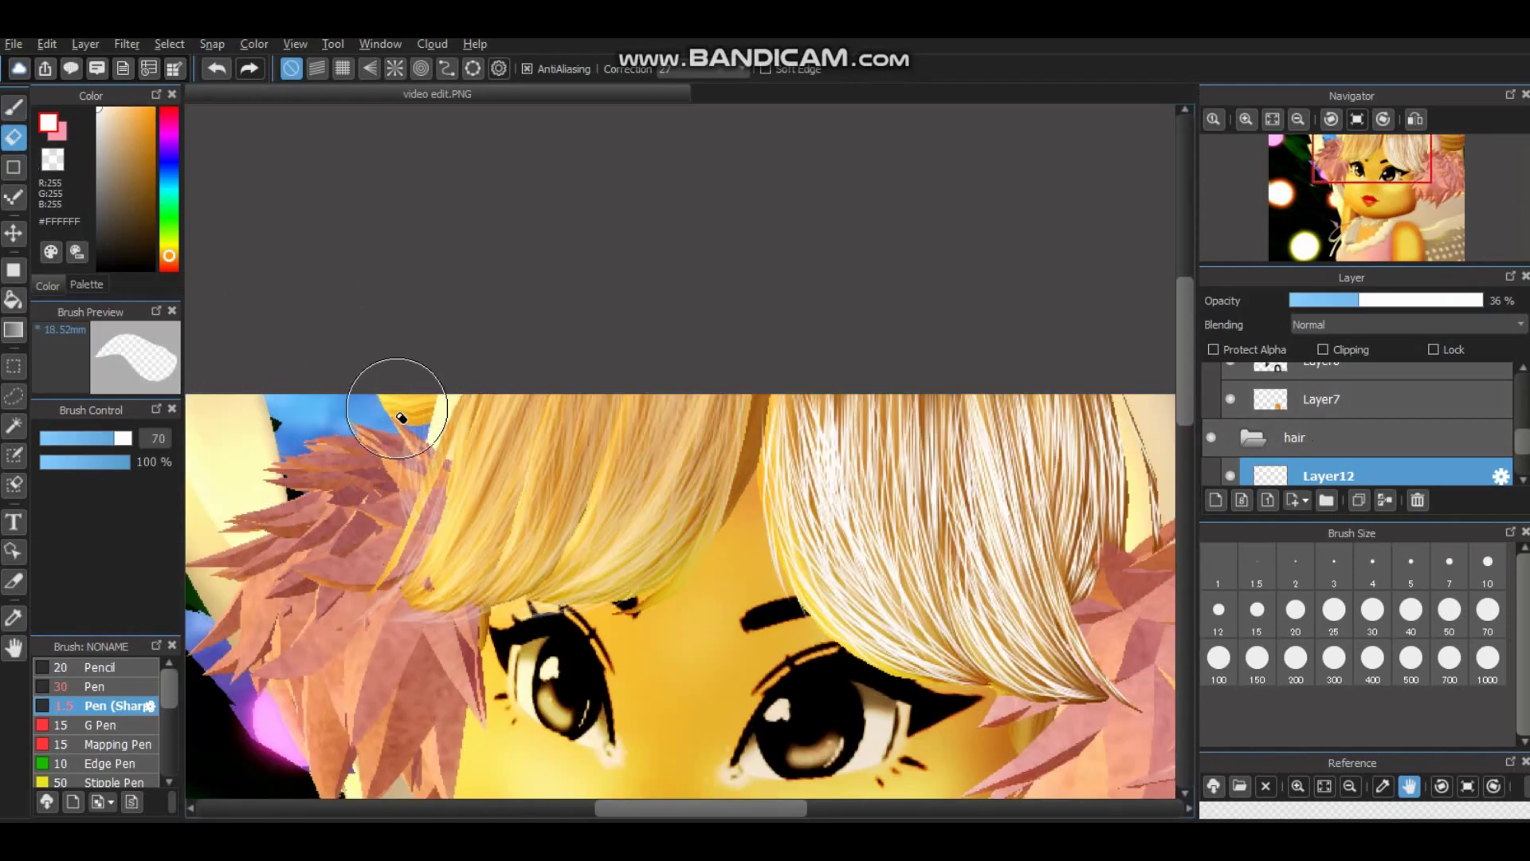
mouse_move(415, 637)
left_mouse_down()
mouse_move(470, 654)
mouse_move(451, 669)
left_mouse_up()
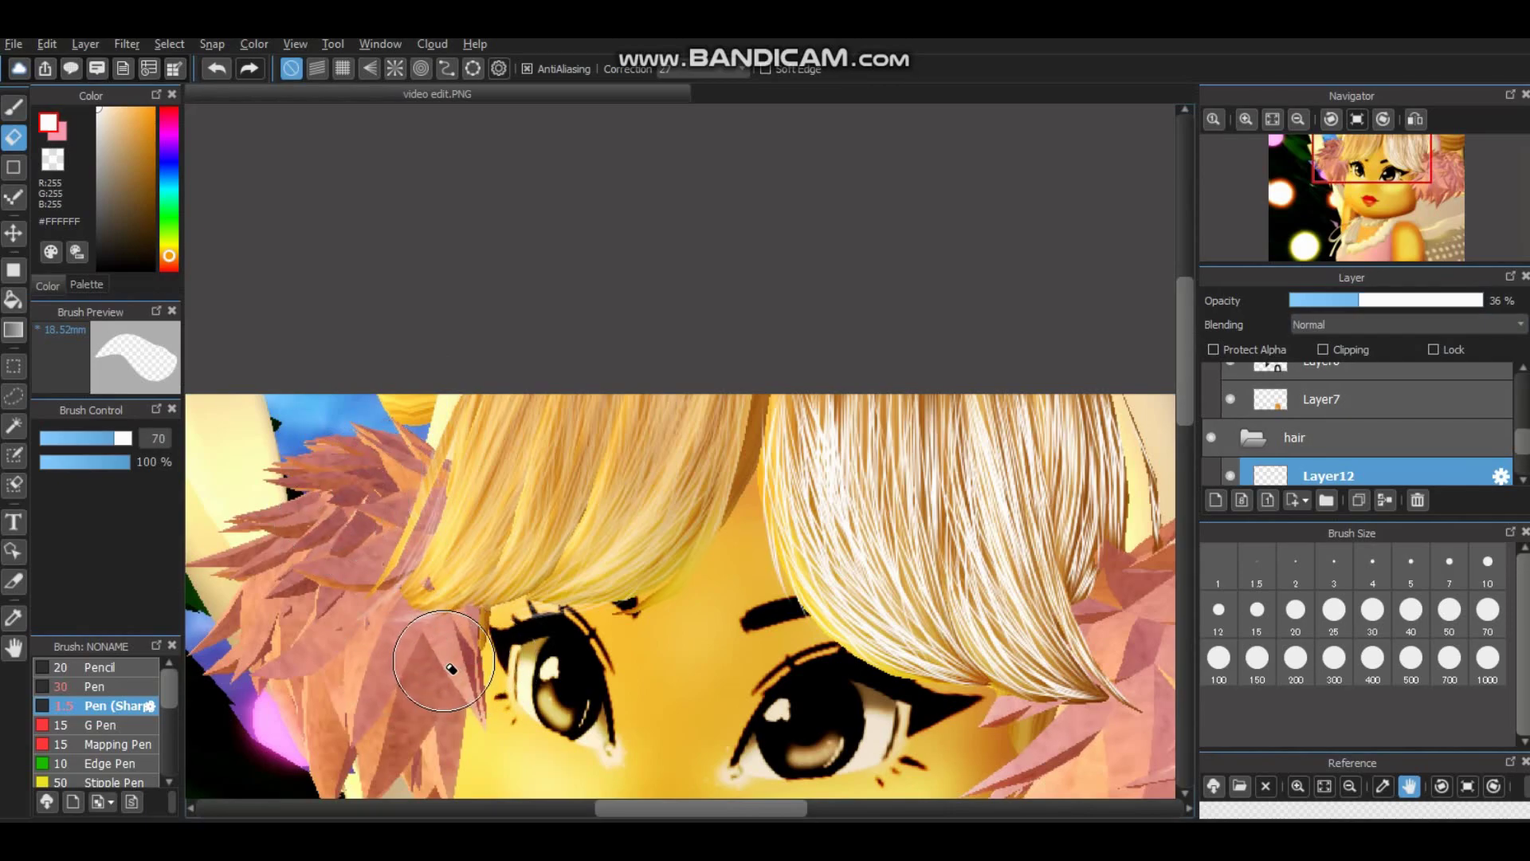
key("bracketleft")
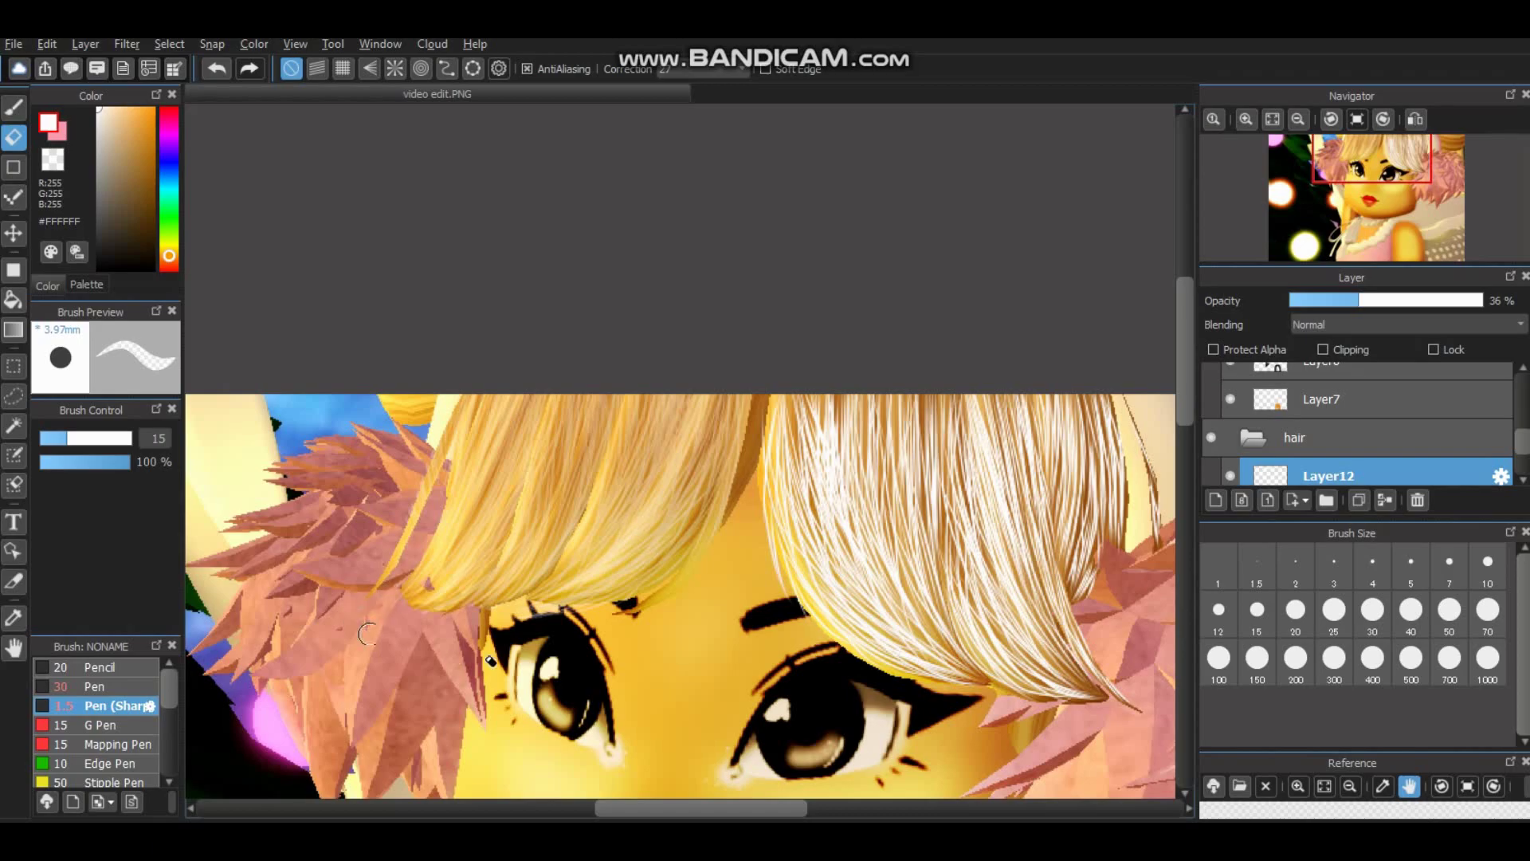
scroll(375, 590, "up", 5)
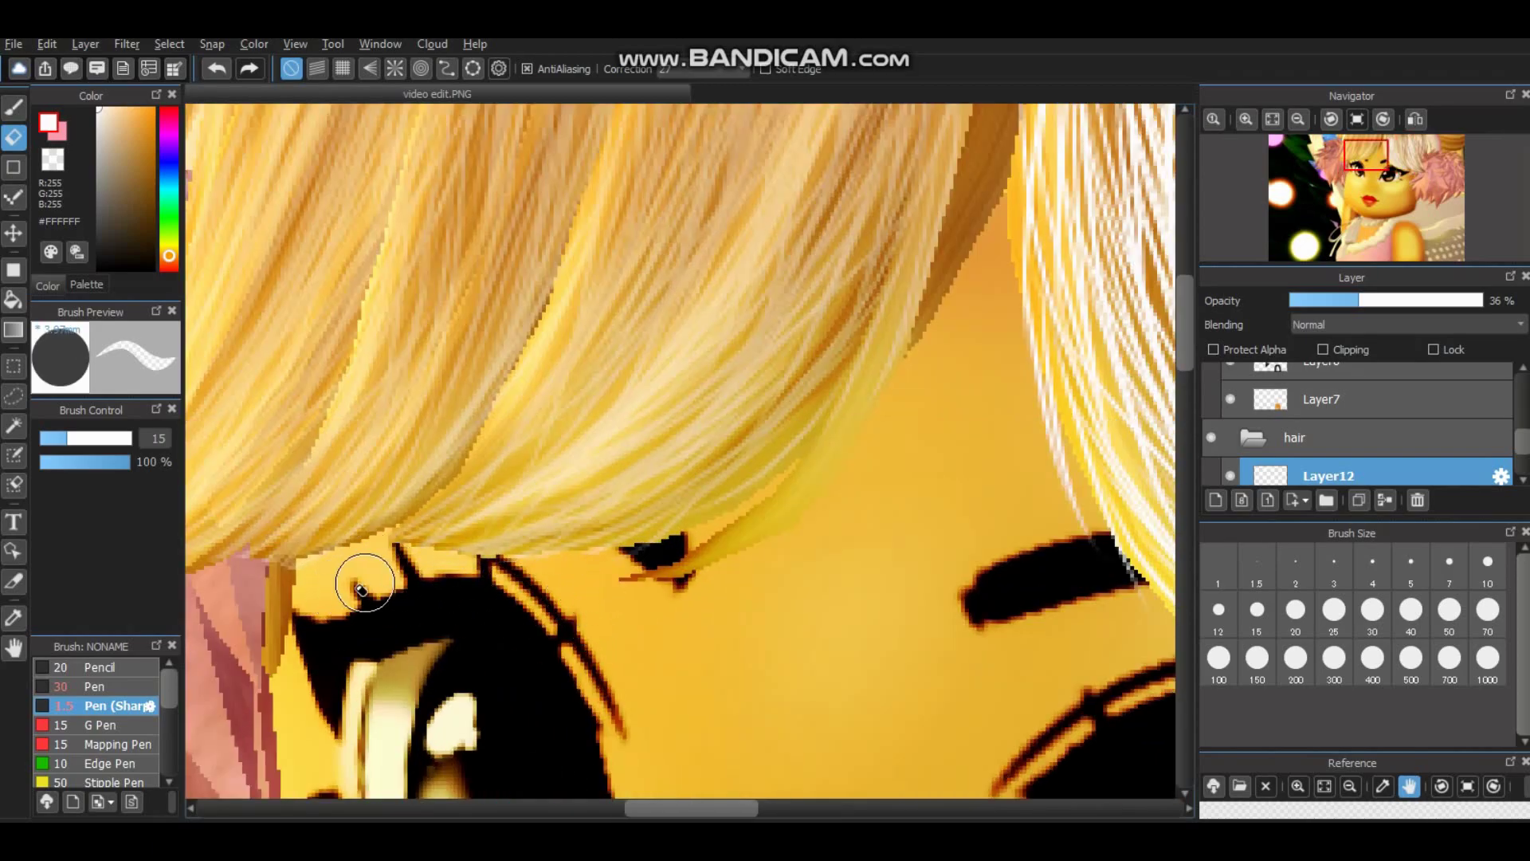
scroll(461, 574, "down", 5)
Draw extra 1.5-size white strands on the loose lock over the smaller earmuff and along the copied fringe's bare edges.
key("b")
scroll(420, 278, "up", 4)
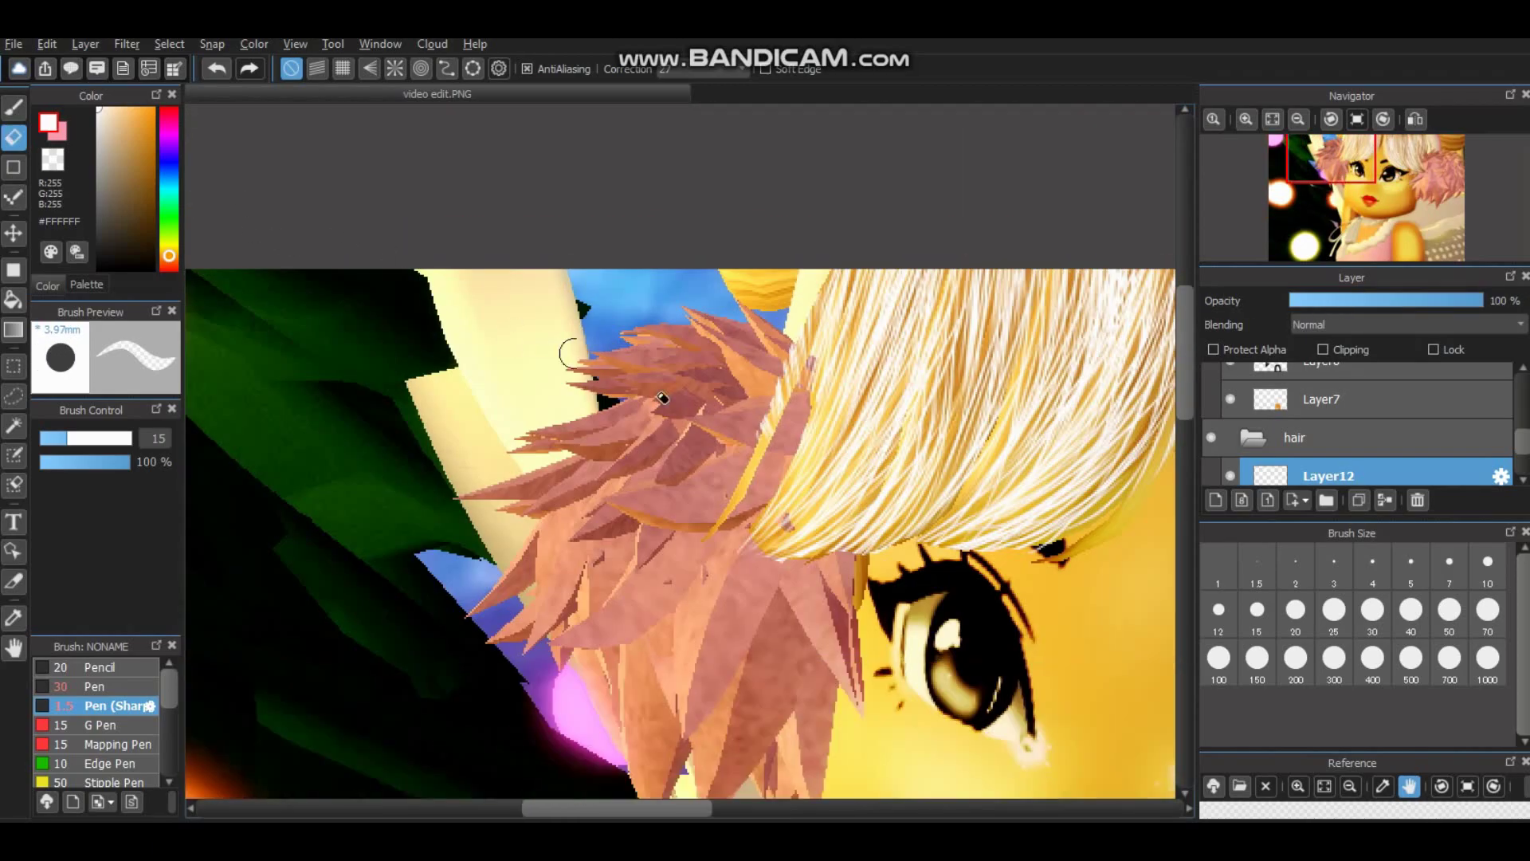
scroll(916, 245, "up", 2)
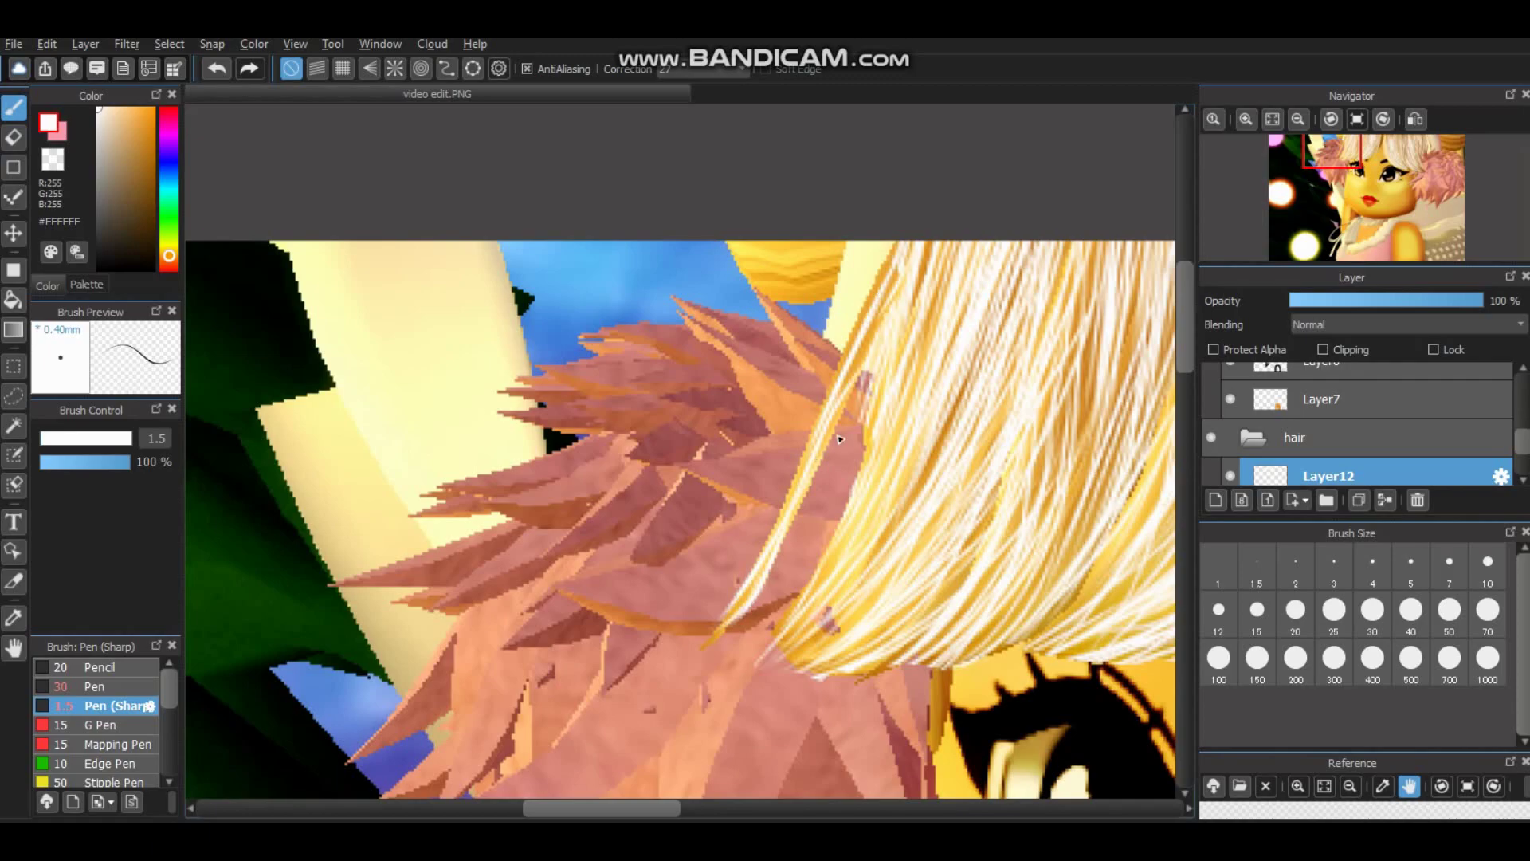
scroll(845, 386, "down", 3)
scroll(601, 647, "up", 5)
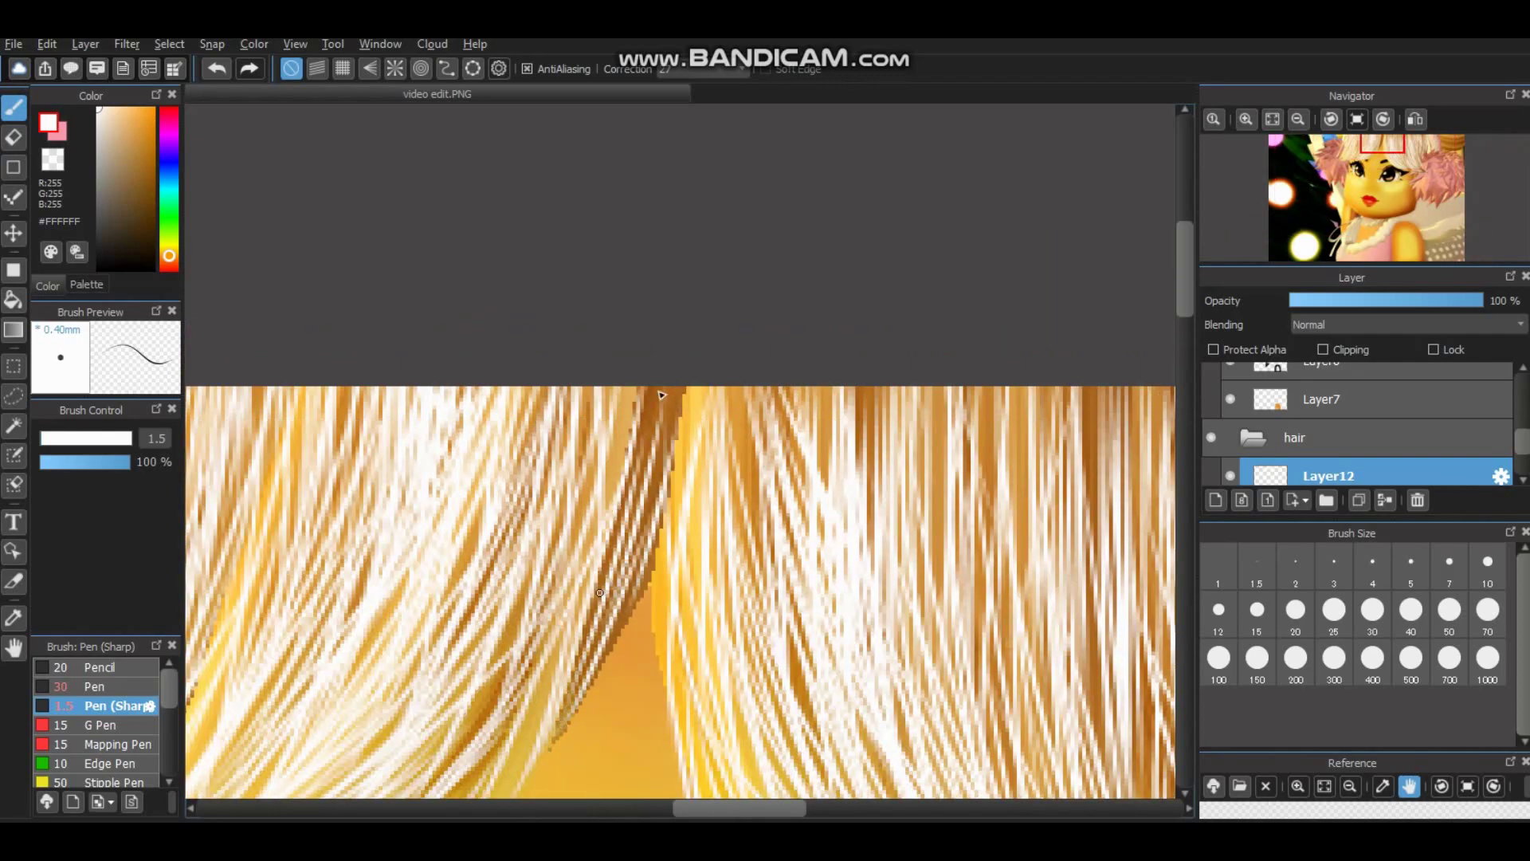
scroll(637, 481, "down", 3)
scroll(553, 484, "up", 3)
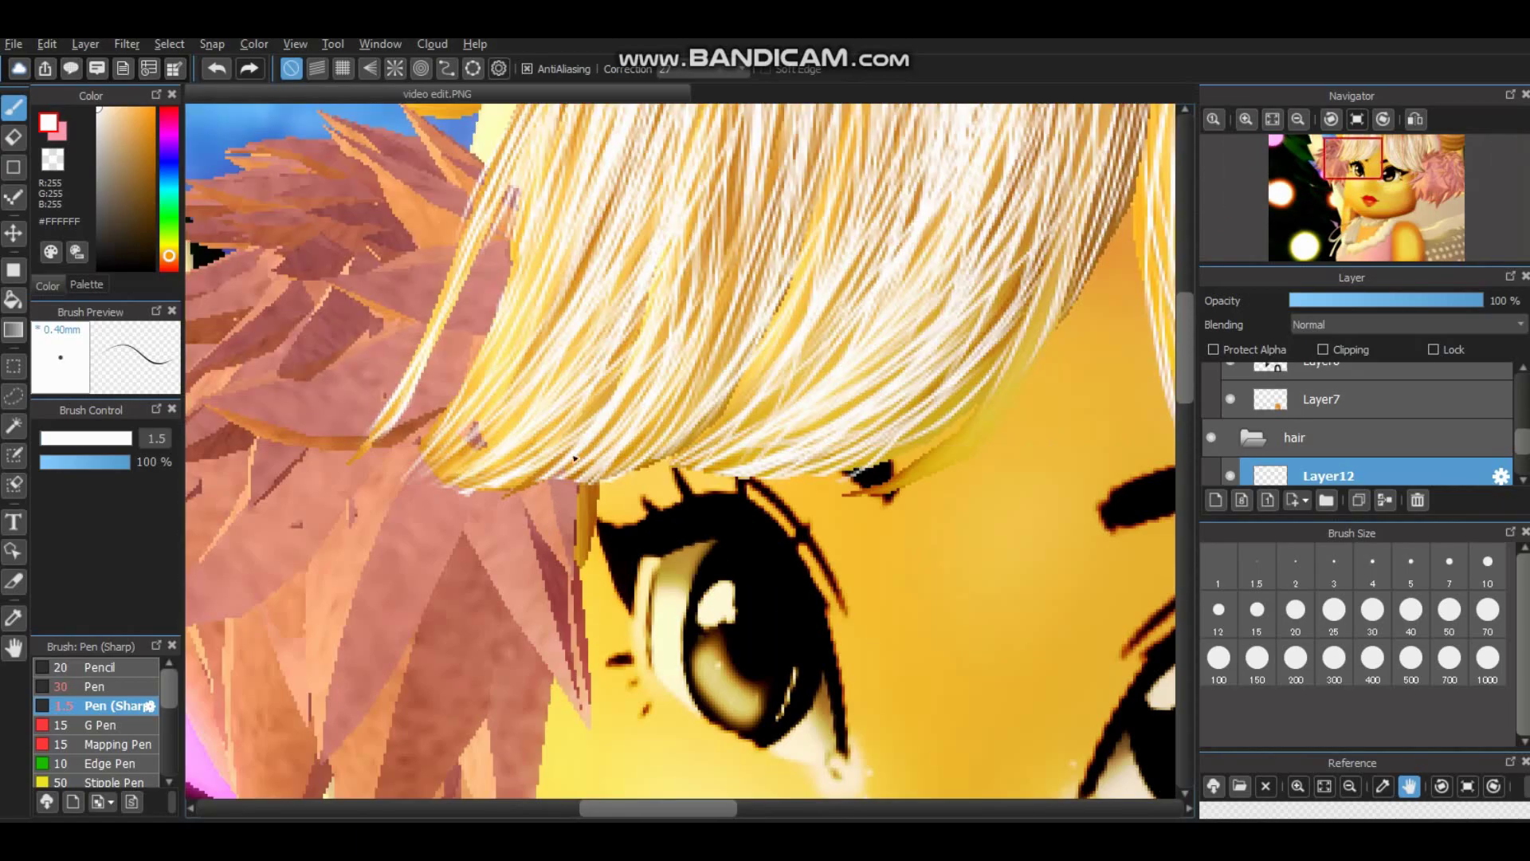
scroll(765, 495, "down", 3)
Try Add blending at 27% opacity on the topmost hair-strand layer, and return its opacity to 100%.
left_click(1361, 392)
left_click(1409, 326)
left_click(1409, 342)
left_click(1380, 323)
left_click(1356, 370)
left_click_drag(1355, 303, 1346, 299)
scroll(1393, 385, "down", 2)
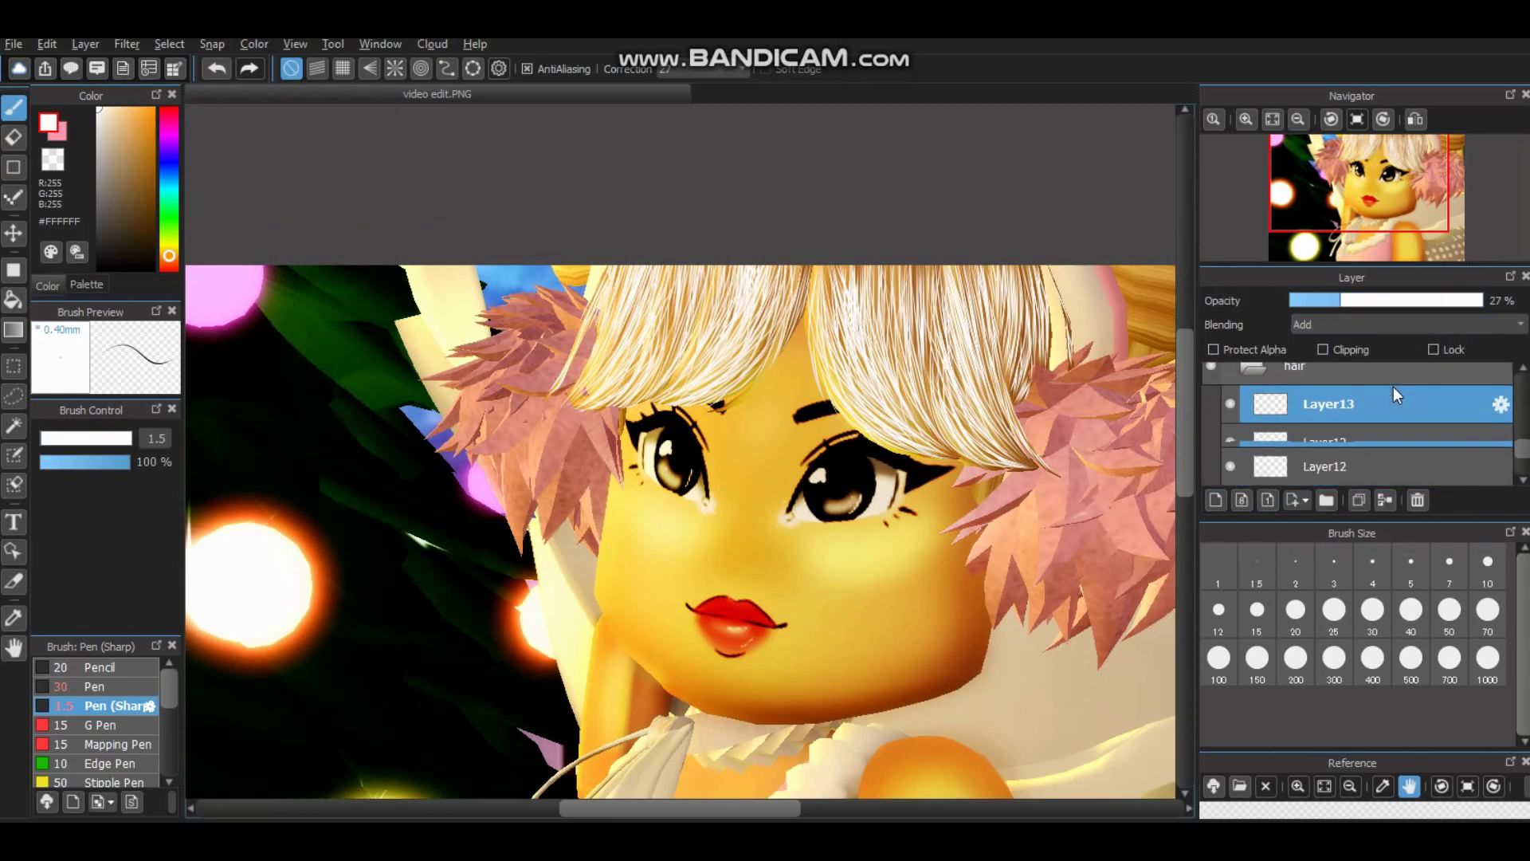
left_click(1422, 300)
left_click(1481, 300)
scroll(1389, 420, "up", 1)
left_click(215, 69)
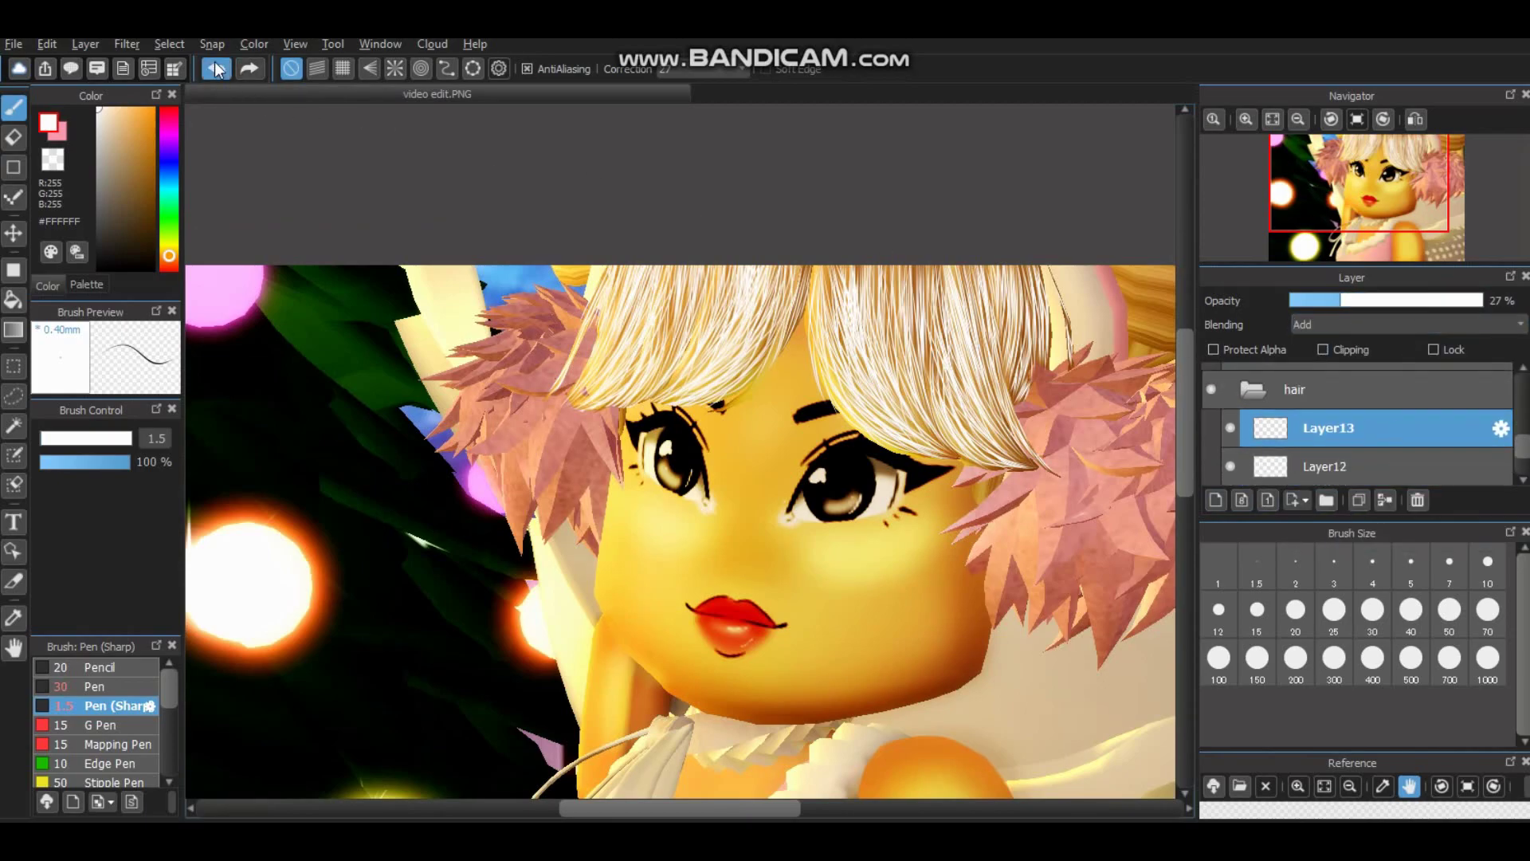
Merge the hair-strand layers into Layer11 and give it Add blending at 35% opacity.
key("e")
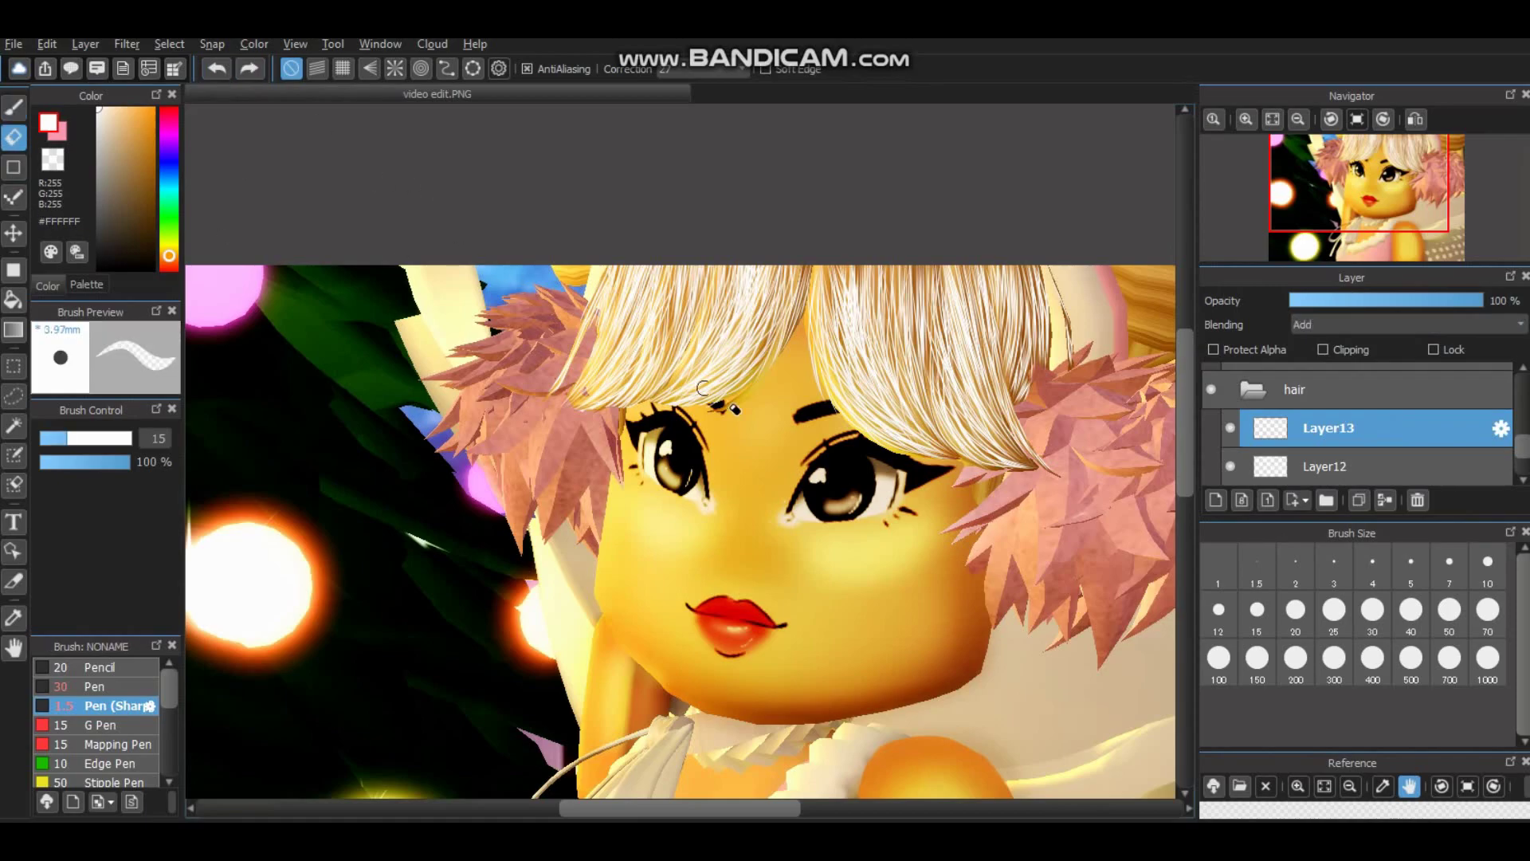
scroll(1127, 391, "up", 2)
scroll(1322, 442, "down", 1)
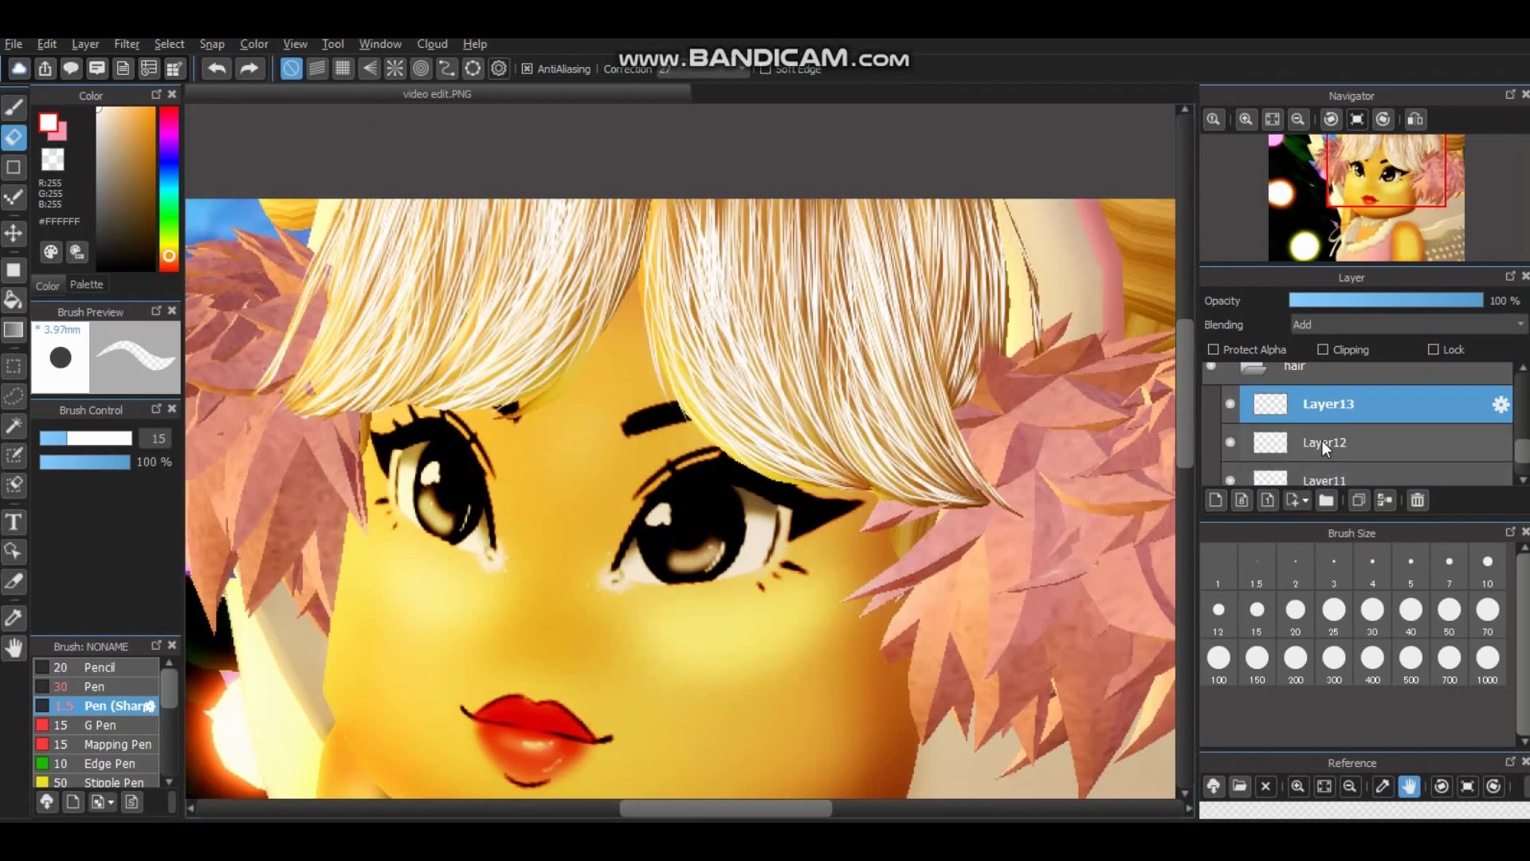
left_click(1381, 503)
left_click(1379, 324)
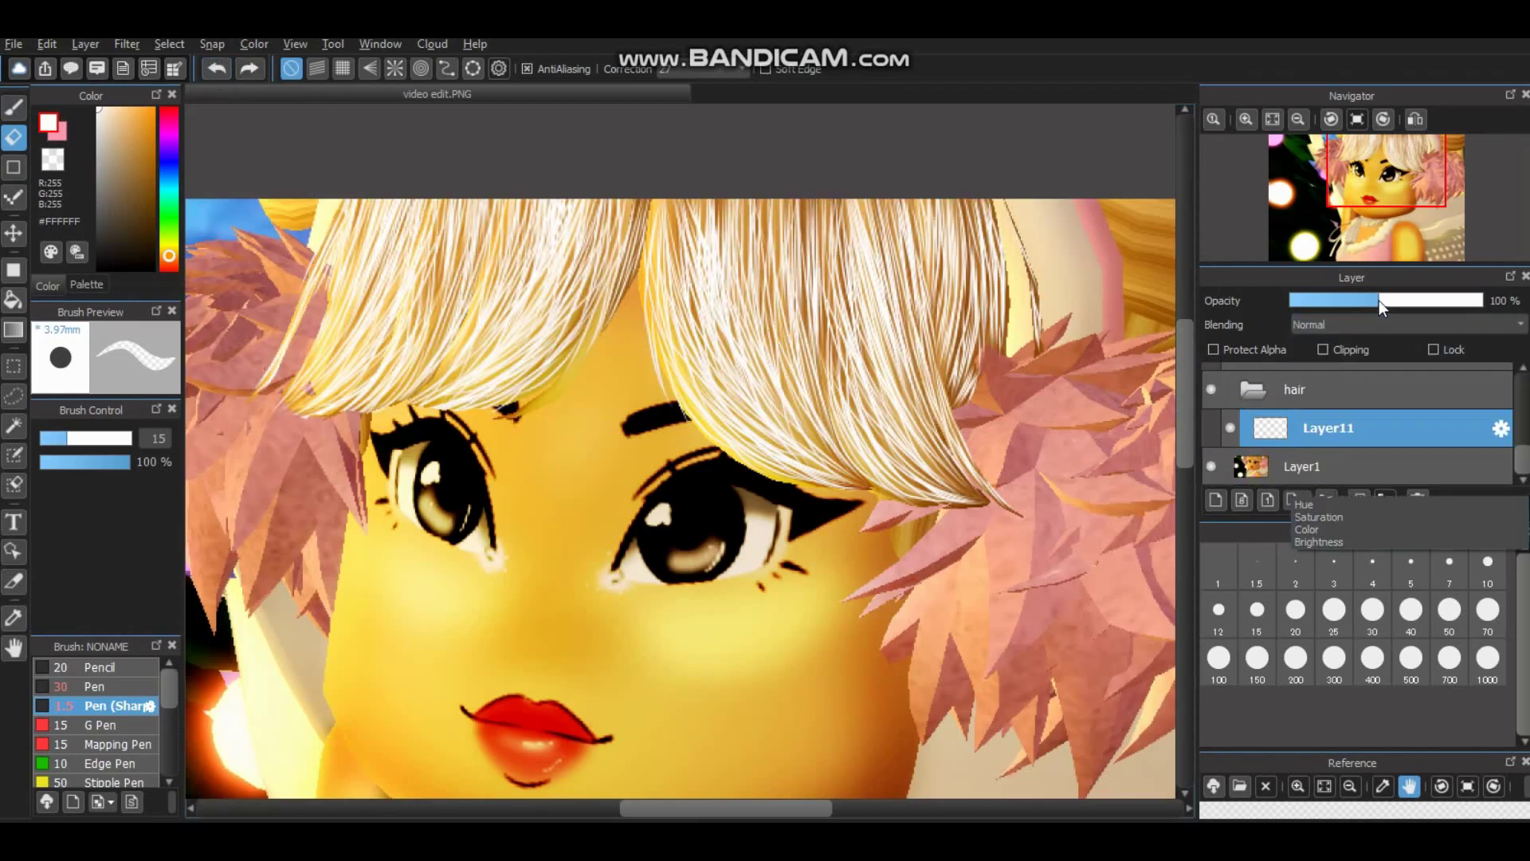
left_click(1379, 299)
left_click(1379, 323)
left_click(1347, 365)
left_click(1357, 301)
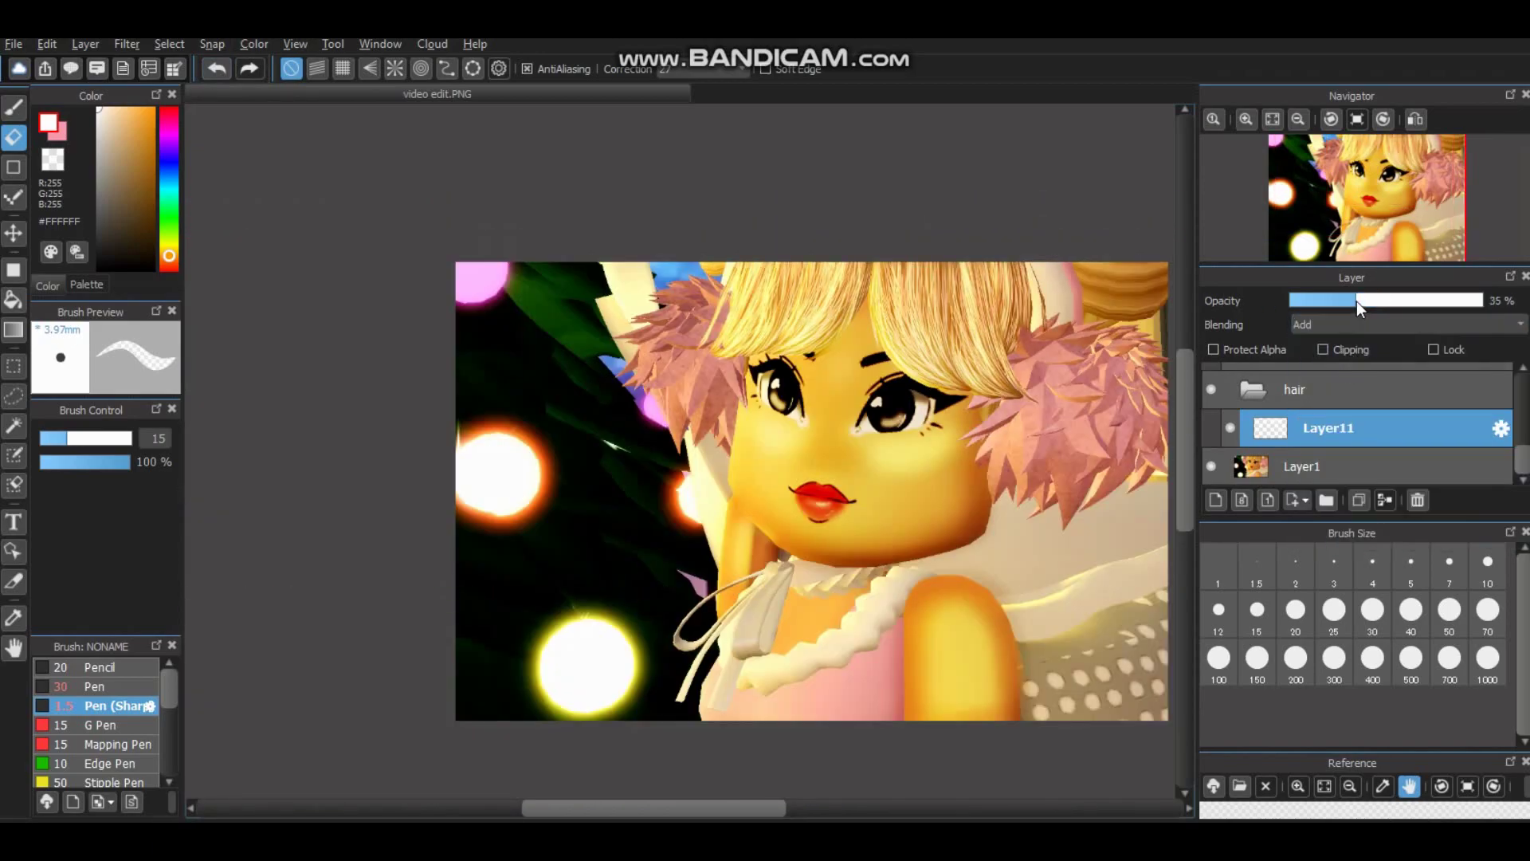
Compare Overlay blending on the merged hair-strand layer, and settle on Add blending at 27% opacity.
left_click(1361, 325)
left_click(1355, 404)
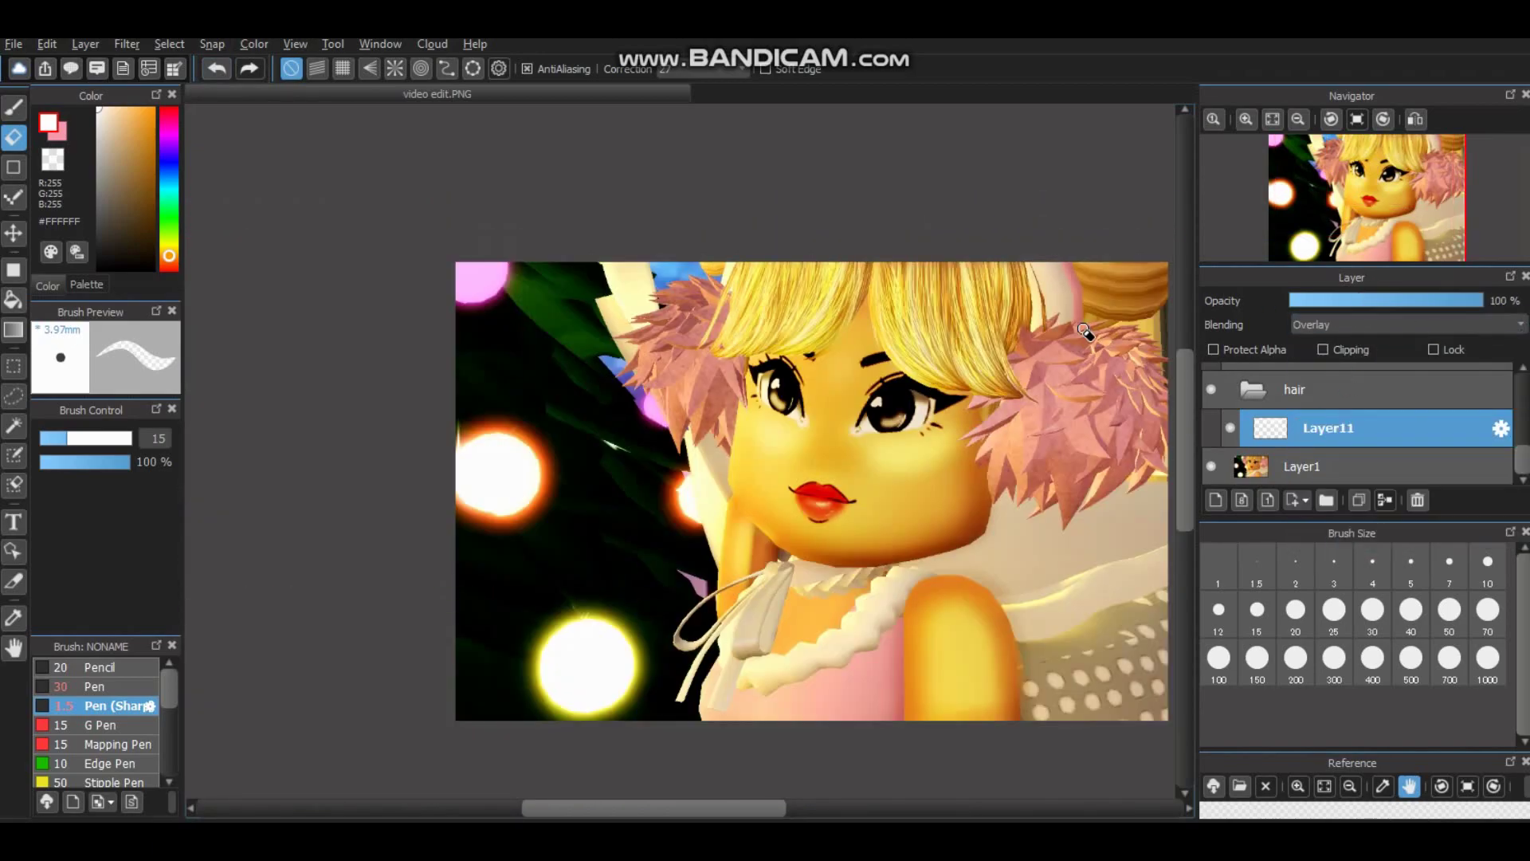
left_click(1388, 323)
left_click(1332, 350)
scroll(908, 305, "up", 2)
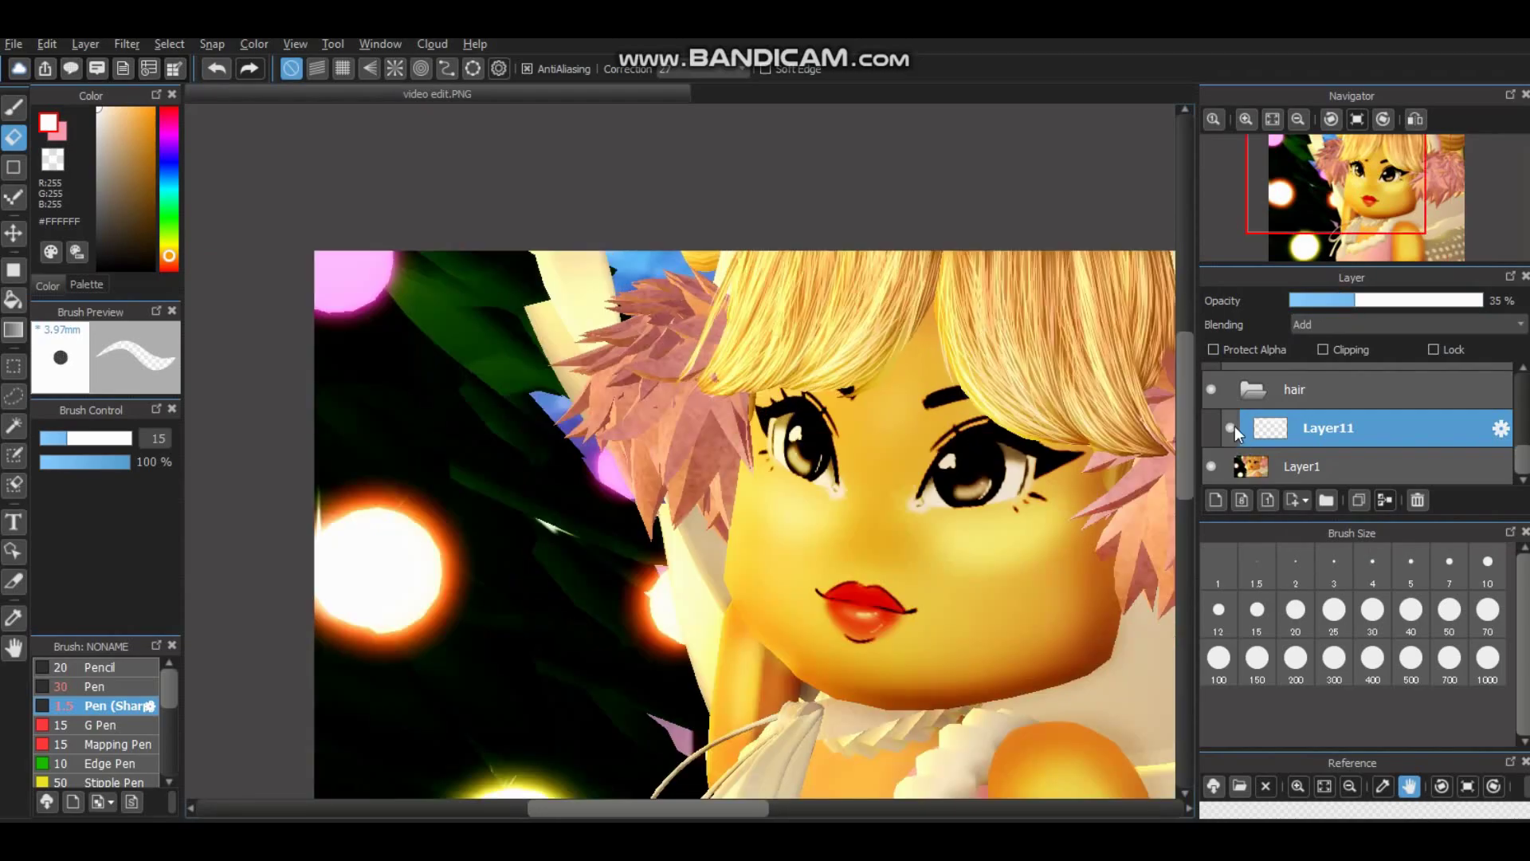
left_click(1342, 301)
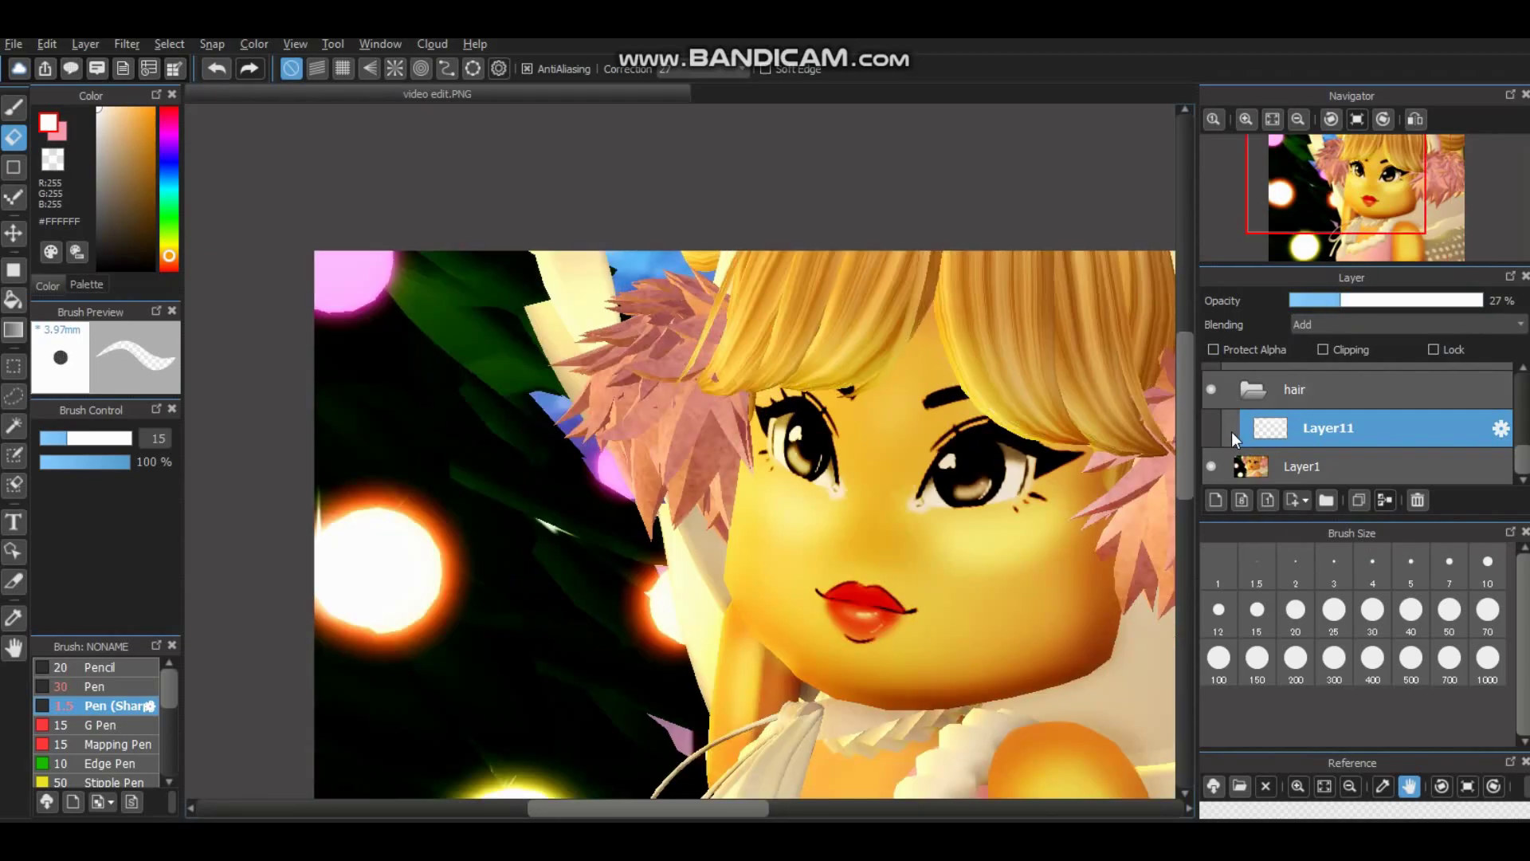
scroll(796, 518, "down", 1)
scroll(797, 518, "down", 1)
scroll(765, 743, "up", 1)
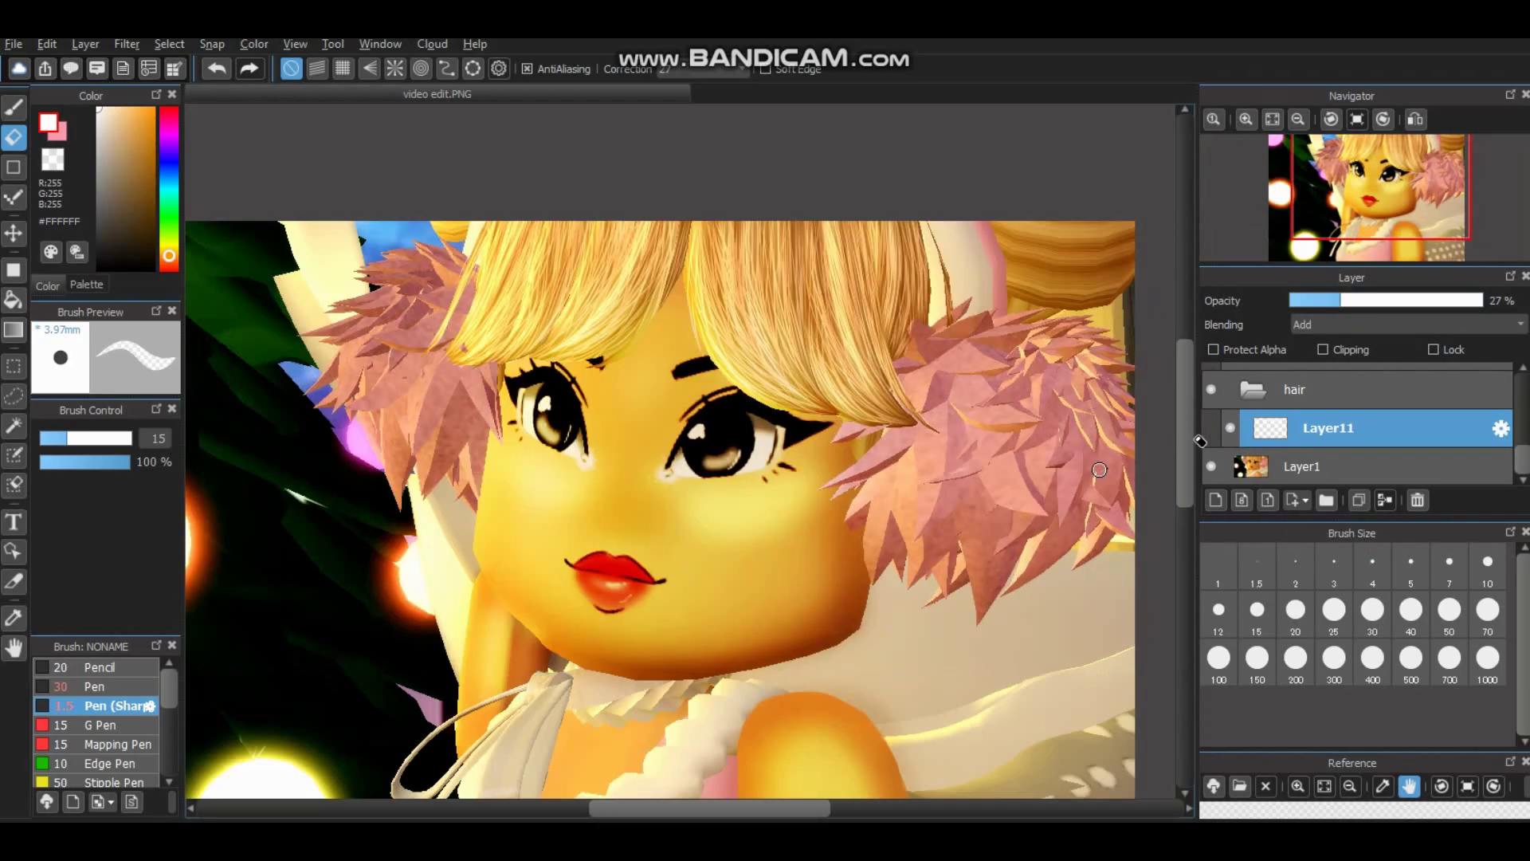
Create a layer folder named earmuffs directly above the base picture layer.
left_click(1341, 474)
left_click(1502, 466)
type("earmuffs")
key("Return")
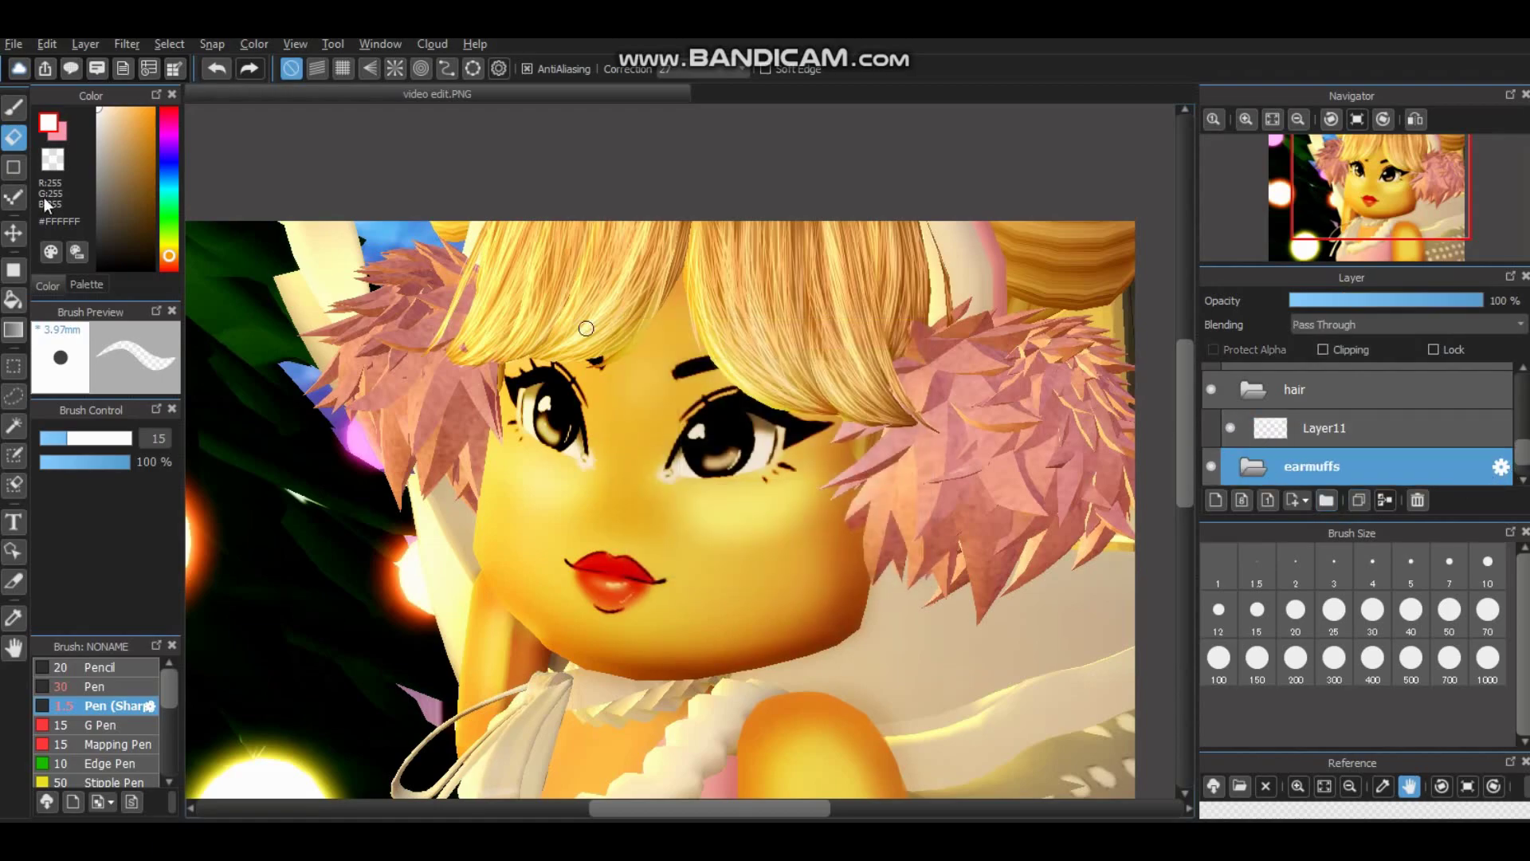
Airbrush black shading at size 100 around the larger earmuff on a new layer in the earmuffs folder, with Soft Light blending.
scroll(118, 701, "down", 2)
left_click(117, 675)
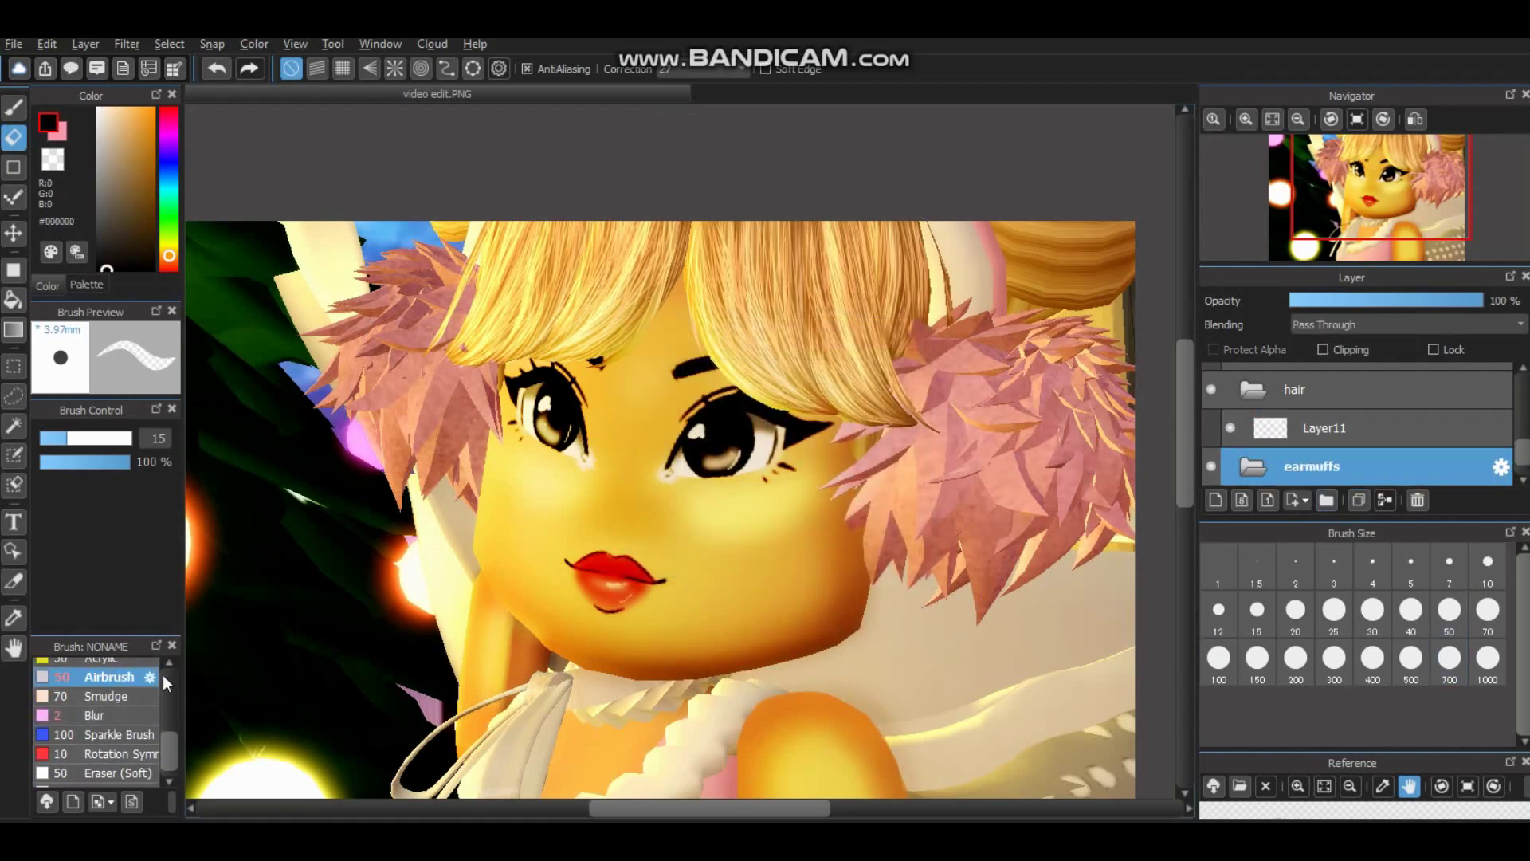
left_click(1215, 500)
left_click(1218, 658)
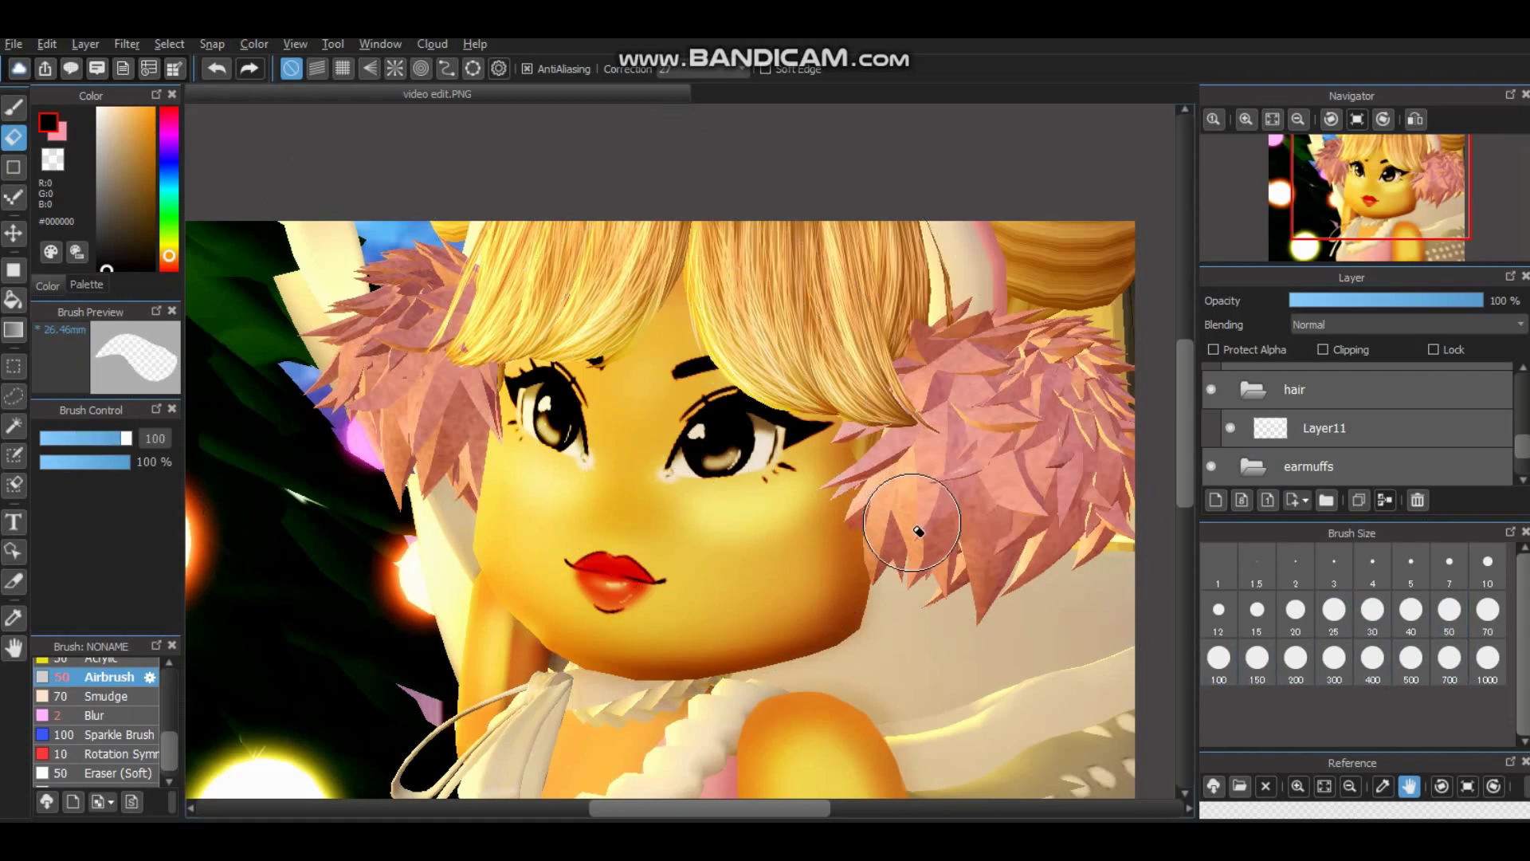
left_click(12, 115)
mouse_move(1060, 319)
left_mouse_down()
mouse_move(1099, 446)
mouse_move(1084, 375)
left_mouse_up()
left_click_drag(811, 807, 826, 798)
mouse_move(948, 343)
left_mouse_down()
mouse_move(1051, 485)
mouse_move(953, 553)
mouse_move(837, 557)
mouse_move(768, 519)
mouse_move(772, 461)
mouse_move(741, 471)
left_mouse_up()
left_click(1341, 322)
left_click(1346, 480)
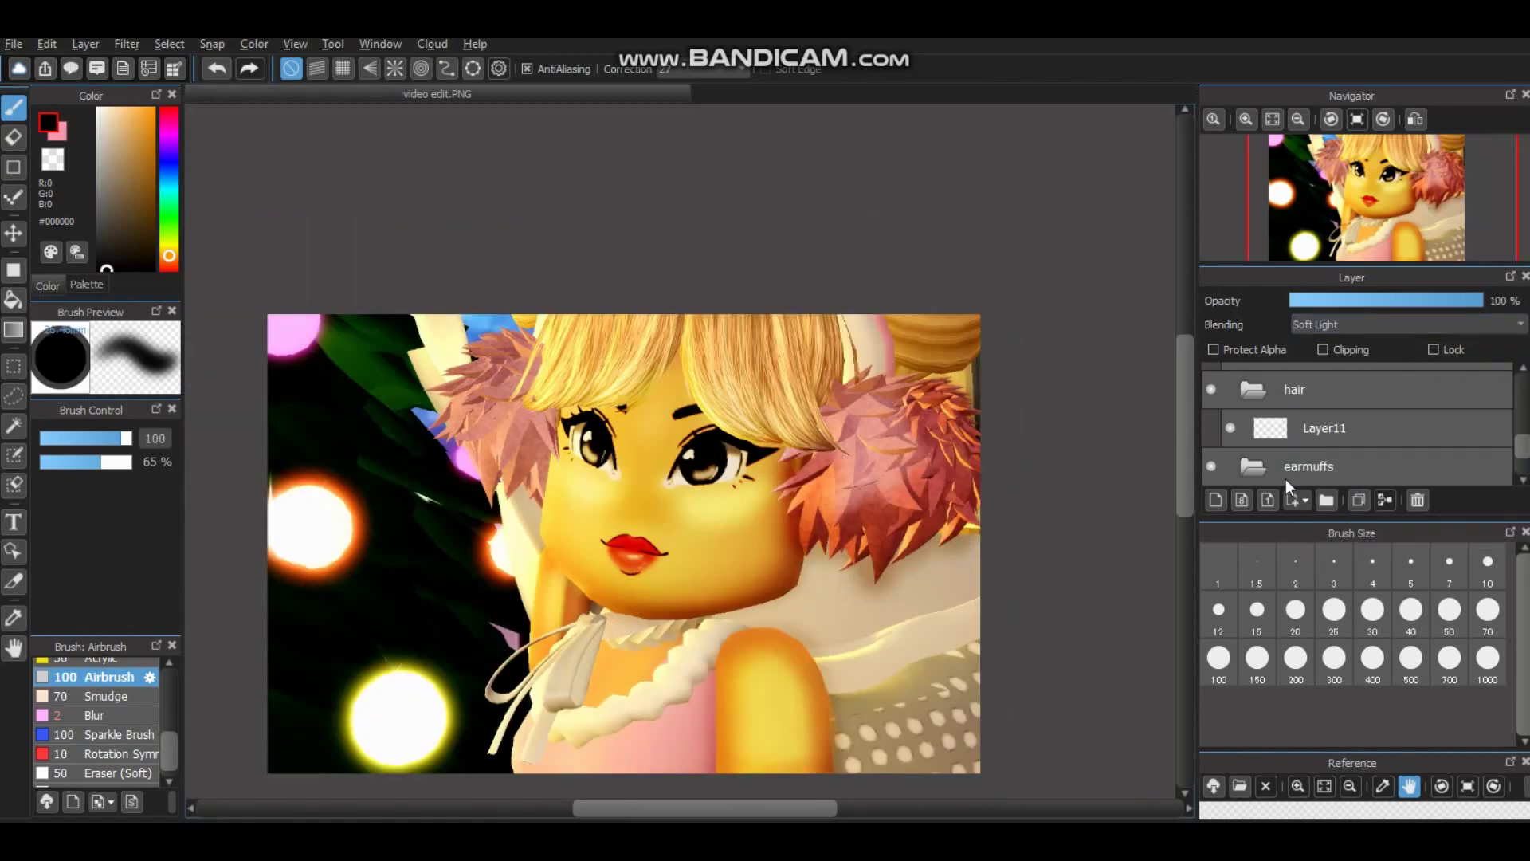
Soften the larger earmuff's black shading with the Blur brush at size 200.
left_click(106, 715)
left_click(1296, 658)
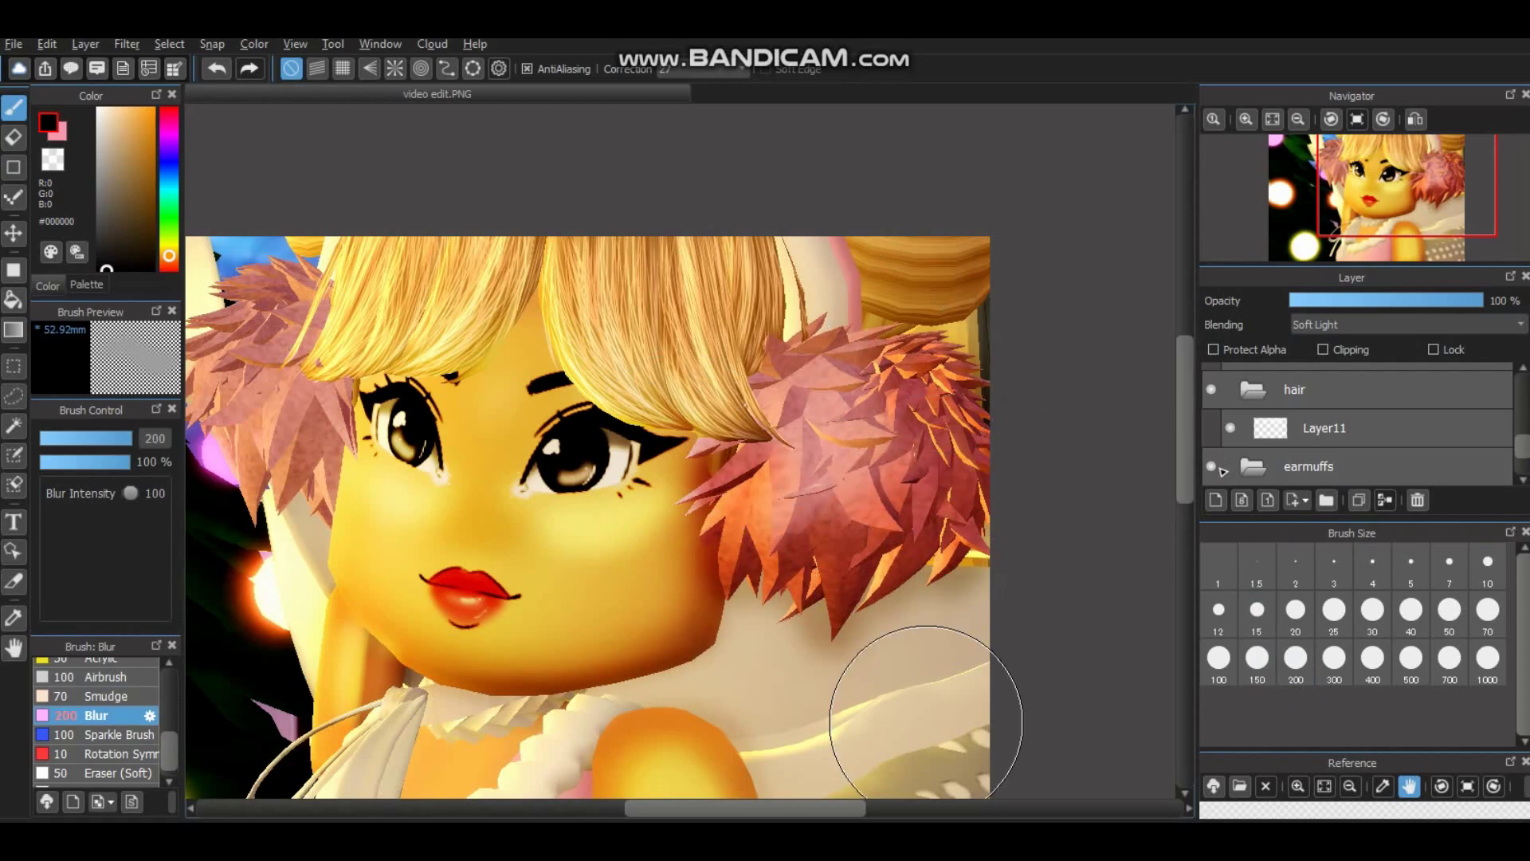
key("ctrl+z")
Airbrush a white highlight at size 150 on the larger earmuff on a new layer, blur it, and use Overlay blending at 45% opacity.
left_click(94, 677)
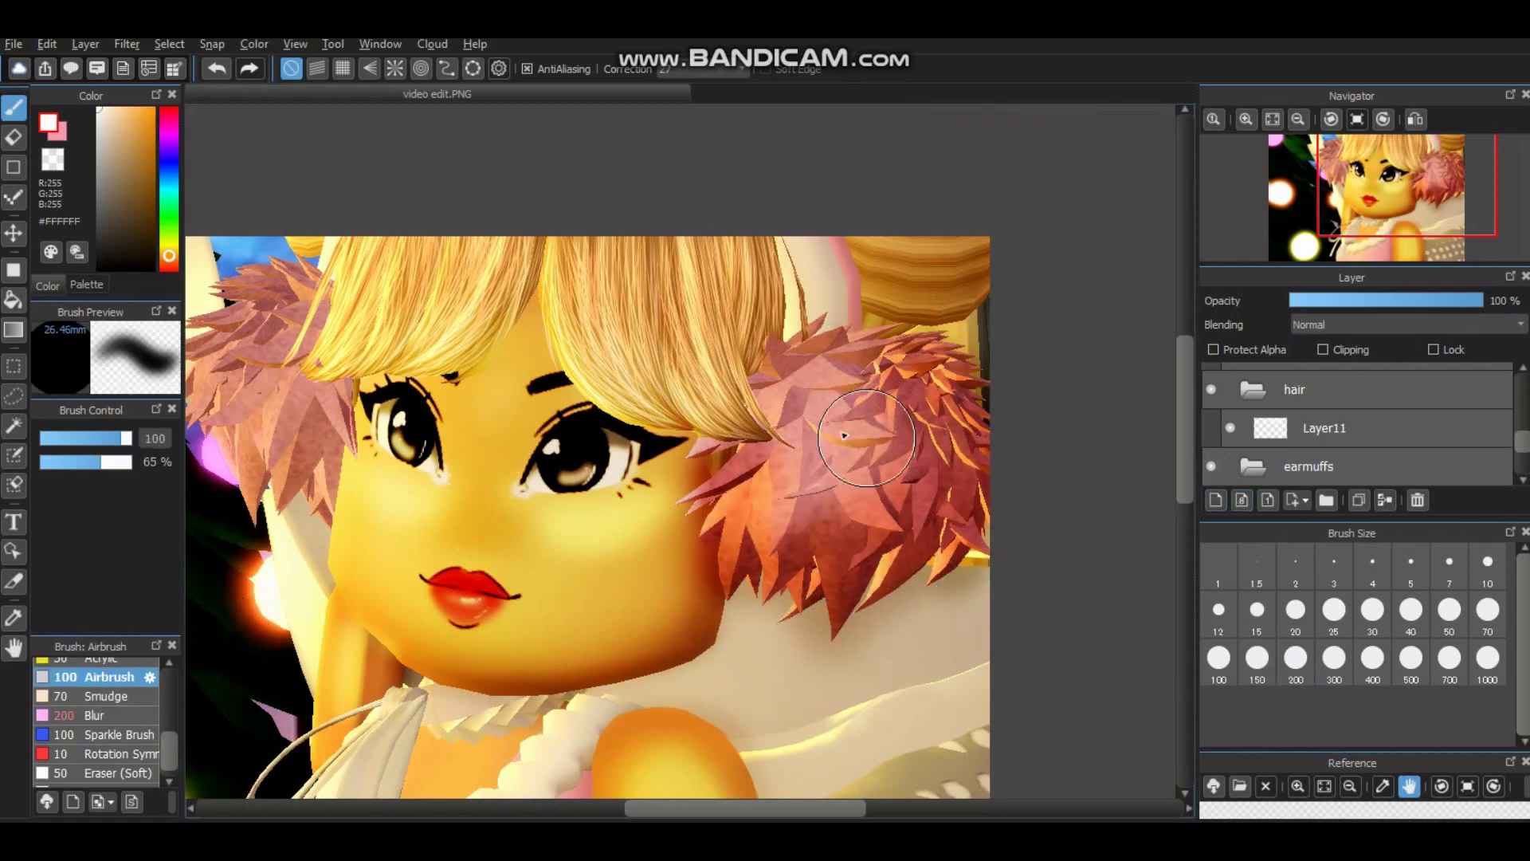
mouse_move(833, 453)
left_mouse_down()
mouse_move(824, 438)
mouse_move(832, 451)
left_mouse_up()
left_click(1355, 324)
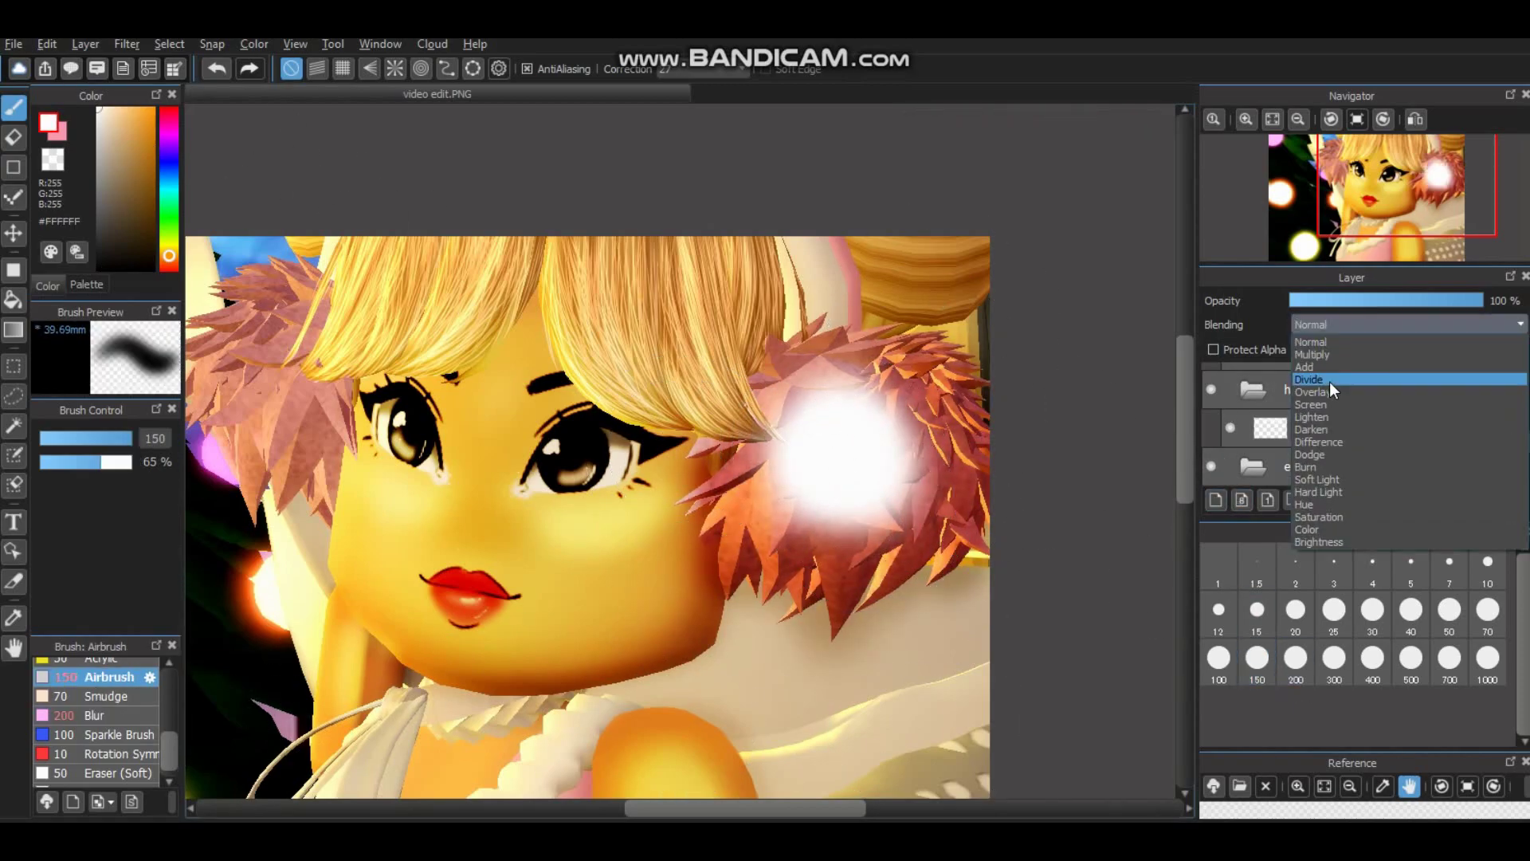
left_click(1313, 392)
left_click(94, 715)
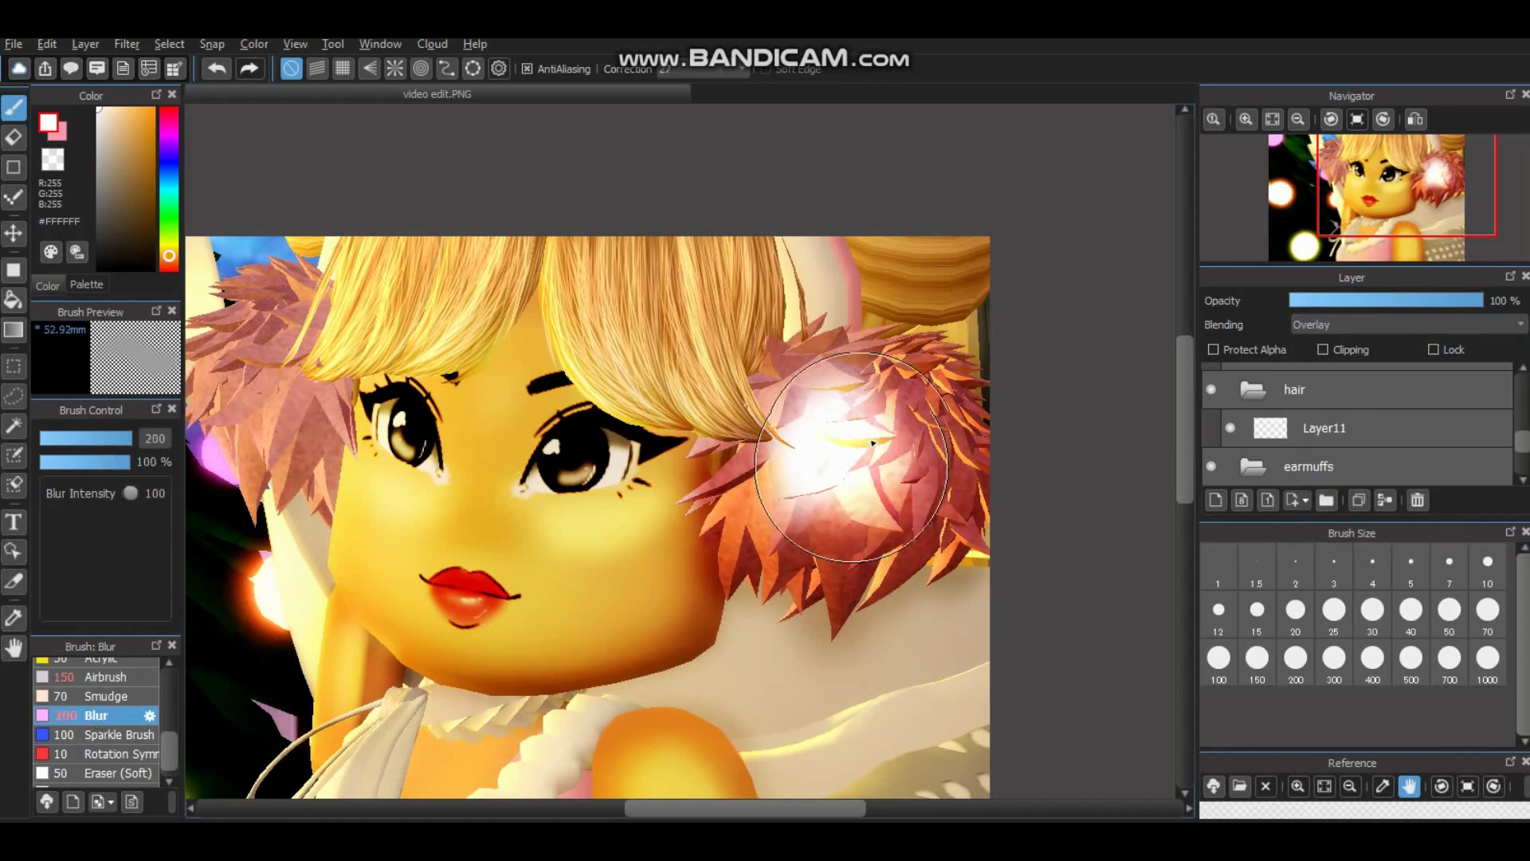
left_click_drag(1480, 301, 1375, 301)
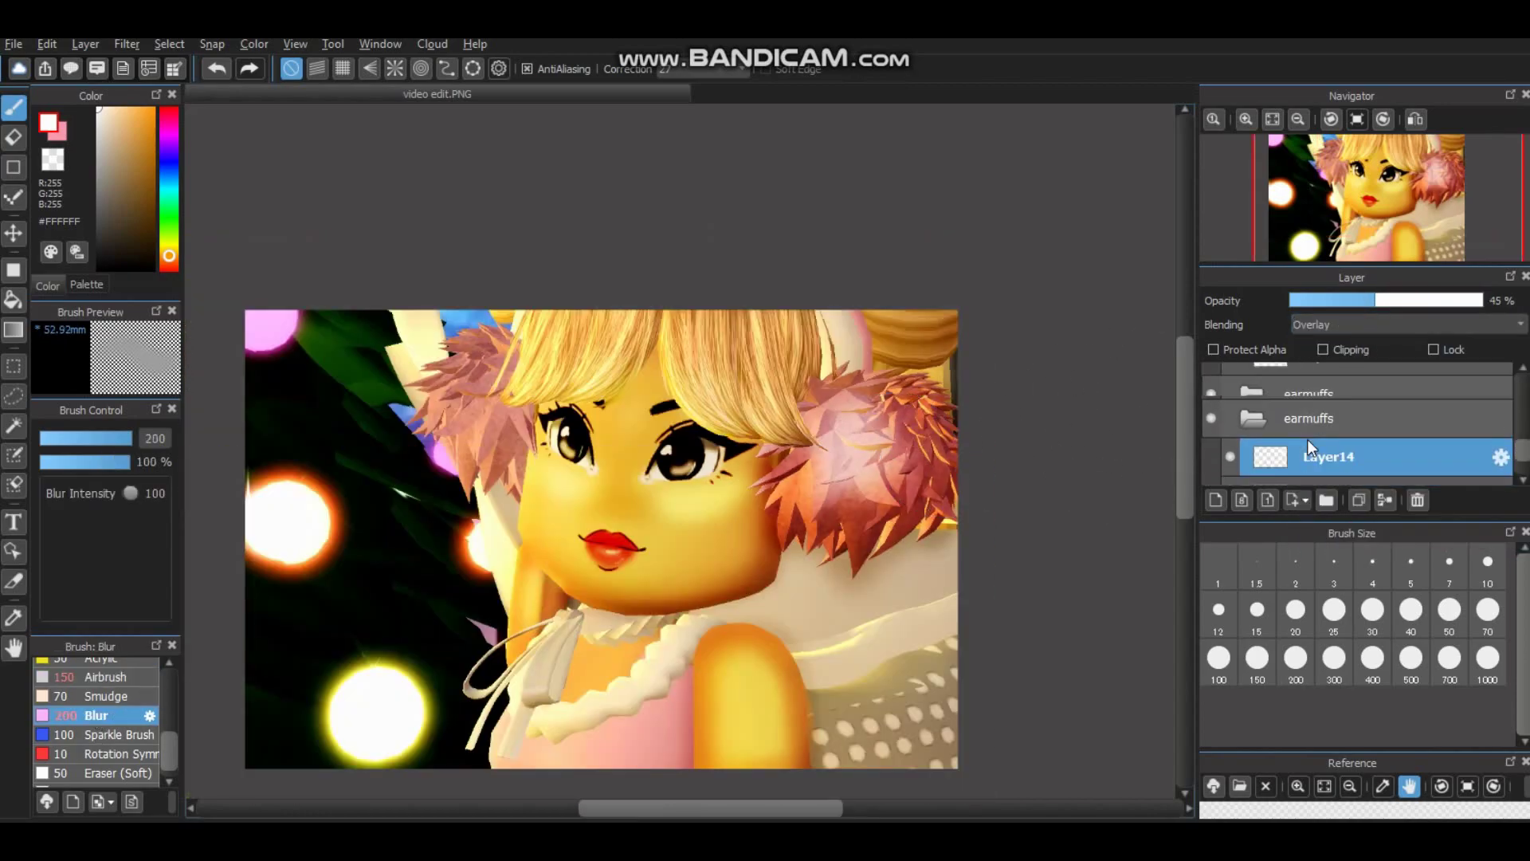
Airbrush black shading at size 150 over the smaller earmuff on the Soft Light layer and soften it with the Blur brush.
left_click(59, 676)
scroll(478, 273, "up", 3)
mouse_move(478, 273)
left_mouse_down()
mouse_move(325, 324)
mouse_move(383, 547)
mouse_move(473, 669)
left_mouse_up()
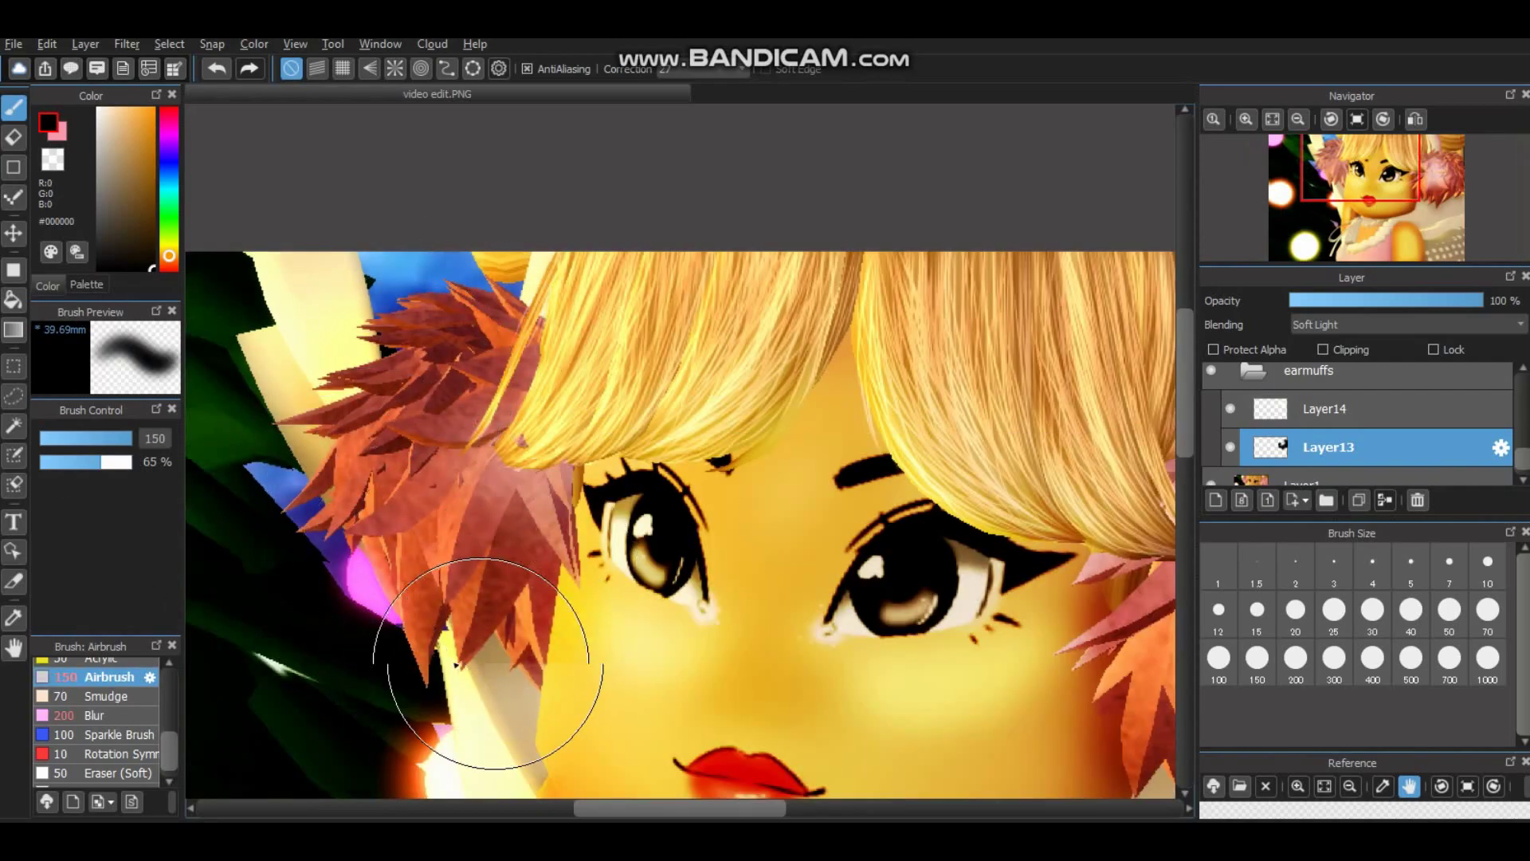
scroll(473, 669, "down", 2)
left_click(94, 715)
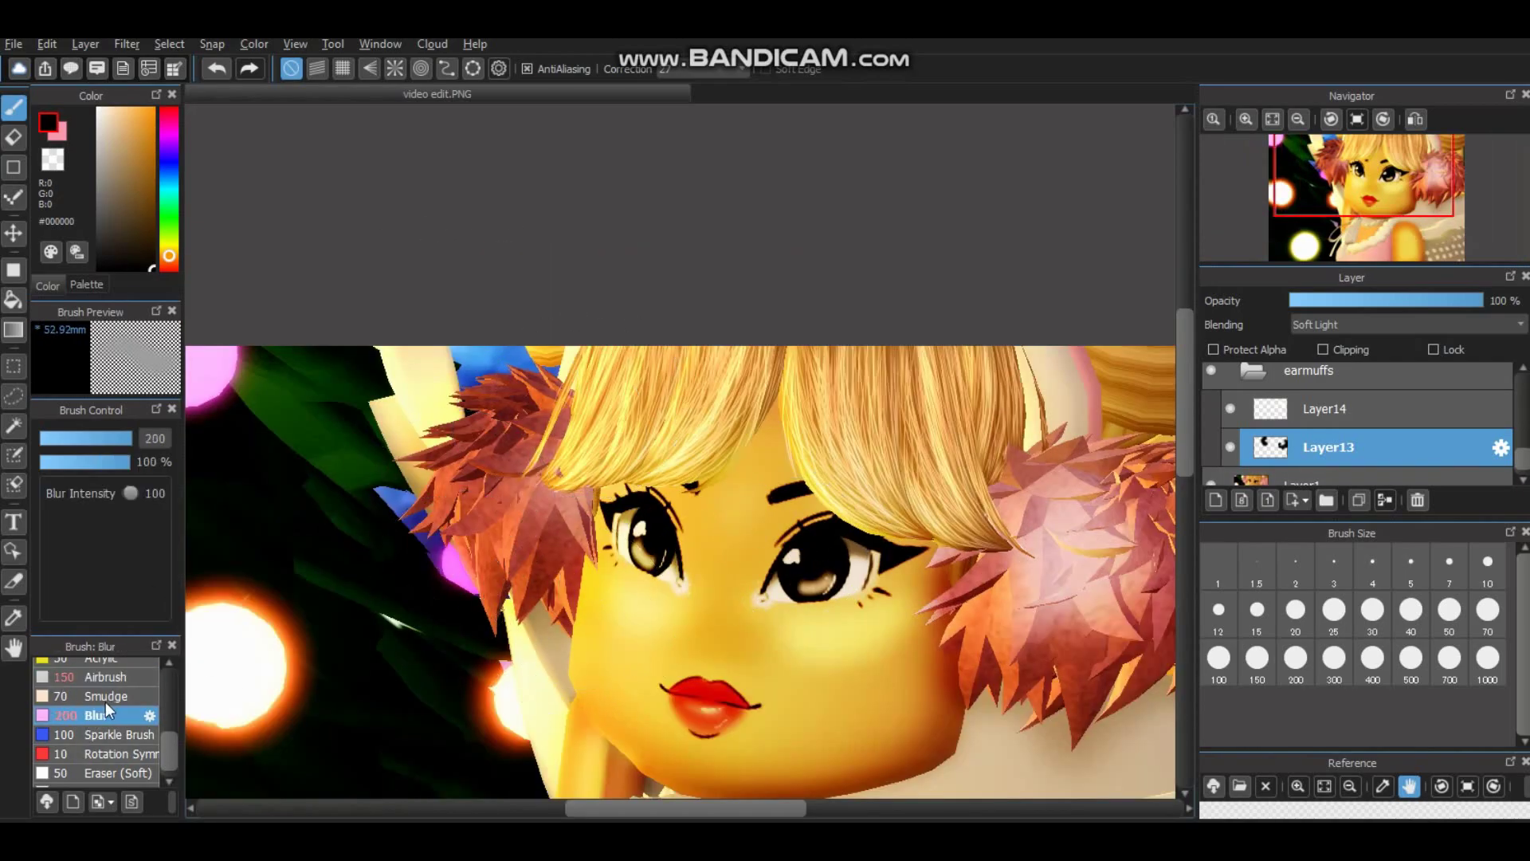
Airbrush a white highlight at size 70 onto the smaller earmuff on the Overlay highlight layer.
left_click(1372, 412)
left_click(78, 679)
left_click(99, 109)
scroll(522, 534, "up", 2)
left_click(1487, 609)
scroll(1017, 531, "down", 2)
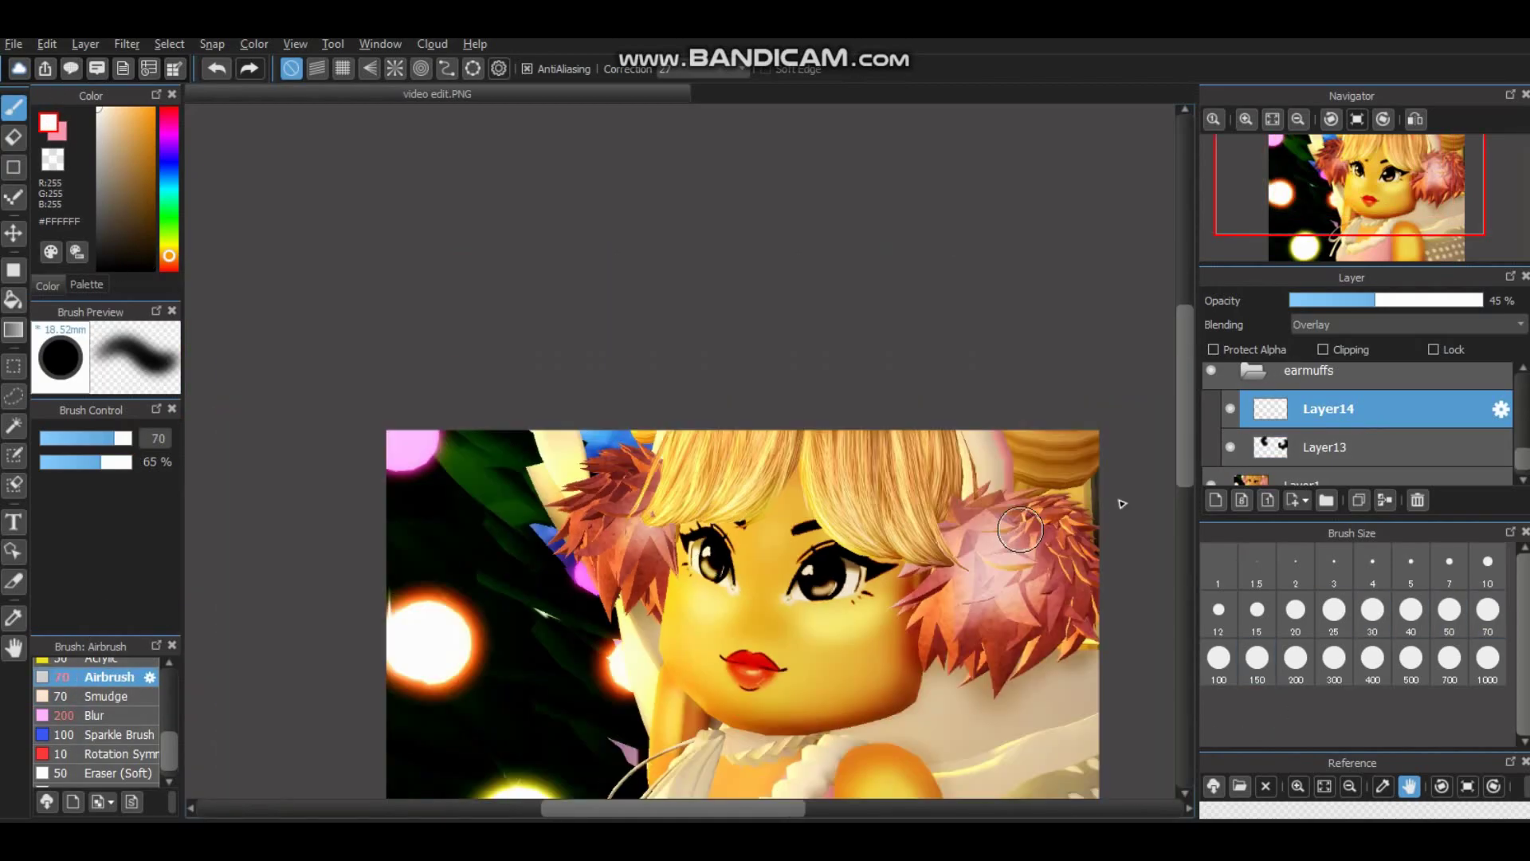
Hide the white hair-strand highlight layer and add a new layer directly beneath it in the hair folder.
scroll(1280, 462, "up", 4)
left_click(1307, 443)
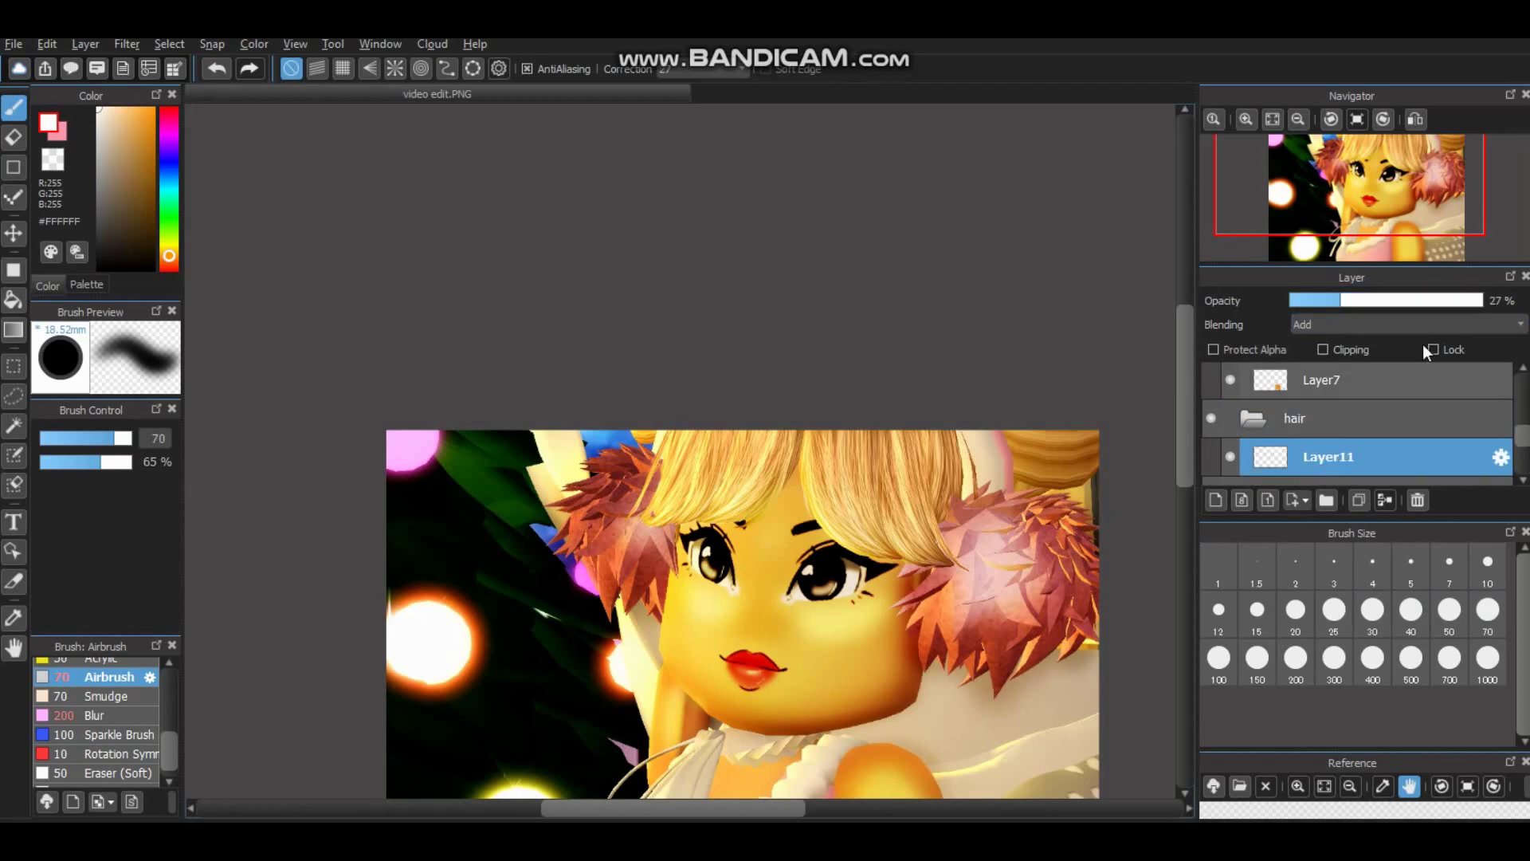
left_click(1231, 454)
left_click(1215, 500)
left_click(1326, 458)
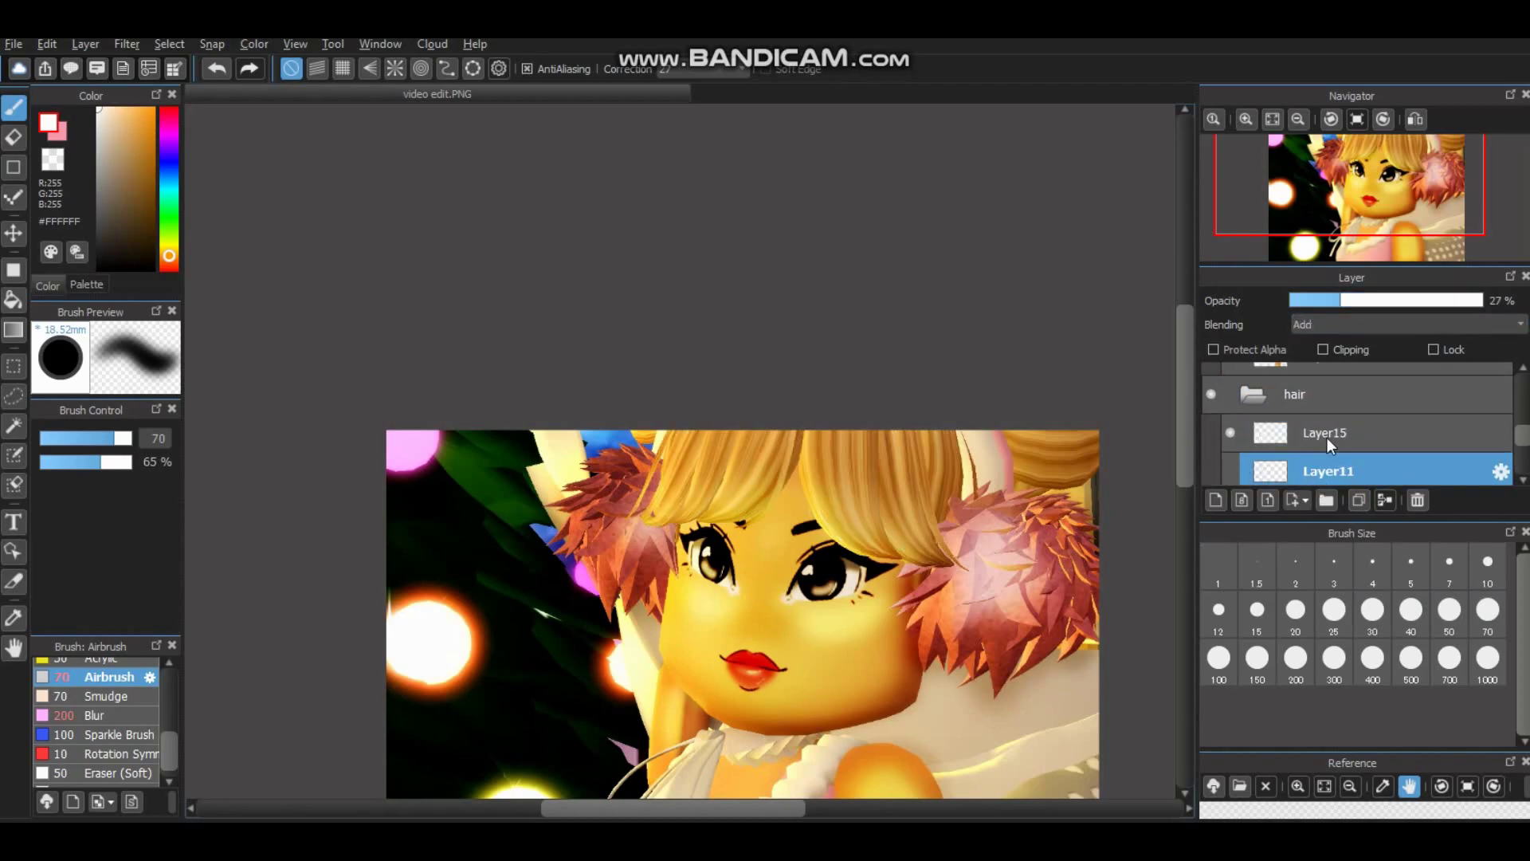
left_click_drag(1326, 428, 1324, 445)
left_click(1325, 444)
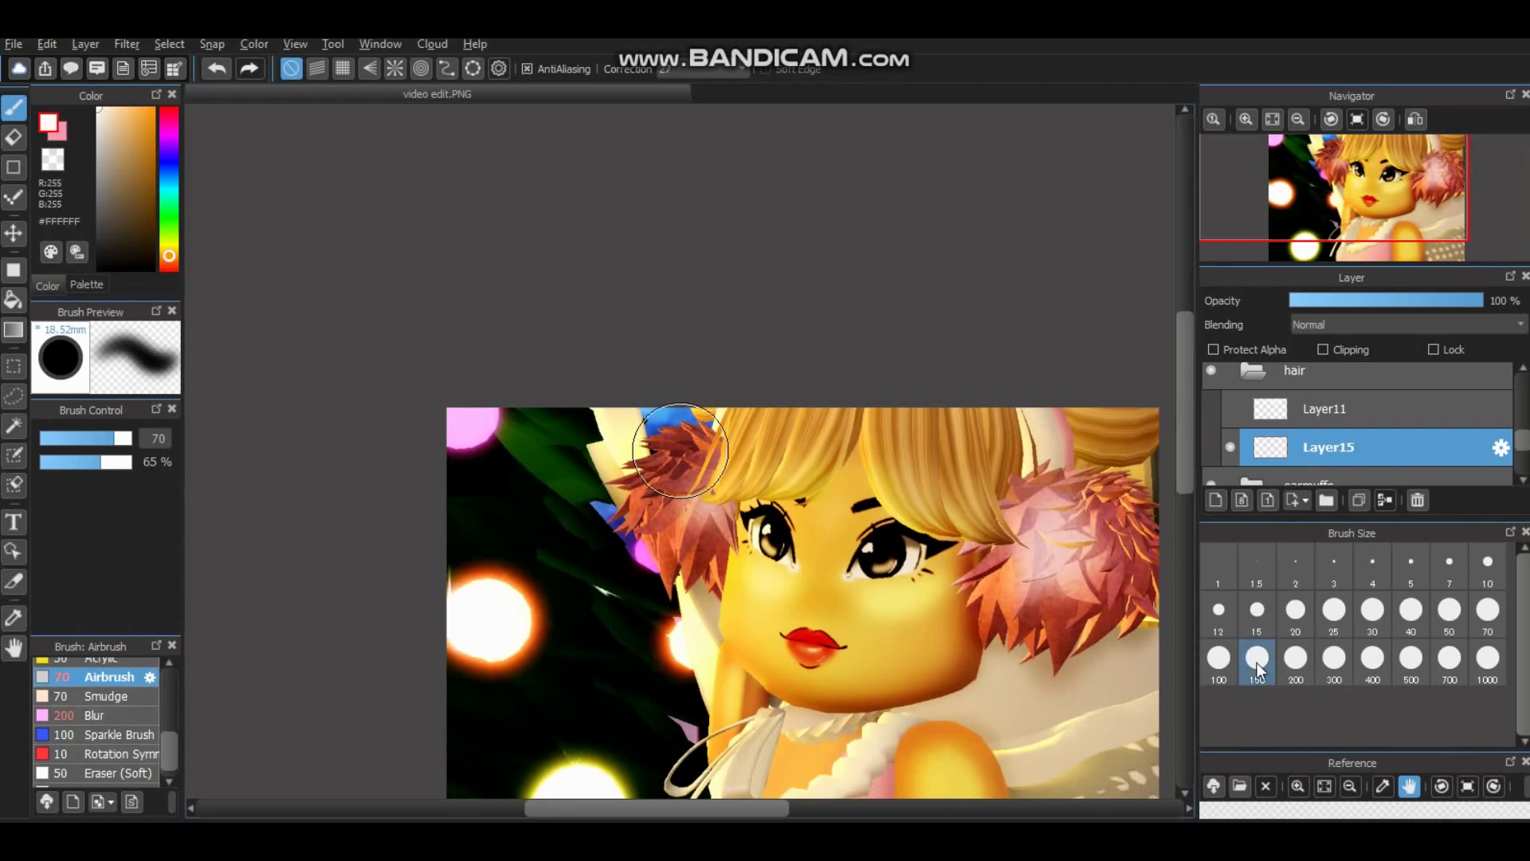
Airbrush a white highlight at size 200 across the upper bangs and set its layer to Overlay at 63% opacity.
left_click(1296, 658)
scroll(871, 342, "up", 4)
scroll(1041, 348, "down", 3)
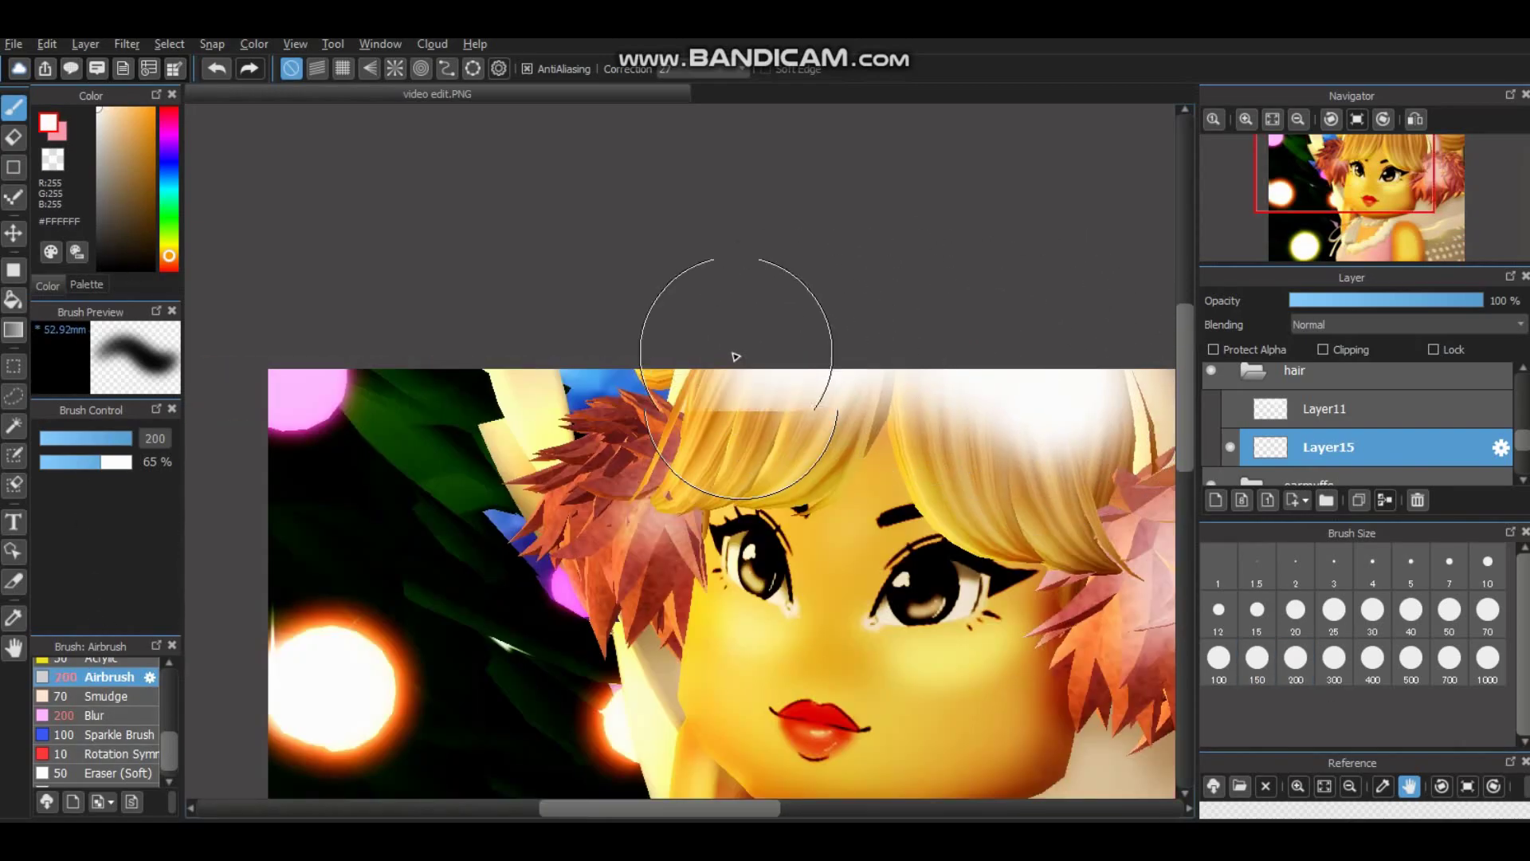
left_click_drag(739, 352, 1100, 341)
left_click(1326, 317)
left_click(1455, 324)
left_click(1455, 322)
left_click(1315, 465)
left_click_drag(1479, 300, 1411, 300)
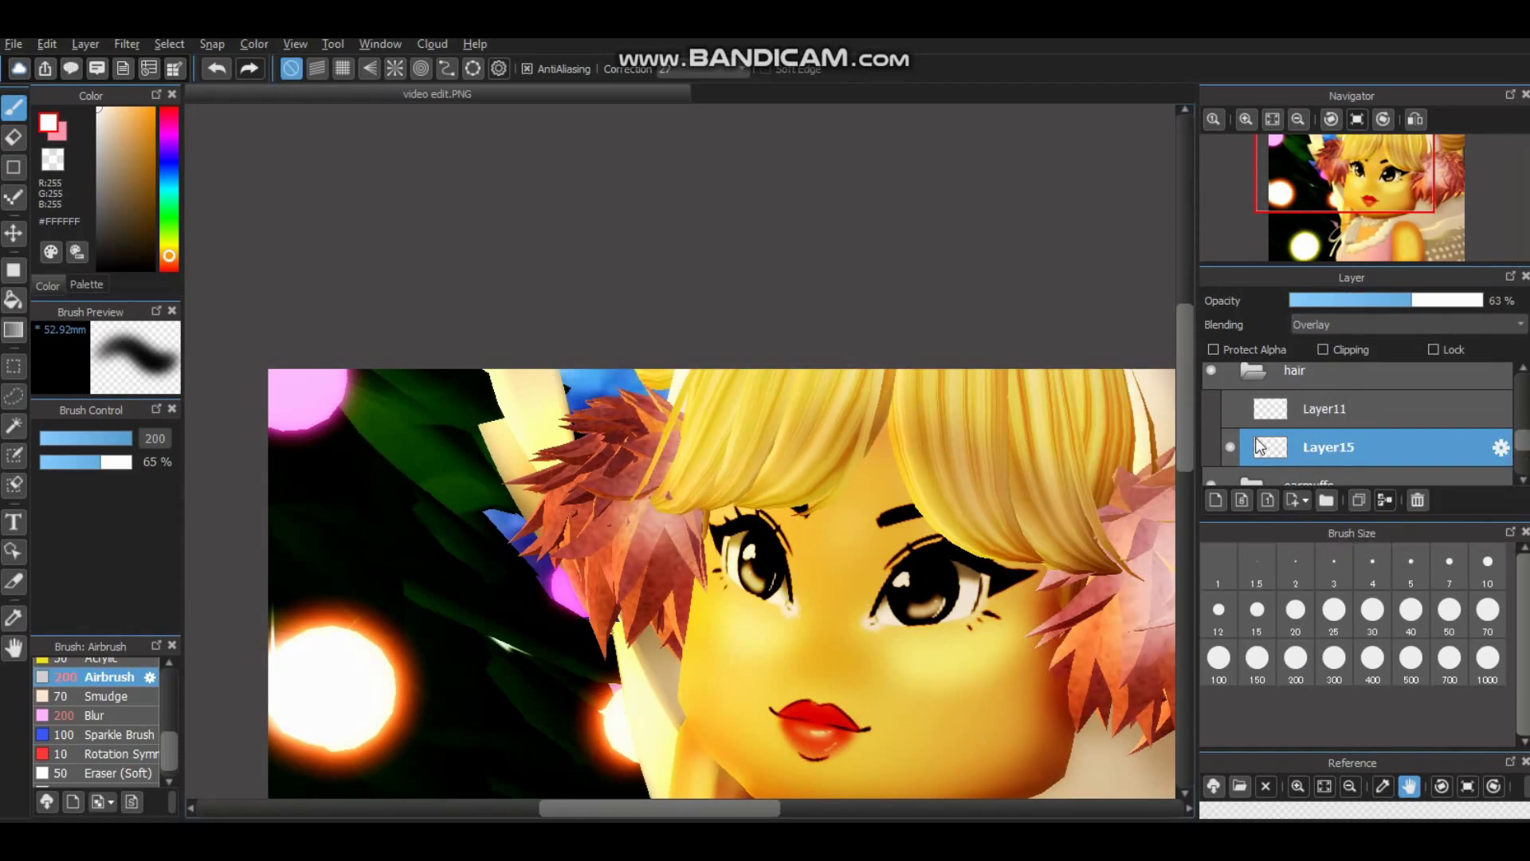
Airbrush black shading at size 50 along the lower edges of the bangs on a new layer in the hair folder.
left_click(1215, 500)
left_click(1449, 609)
scroll(717, 510, "up", 3)
mouse_move(682, 528)
left_mouse_down()
mouse_move(830, 502)
mouse_move(794, 539)
left_mouse_up()
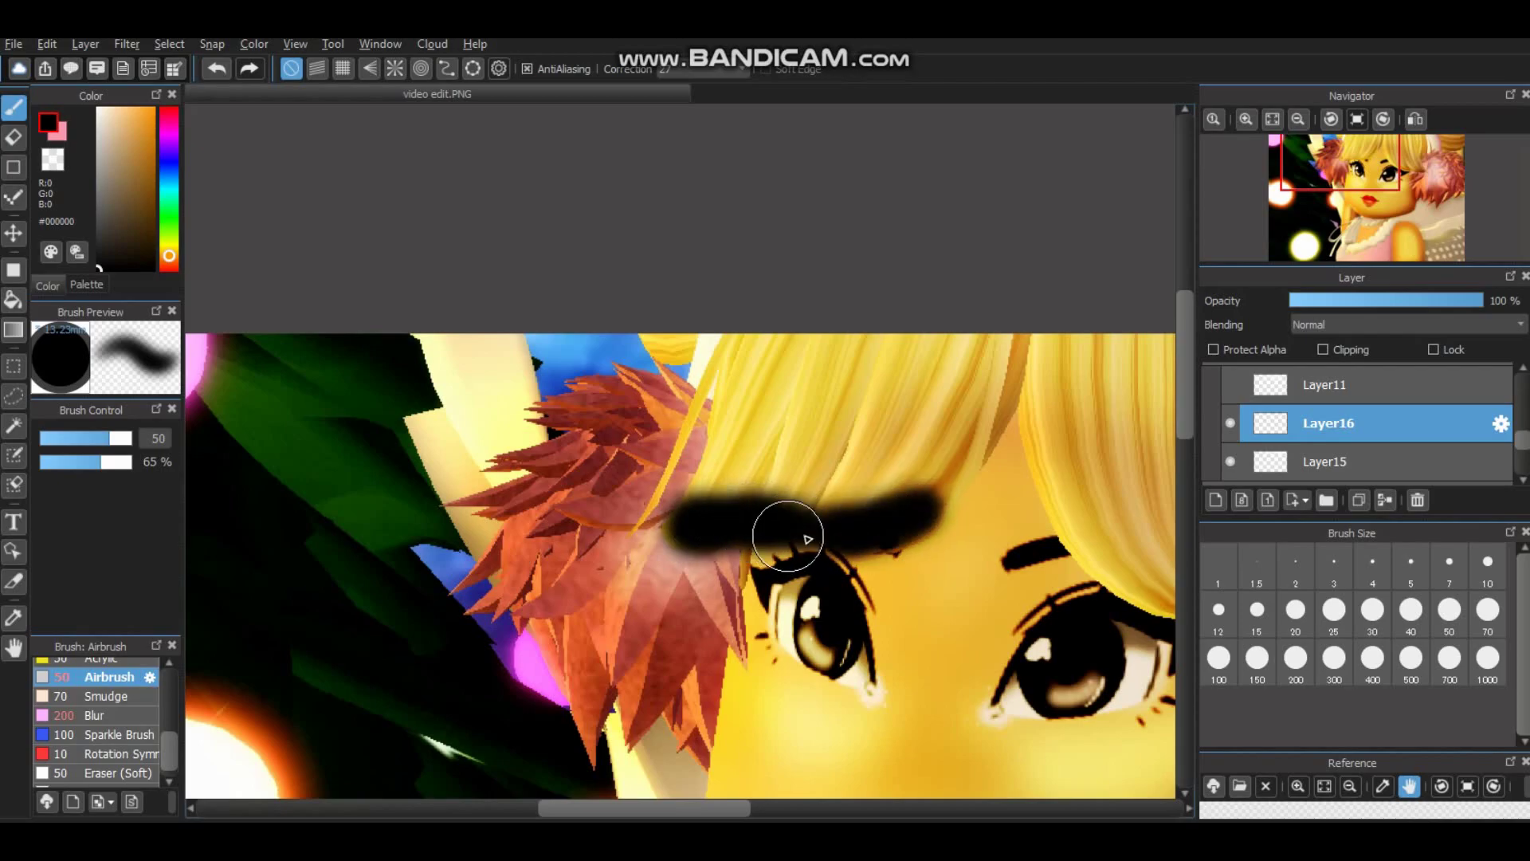
scroll(677, 565, "right", 10)
mouse_move(876, 634)
left_mouse_down()
mouse_move(727, 557)
mouse_move(628, 541)
mouse_move(586, 503)
left_mouse_up()
left_click_drag(415, 530, 461, 471)
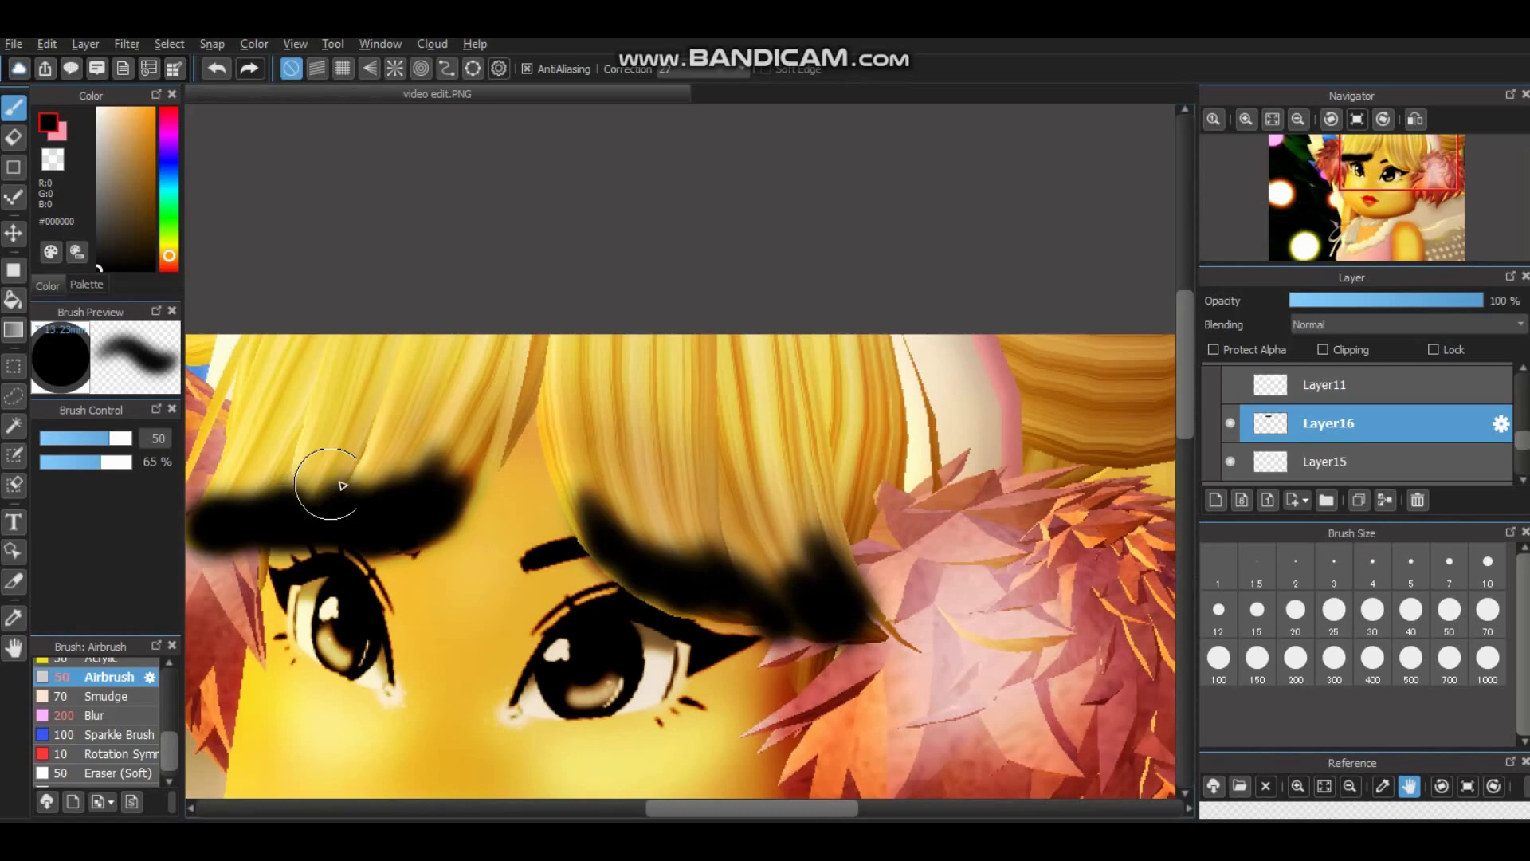
left_click_drag(346, 485, 195, 502)
Soften the bangs' black shading with the Blur brush at size 200 and set its layer to Soft Light at 73% opacity.
left_click(1406, 325)
left_click(1387, 493)
scroll(802, 478, "down", 2)
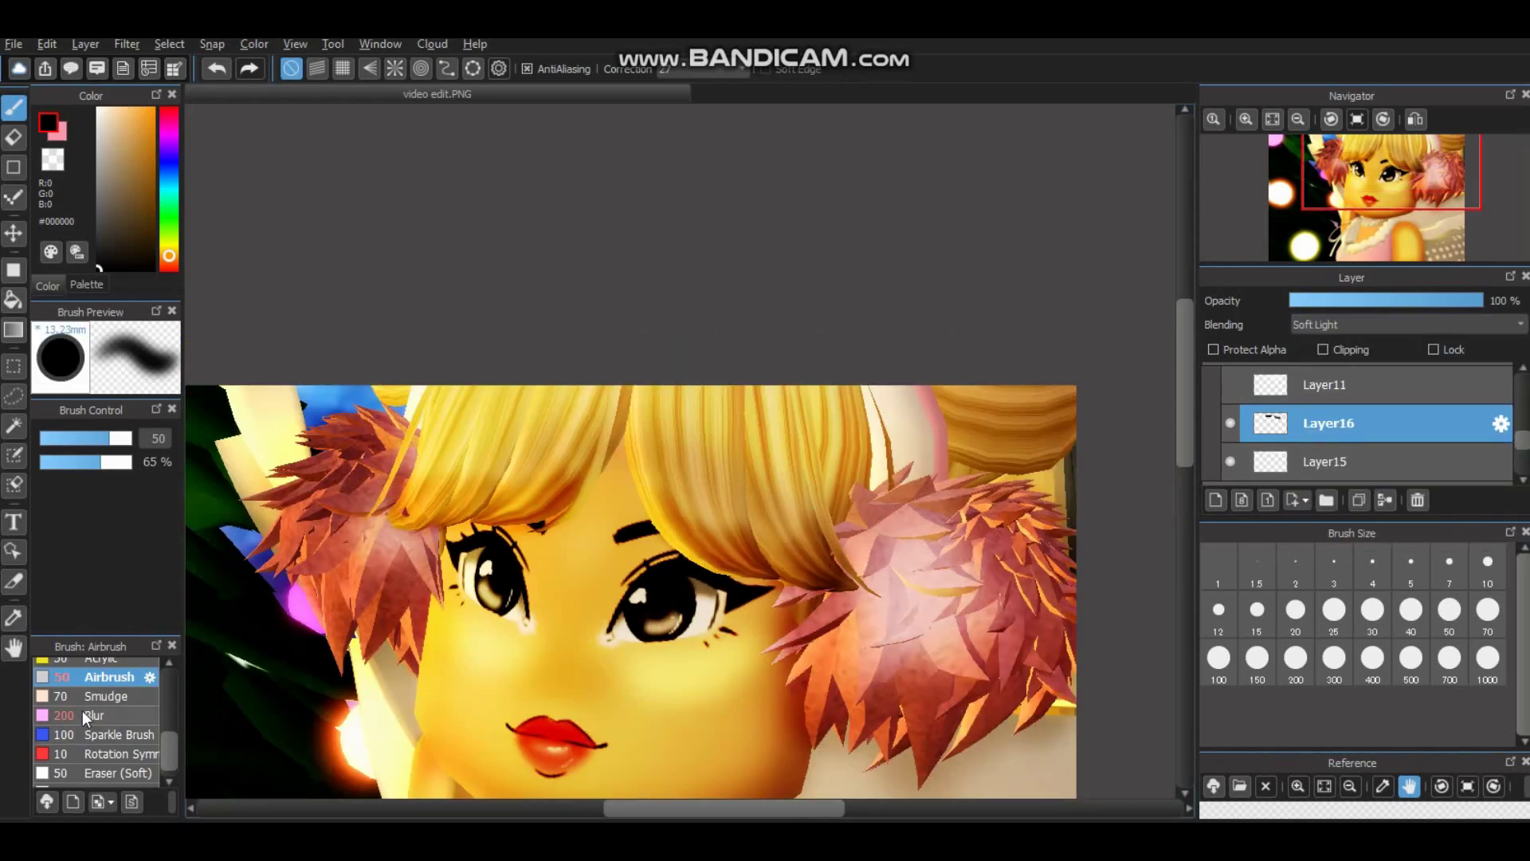
left_click(94, 714)
left_click_drag(1481, 301, 1432, 301)
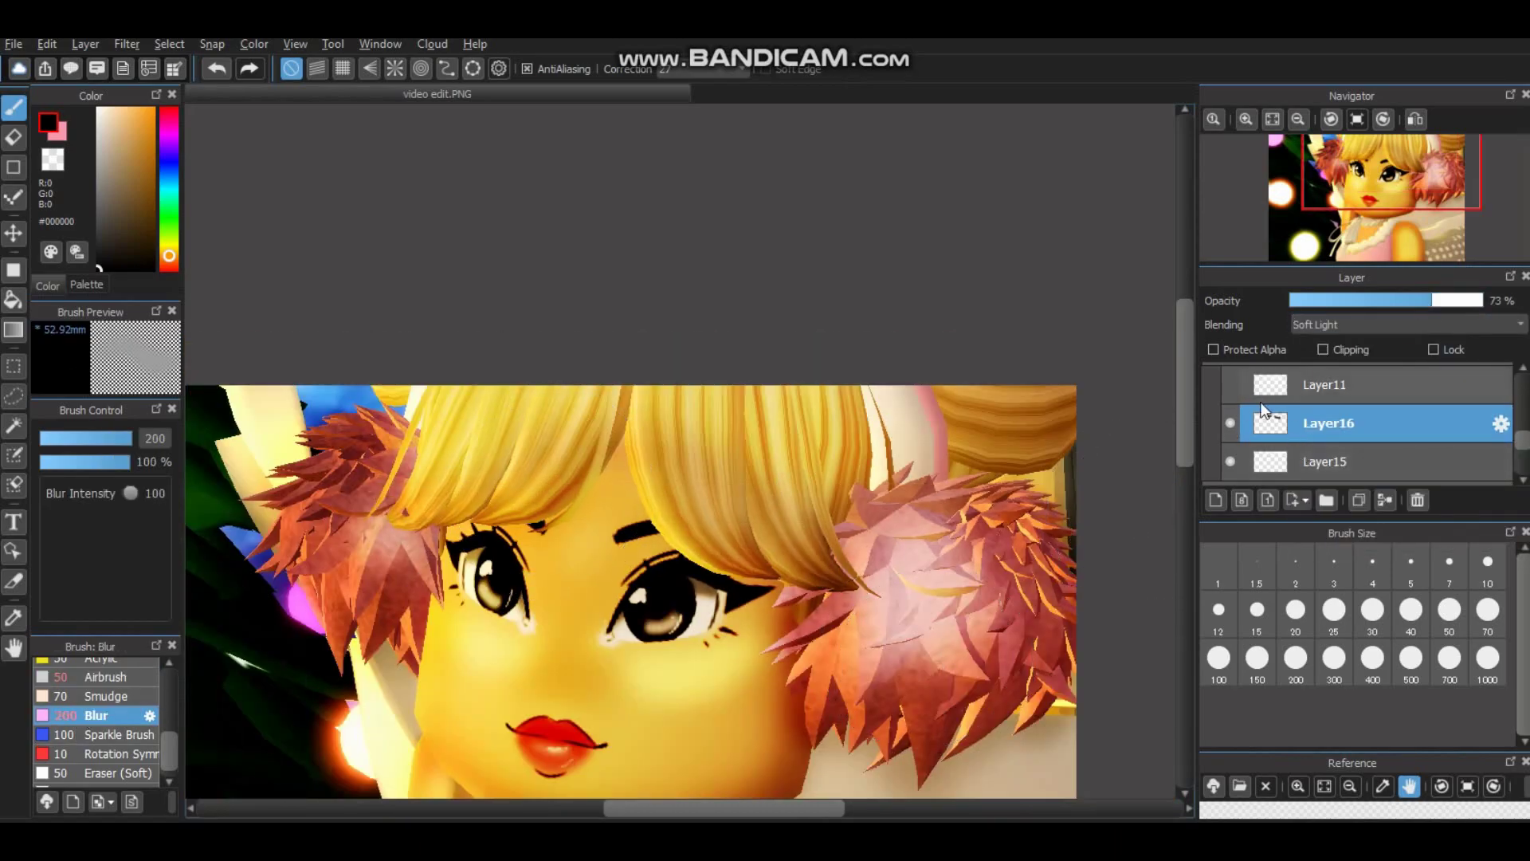
Show the hidden white hair-strand highlight layer again.
left_click(1231, 385)
scroll(1219, 383, "up", 1)
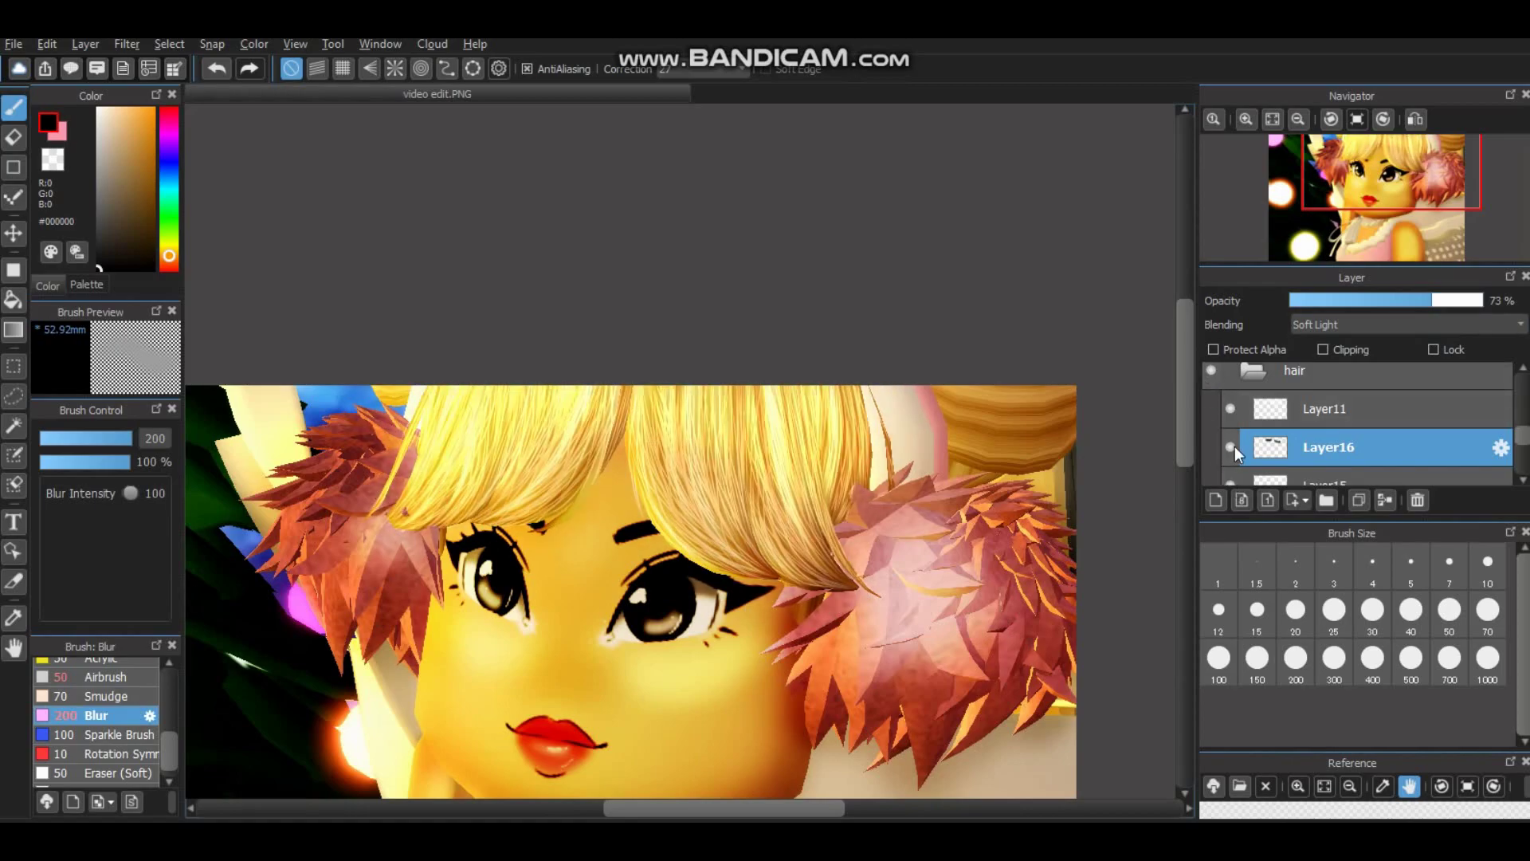
key("ctrl+minus")
scroll(1351, 438, "down", 3)
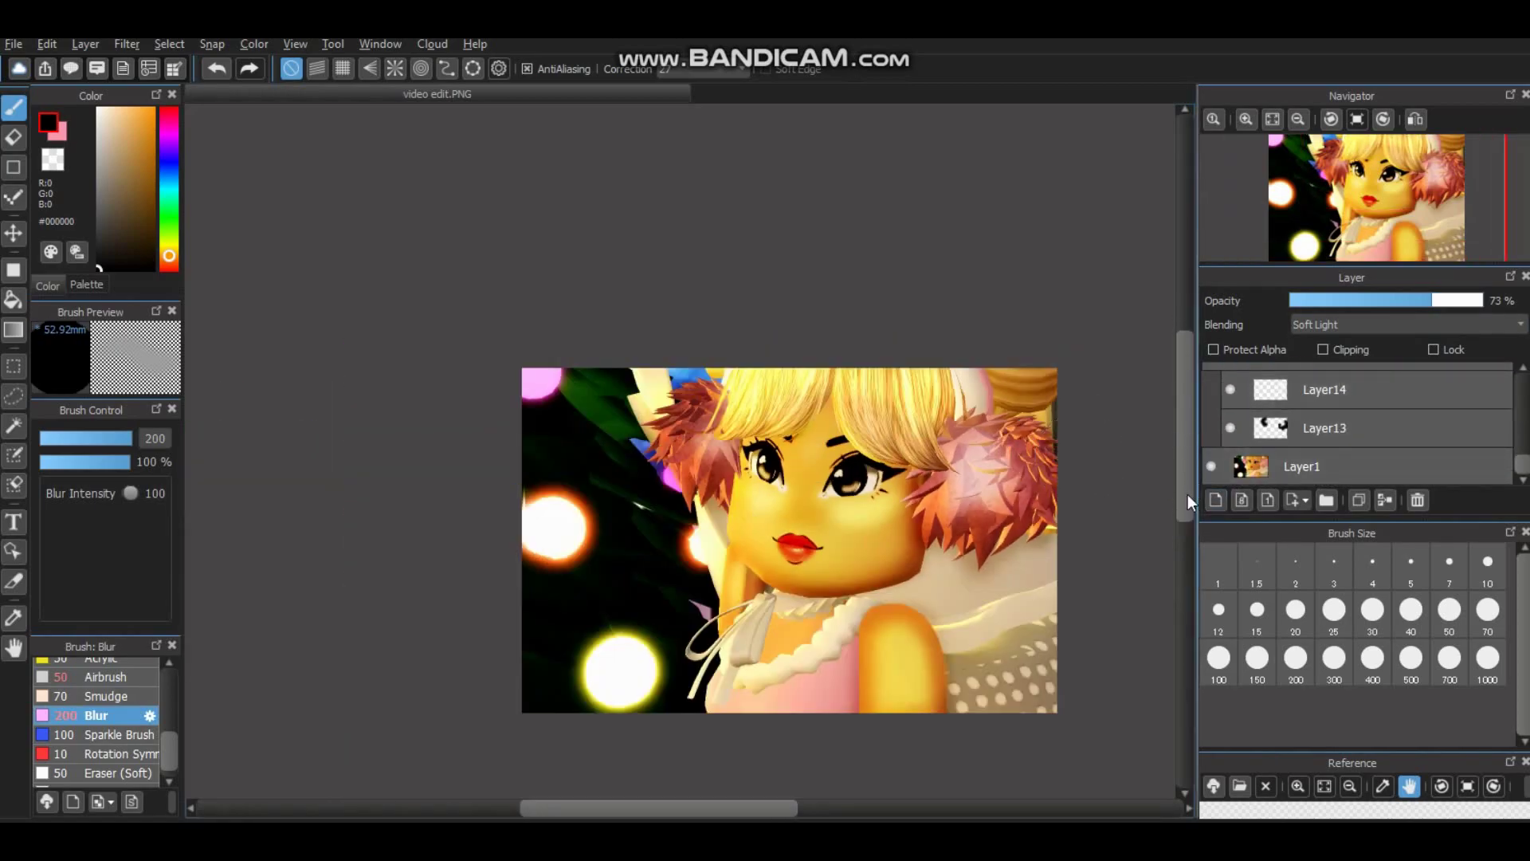
Create a layer folder named corset directly above the base picture layer.
key("ctrl+plus")
left_click(1355, 470)
left_click(1326, 499)
type("corset")
key("Return")
Airbrush a black outline at size 20 around the corset's ruffled trim on a new layer in the corset folder.
left_click(104, 677)
scroll(632, 417, "up", 4)
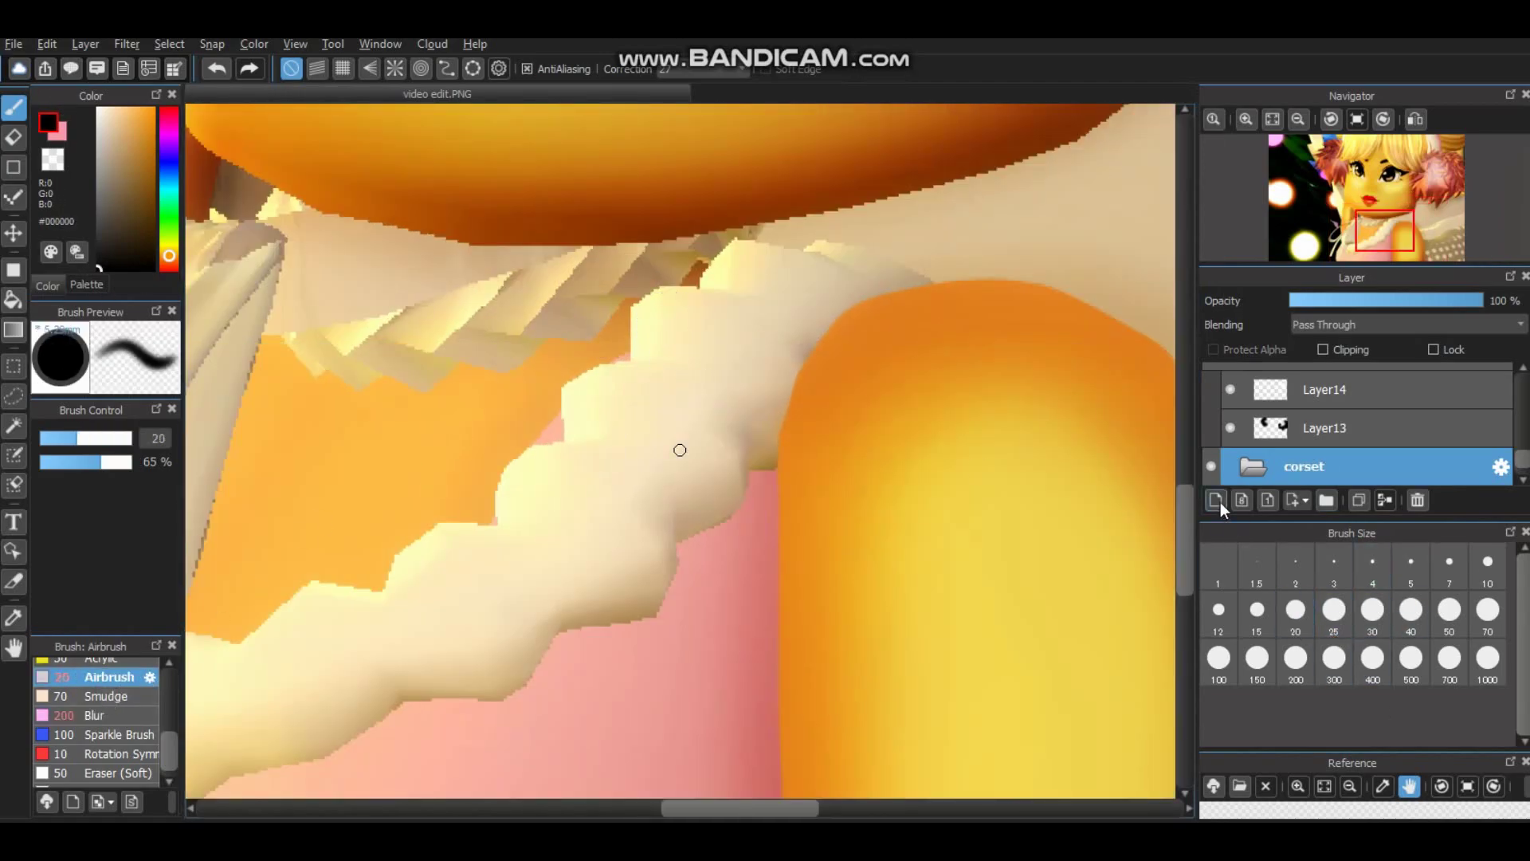
left_click(1215, 500)
mouse_move(933, 275)
left_mouse_down()
mouse_move(820, 254)
mouse_move(709, 258)
mouse_move(711, 290)
mouse_move(639, 316)
mouse_move(643, 364)
mouse_move(582, 390)
mouse_move(572, 443)
mouse_move(499, 505)
mouse_move(502, 488)
mouse_move(609, 365)
mouse_move(810, 521)
mouse_move(818, 535)
mouse_move(735, 587)
left_mouse_up()
mouse_move(649, 609)
left_mouse_down()
mouse_move(447, 693)
mouse_move(529, 751)
mouse_move(1001, 529)
mouse_move(1062, 434)
mouse_move(1135, 389)
left_mouse_up()
scroll(1184, 532, "down", 1)
scroll(725, 434, "down", 3)
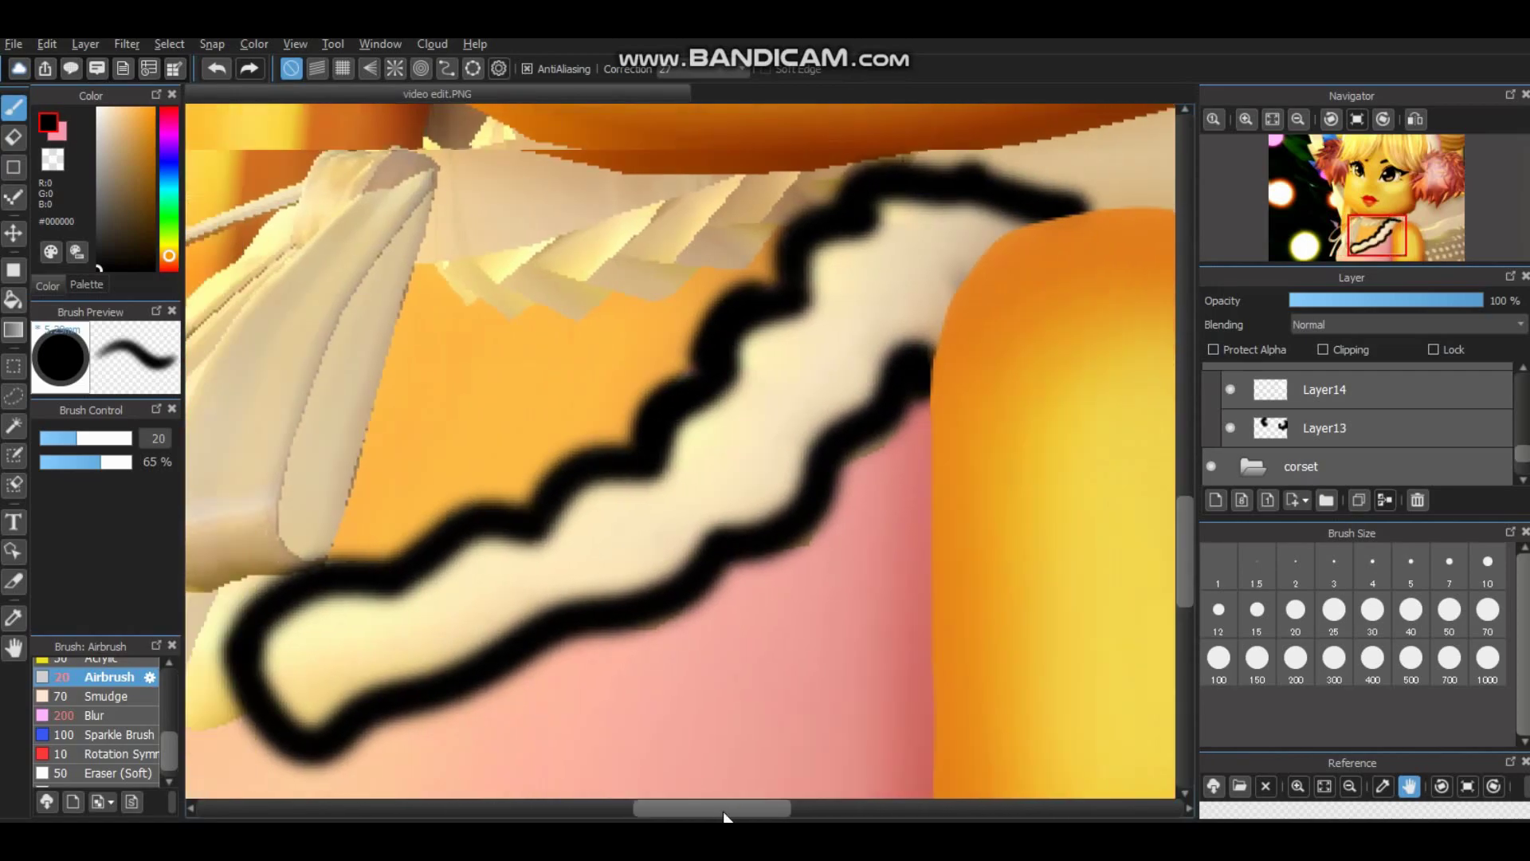
Airbrush black shading at size 20 onto the bow, its ribbon loop and the pleated collar.
scroll(725, 433, "up", 2)
scroll(795, 504, "down", 2)
scroll(794, 503, "up", 2)
mouse_move(618, 318)
left_mouse_down()
mouse_move(505, 518)
mouse_move(498, 660)
mouse_move(543, 626)
mouse_move(607, 432)
mouse_move(592, 404)
mouse_move(490, 644)
mouse_move(513, 680)
left_mouse_up()
scroll(591, 292, "down", 2)
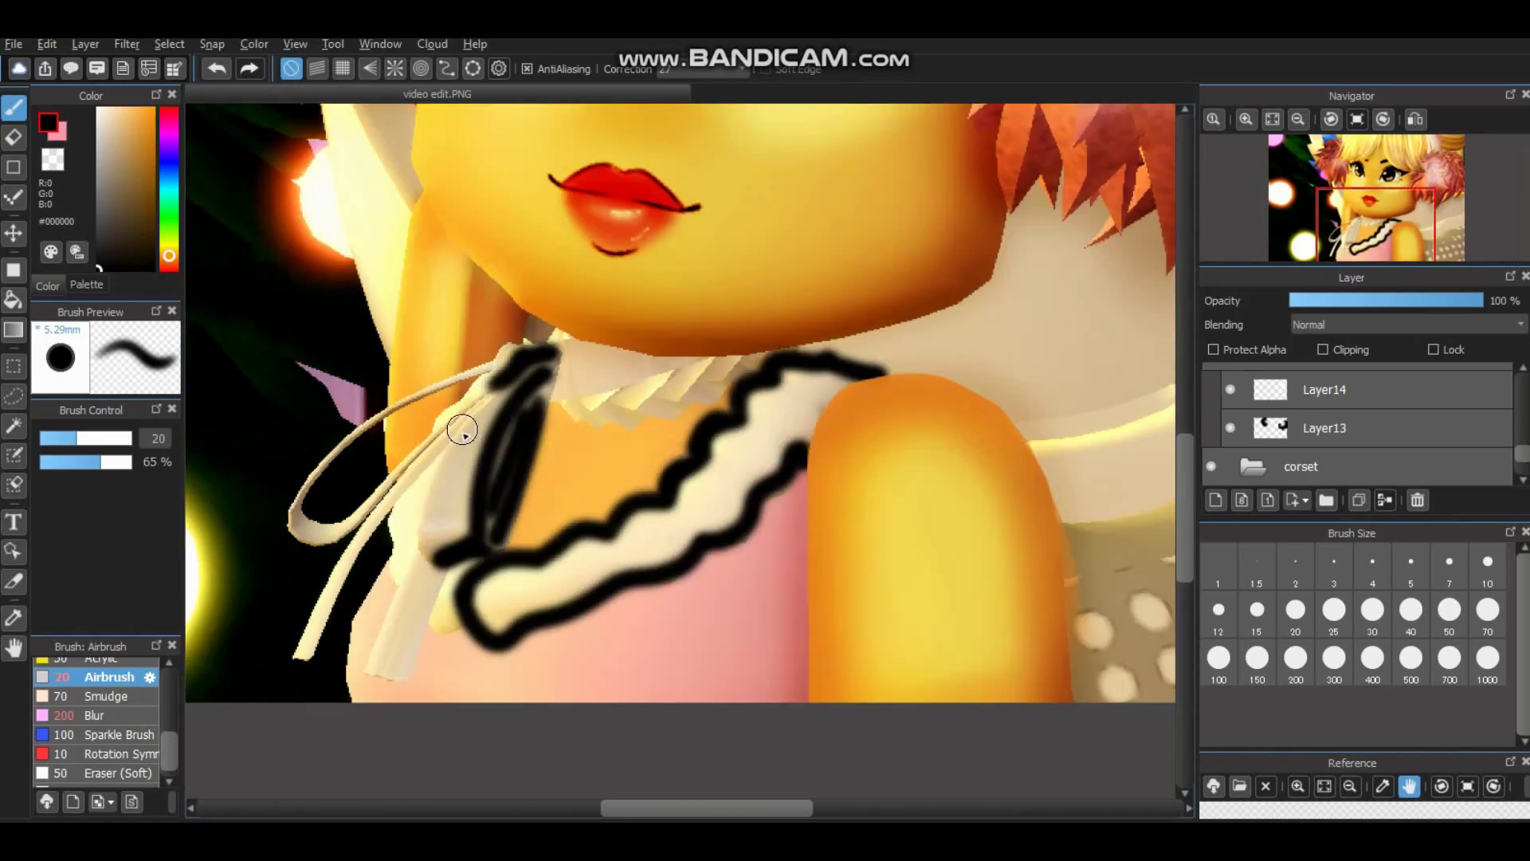
scroll(468, 399, "up", 1)
left_click_drag(477, 394, 359, 508)
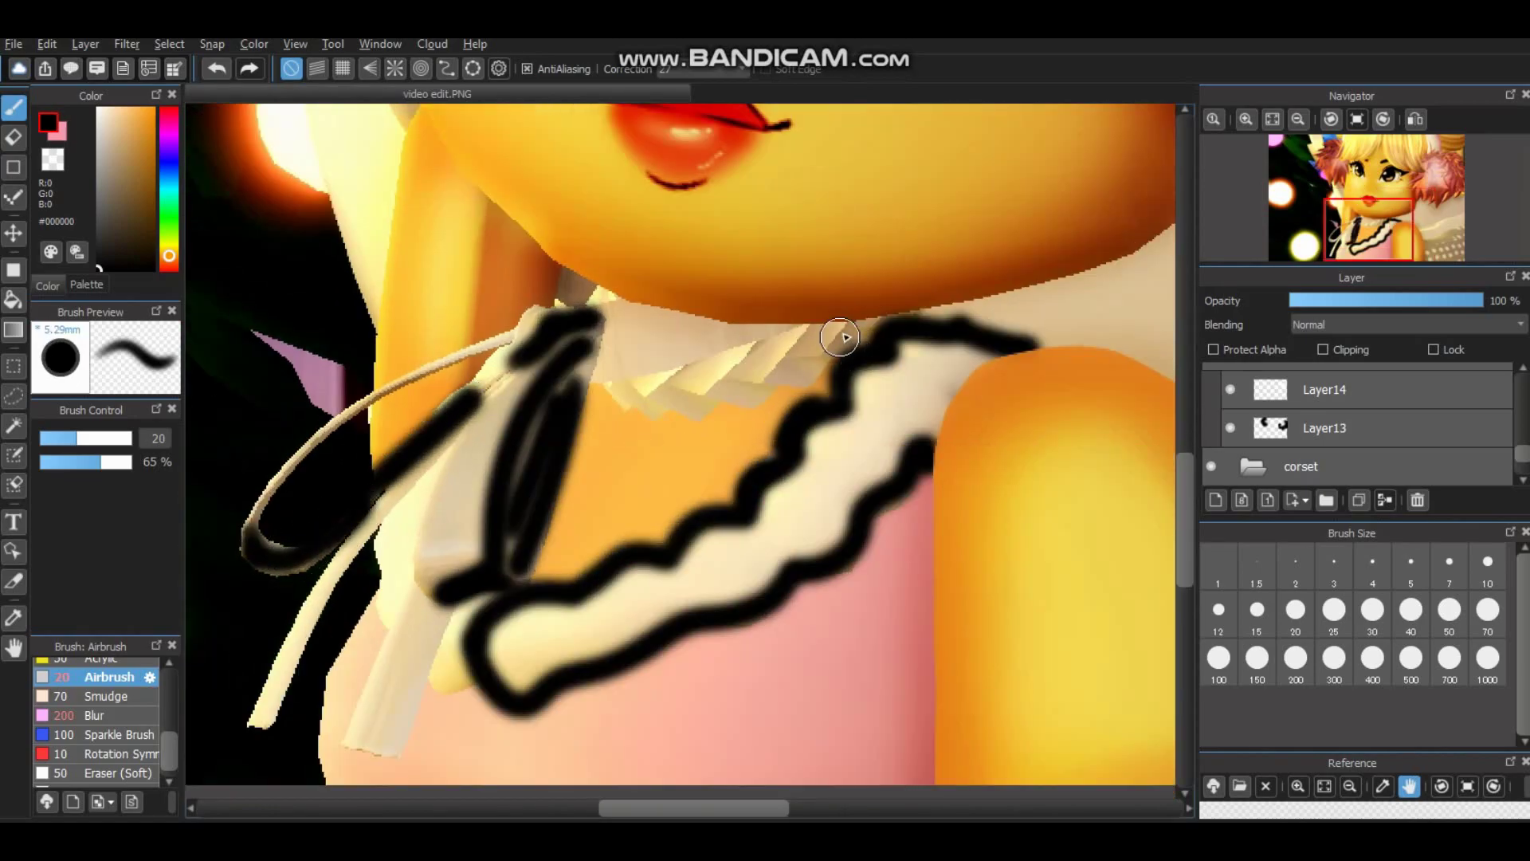
left_click_drag(729, 356, 576, 385)
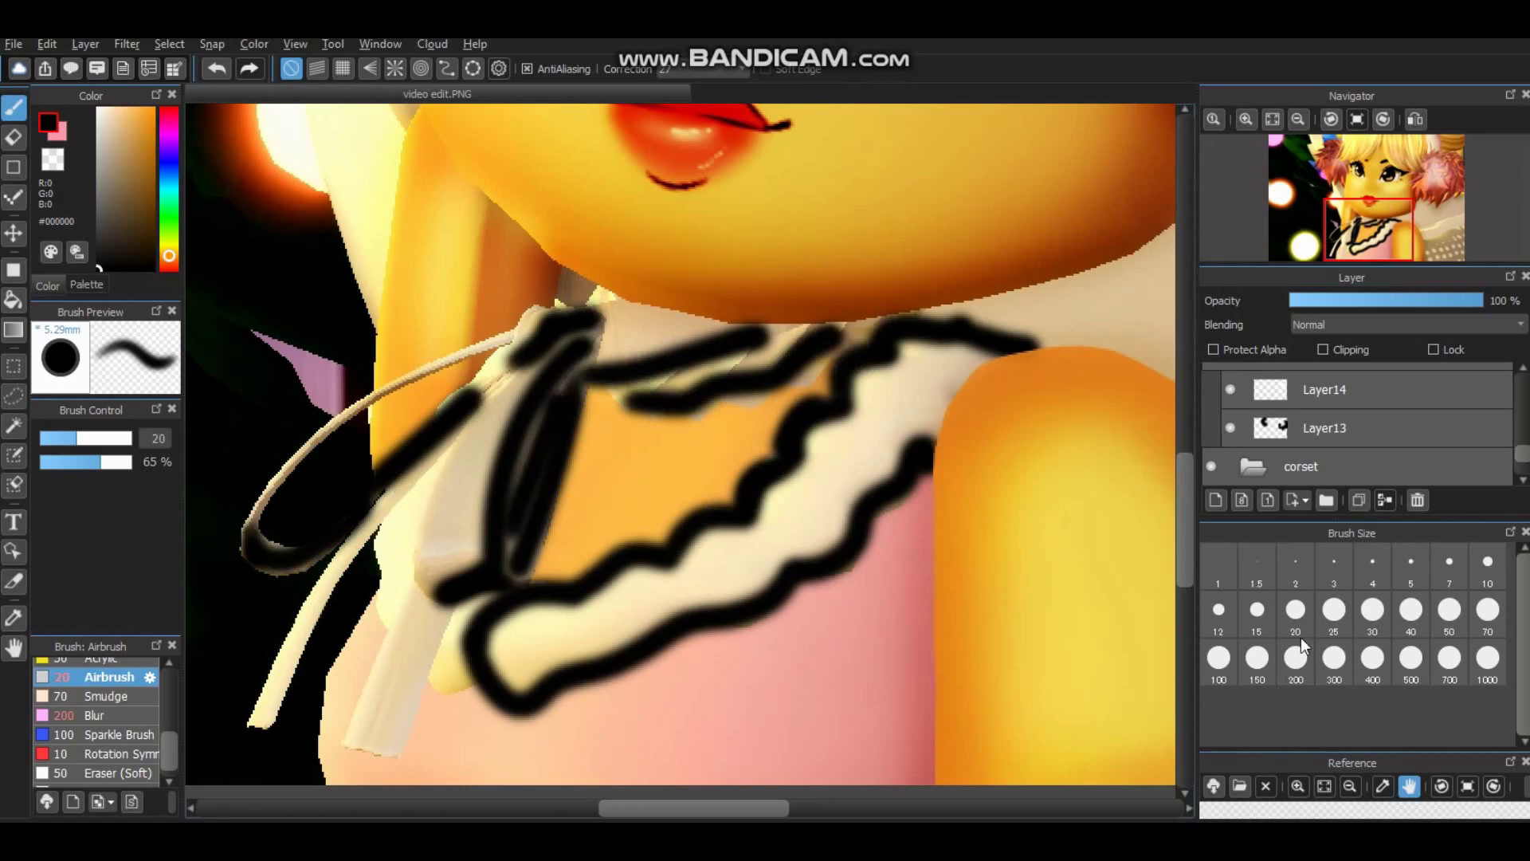
Soften the black shading on the trim and bow with the Blur brush at size 200 and use Soft Light blending.
left_click(96, 714)
mouse_move(930, 399)
left_mouse_down()
mouse_move(721, 263)
mouse_move(342, 127)
left_mouse_up()
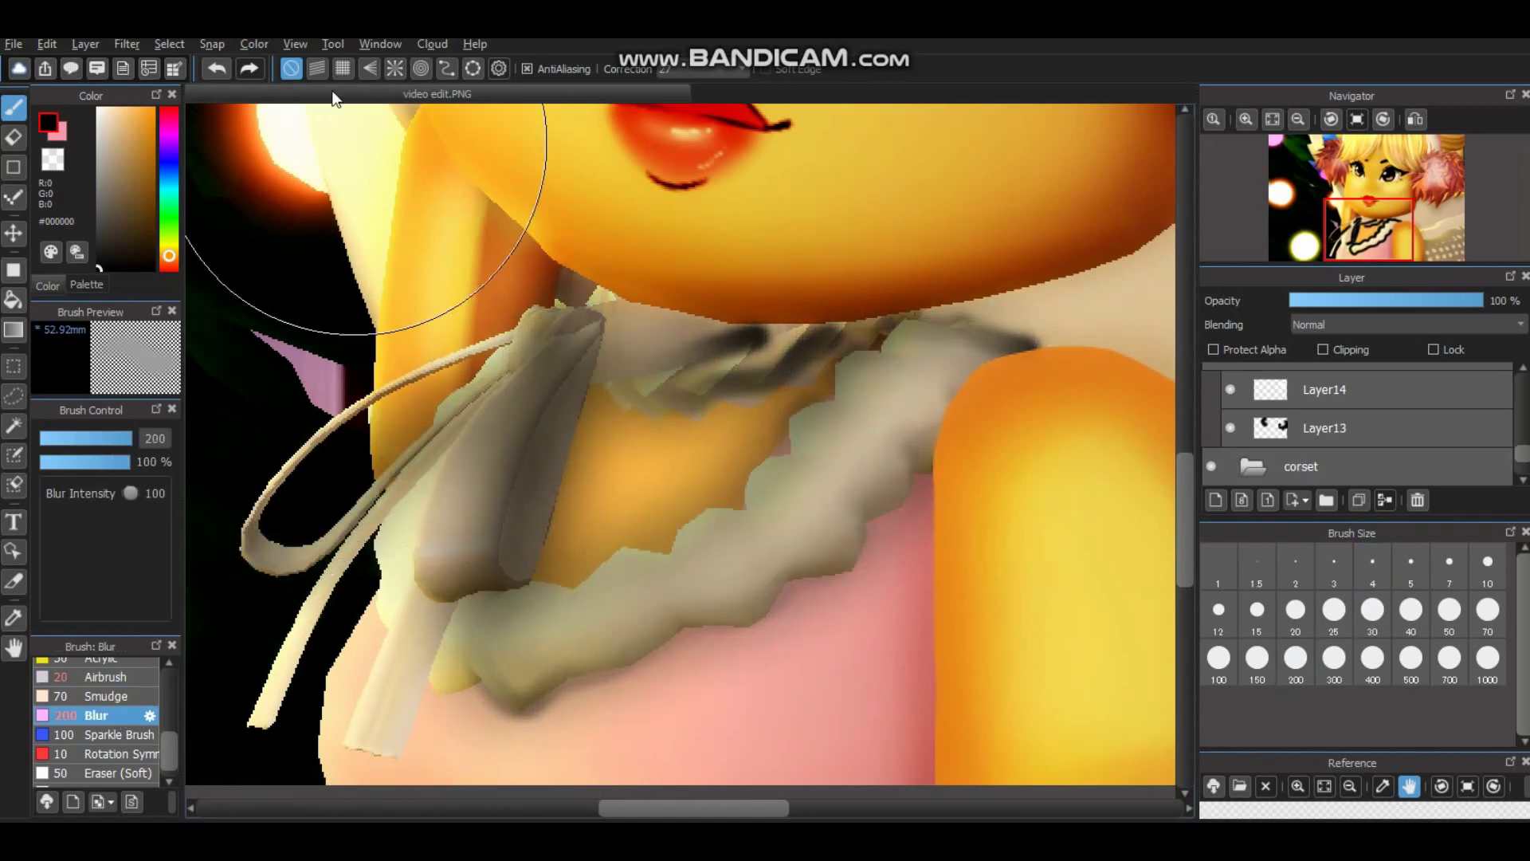
key("ctrl+z")
left_click(1403, 324)
left_click(1341, 484)
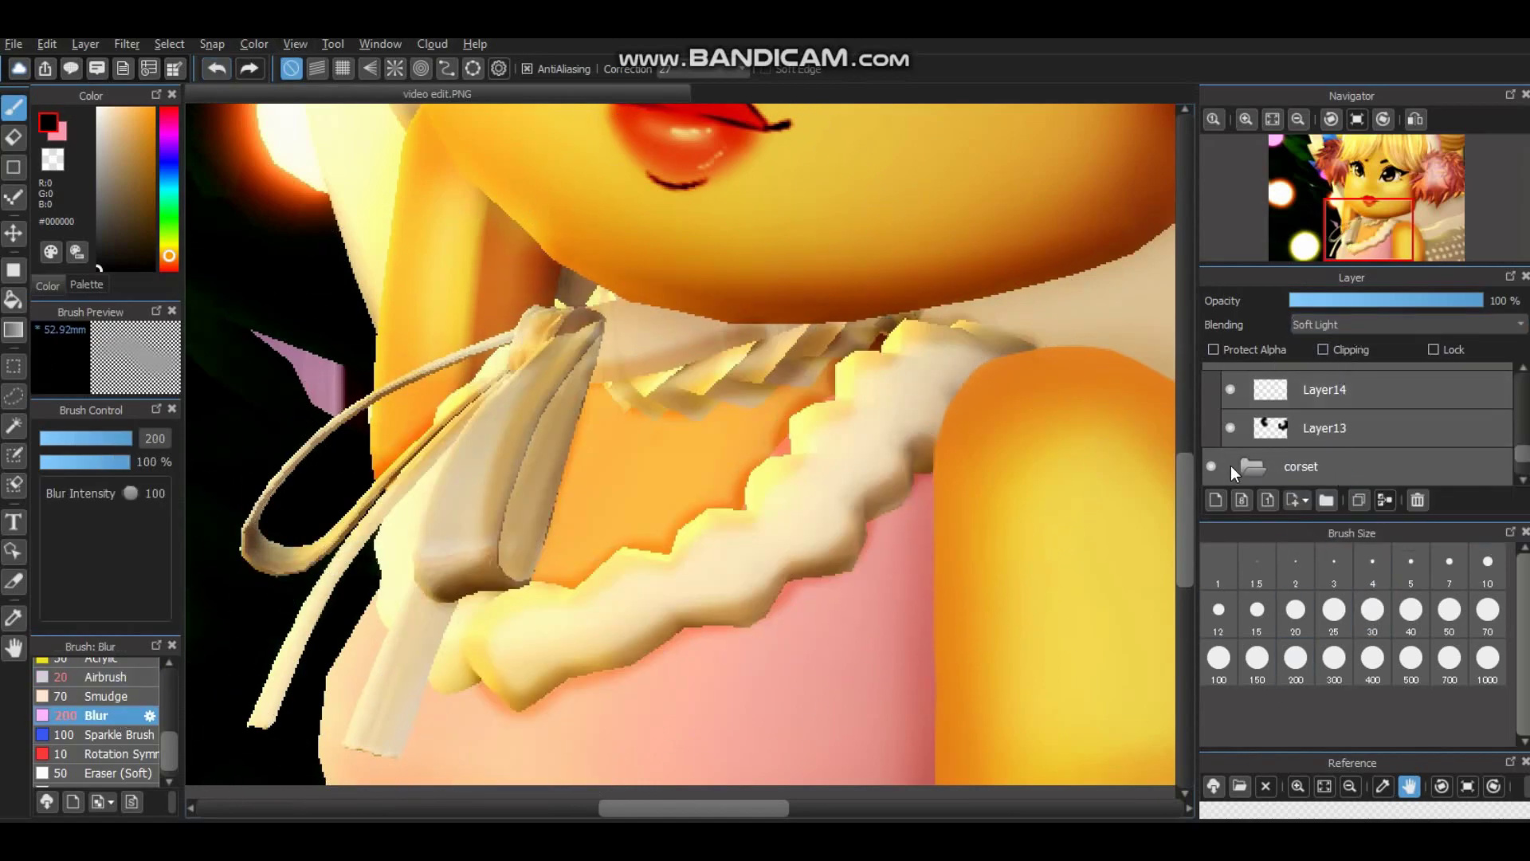
left_click(1332, 325)
left_click(1203, 475)
scroll(717, 359, "down", 3)
scroll(717, 358, "up", 2)
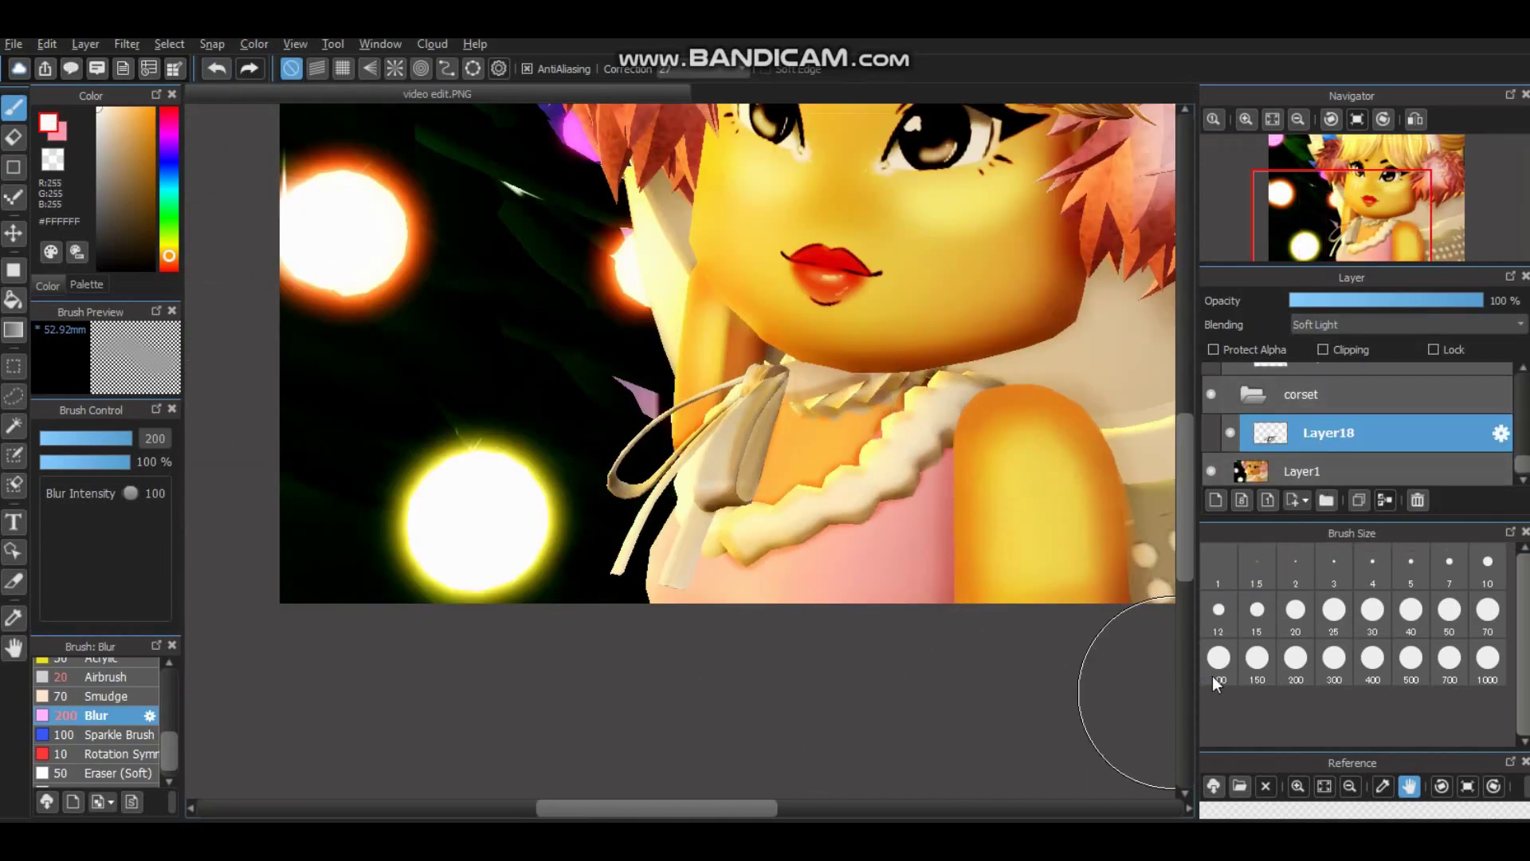
Airbrush white highlights at size 40 along the ruffled trim, the bow and the collar on a new layer.
left_click(113, 677)
key("ctrl+shift+n")
scroll(874, 420, "up", 5)
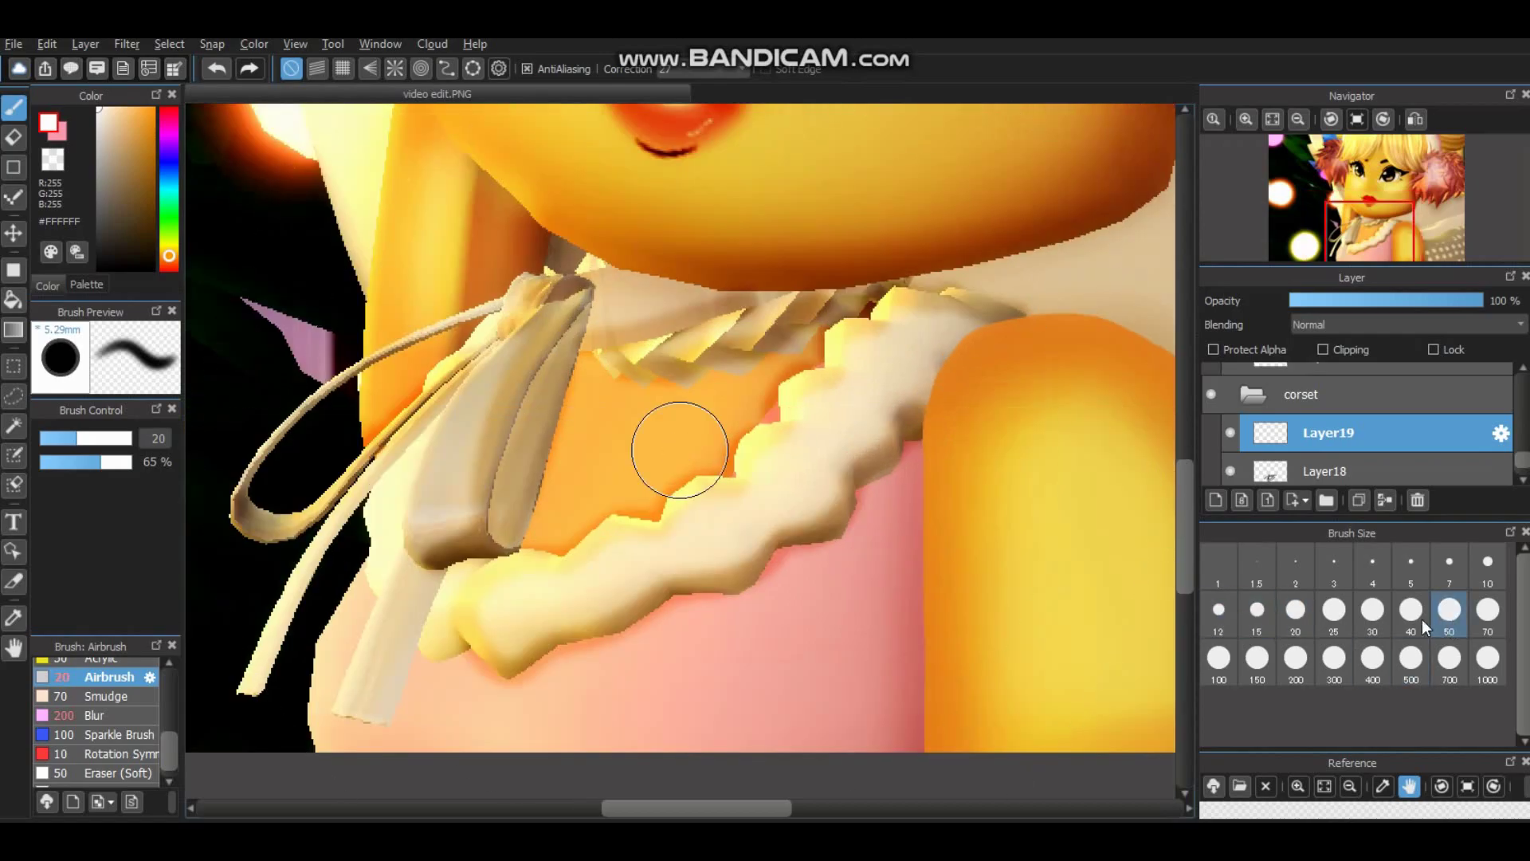
left_click_drag(922, 364, 888, 389)
mouse_move(786, 462)
left_mouse_down()
mouse_move(720, 521)
mouse_move(518, 607)
left_mouse_up()
mouse_move(470, 504)
left_mouse_down()
mouse_move(477, 398)
mouse_move(374, 436)
left_mouse_up()
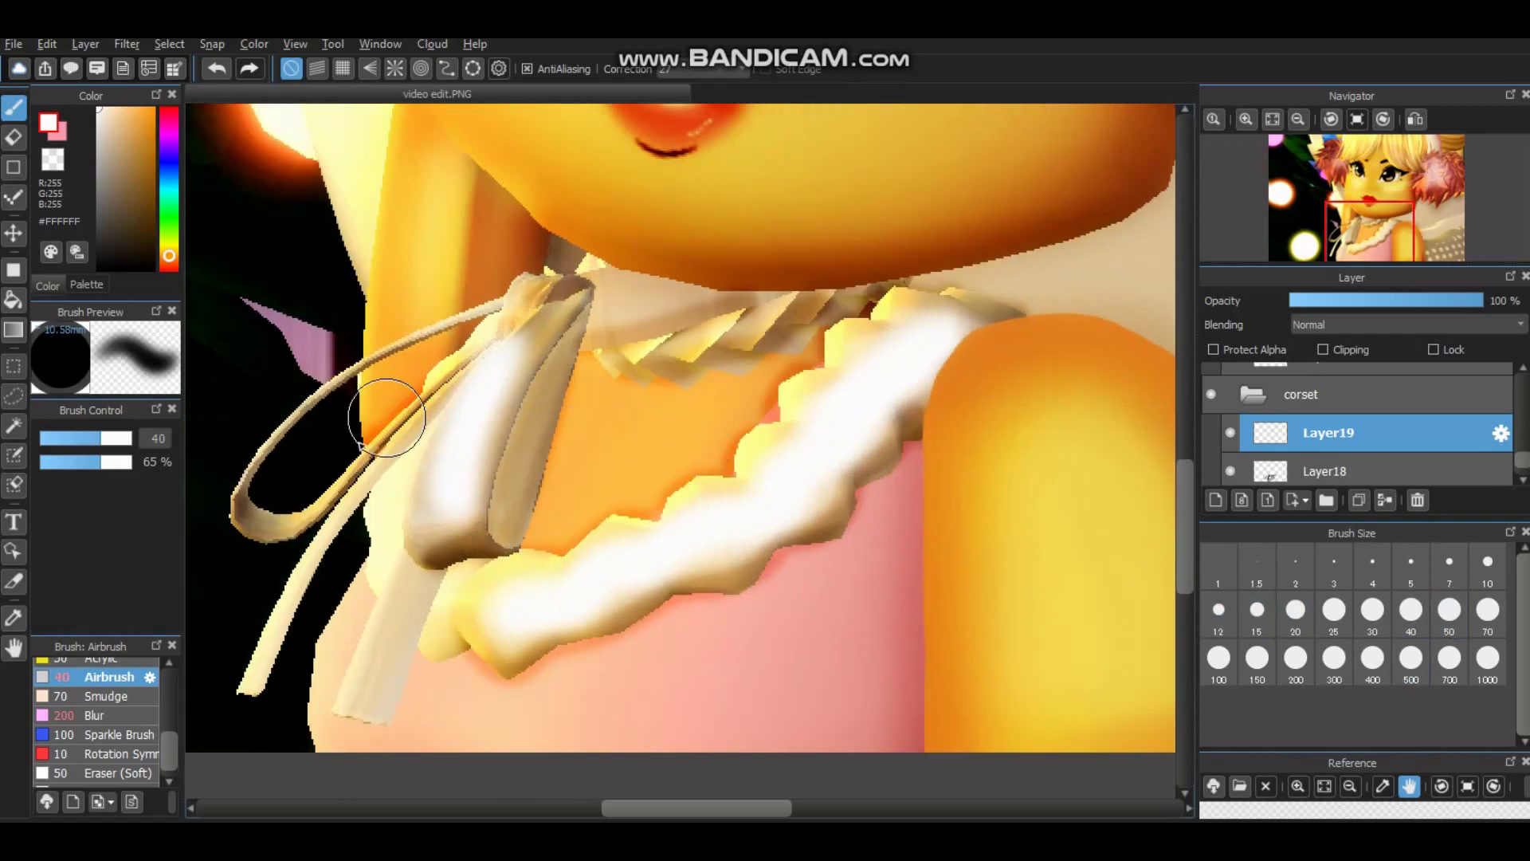
mouse_move(787, 325)
left_mouse_down()
mouse_move(614, 308)
mouse_move(685, 295)
left_mouse_up()
Set the trim and bow highlight layer to Overlay blending at 60% opacity.
left_click(1354, 324)
left_click(1342, 365)
left_click(1406, 299)
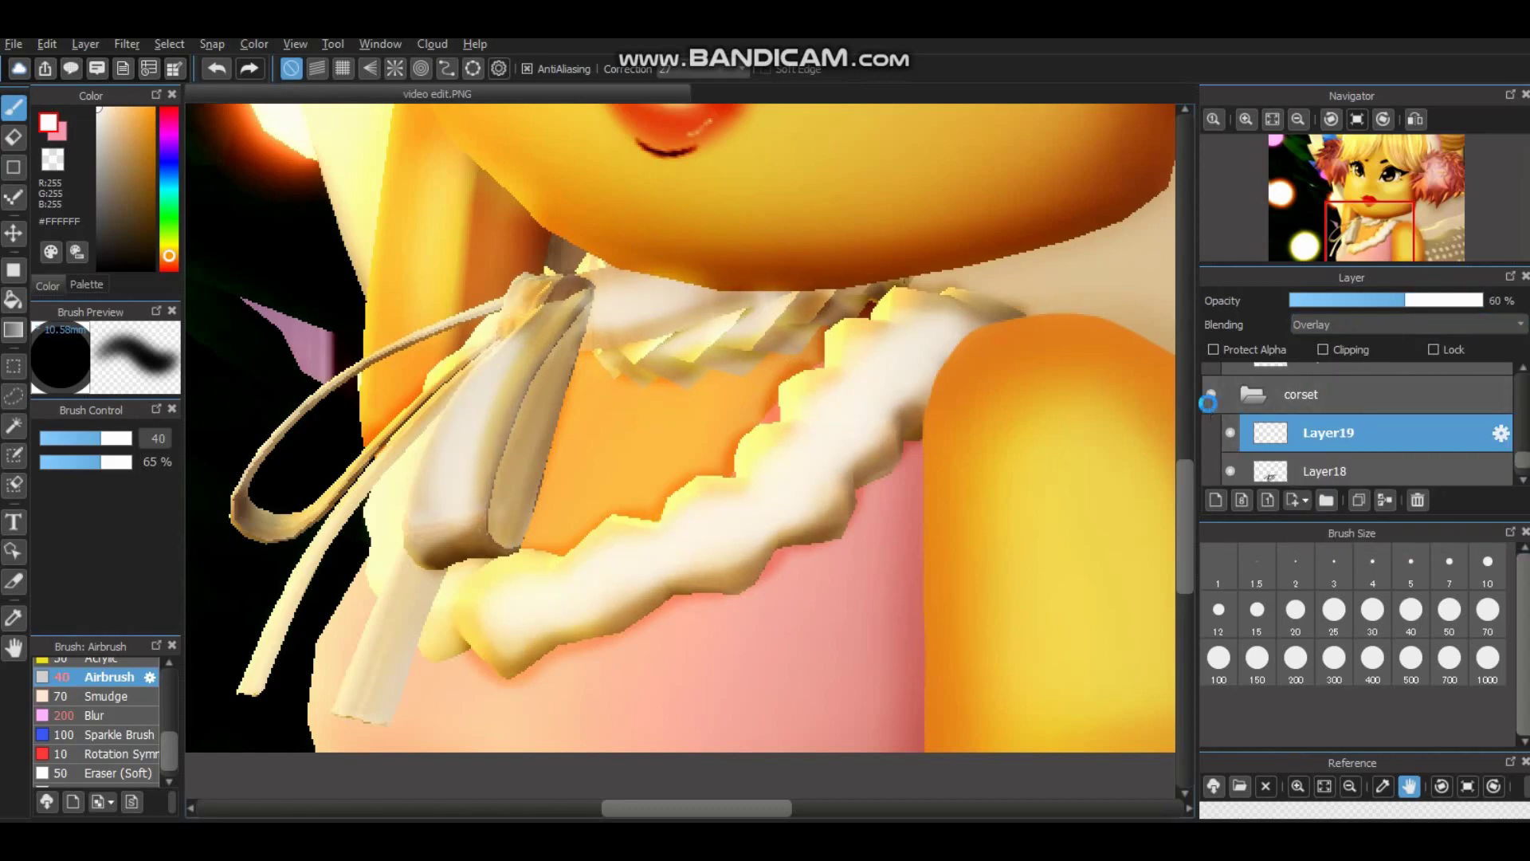
scroll(1073, 415, "down", 3)
scroll(1073, 415, "up", 2)
Airbrush black shading at size 50 along the pink bodice's edges on a new layer in a new folder above the base picture.
left_click(1283, 469)
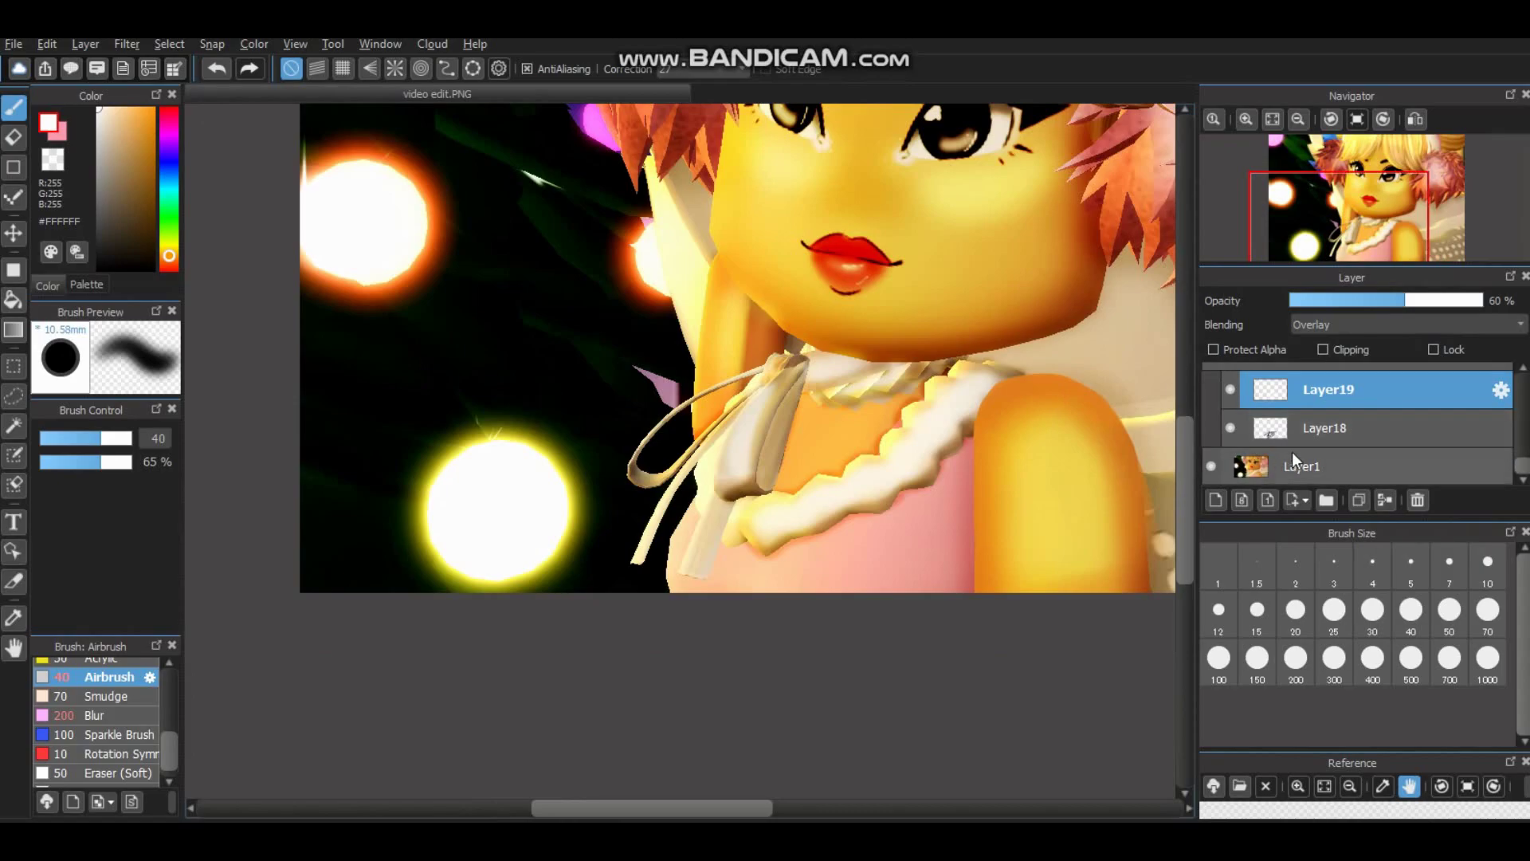
left_click(1291, 470)
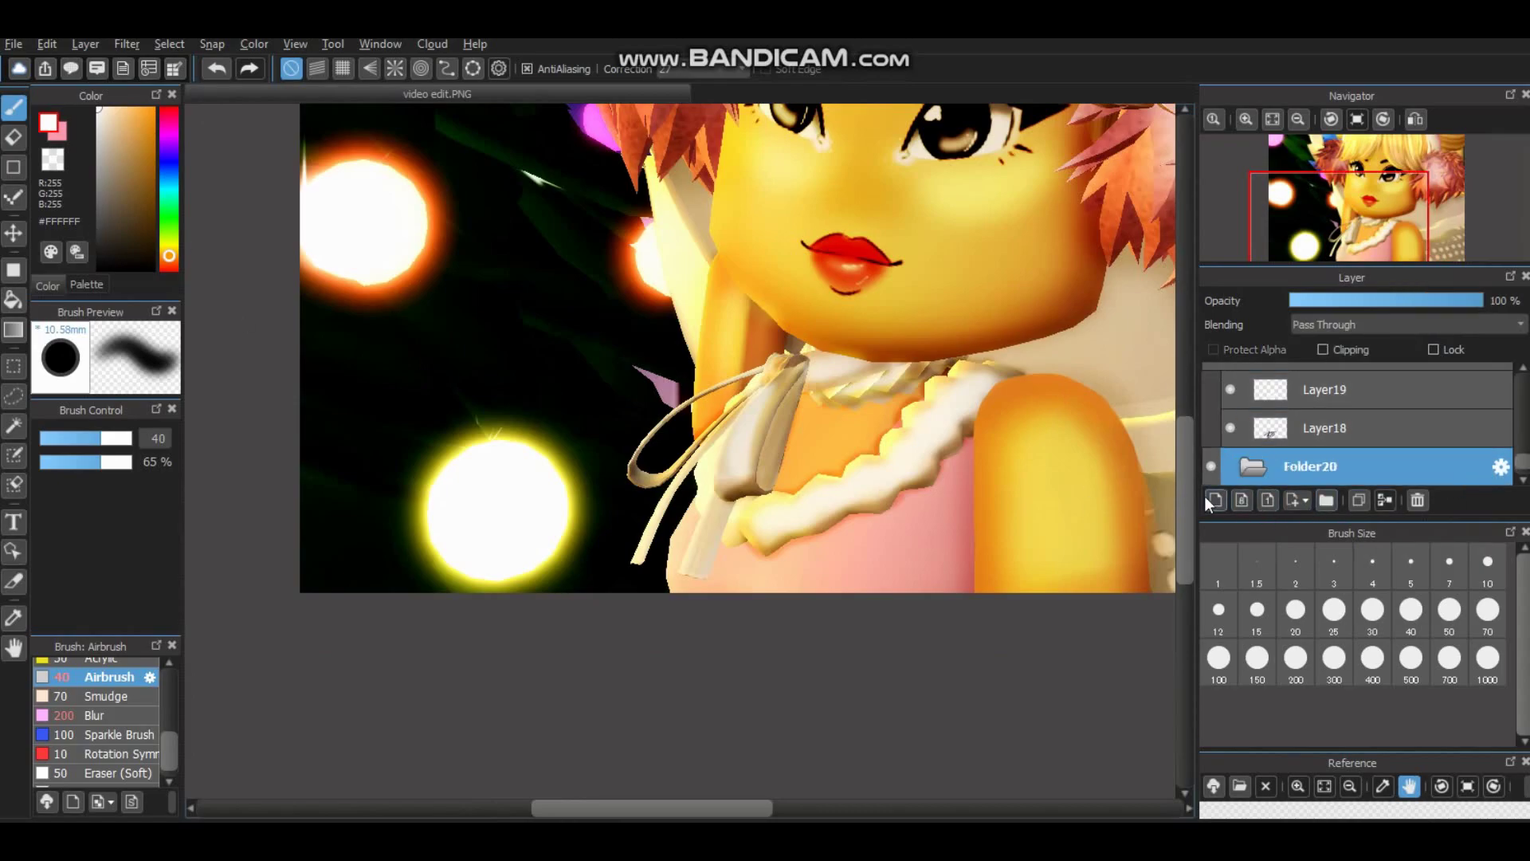
left_click(1372, 610)
scroll(898, 452, "up", 2)
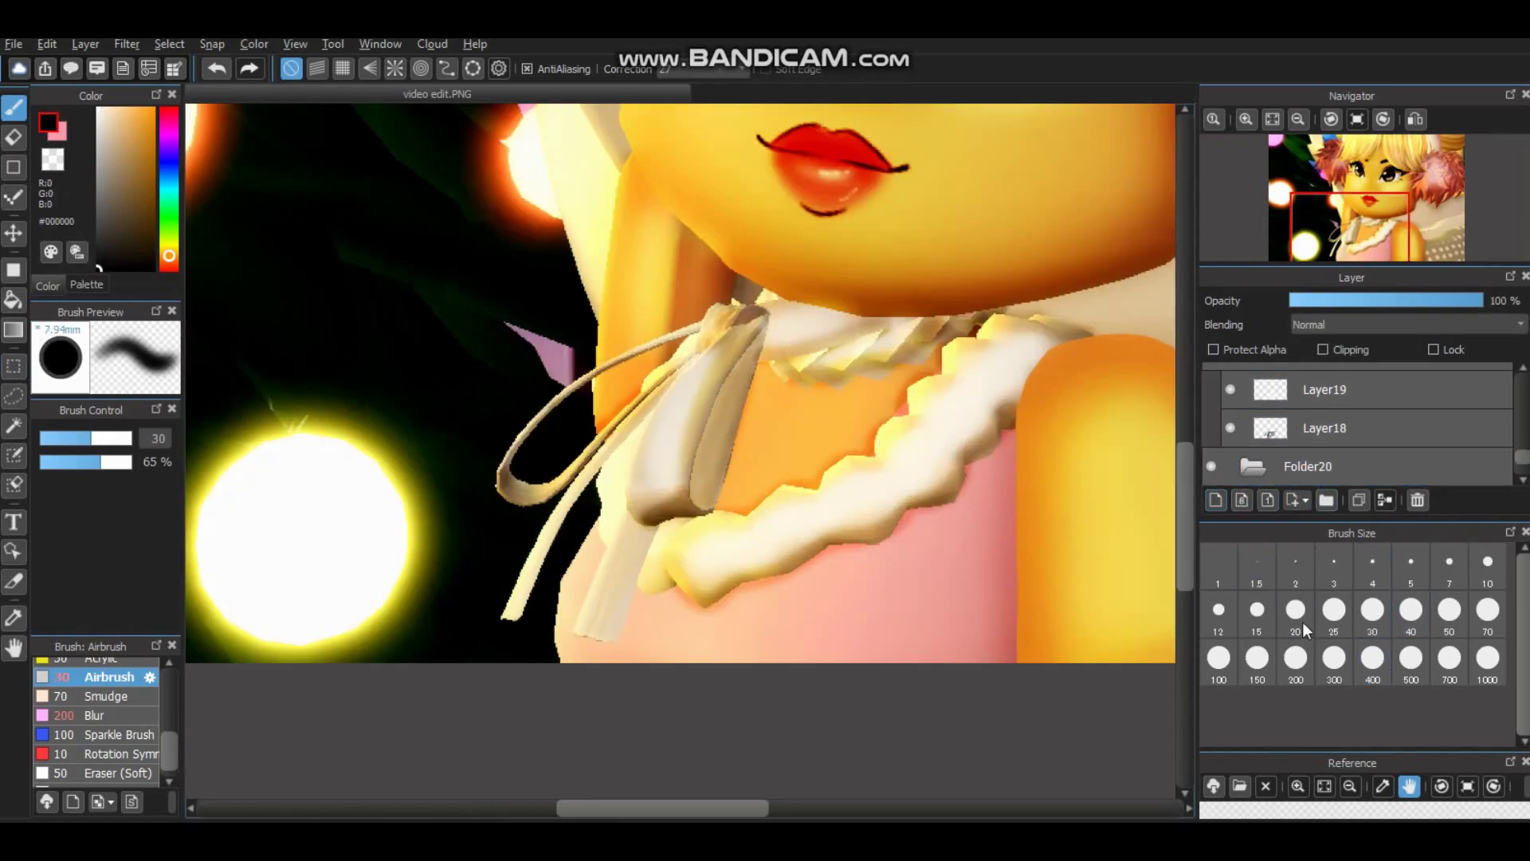
left_click(1448, 609)
left_click_drag(1011, 419, 1008, 582)
mouse_move(880, 669)
left_mouse_down()
mouse_move(574, 625)
mouse_move(591, 543)
mouse_move(638, 609)
mouse_move(773, 597)
mouse_move(899, 553)
mouse_move(982, 479)
left_mouse_up()
Set the bodice shading layer to Soft Light at 82% opacity and soften the shading with the Blur brush at size 100.
left_click(1403, 324)
left_click(1381, 483)
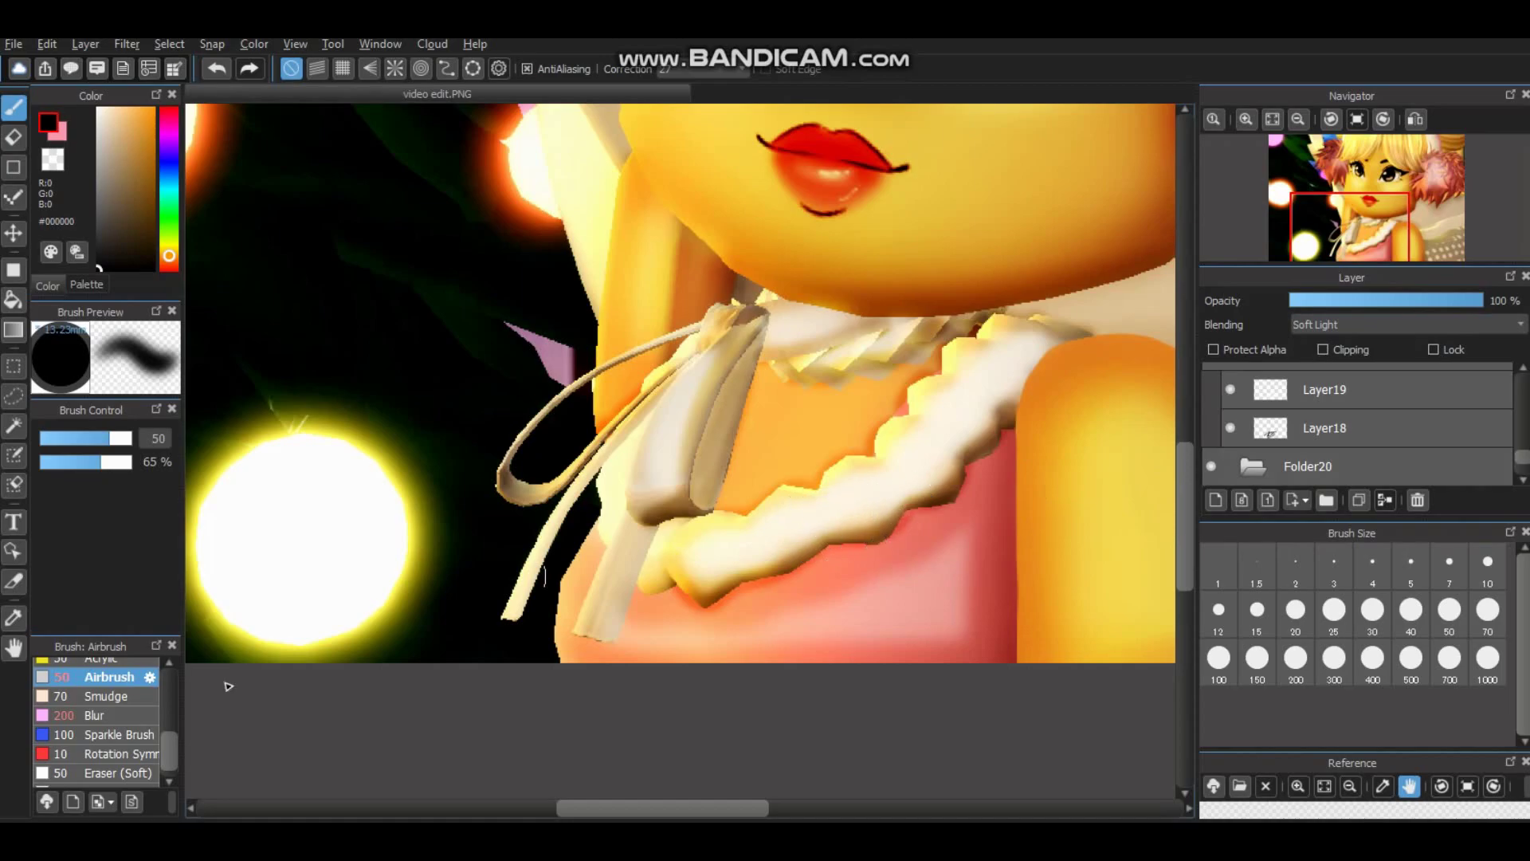
left_click(96, 715)
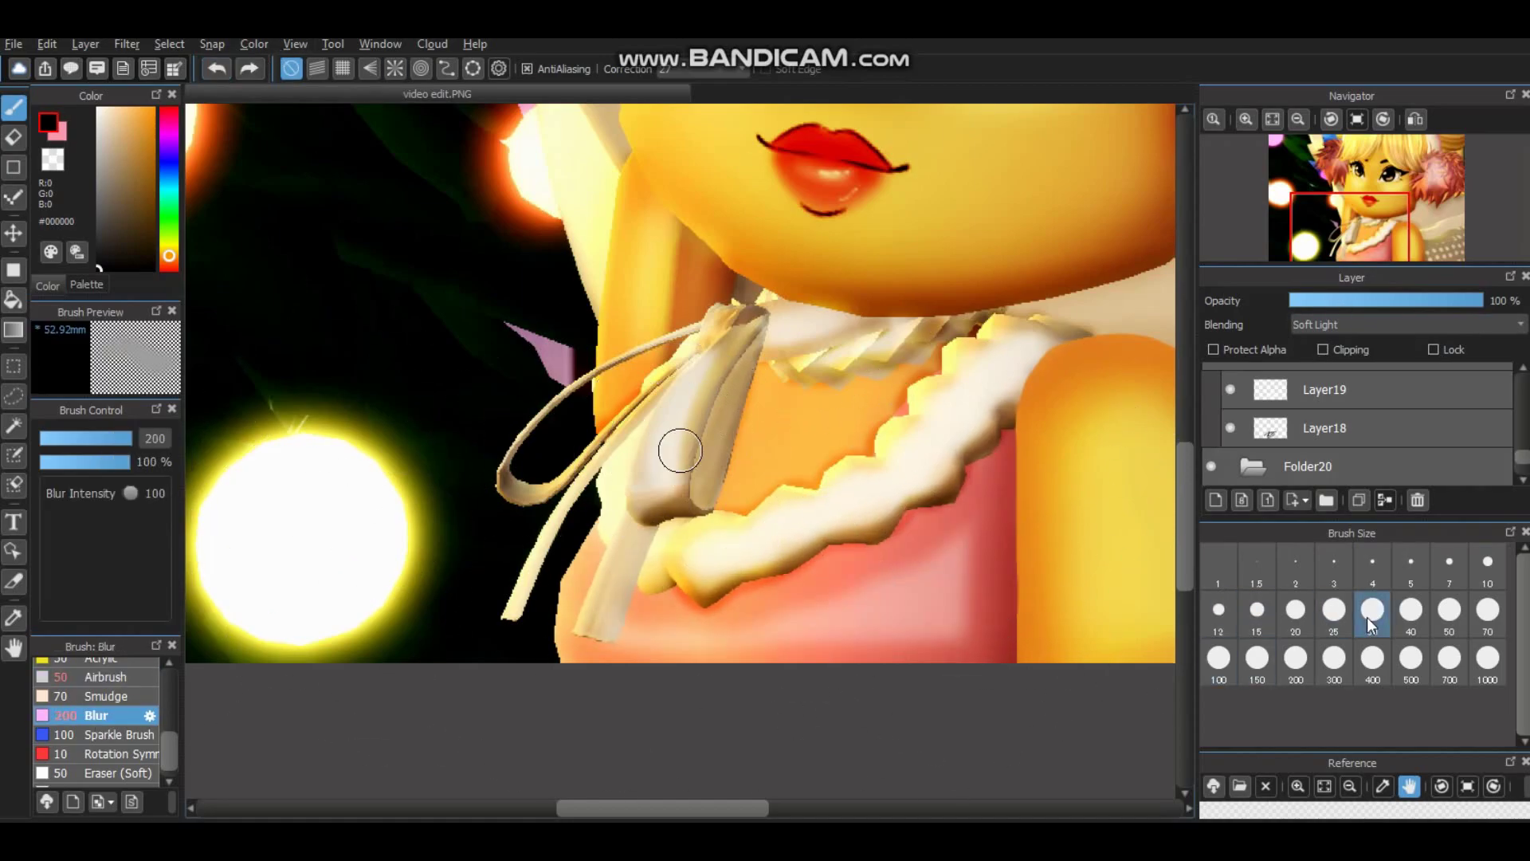
left_click(1218, 658)
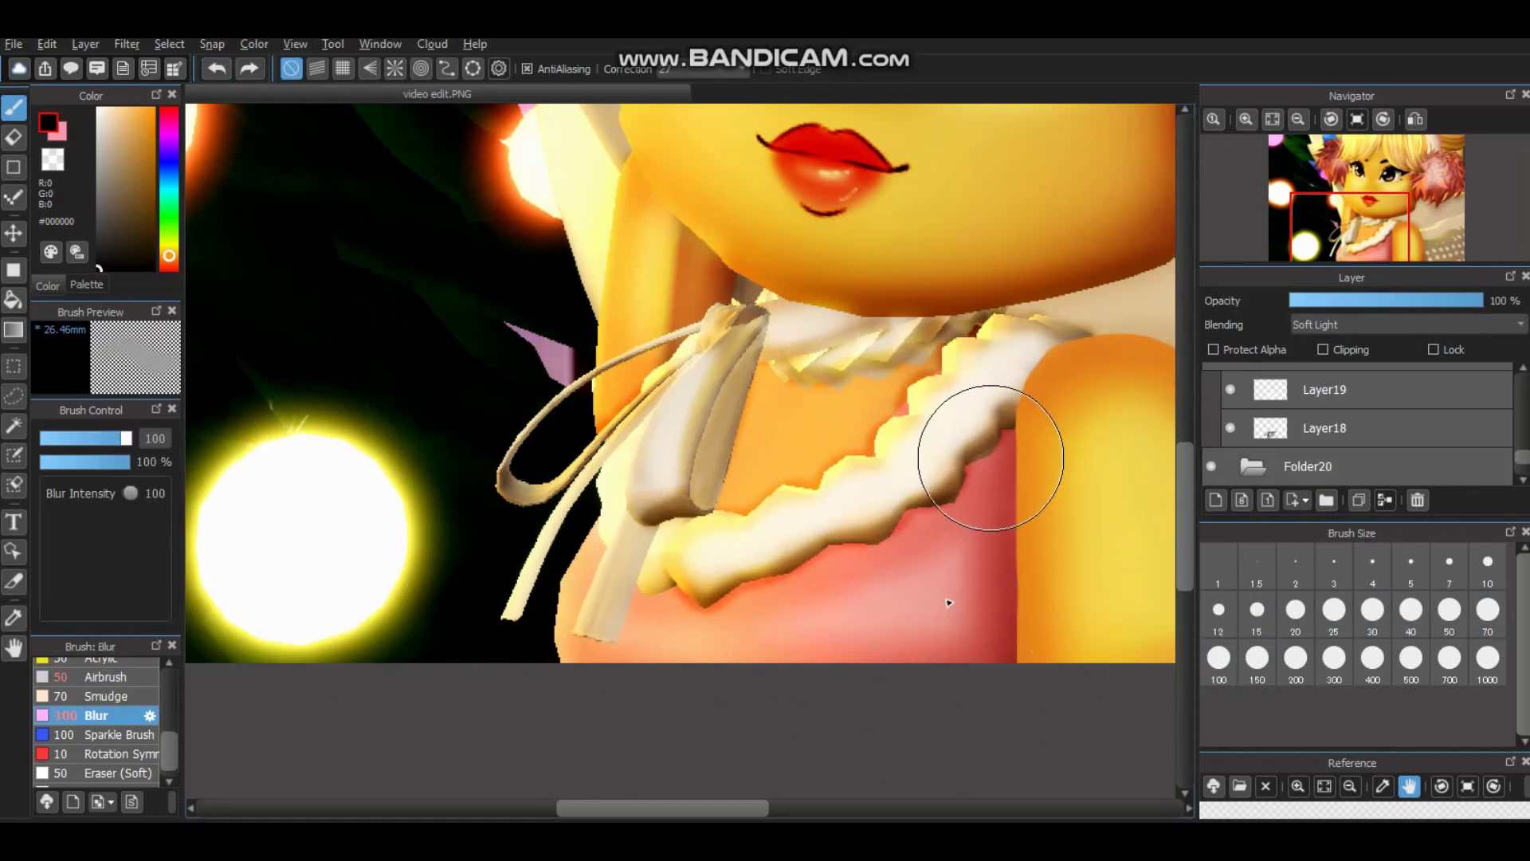
Airbrush a white highlight across the pink bodice on a new layer and soften it with the Blur brush at size 150.
left_click(1217, 501)
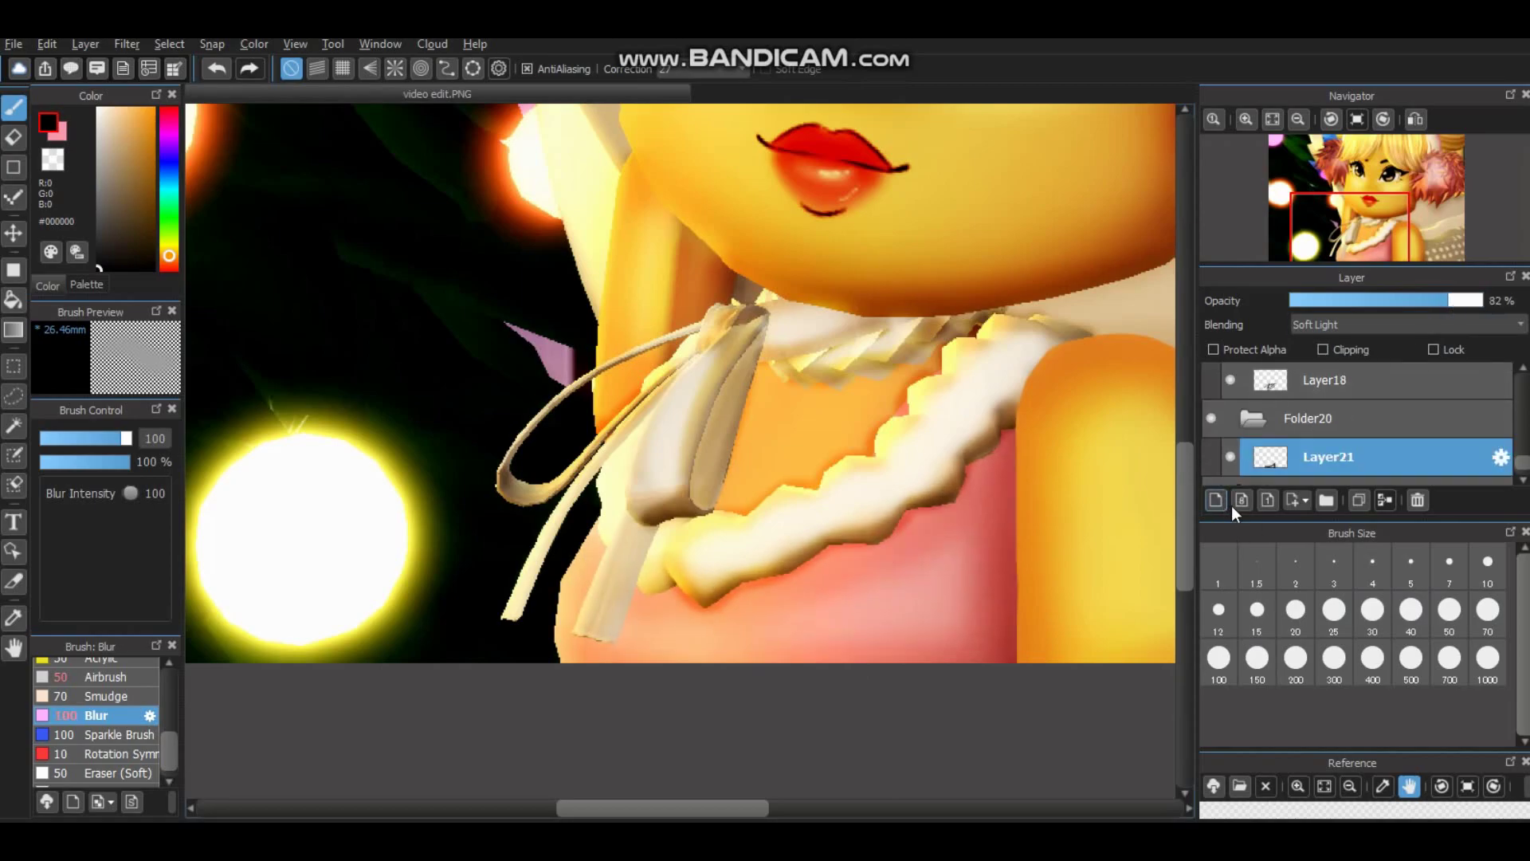
left_click(104, 677)
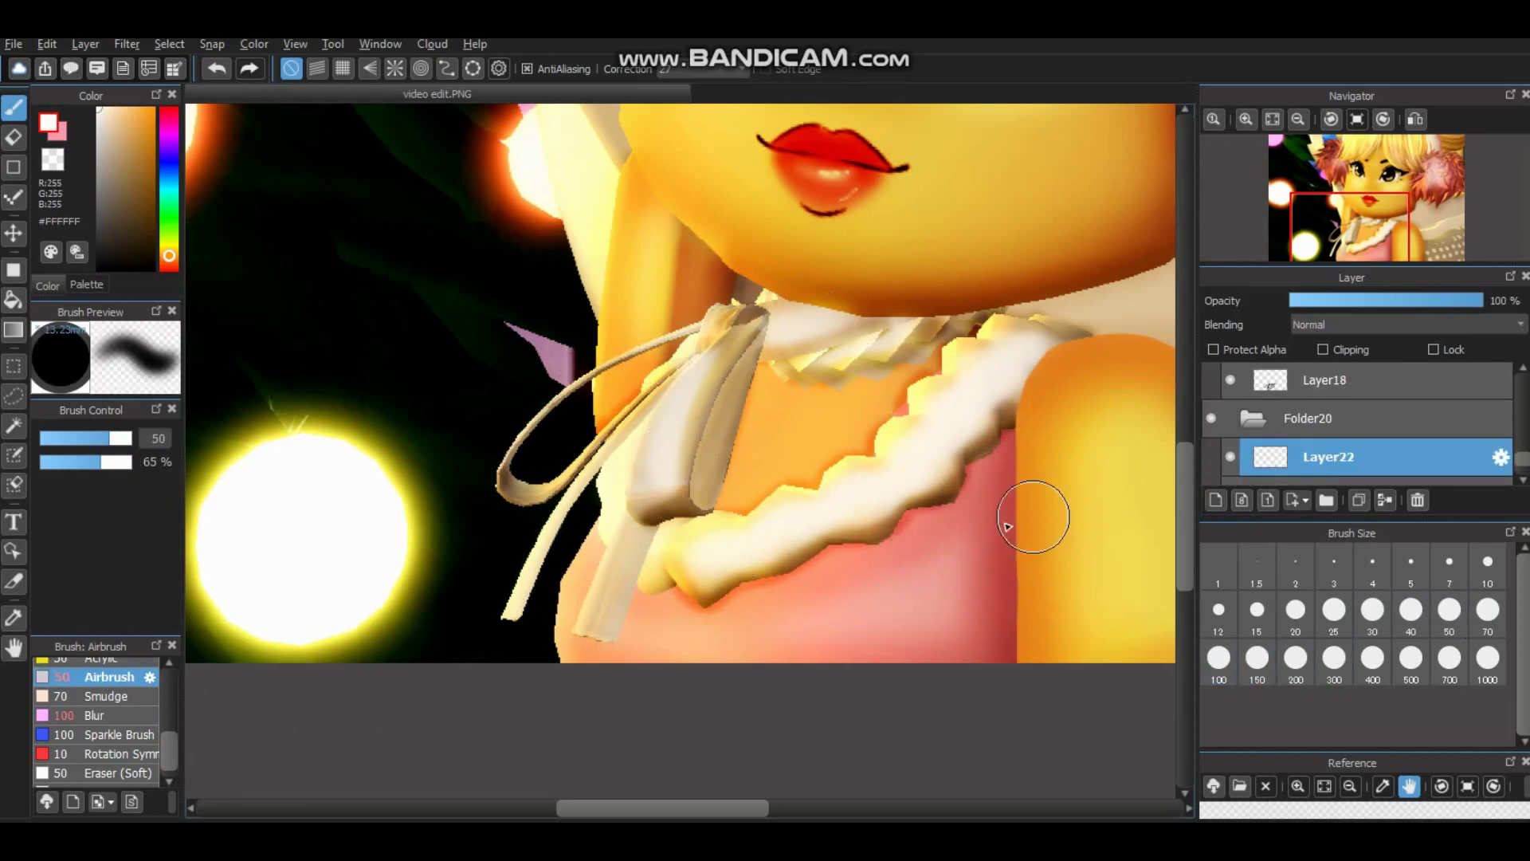
mouse_move(986, 559)
left_mouse_down()
mouse_move(820, 618)
mouse_move(613, 638)
left_mouse_up()
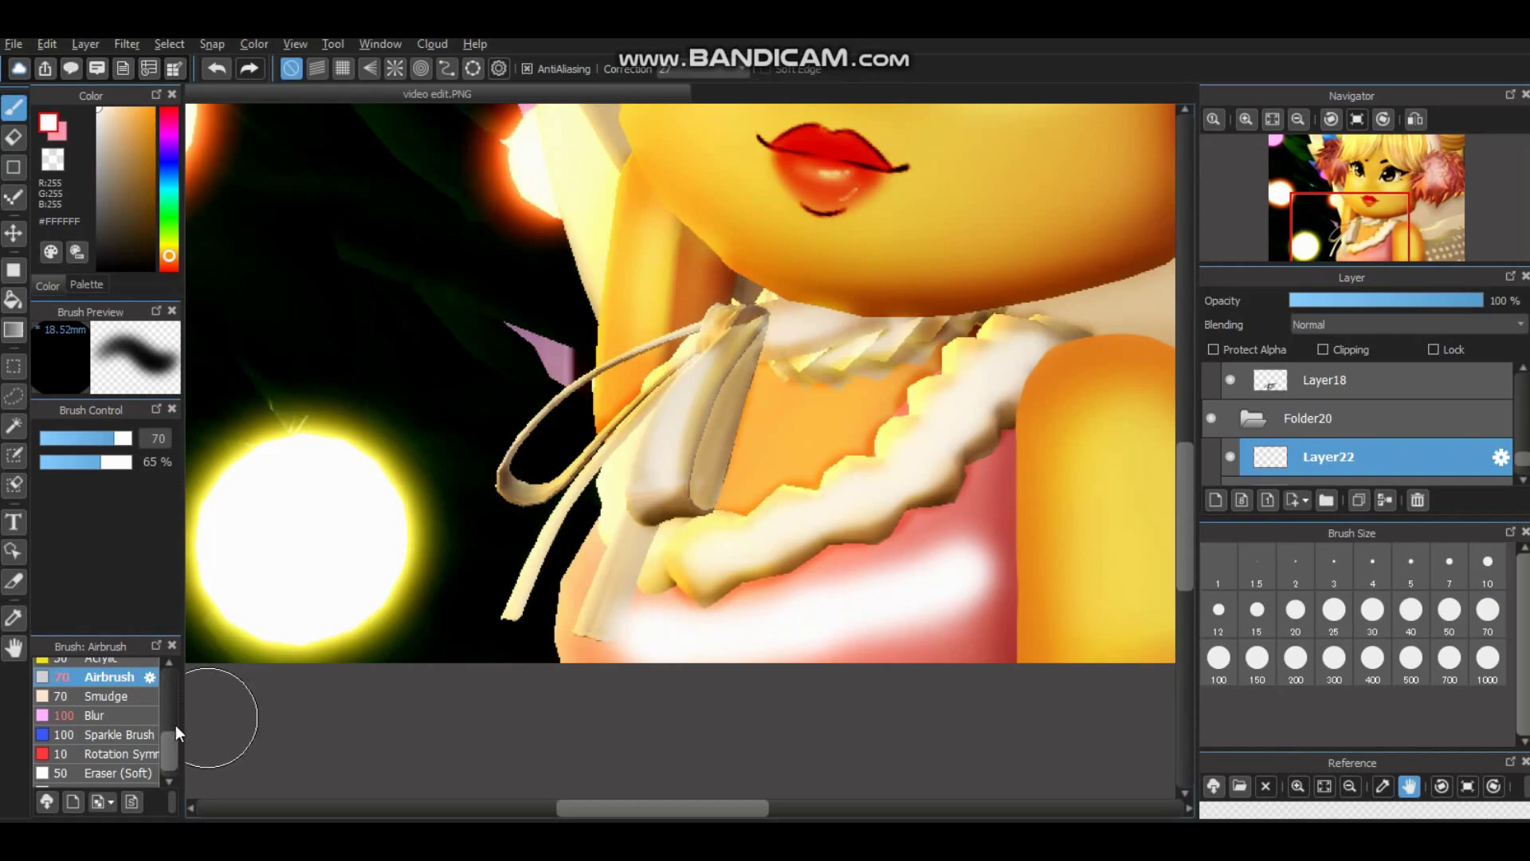
left_click(135, 716)
left_click(1256, 660)
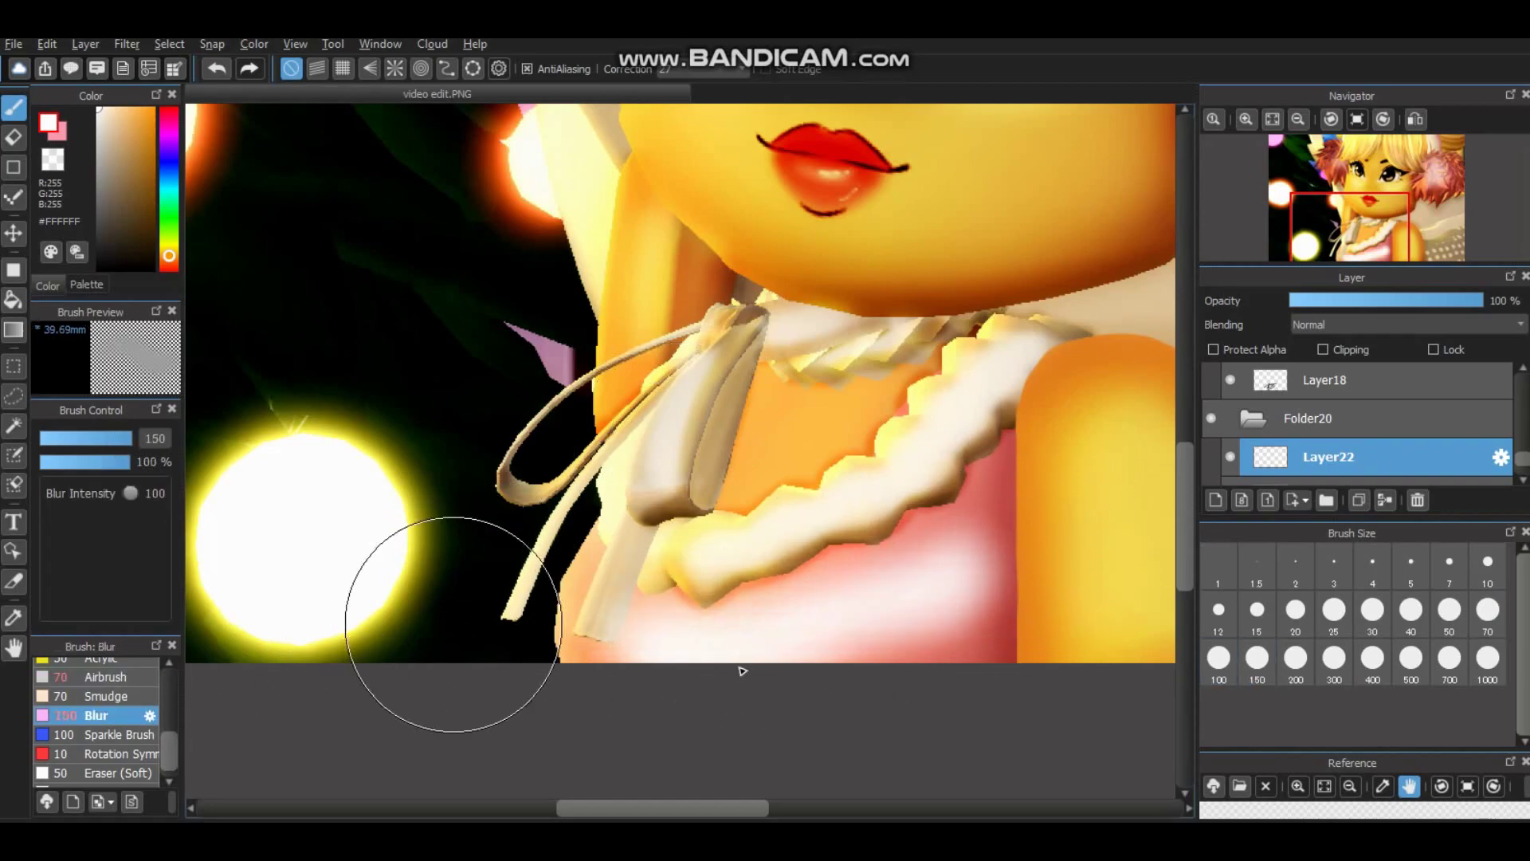
Set the bodice highlight layer to Overlay blending at 81% opacity.
left_click(1403, 325)
left_click(1354, 430)
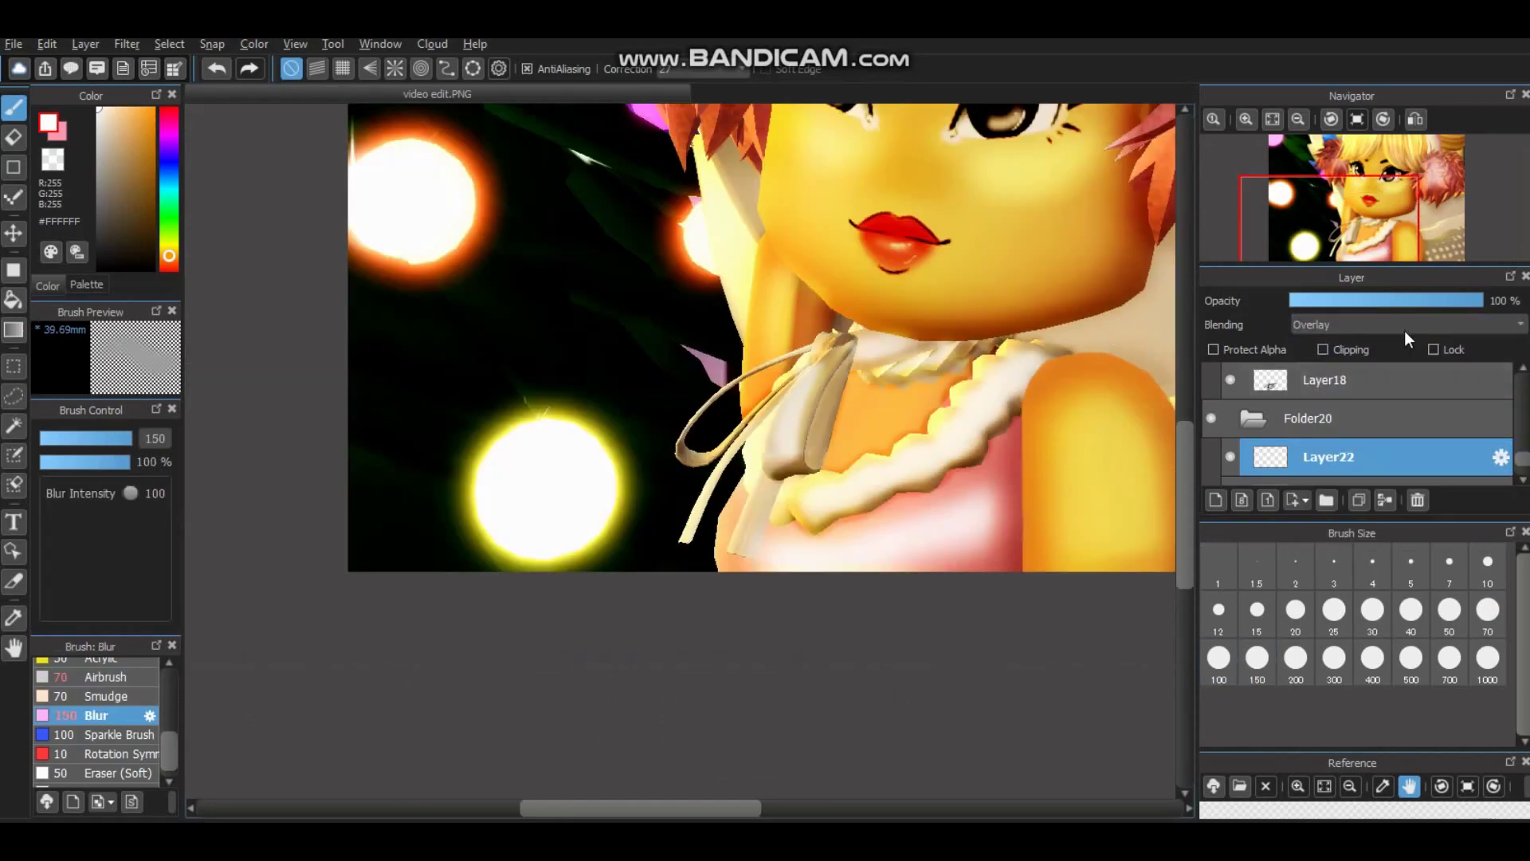
left_click(1447, 303)
scroll(1221, 379, "down", 2)
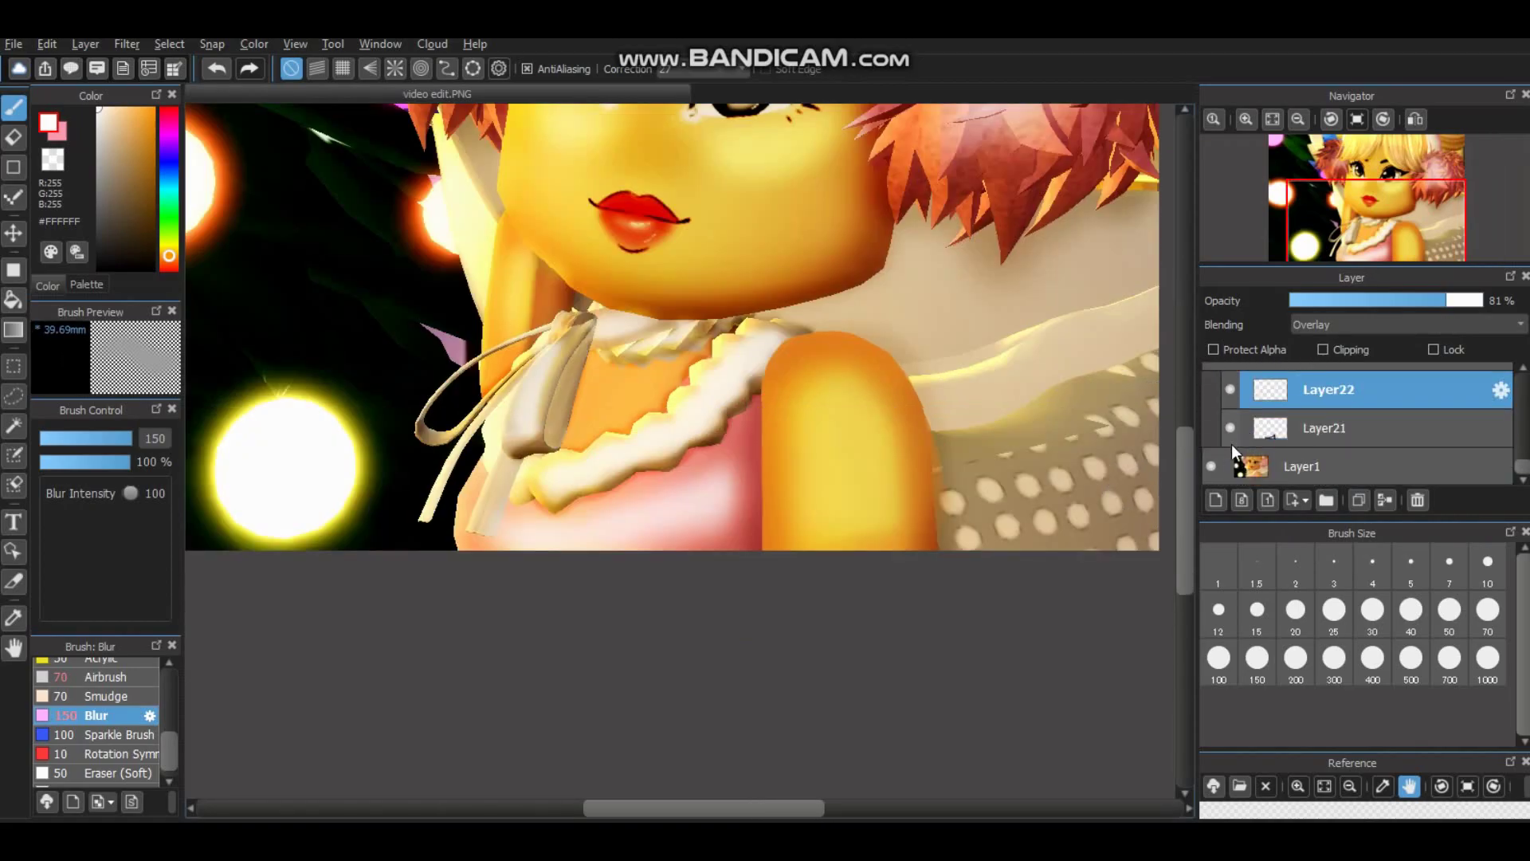
scroll(1218, 397, "up", 1)
scroll(1015, 404, "down", 3)
scroll(1097, 463, "up", 1)
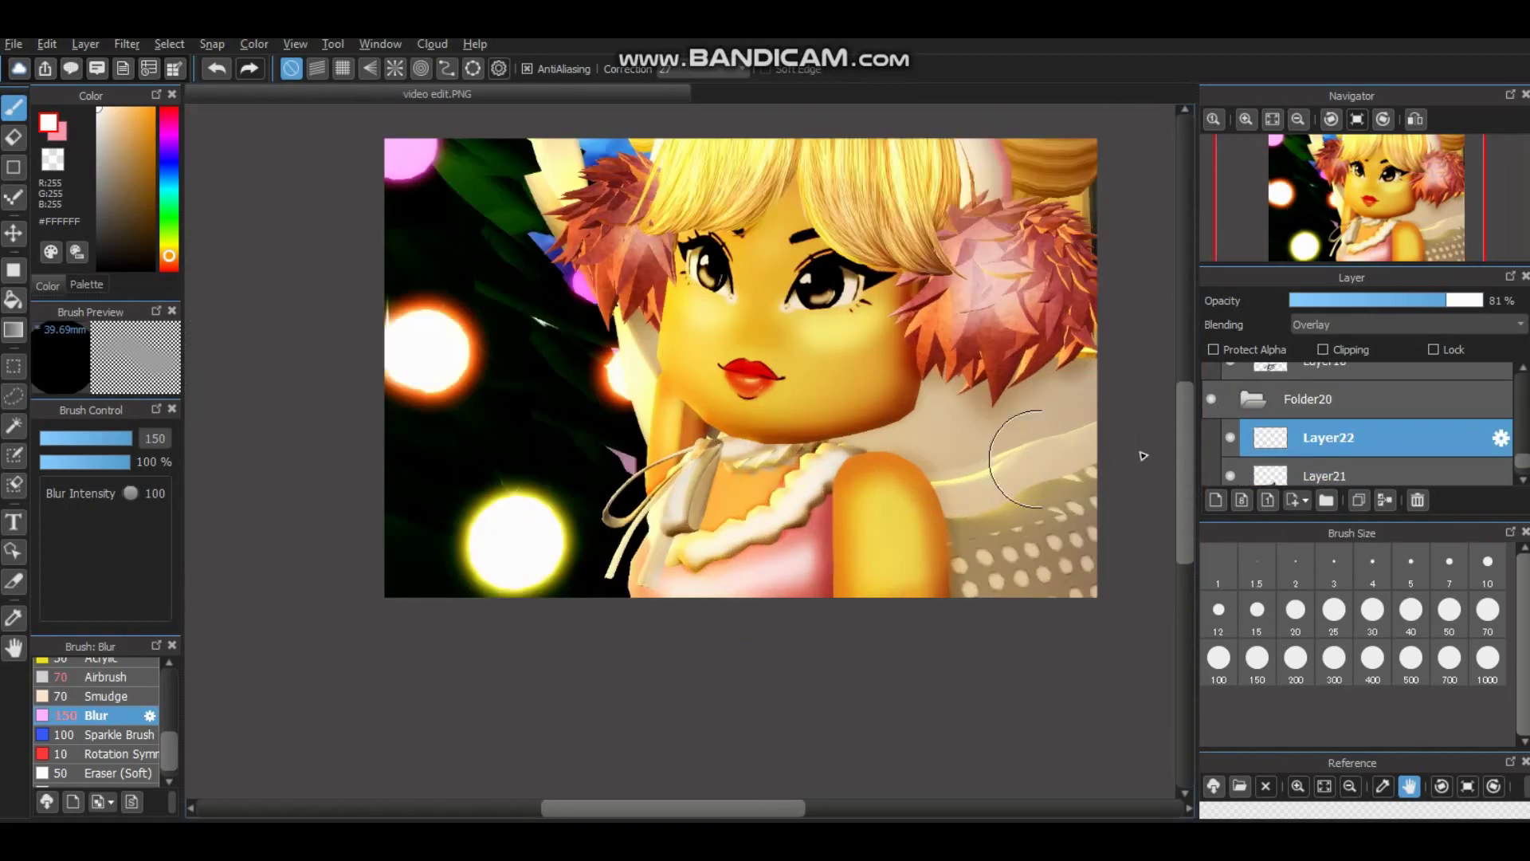
scroll(1337, 475, "down", 2)
Add the creator's handle as black 10 pt Noto Sans text over the bodice, above all other layers.
left_click_drag(1315, 470, 1331, 370)
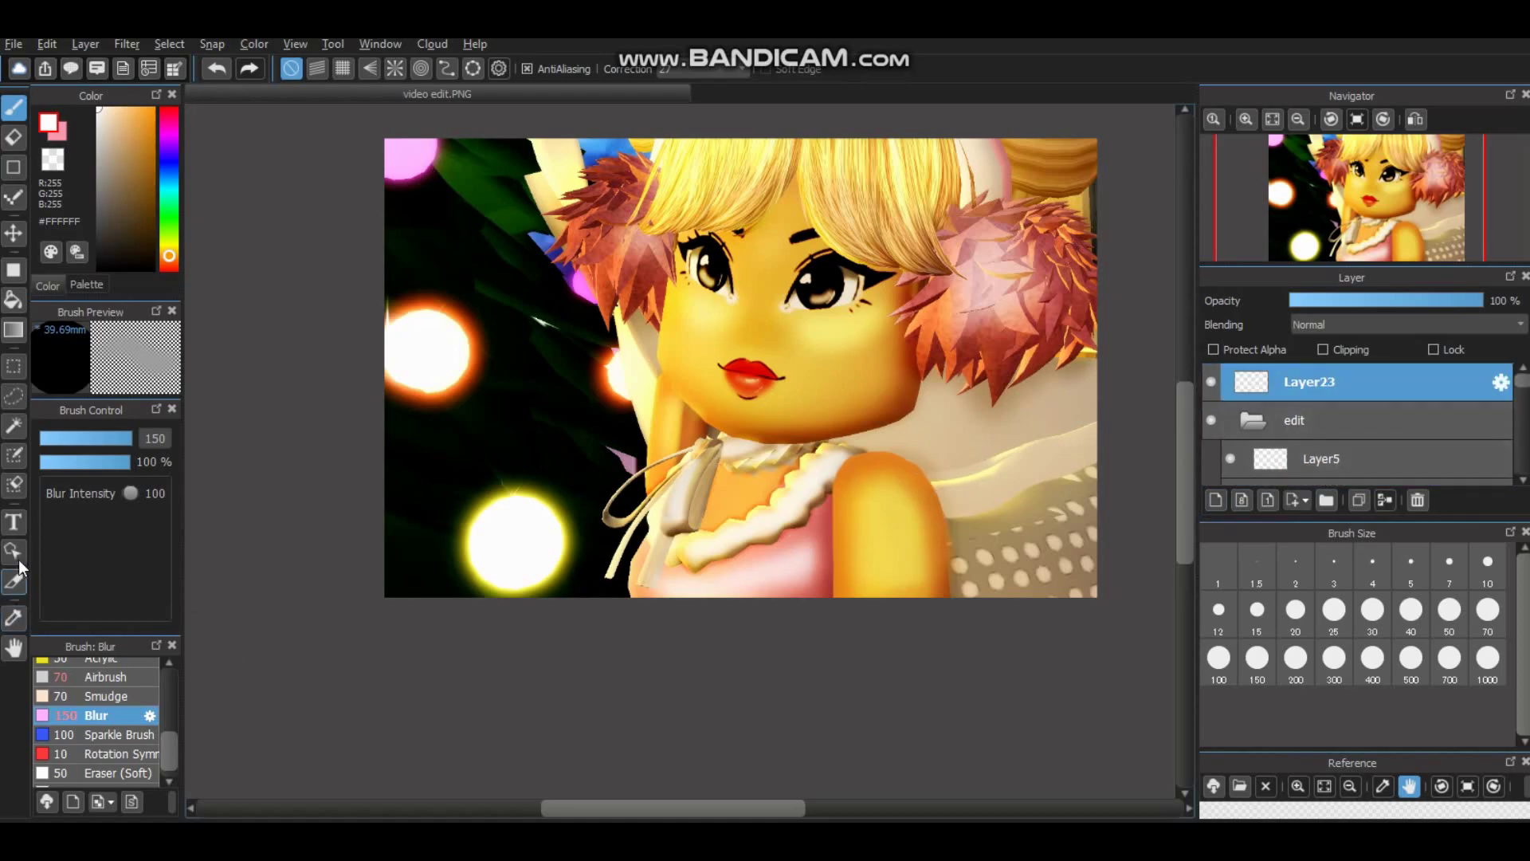
left_click(14, 522)
left_click(905, 566)
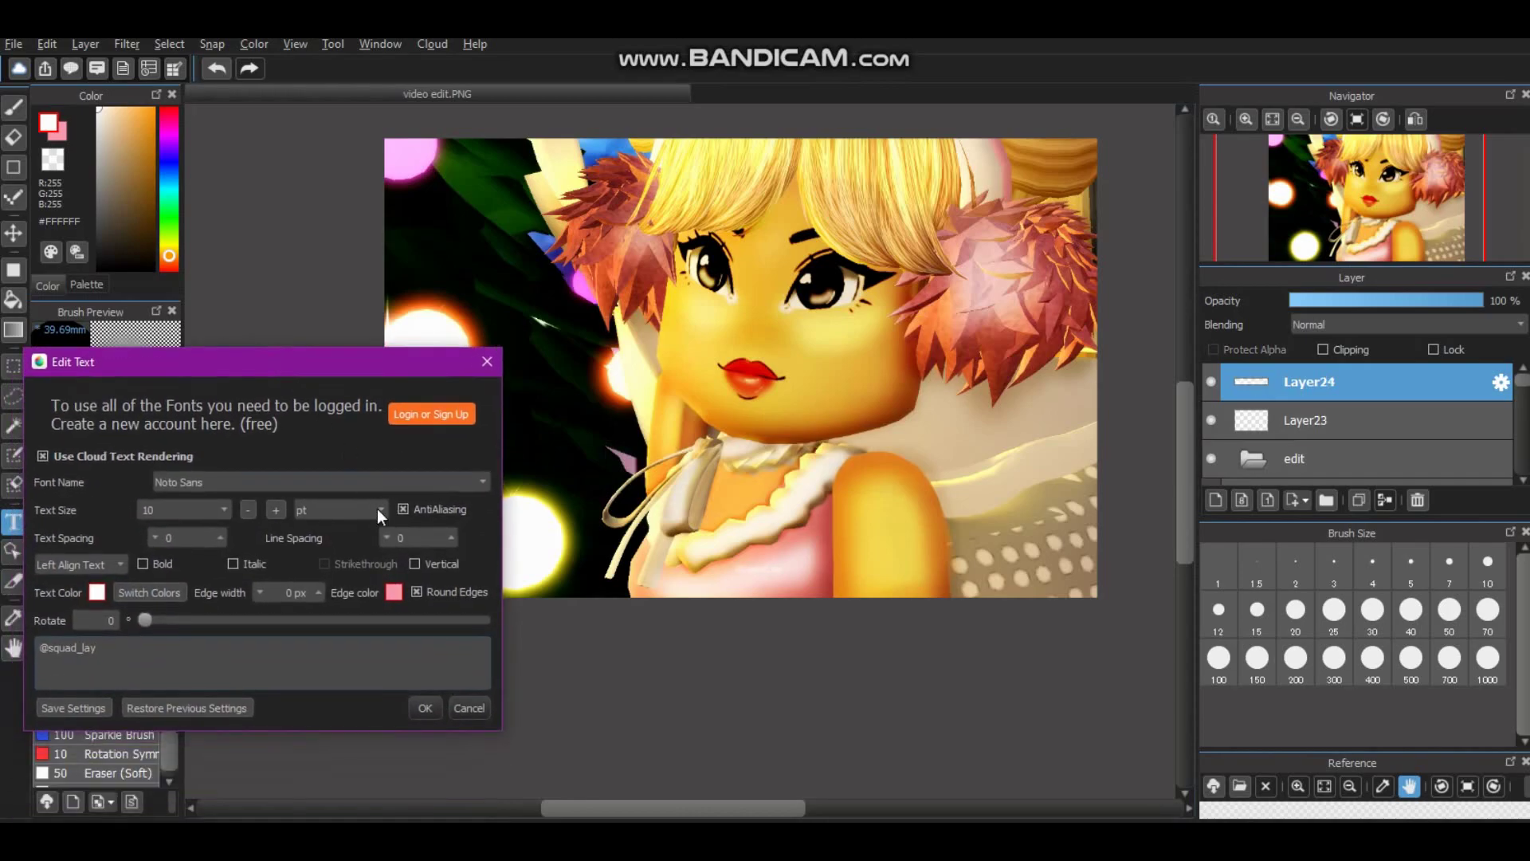
type("@squad_lay")
left_click(97, 591)
left_click(502, 412)
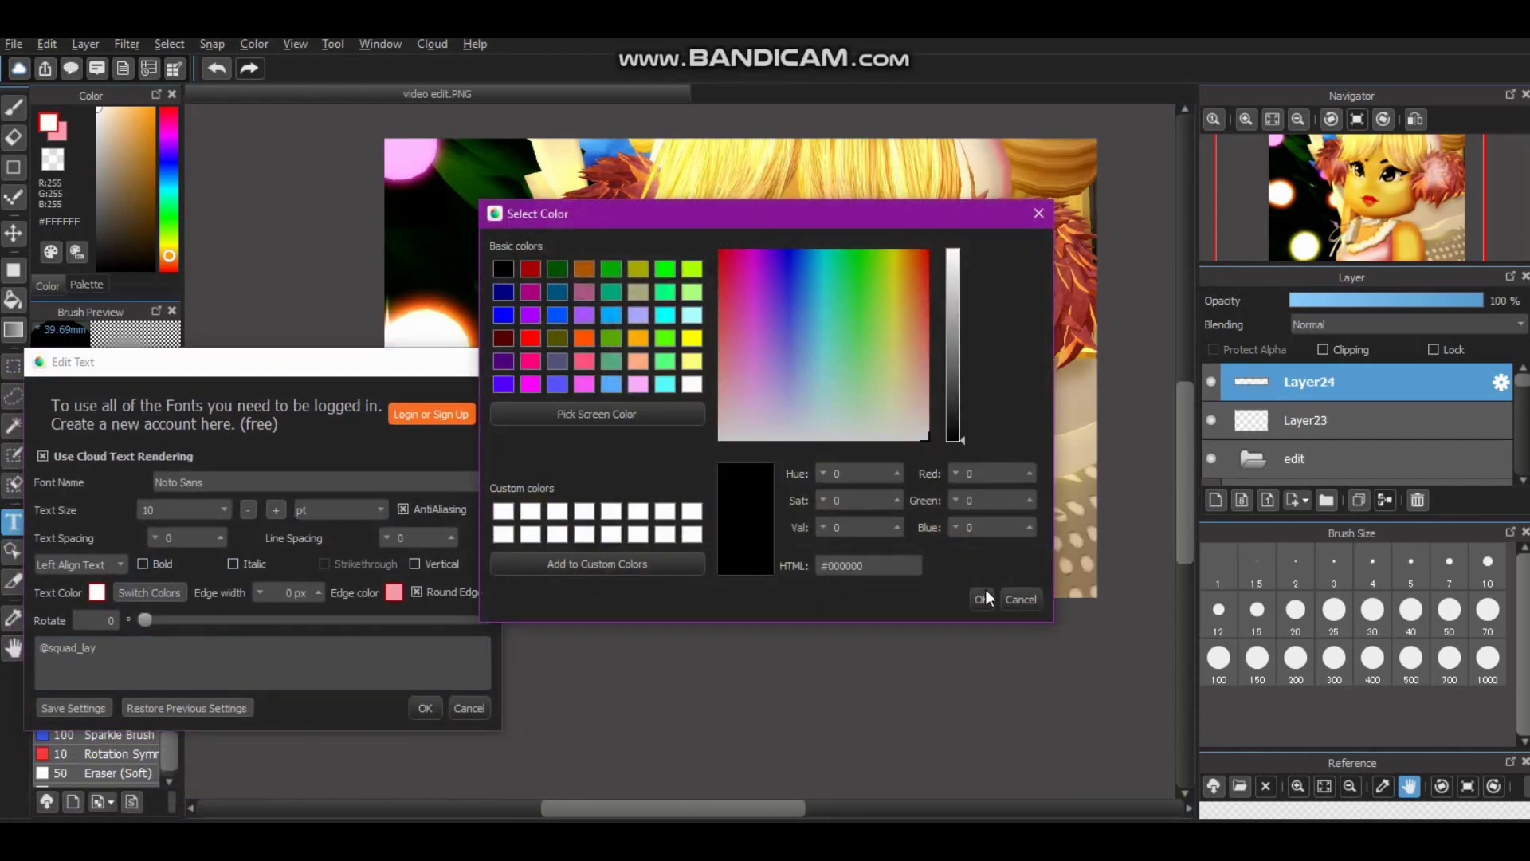
left_click(977, 596)
left_click(425, 708)
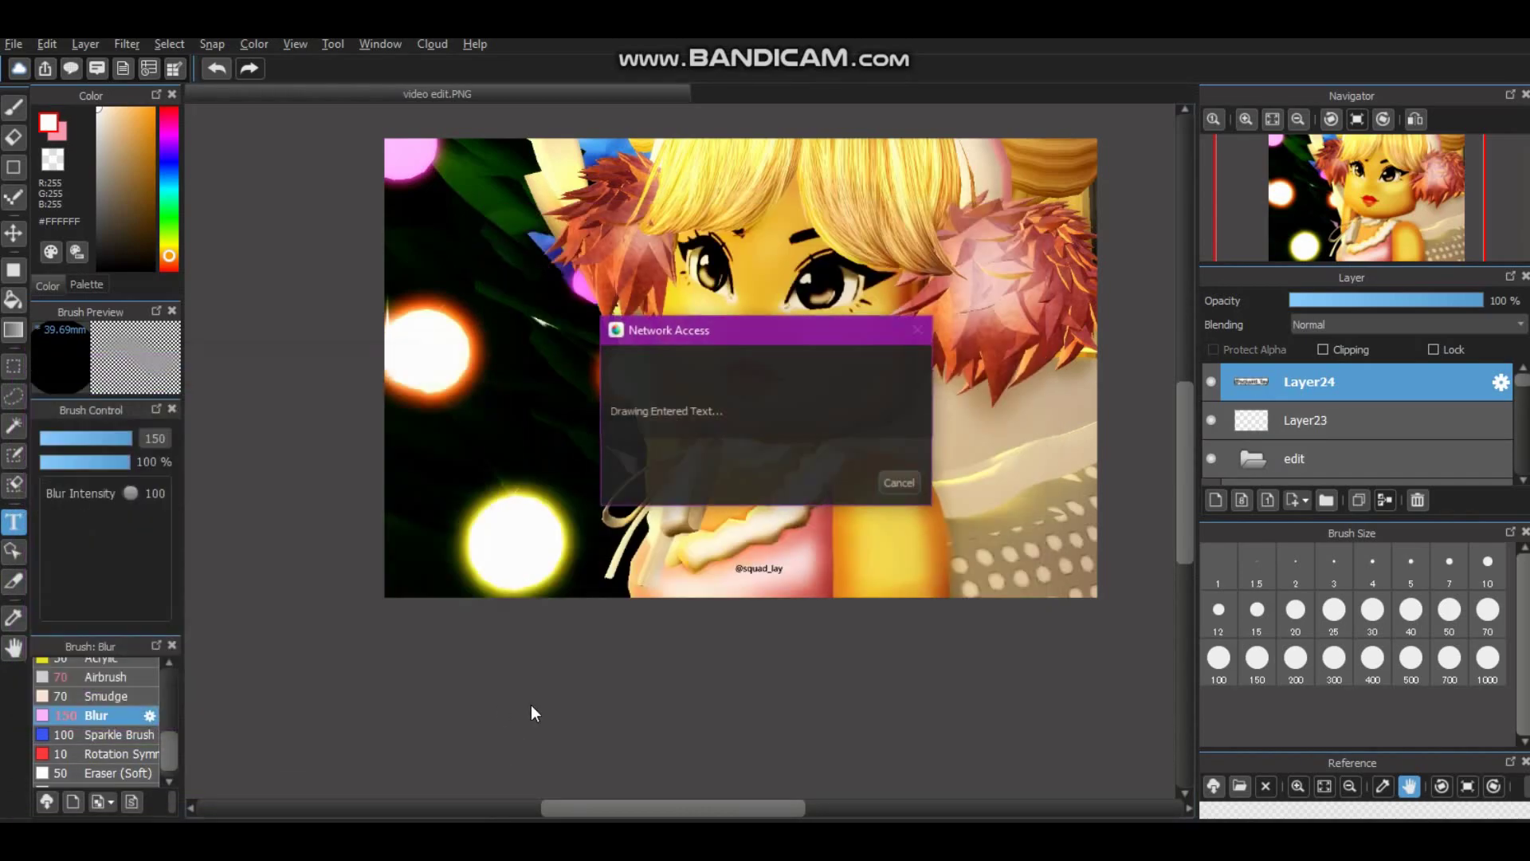
Move the handle text to the bodice's lower edge beside the arm and set its opacity to 58%.
scroll(758, 566, "up", 4)
left_click_drag(759, 566, 873, 631)
left_click_drag(1421, 299, 1401, 301)
scroll(735, 387, "down", 4)
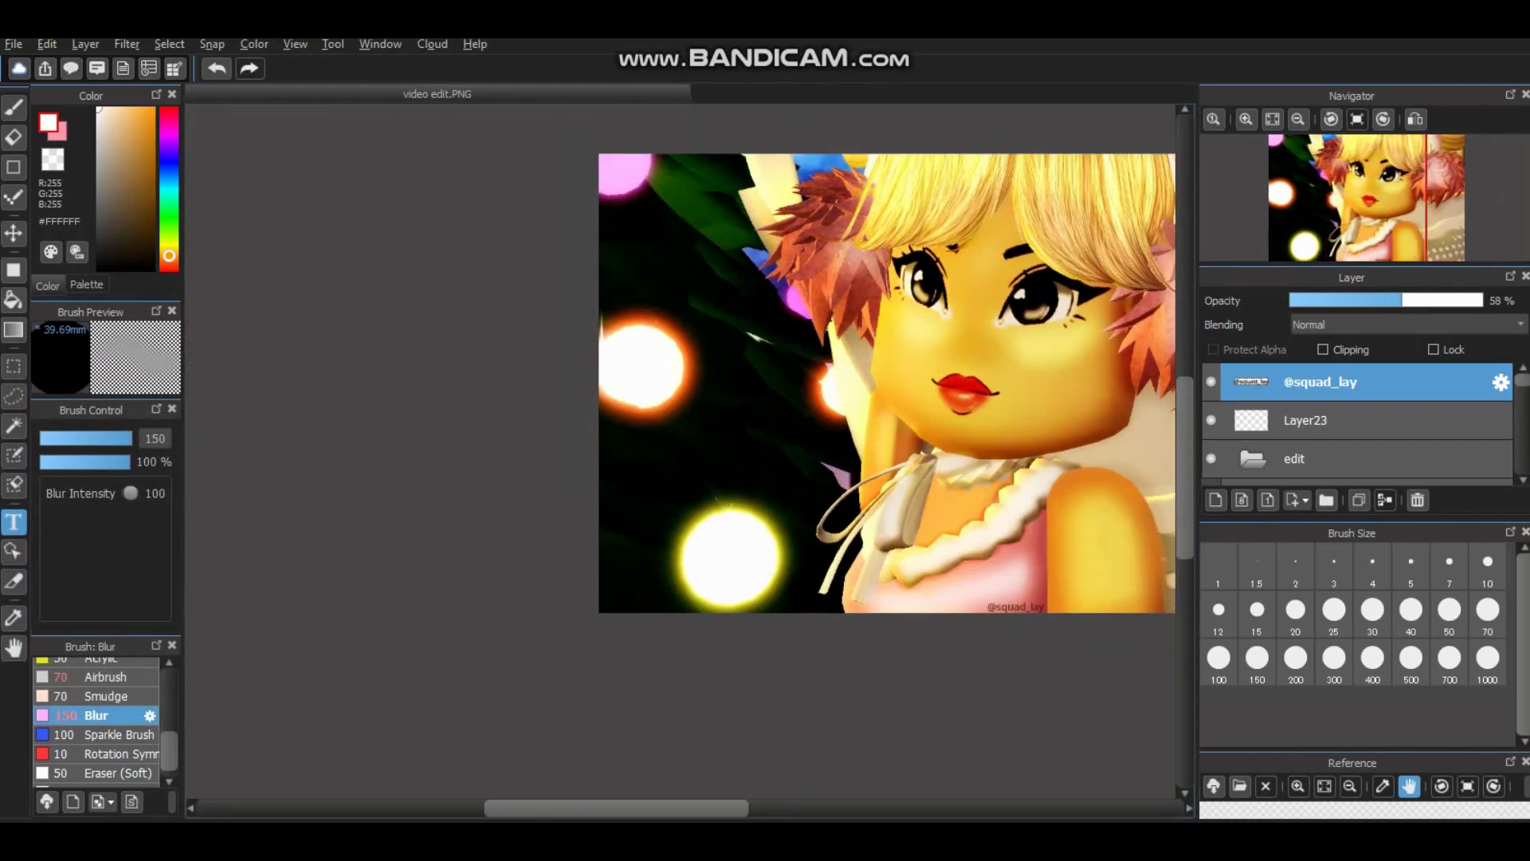